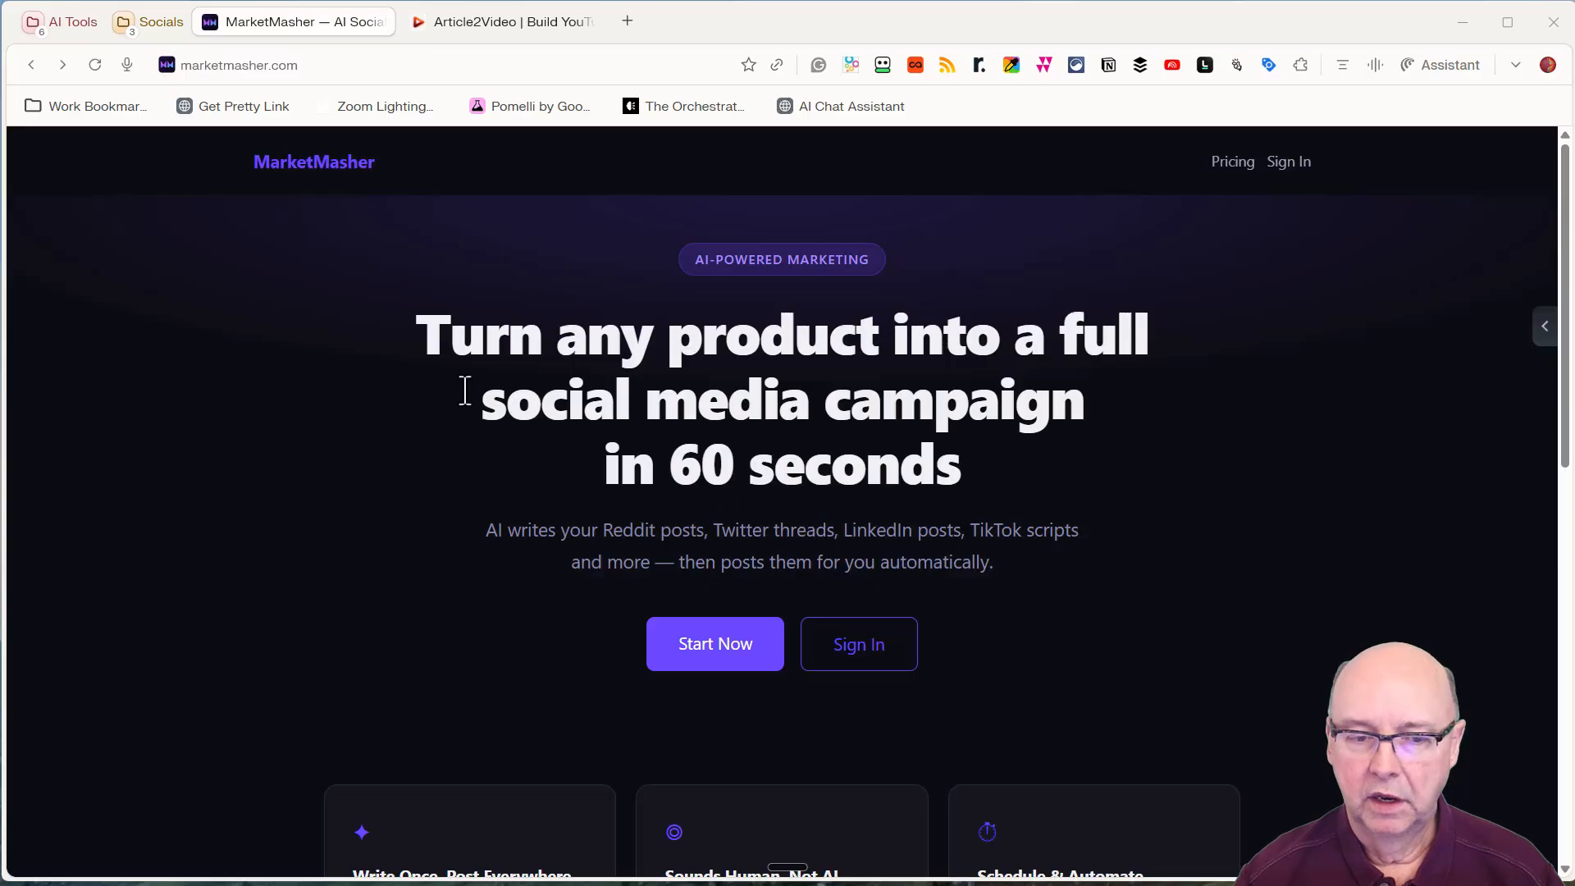
Sign in to MarketMasher by filling the email and password fields with the saved login from the password manager
left_click(894, 666)
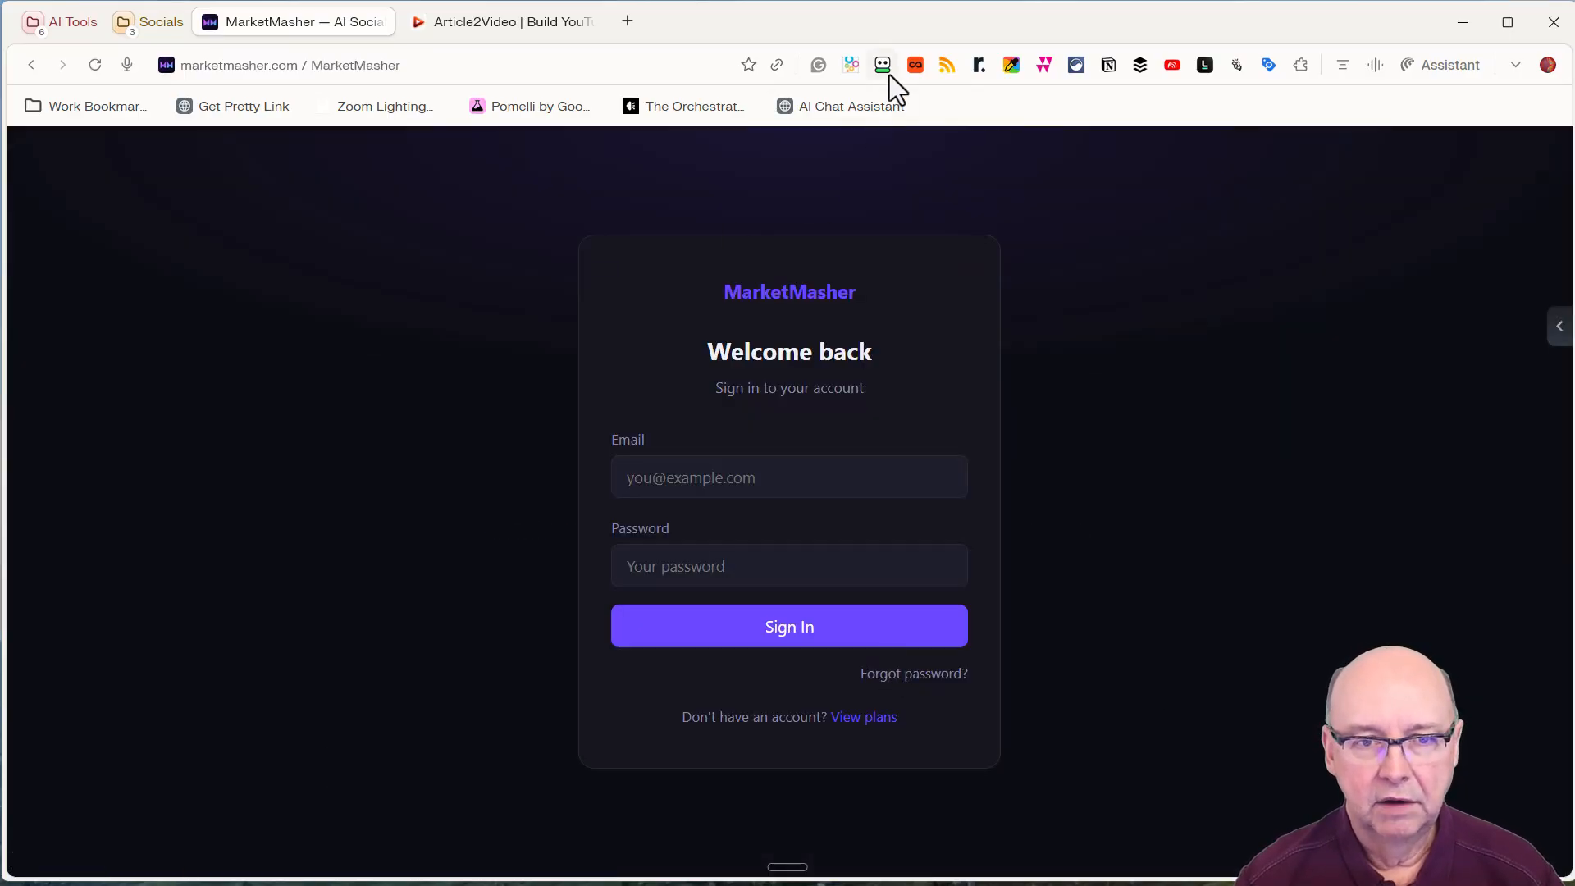
left_click(883, 66)
left_click(610, 246)
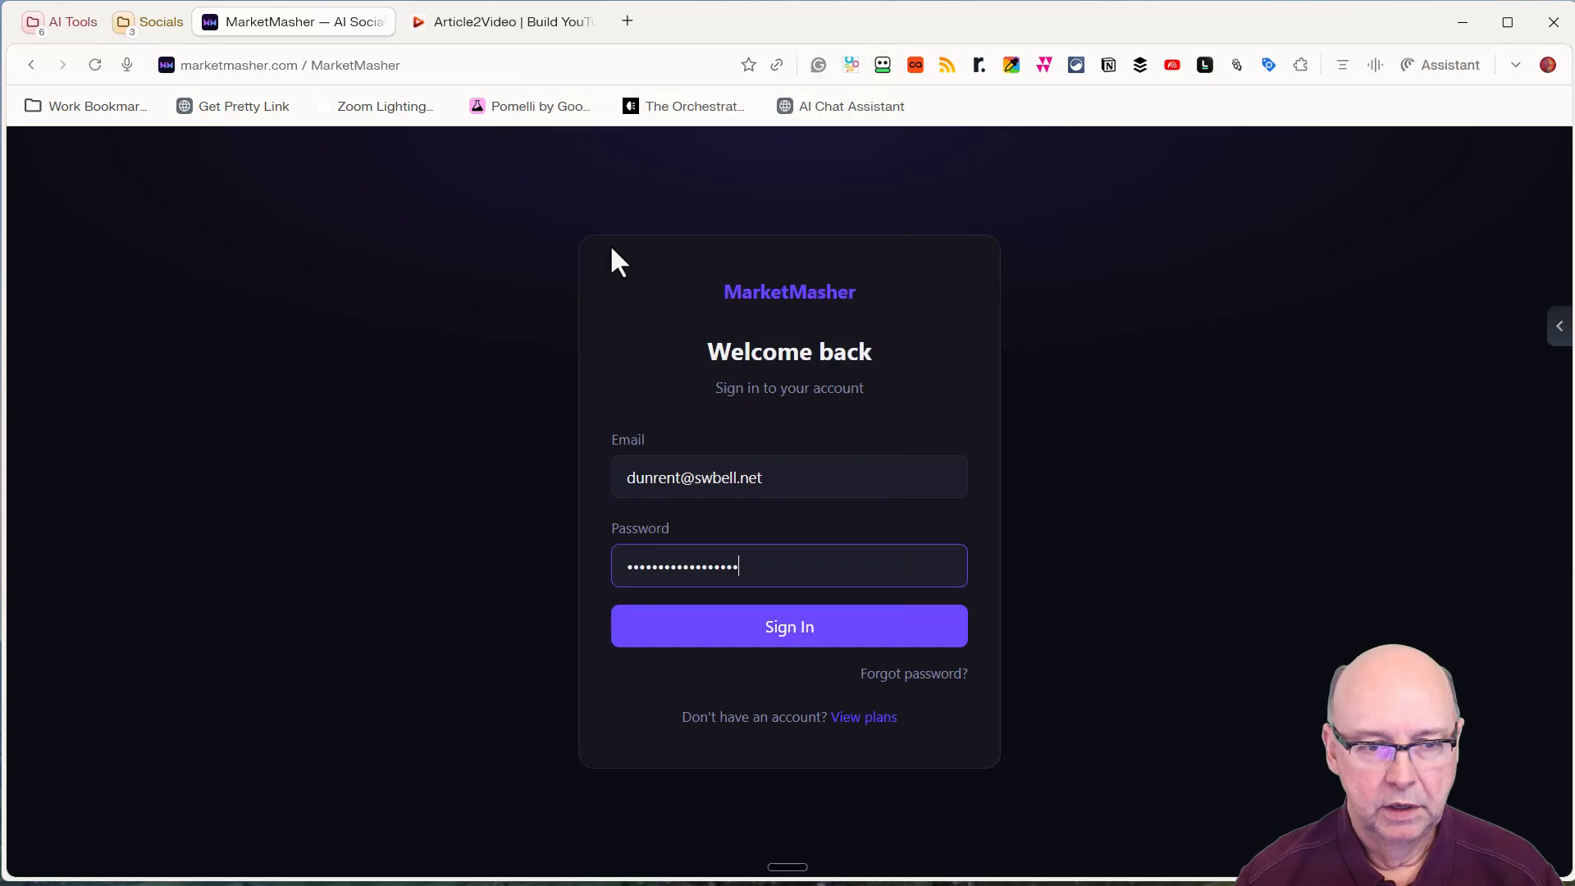
key("Return")
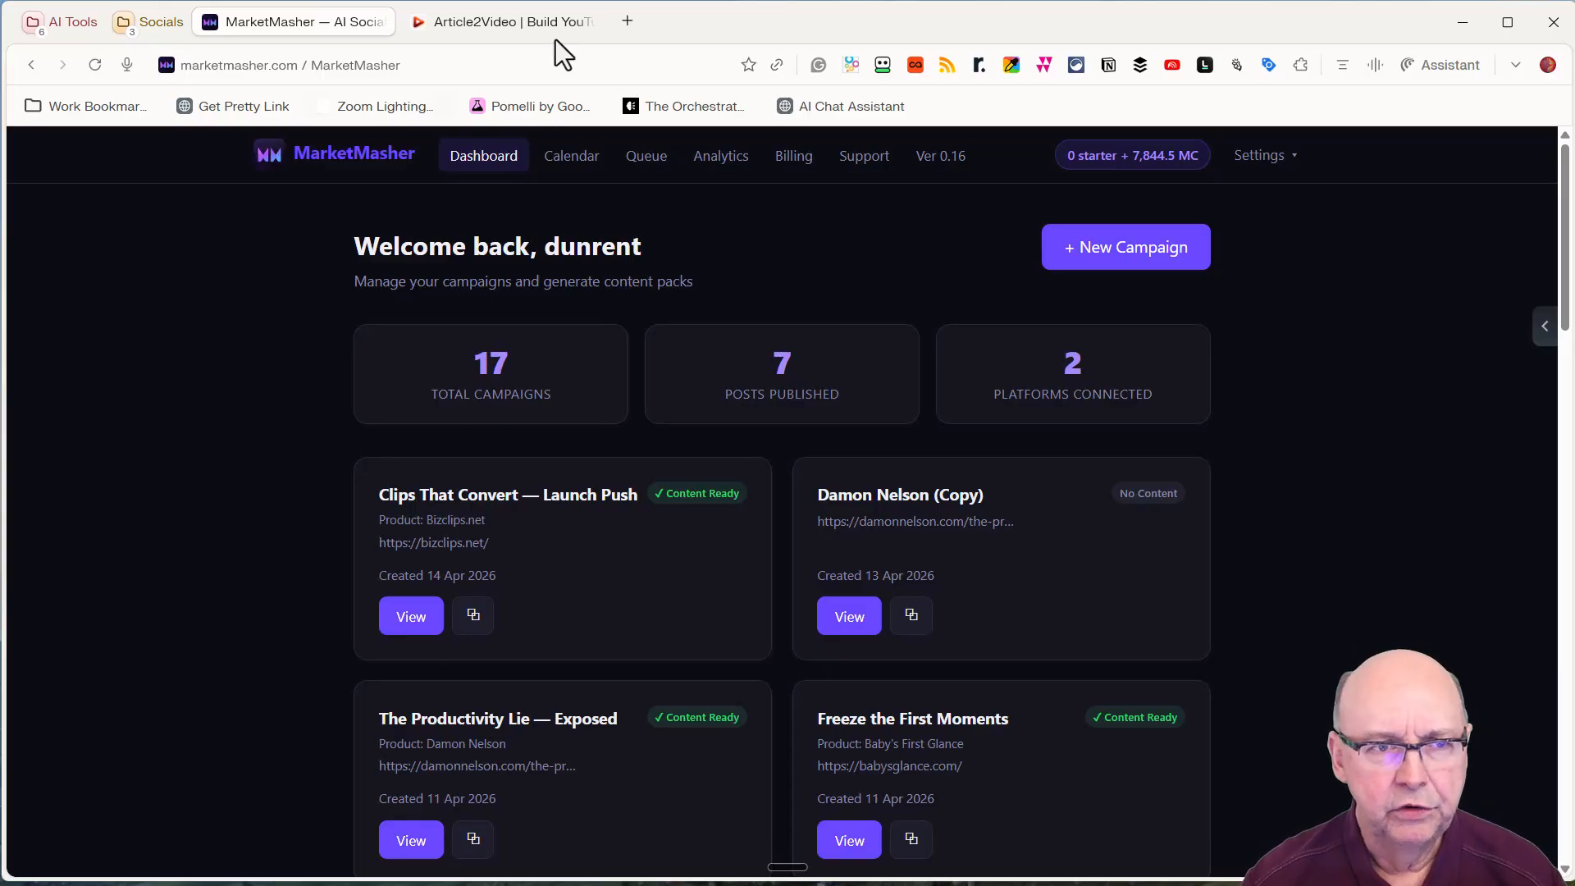
Open the mashercredits.com site in a new browser tab
left_click(629, 22)
type("mas")
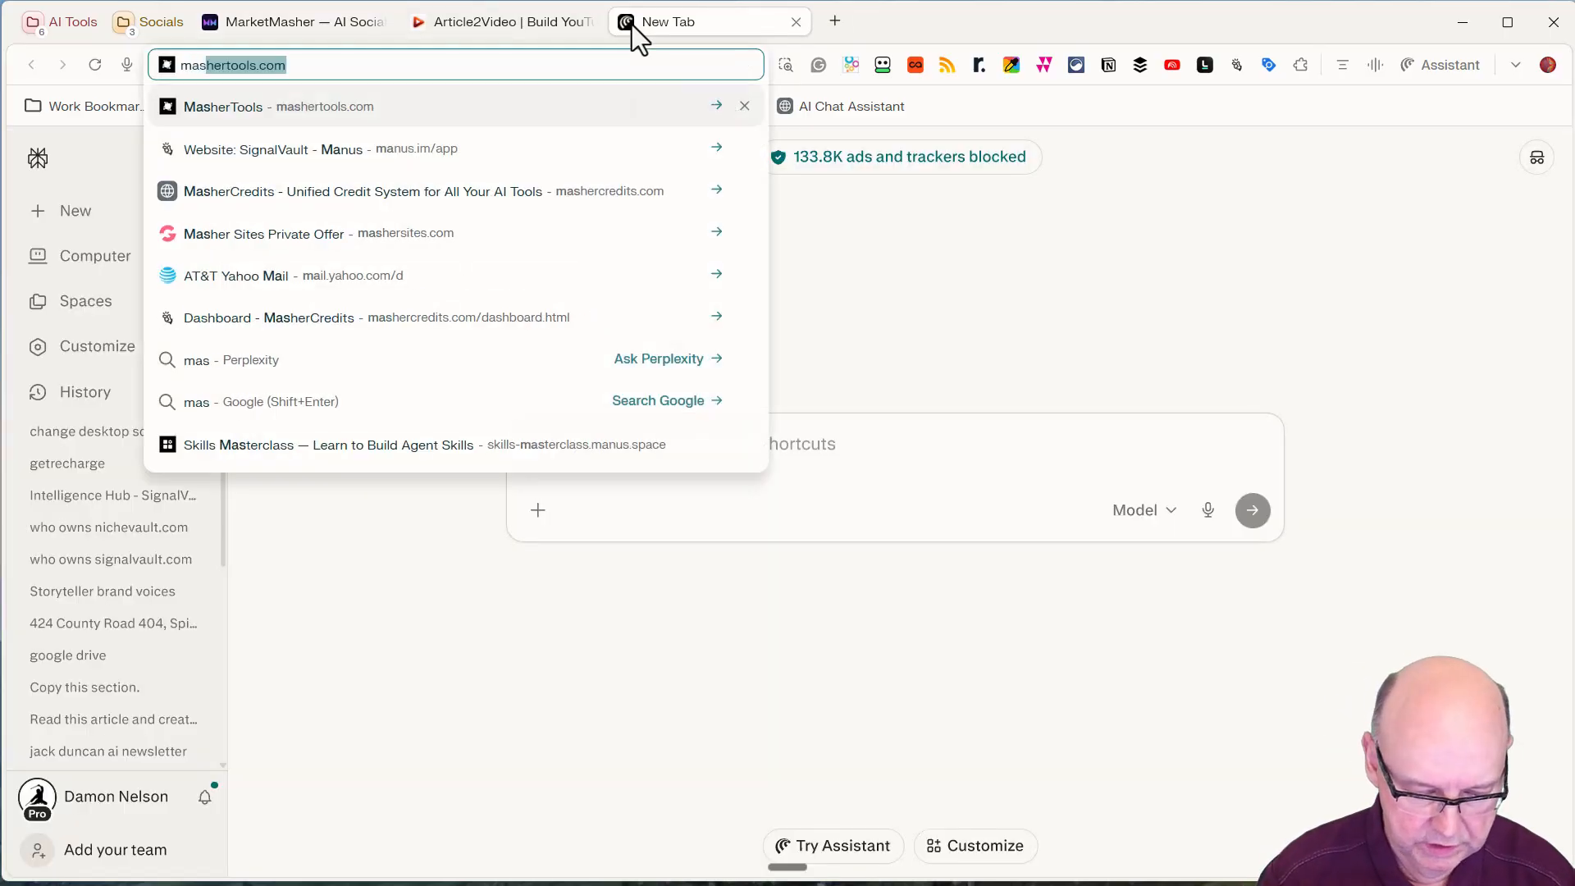
key("Return")
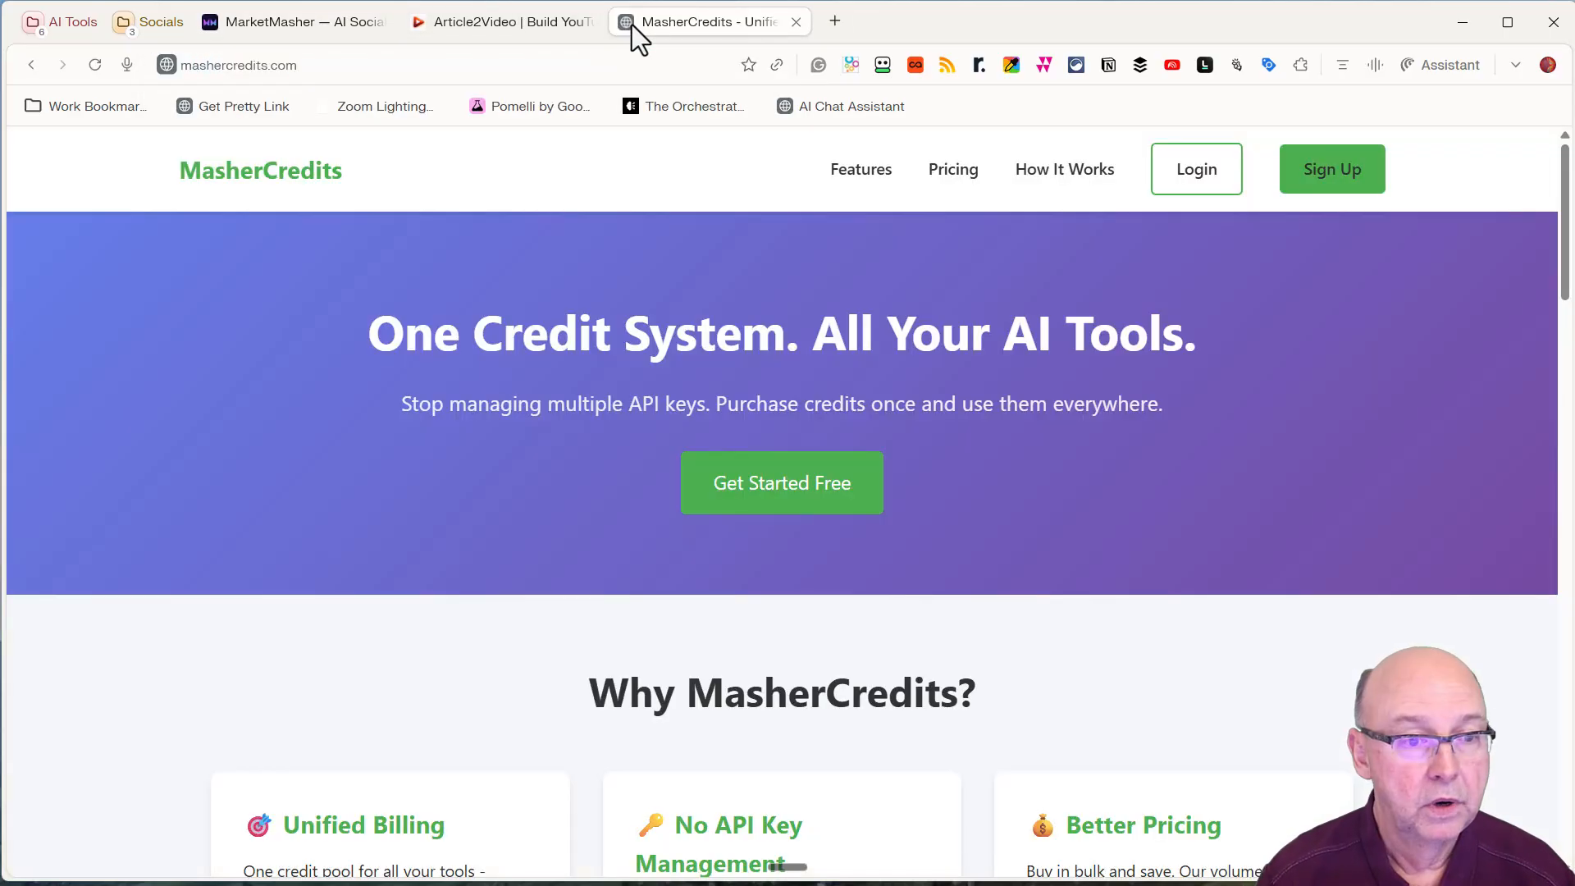
Log in to MasherCredits by filling the email address and password fields with the saved login
left_click(1195, 176)
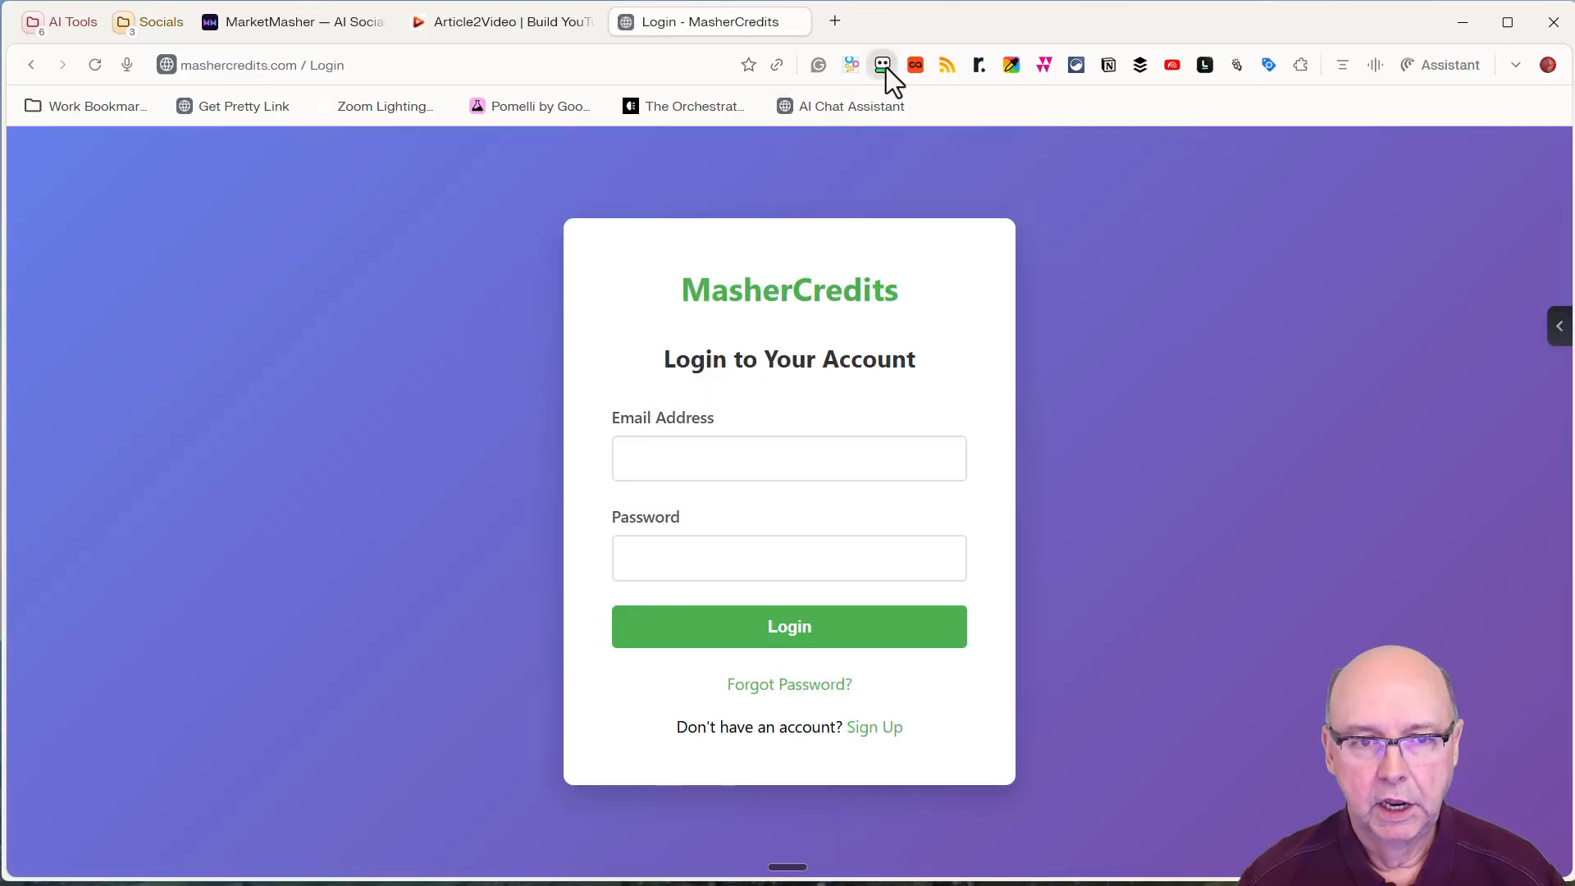
left_click(884, 65)
left_click(666, 243)
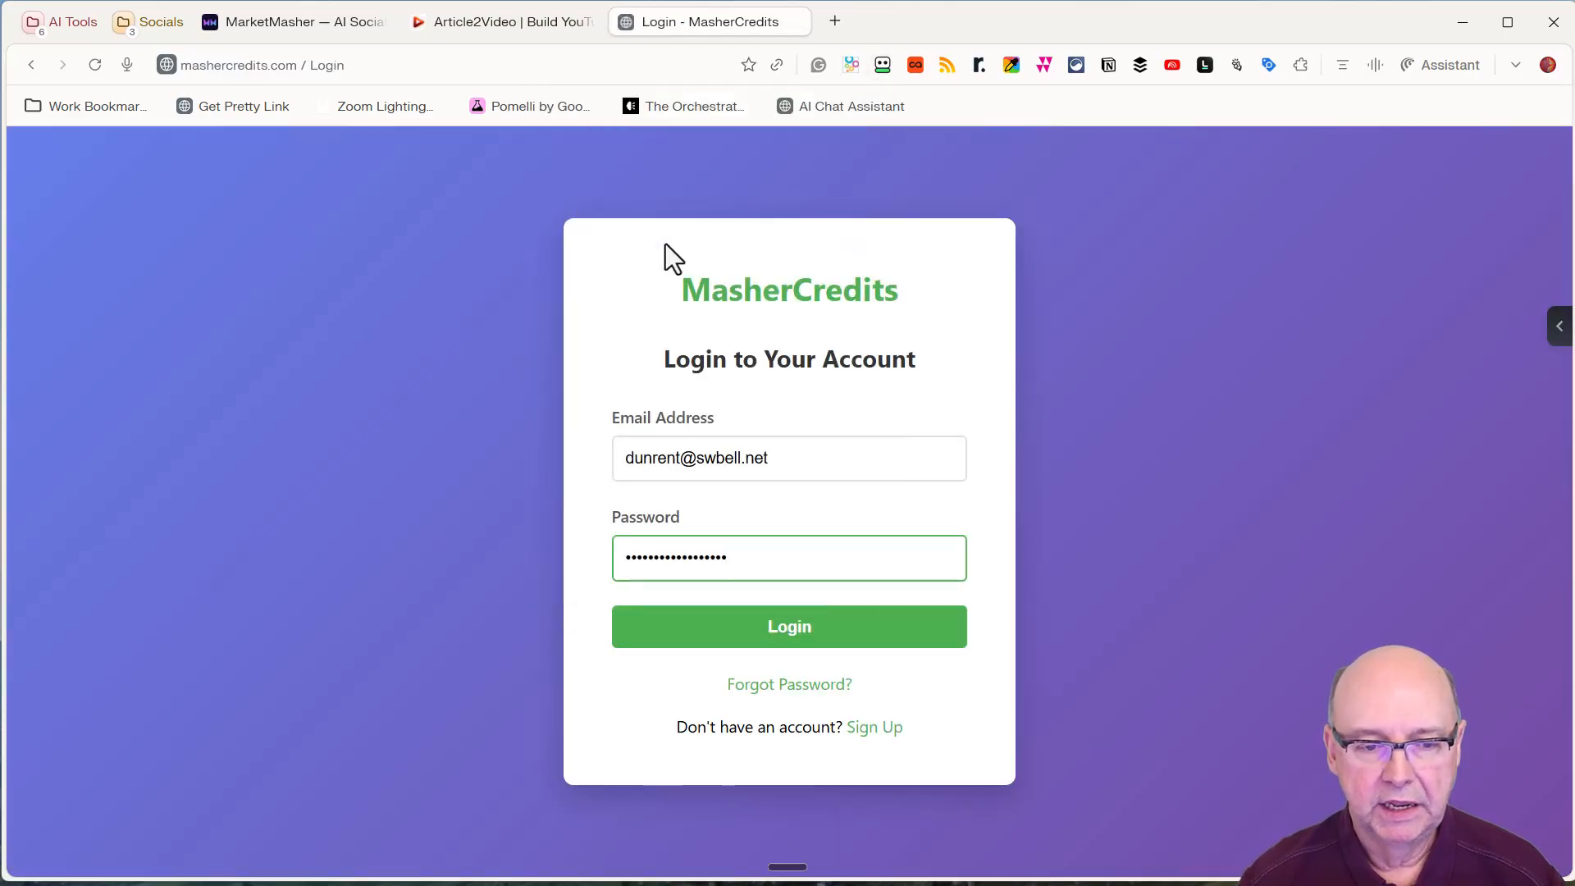
key("Return")
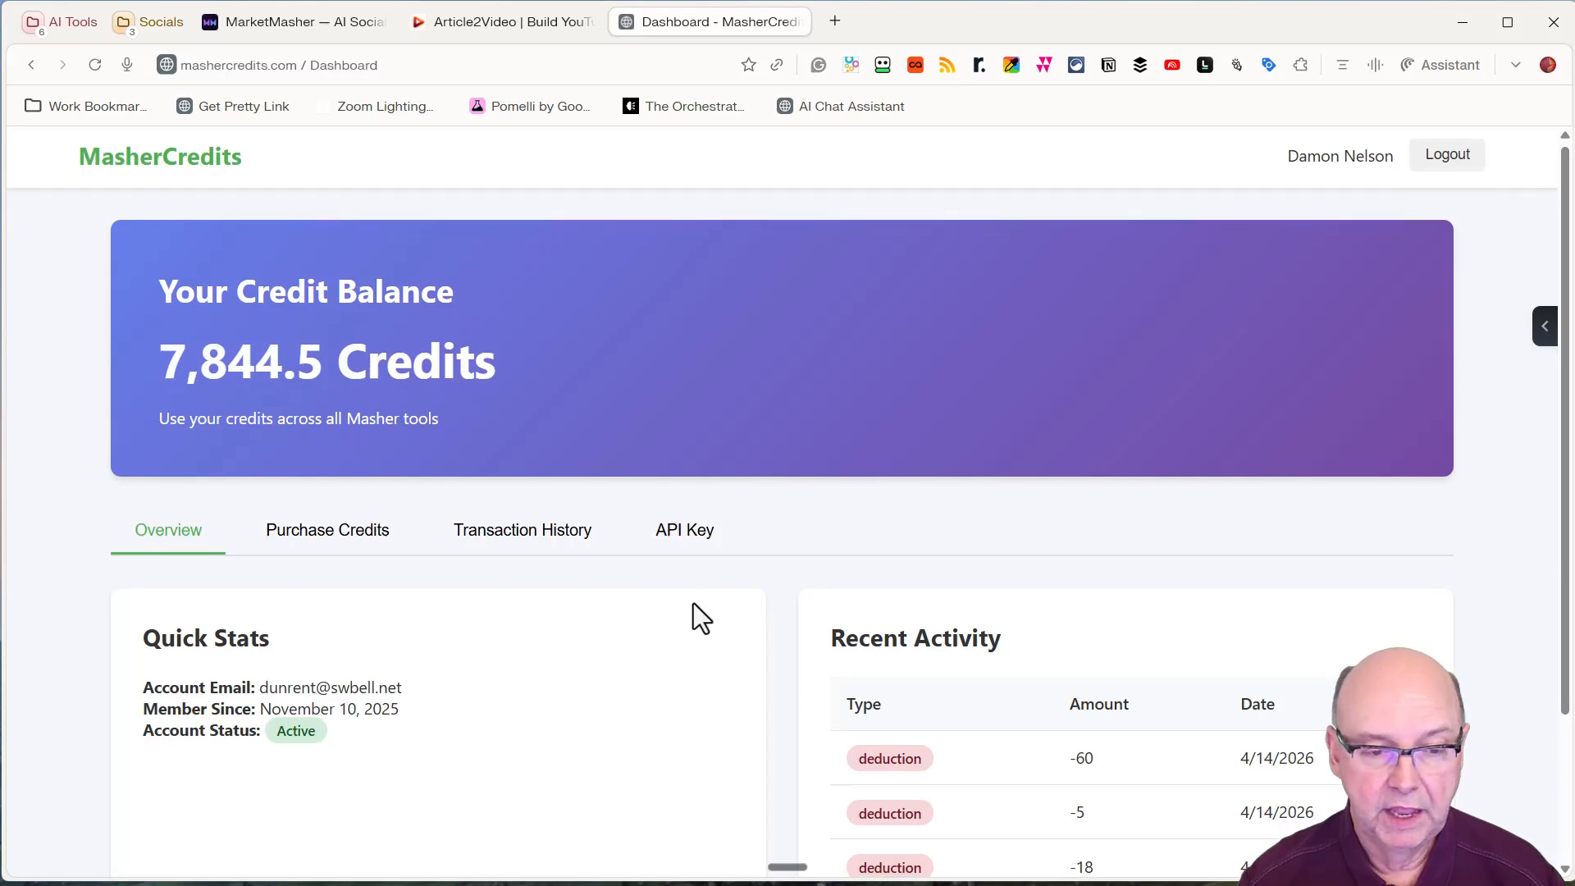
View the API key section of the MasherCredits dashboard, and open the MasherCredits integration settings in MarketMasher
scroll(624, 558, "down", 3)
left_click(685, 338)
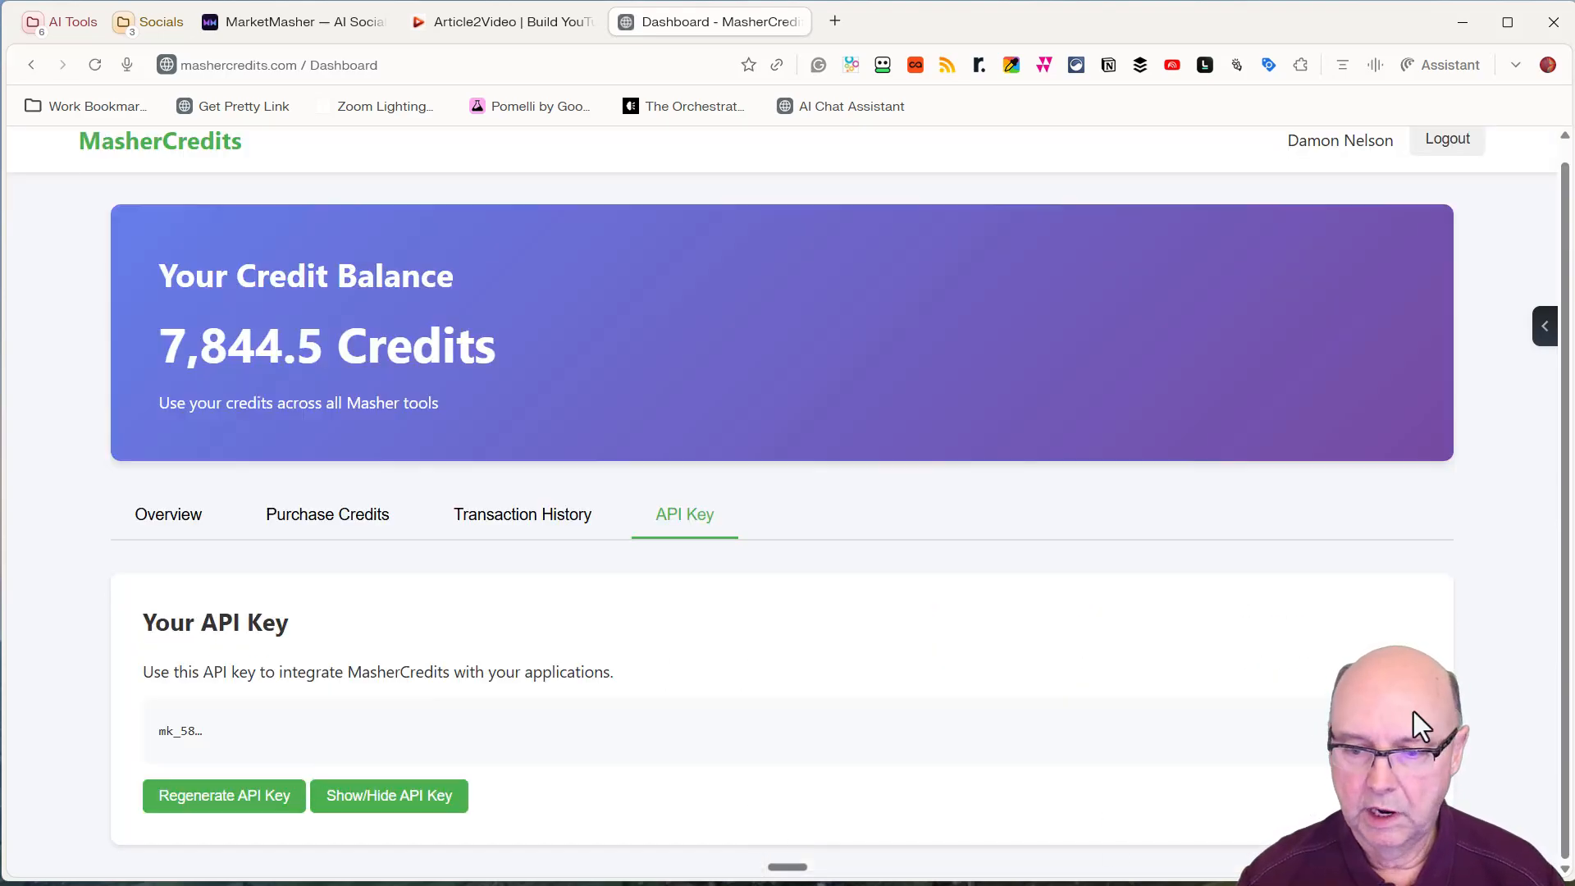
left_click(342, 27)
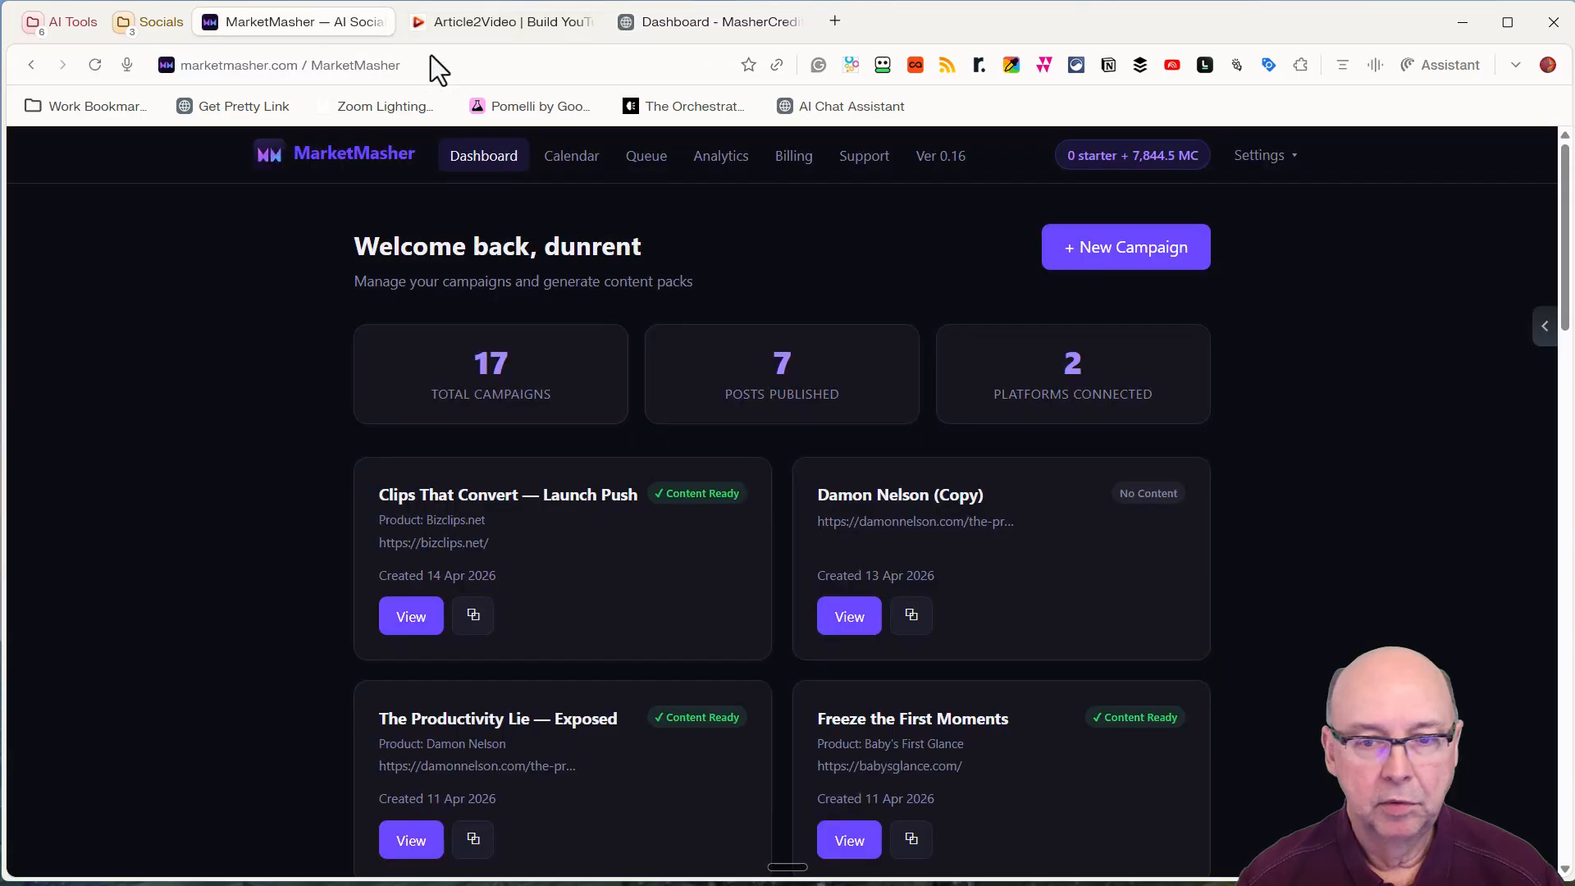
left_click(1270, 160)
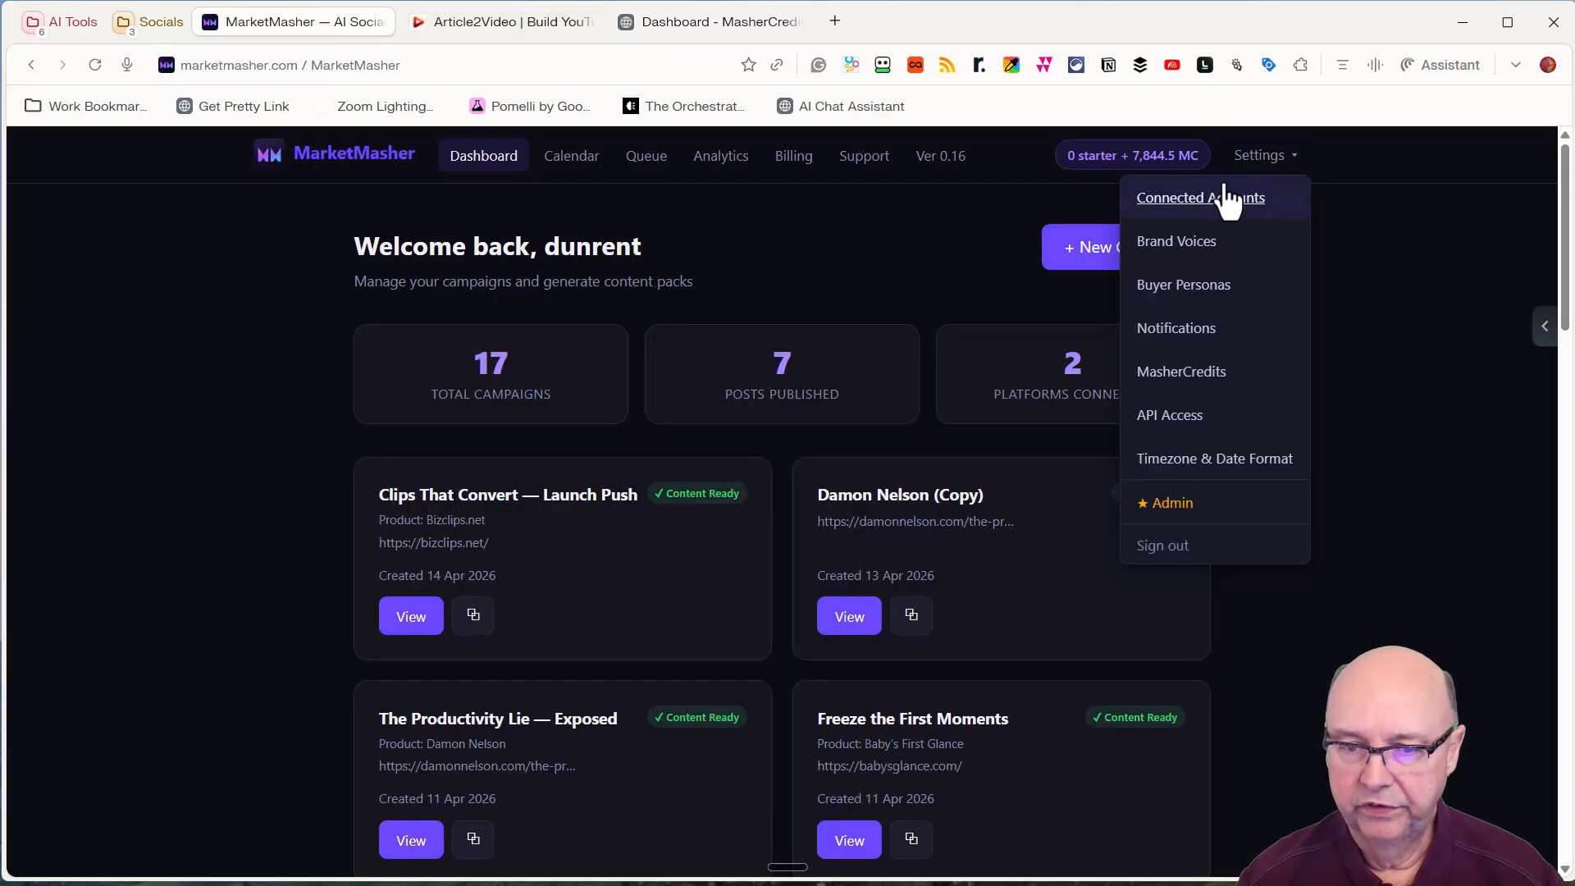
left_click(1196, 379)
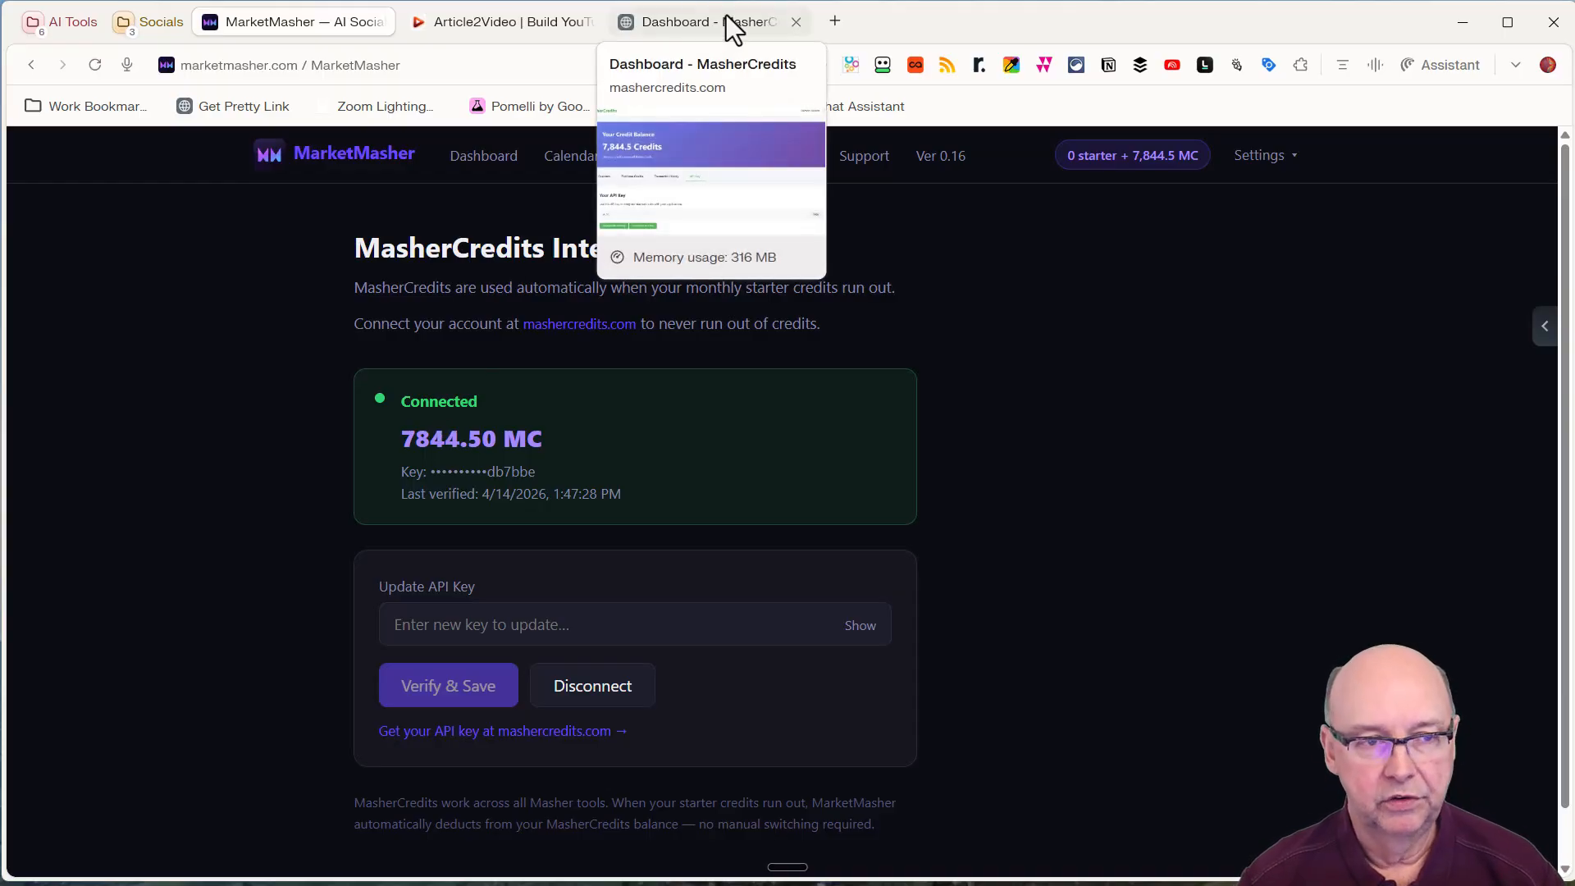
Open MarketMasher's Connected Accounts settings and review which social platforms can be linked
left_click(1281, 156)
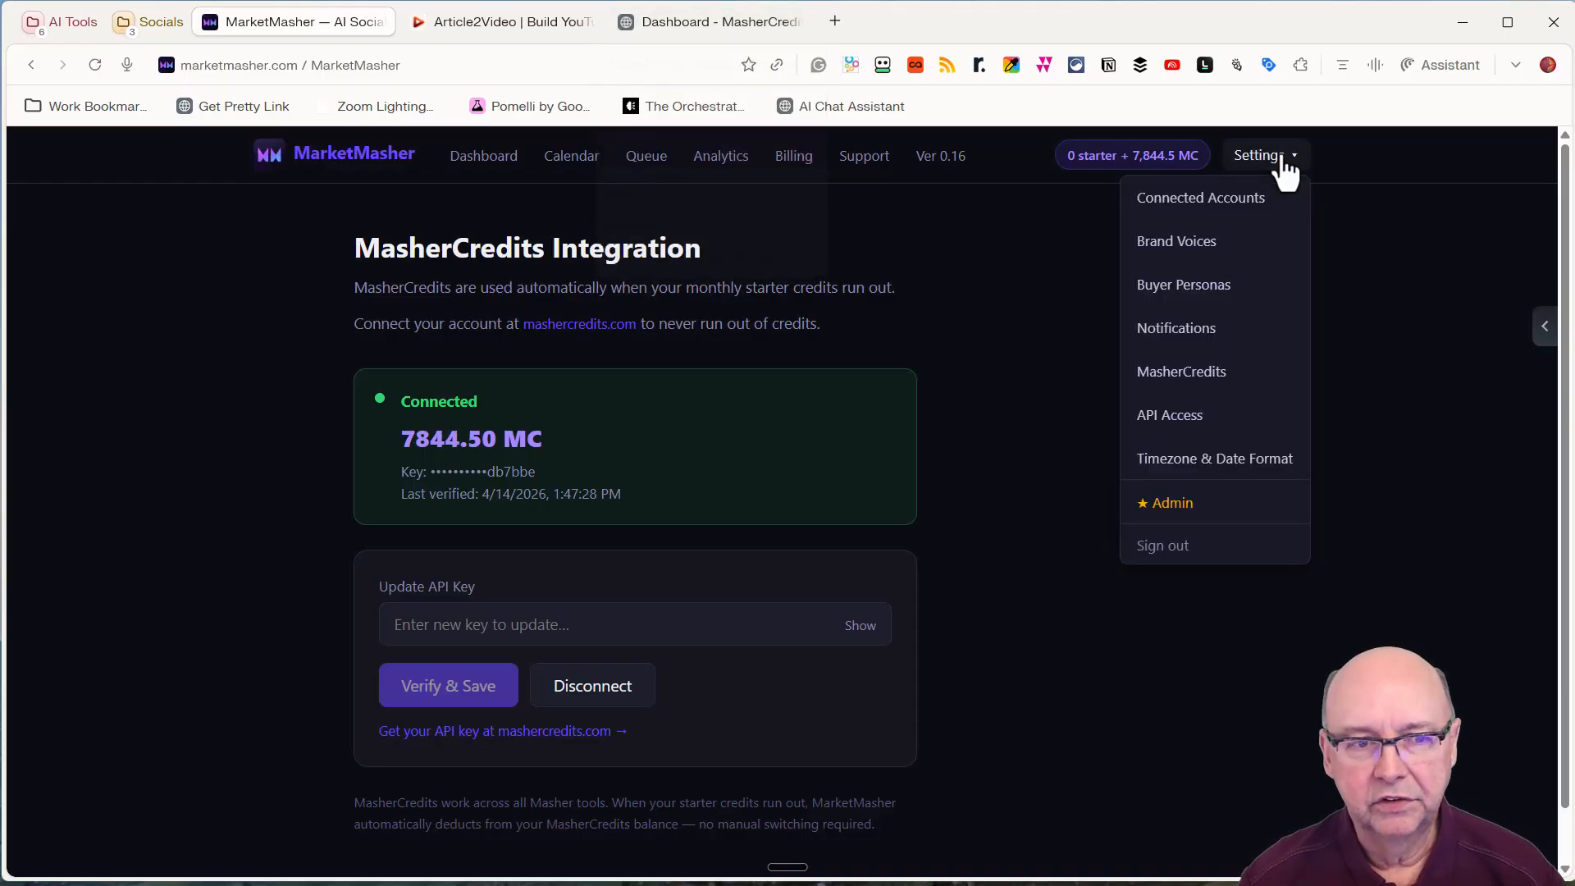
left_click(1195, 201)
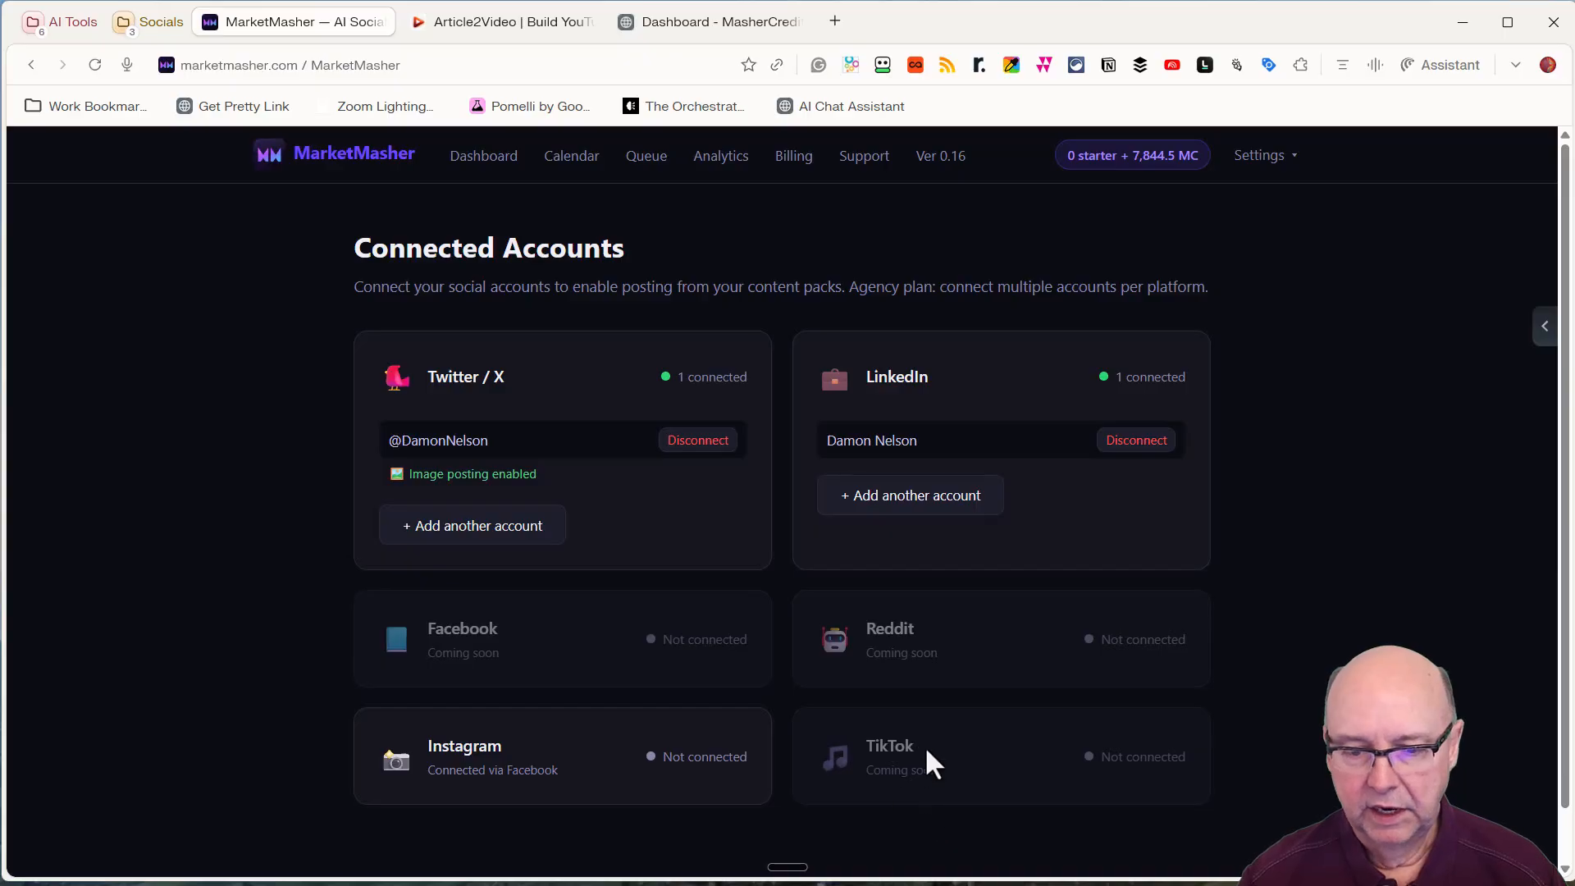
scroll(924, 755, "down", 2)
scroll(932, 666, "up", 2)
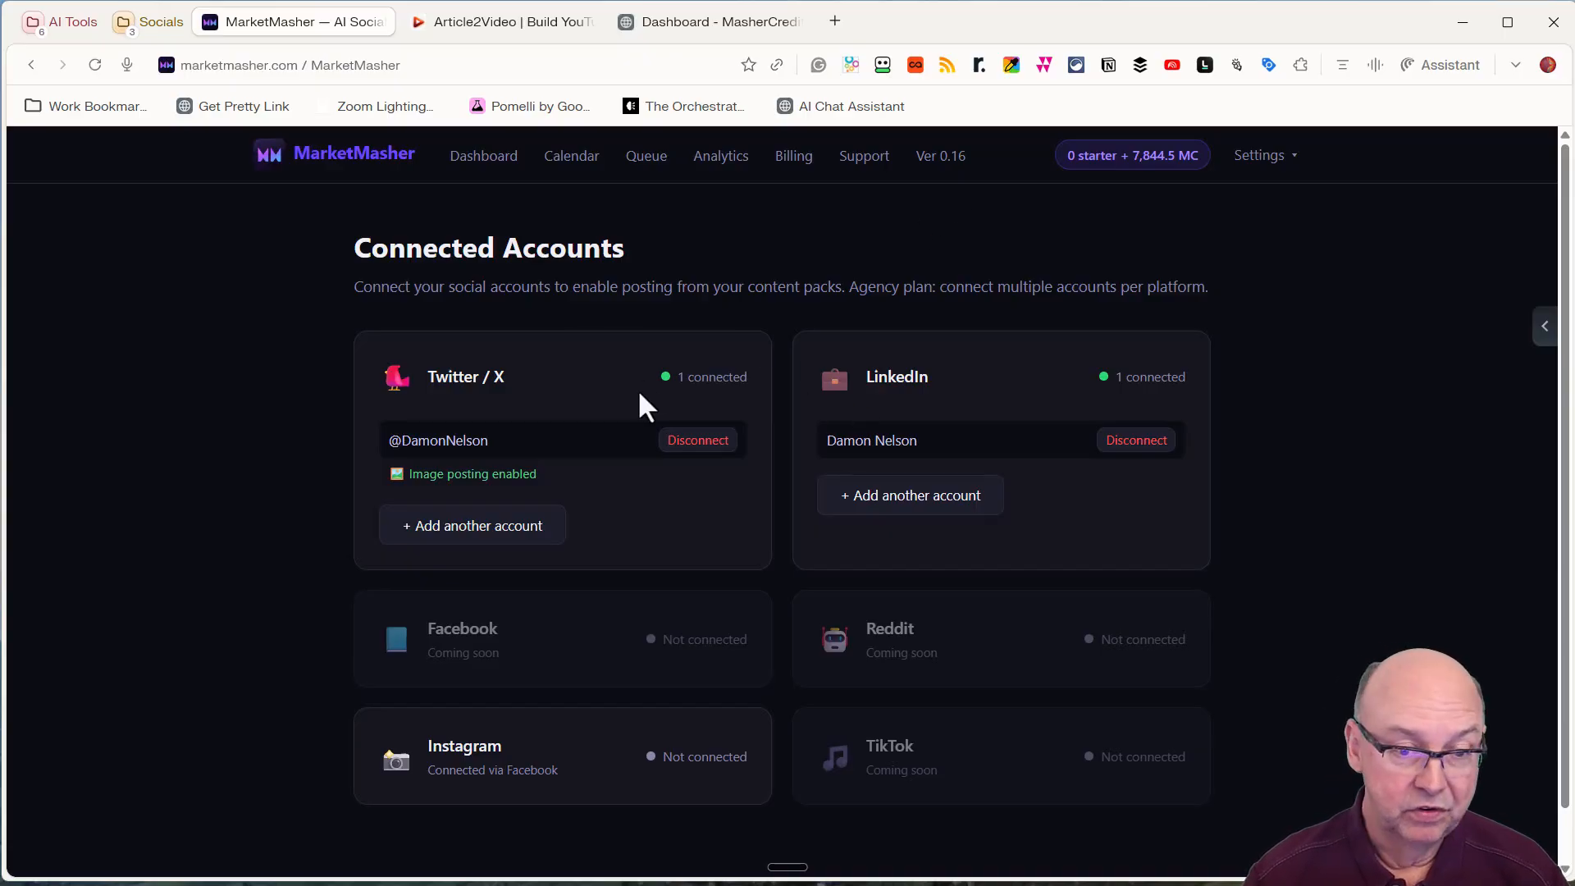
Open the Brand Voices settings and look through the whole list of available voices
left_click(1264, 161)
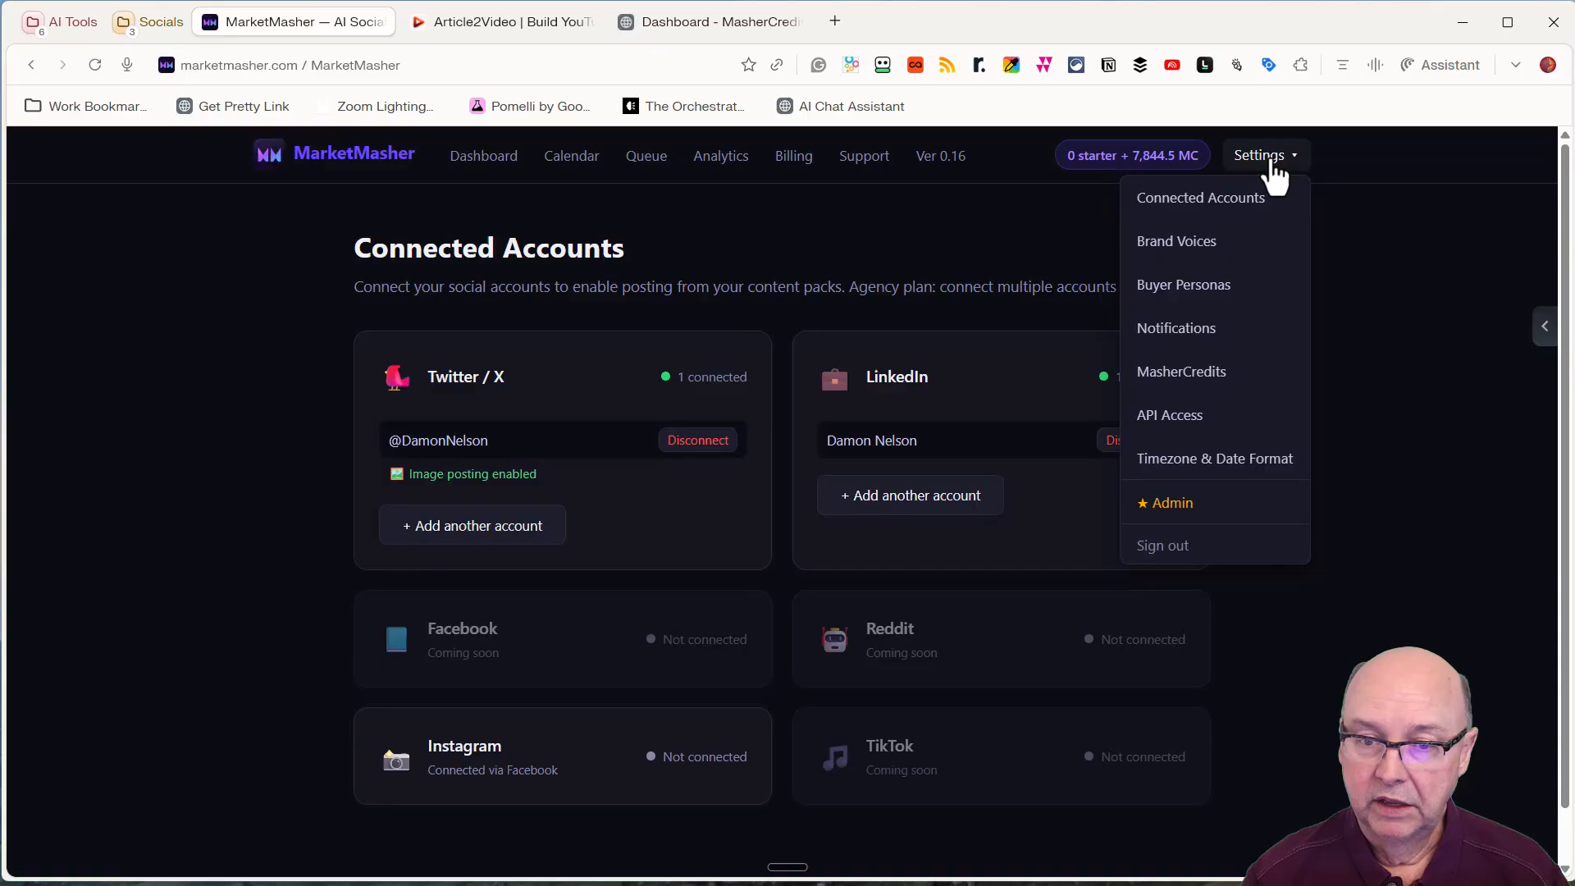
left_click(1188, 256)
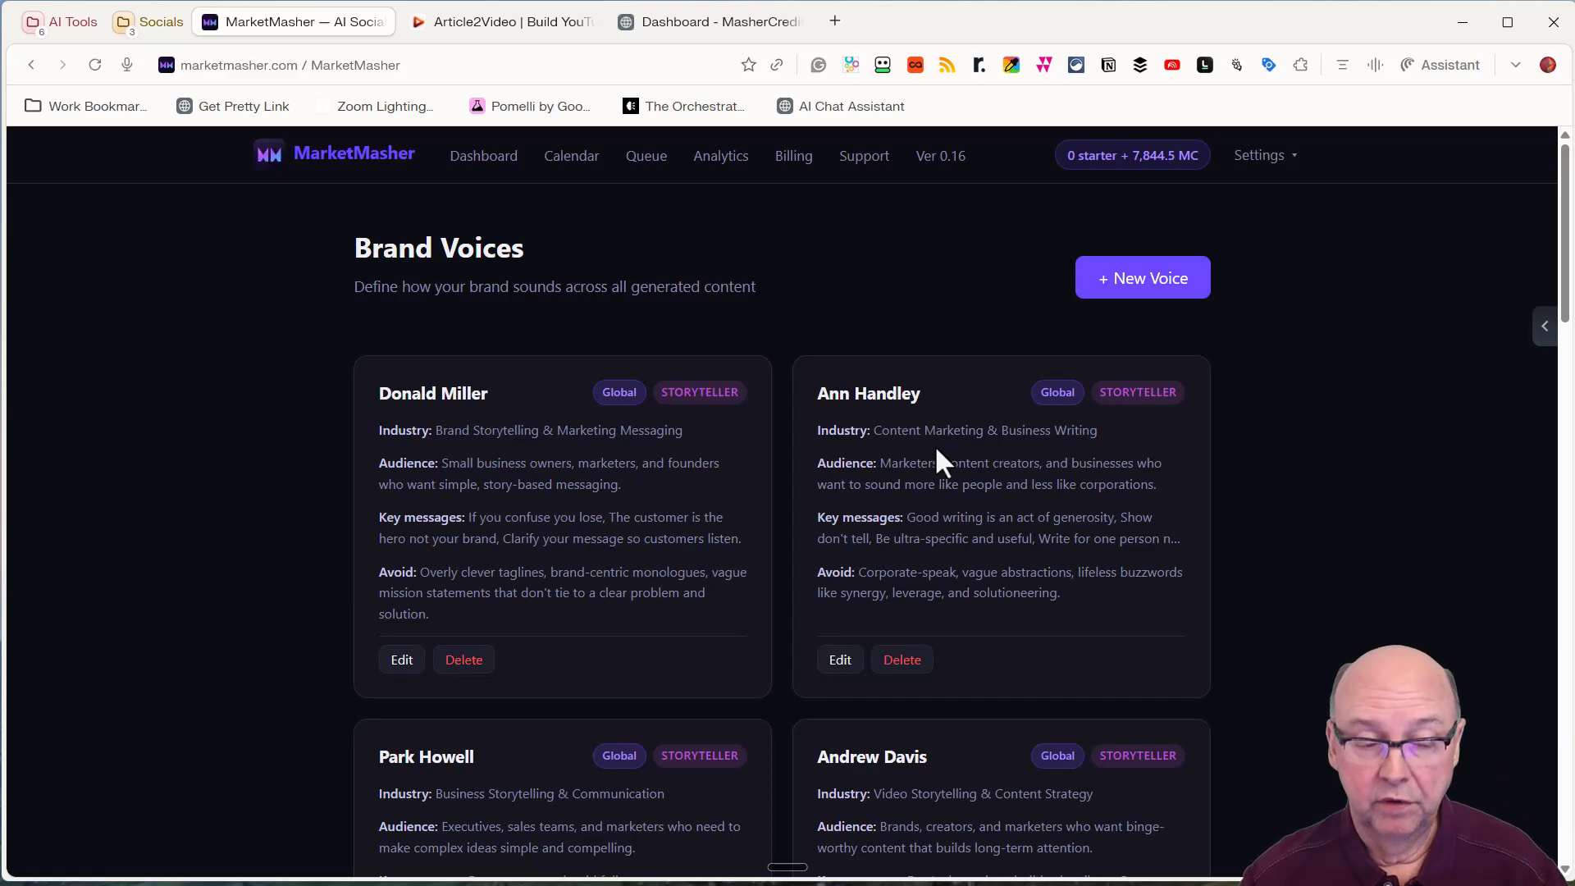
scroll(498, 455, "down", 1)
scroll(498, 455, "down", 8)
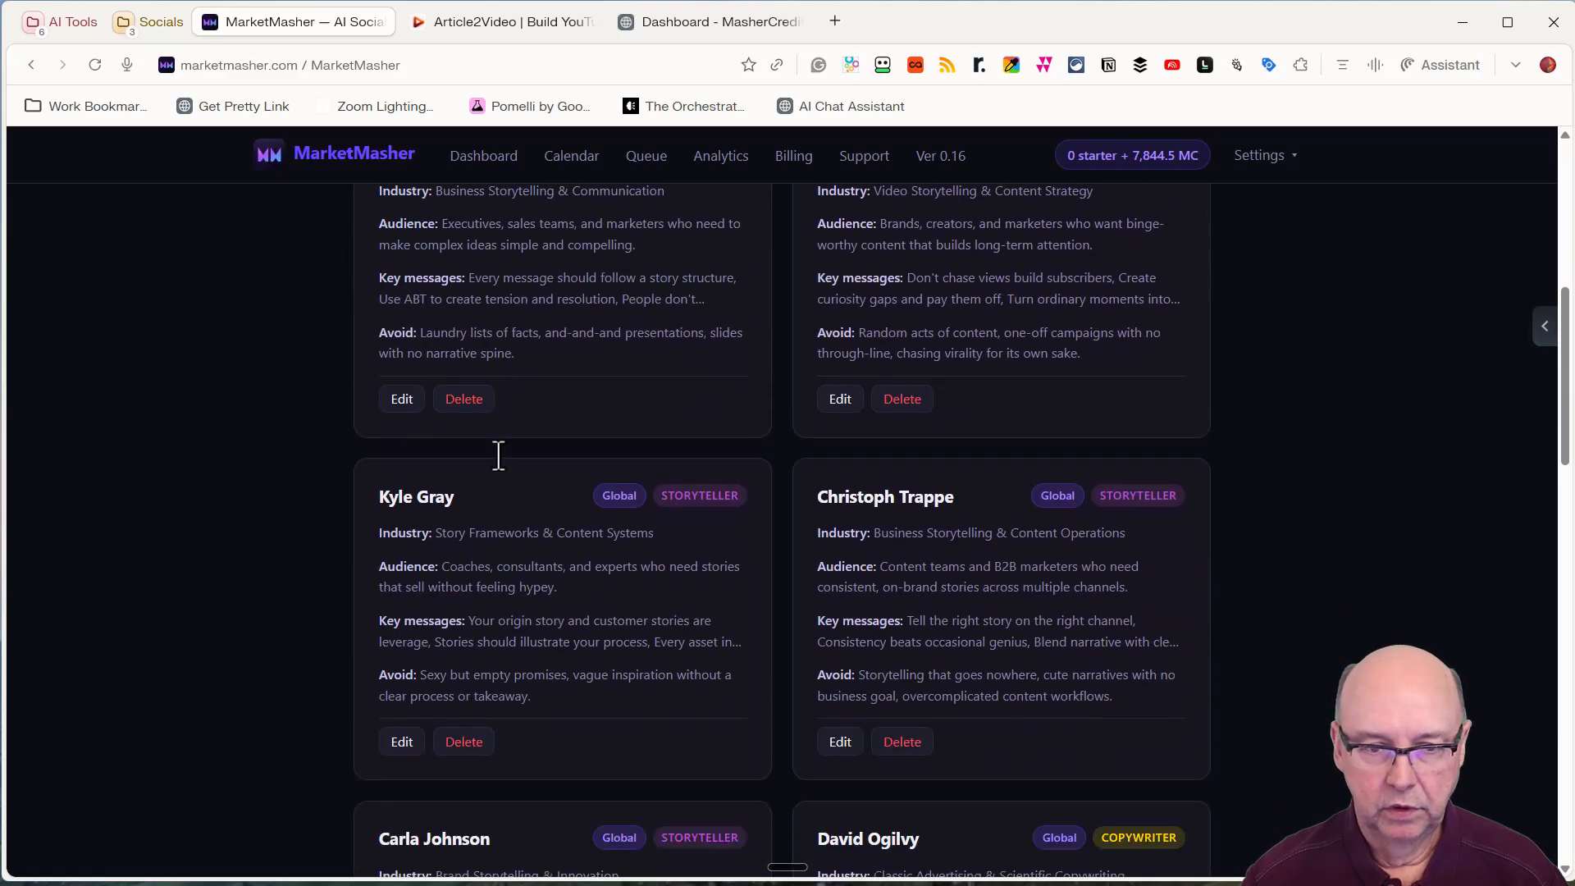
scroll(498, 455, "down", 3)
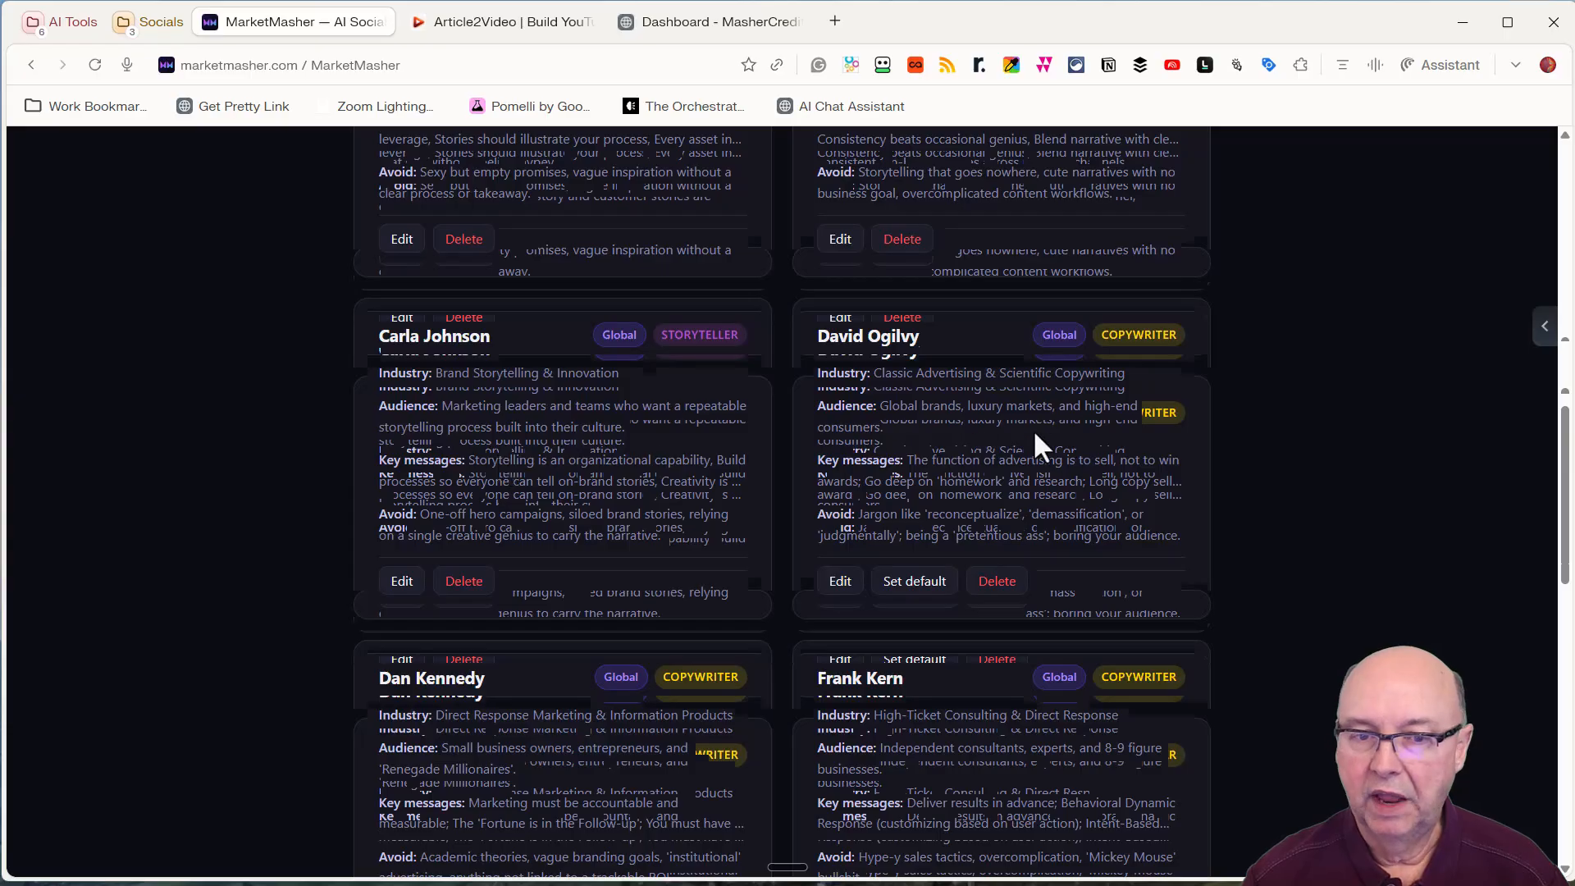
scroll(1035, 439, "down", 2)
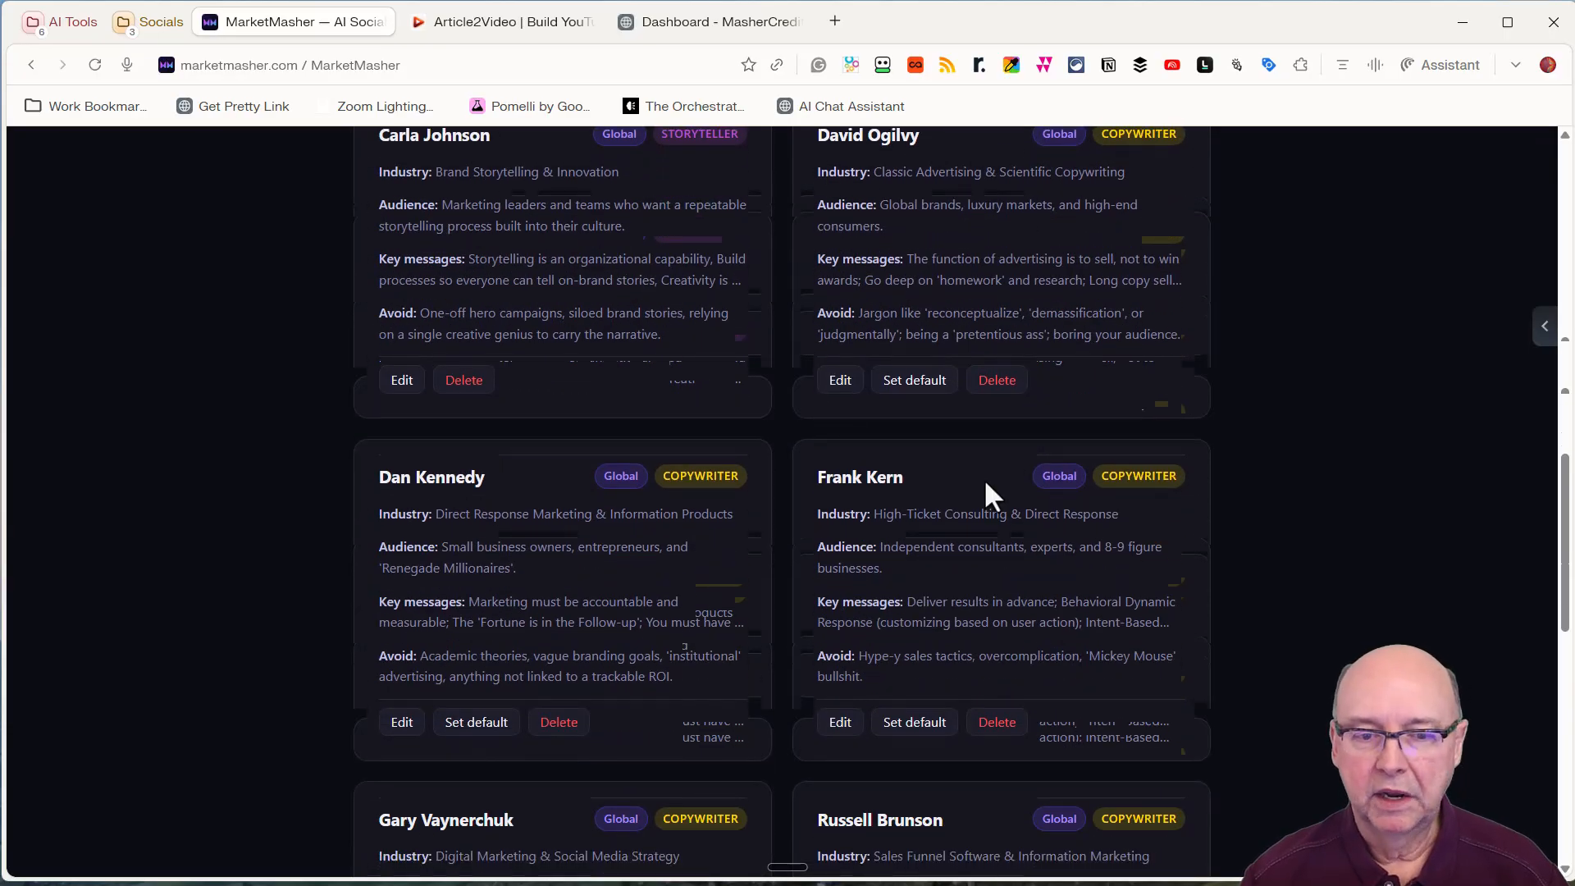
scroll(695, 469, "down", 1)
scroll(713, 469, "down", 3)
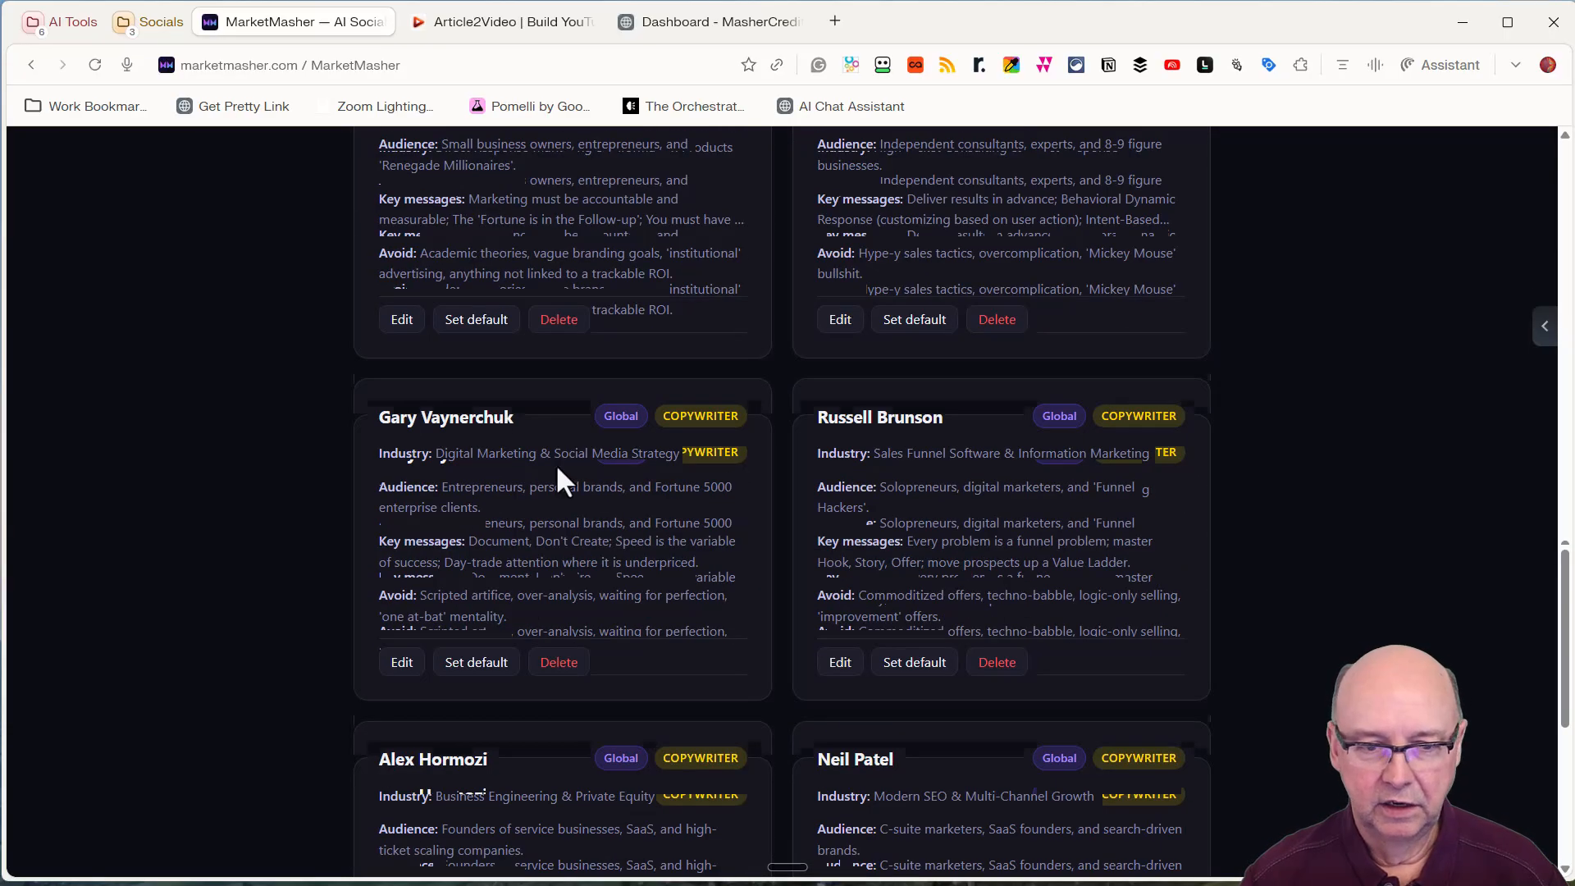
scroll(725, 410, "down", 2)
scroll(931, 464, "down", 2)
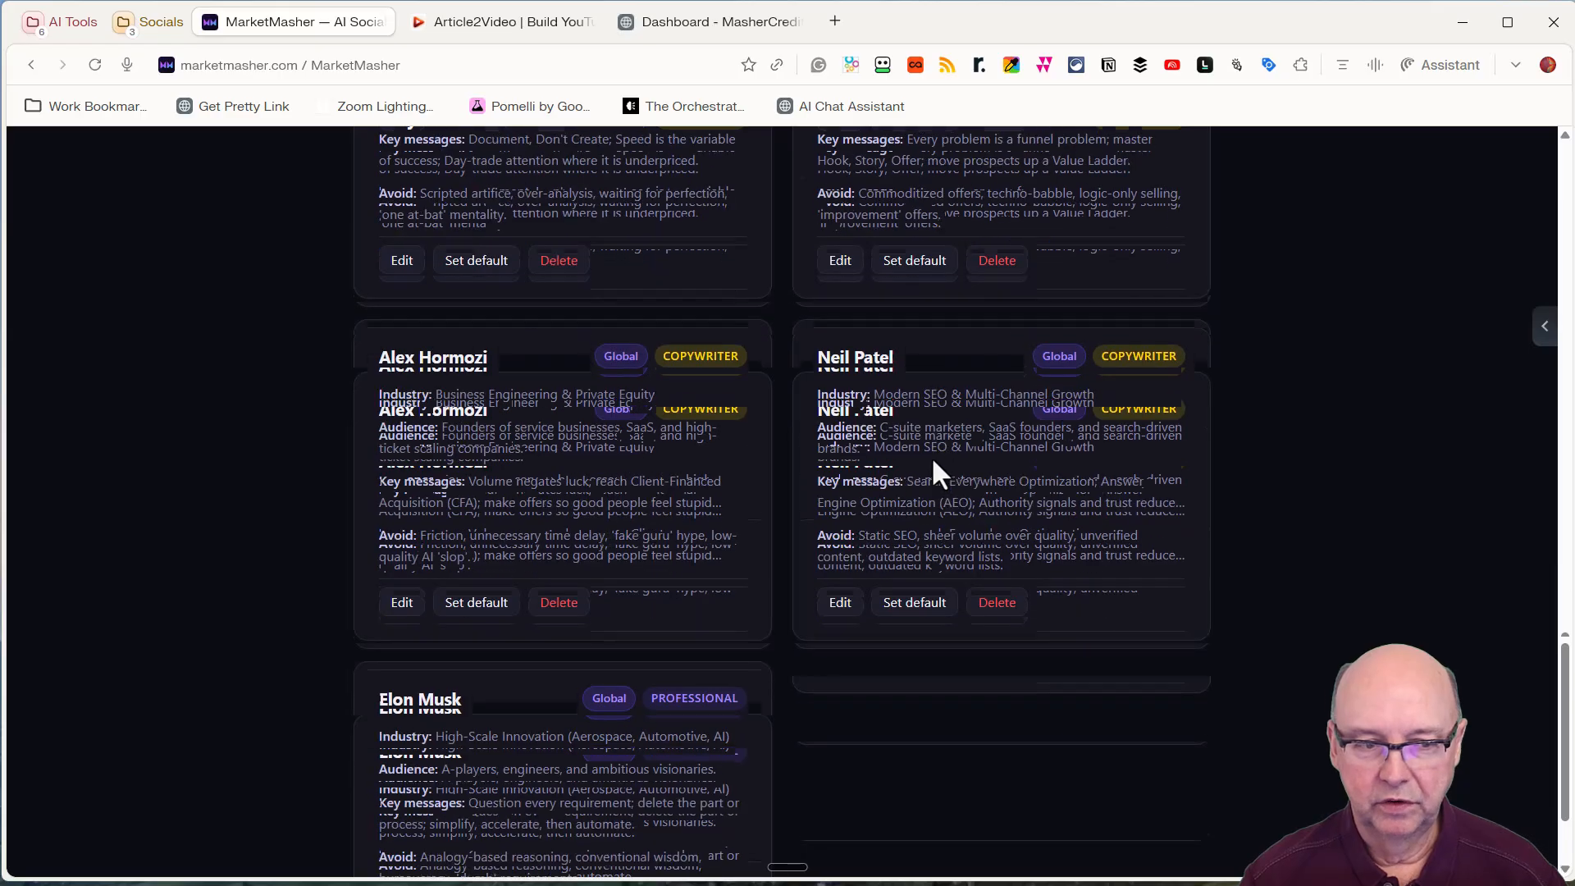
scroll(702, 618, "down", 2)
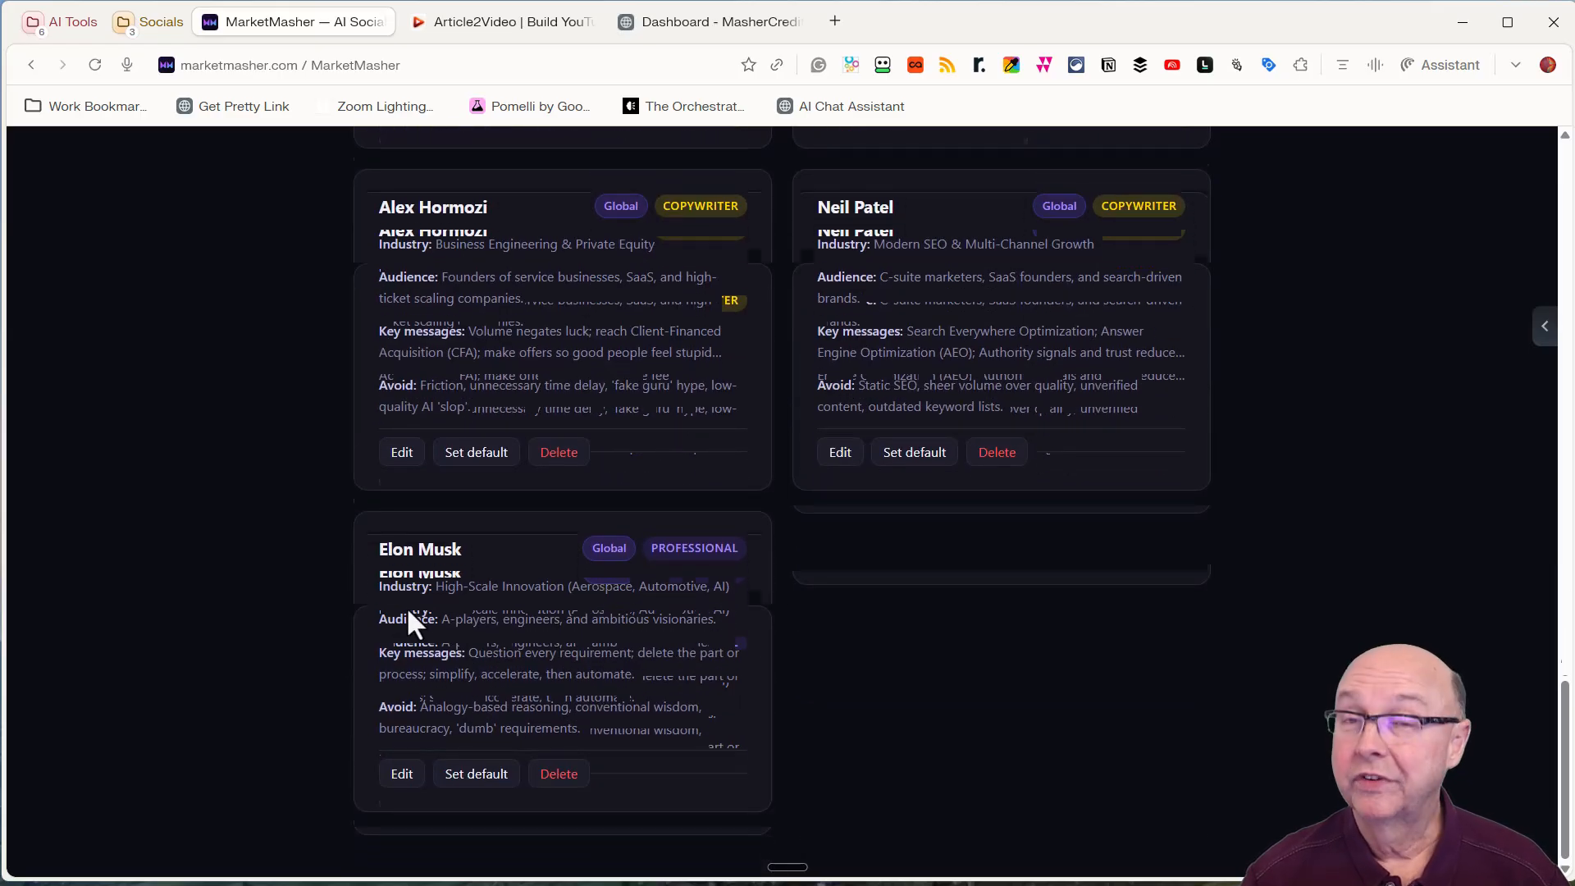
scroll(914, 674, "up", 10)
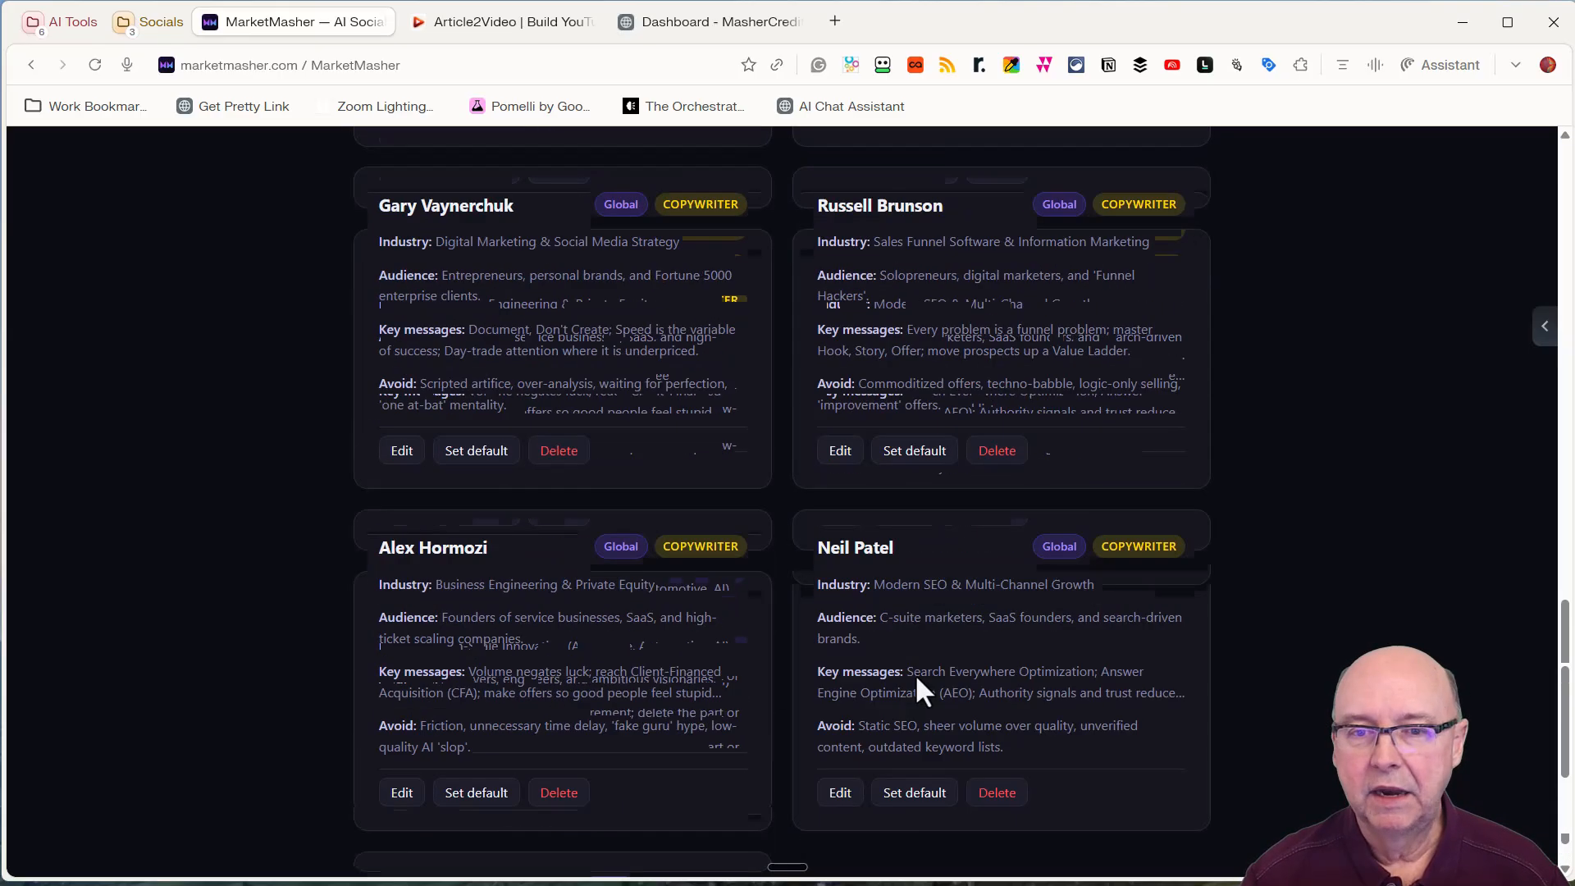
scroll(919, 696, "up", 20)
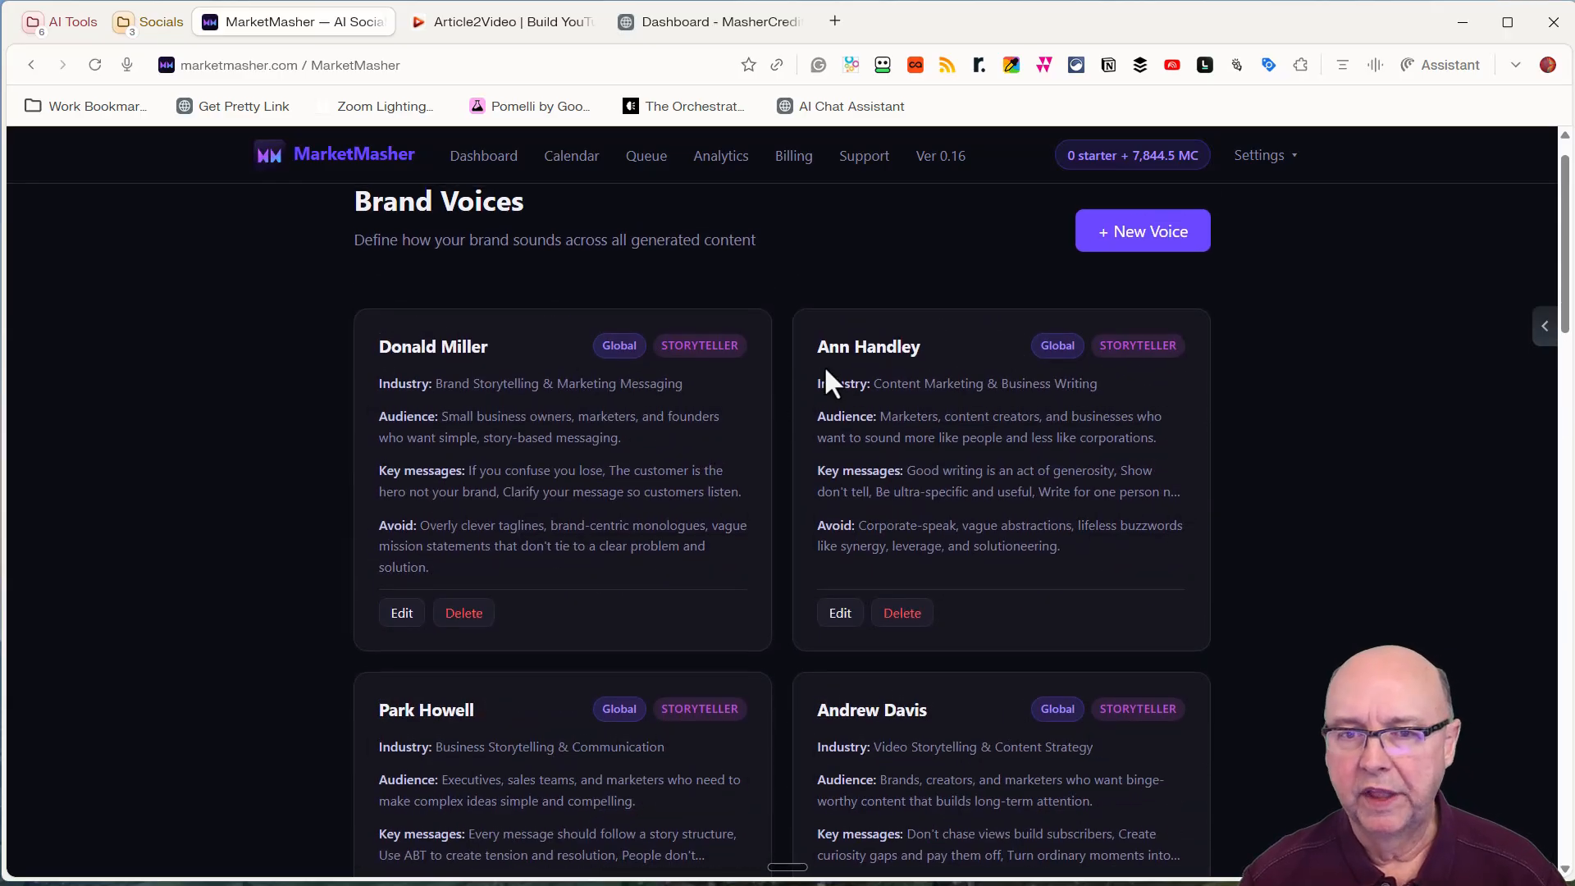
Open the New Voice form, examine its tone options and remaining fields, and close it without creating a voice
scroll(779, 369, "up", 1)
left_click(1164, 301)
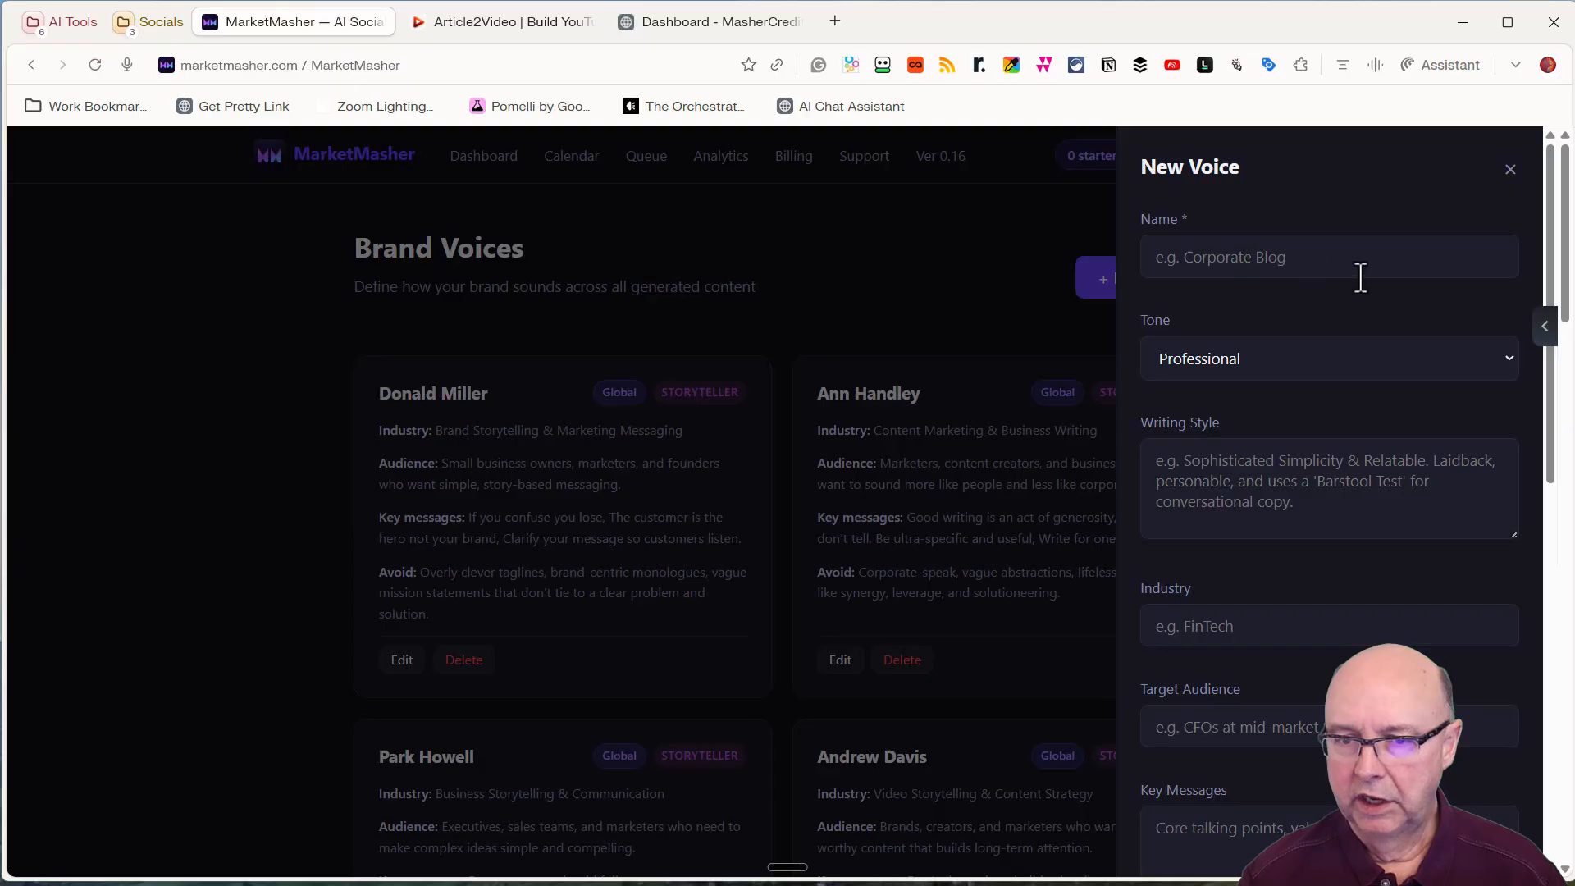
left_click(1266, 360)
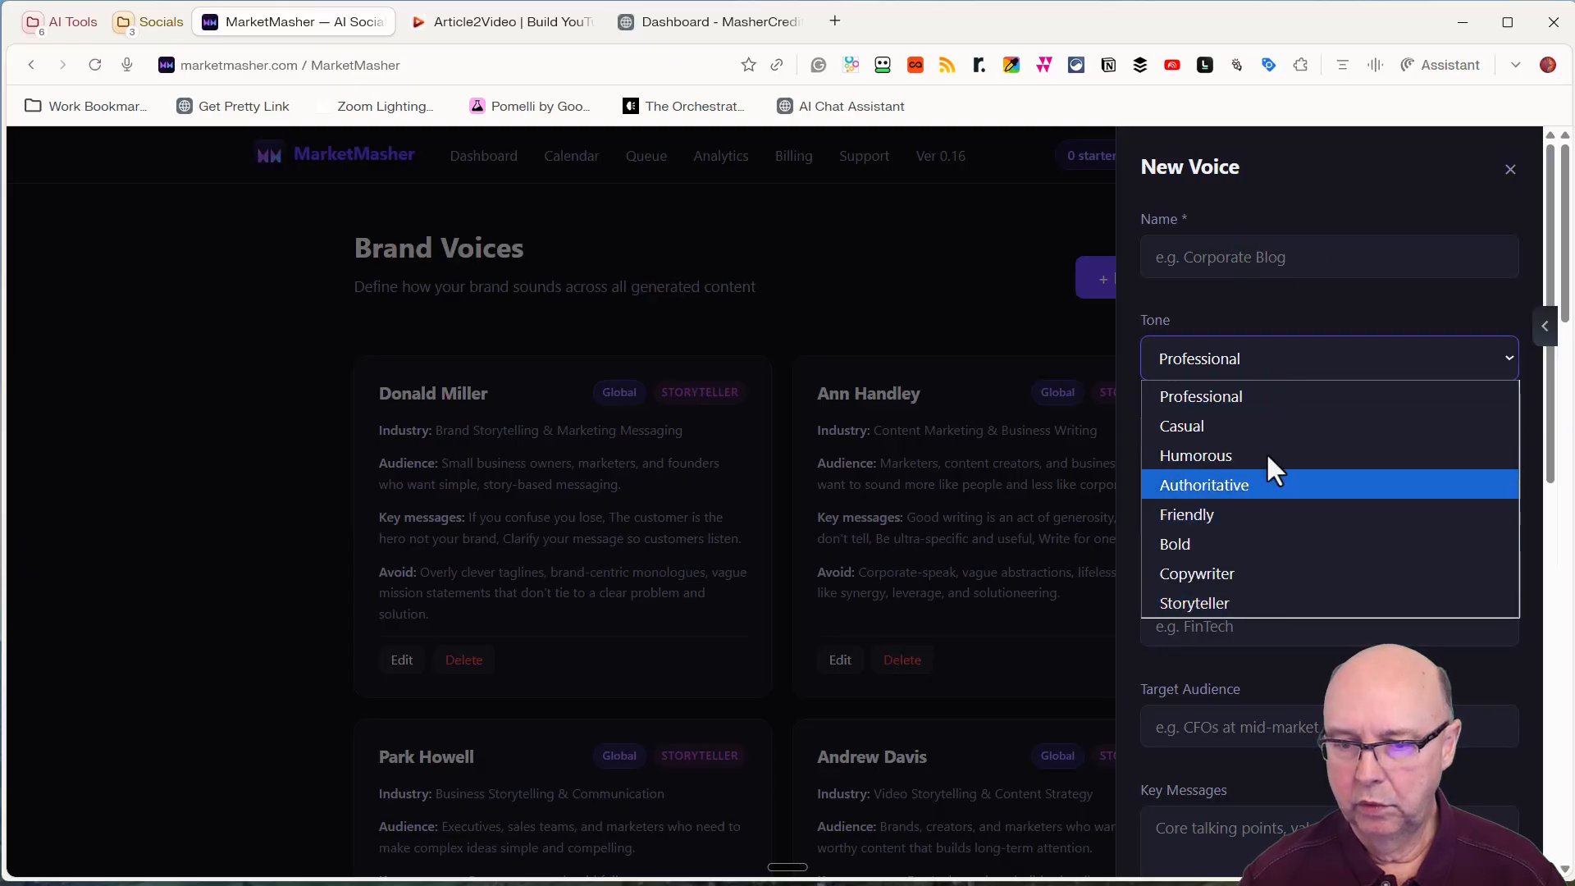
left_click(1278, 308)
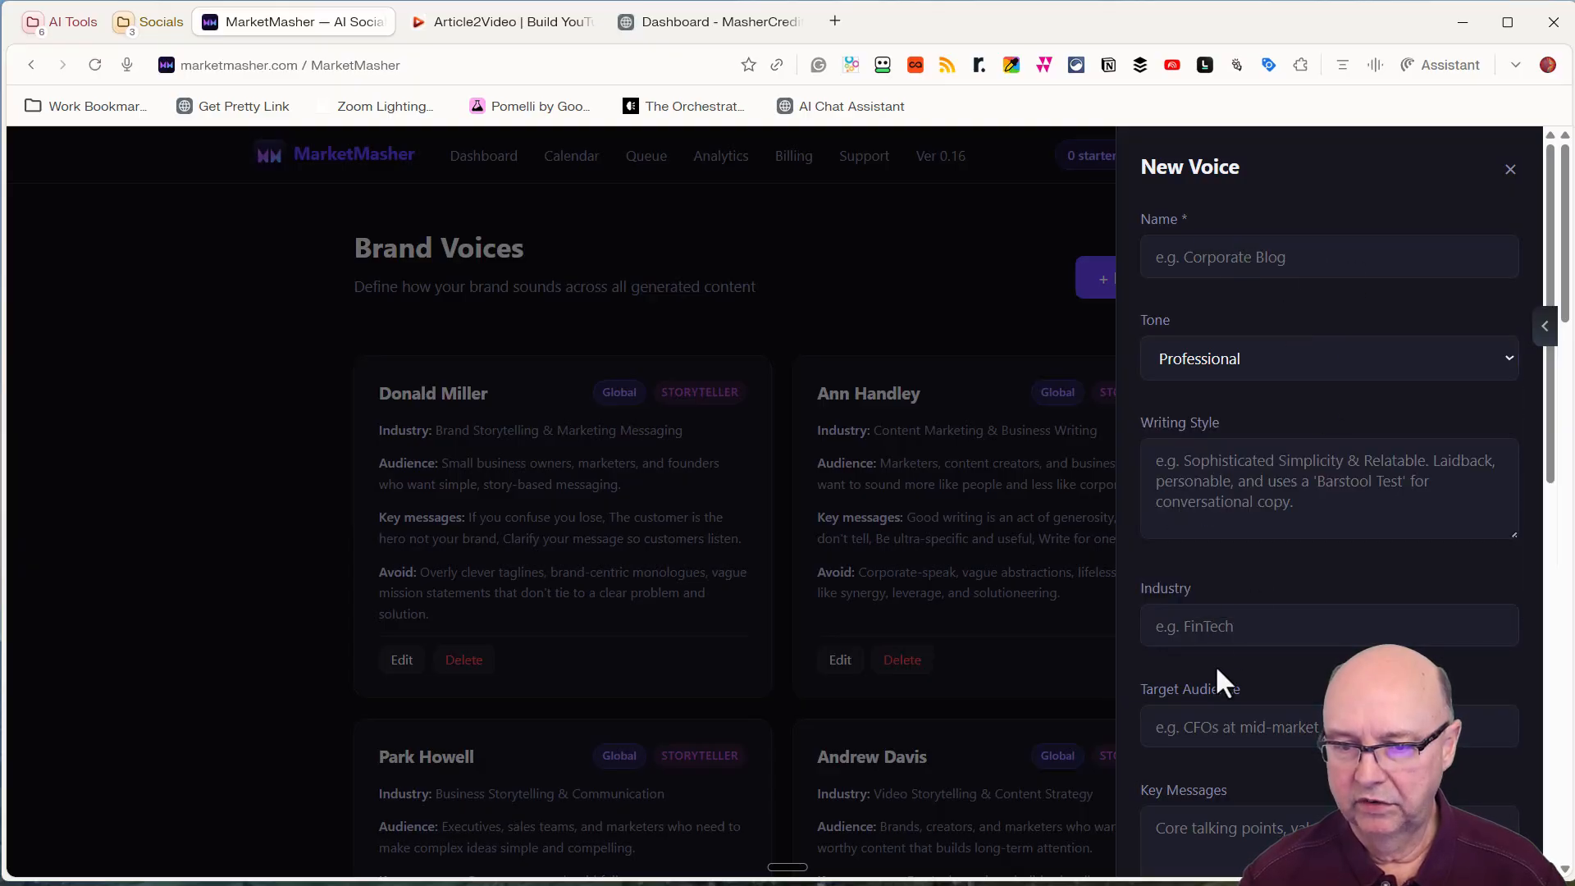
scroll(1285, 669, "down", 3)
scroll(1284, 669, "down", 7)
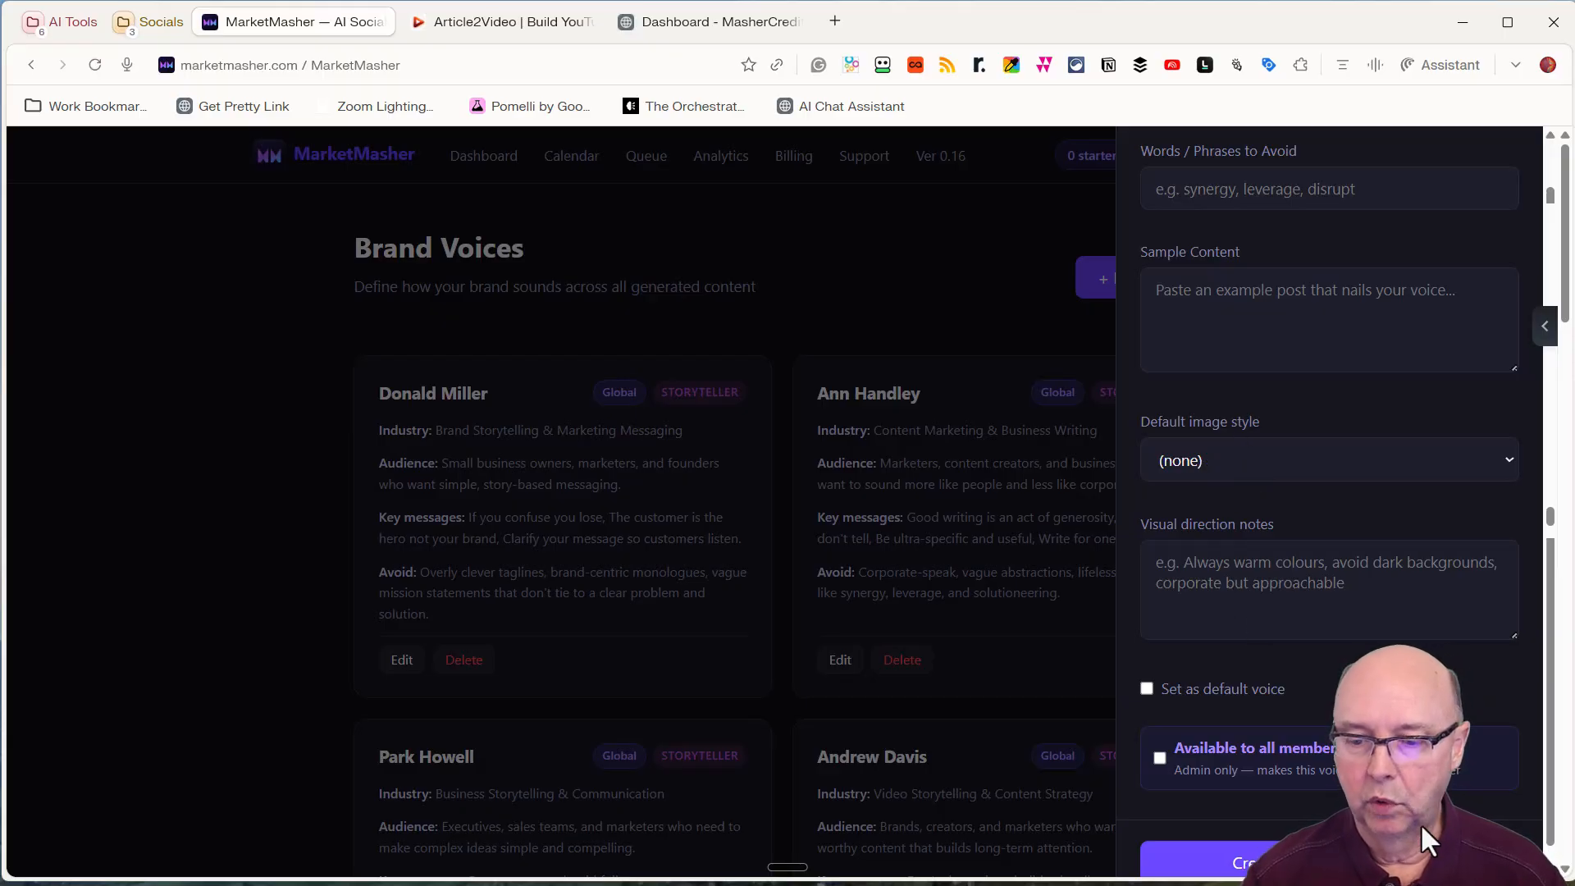
left_click(1488, 865)
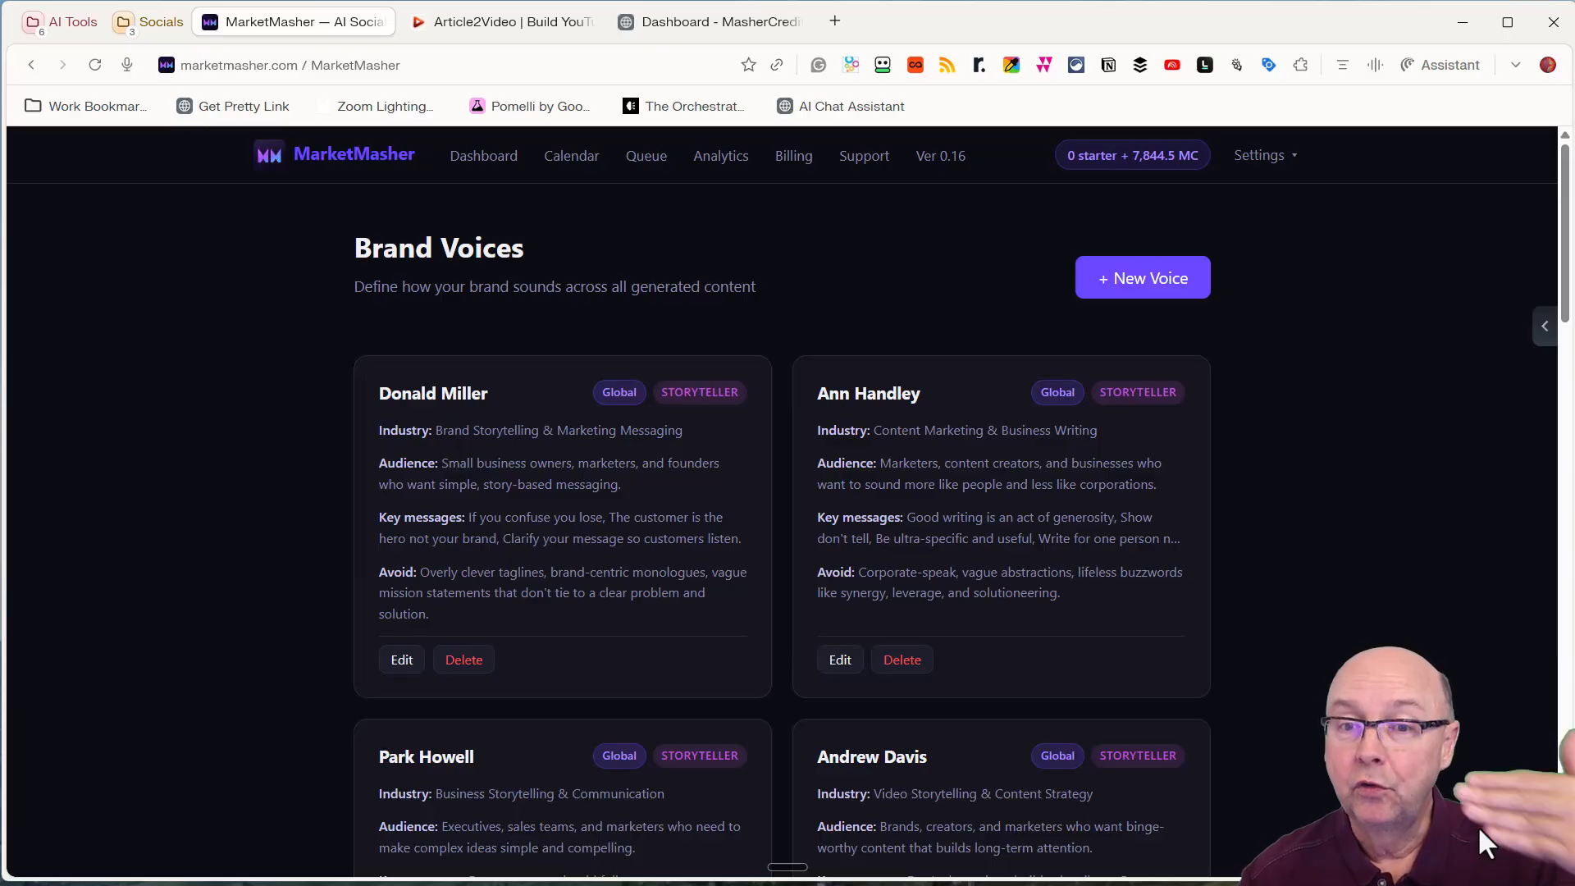
Open the Buyer Personas settings and expand the Masher Labs Council group to view its personas
left_click(1267, 174)
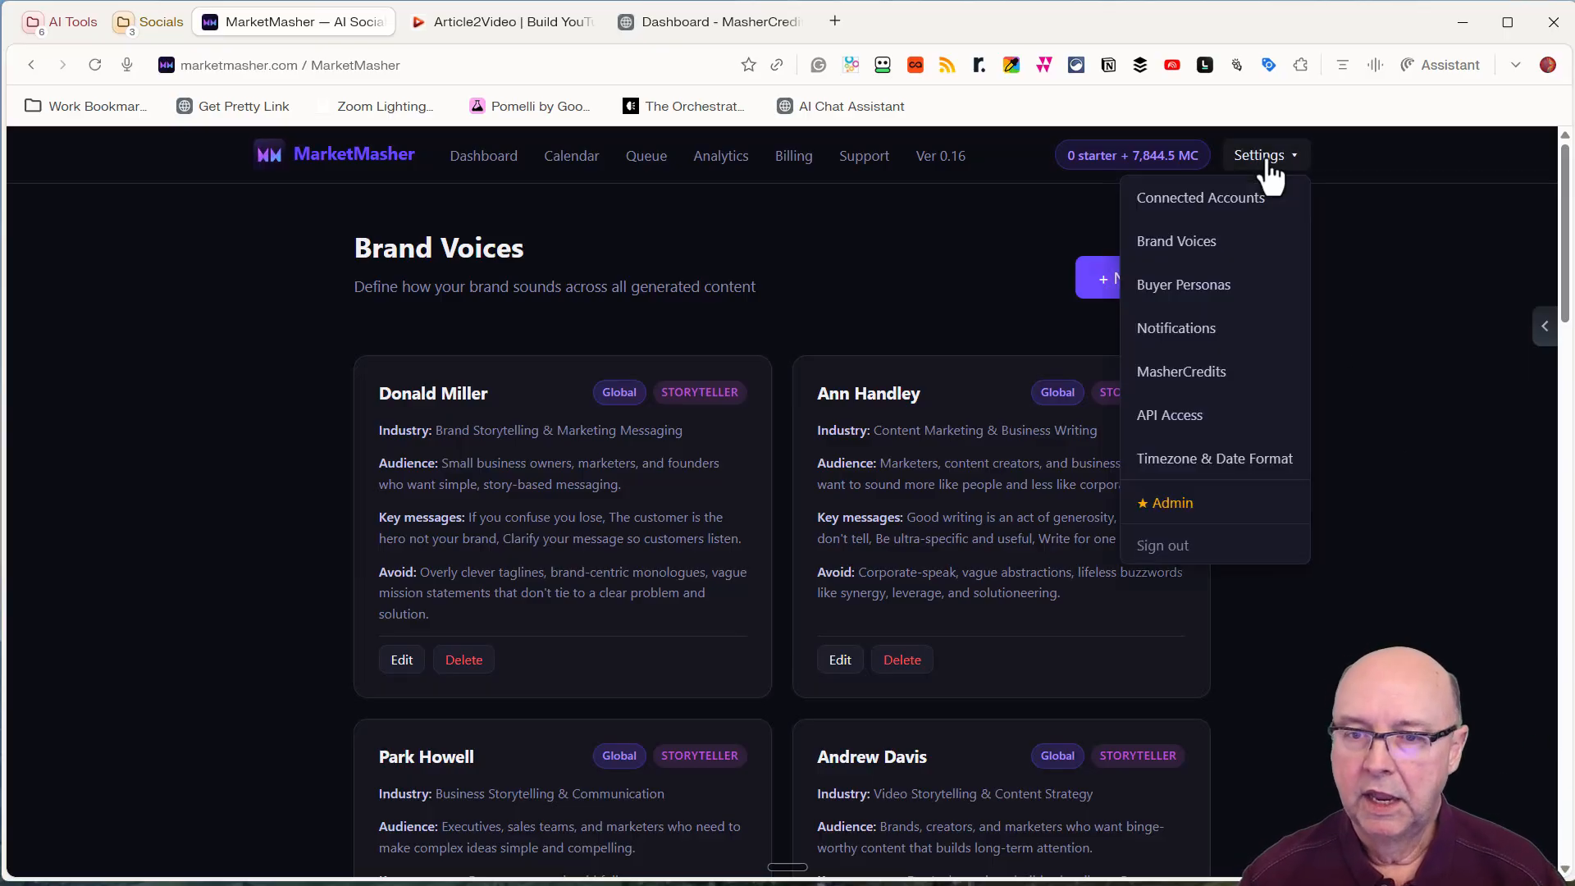
left_click(1190, 288)
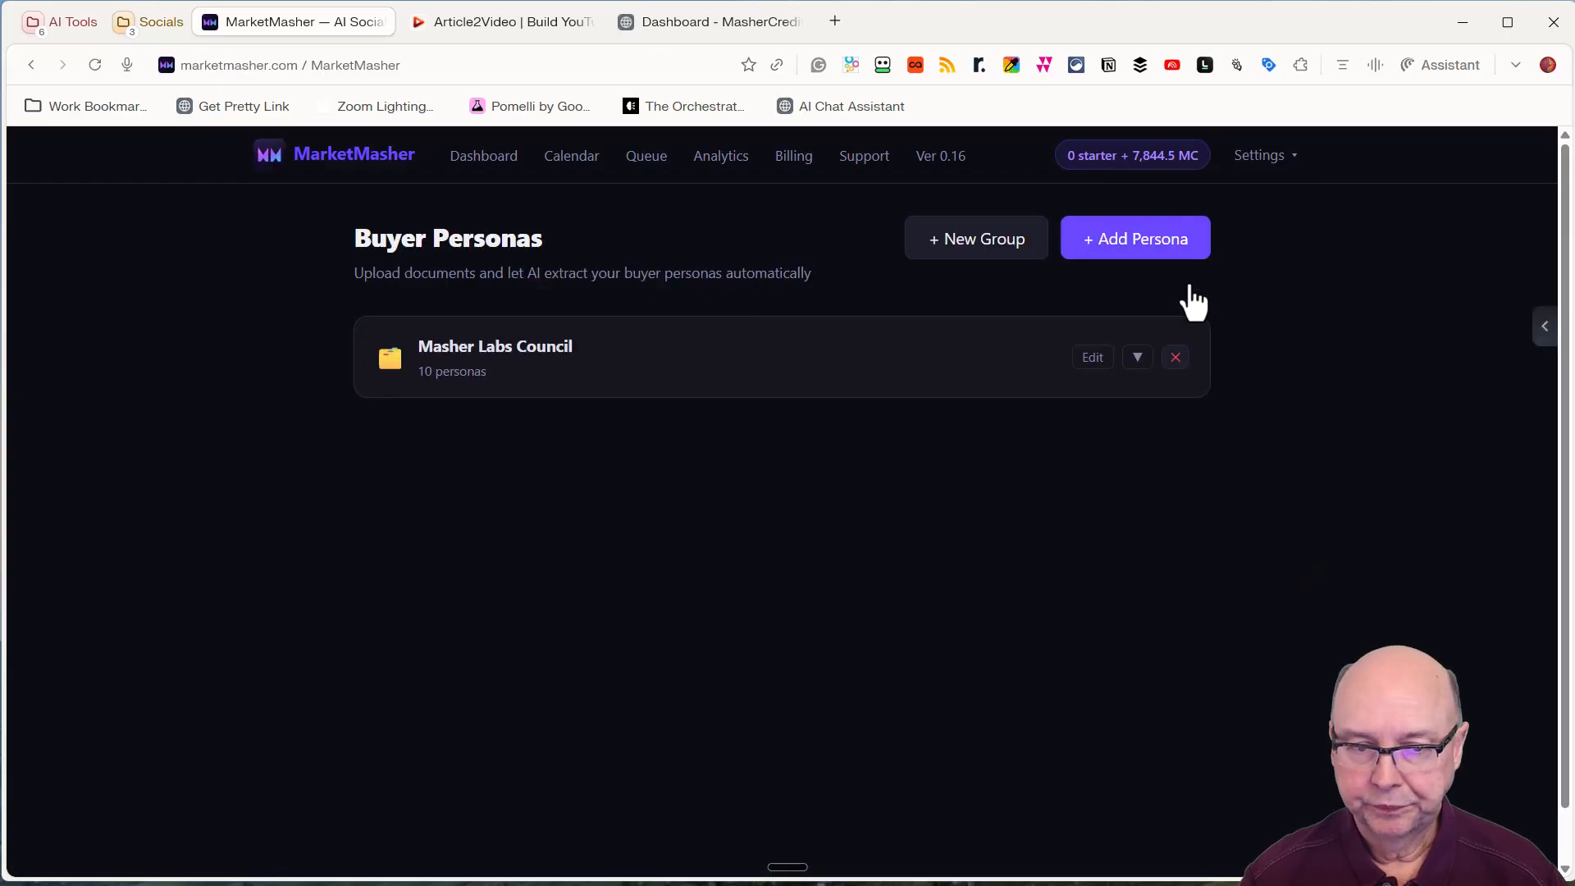
left_click(1137, 357)
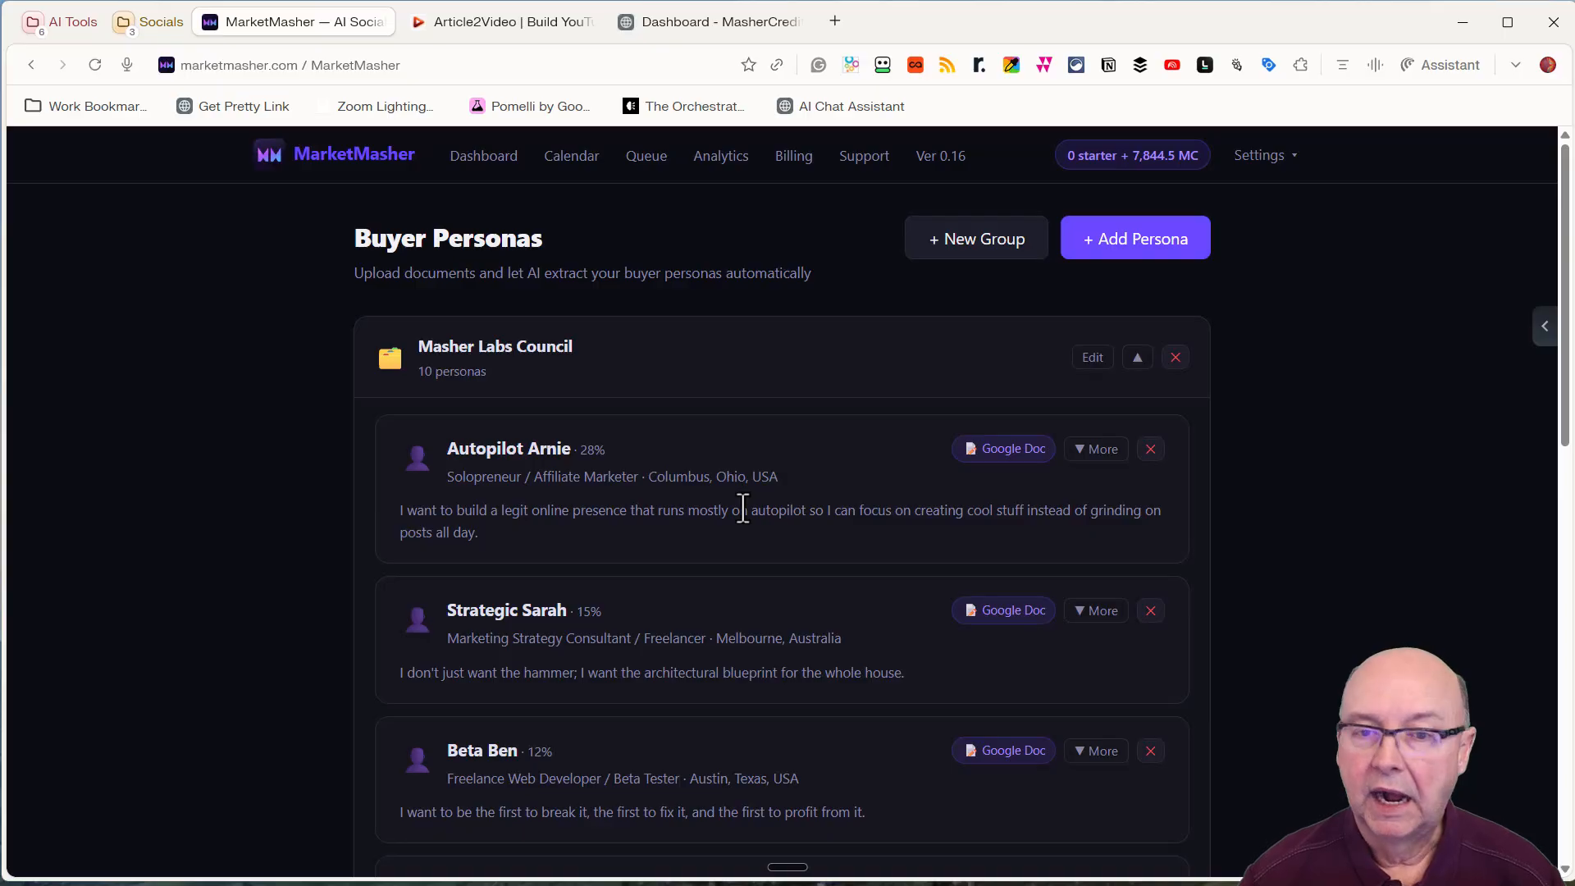
Open the Add Buyer Persona dialog, review its PDF and Google URL import options, and close it without adding a persona
left_click(1152, 241)
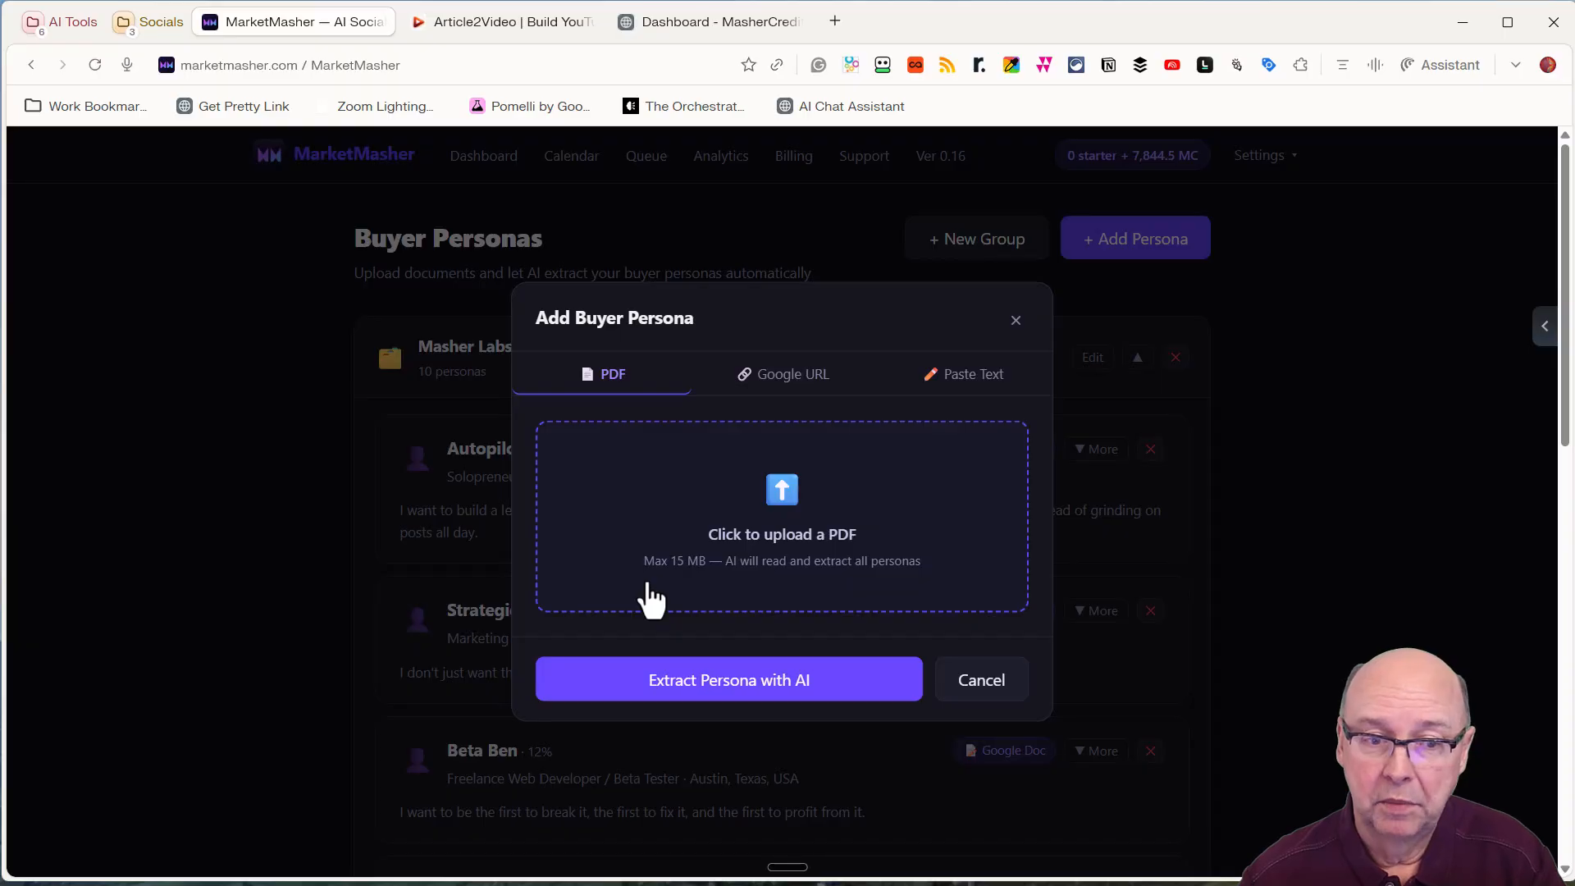
left_click(800, 384)
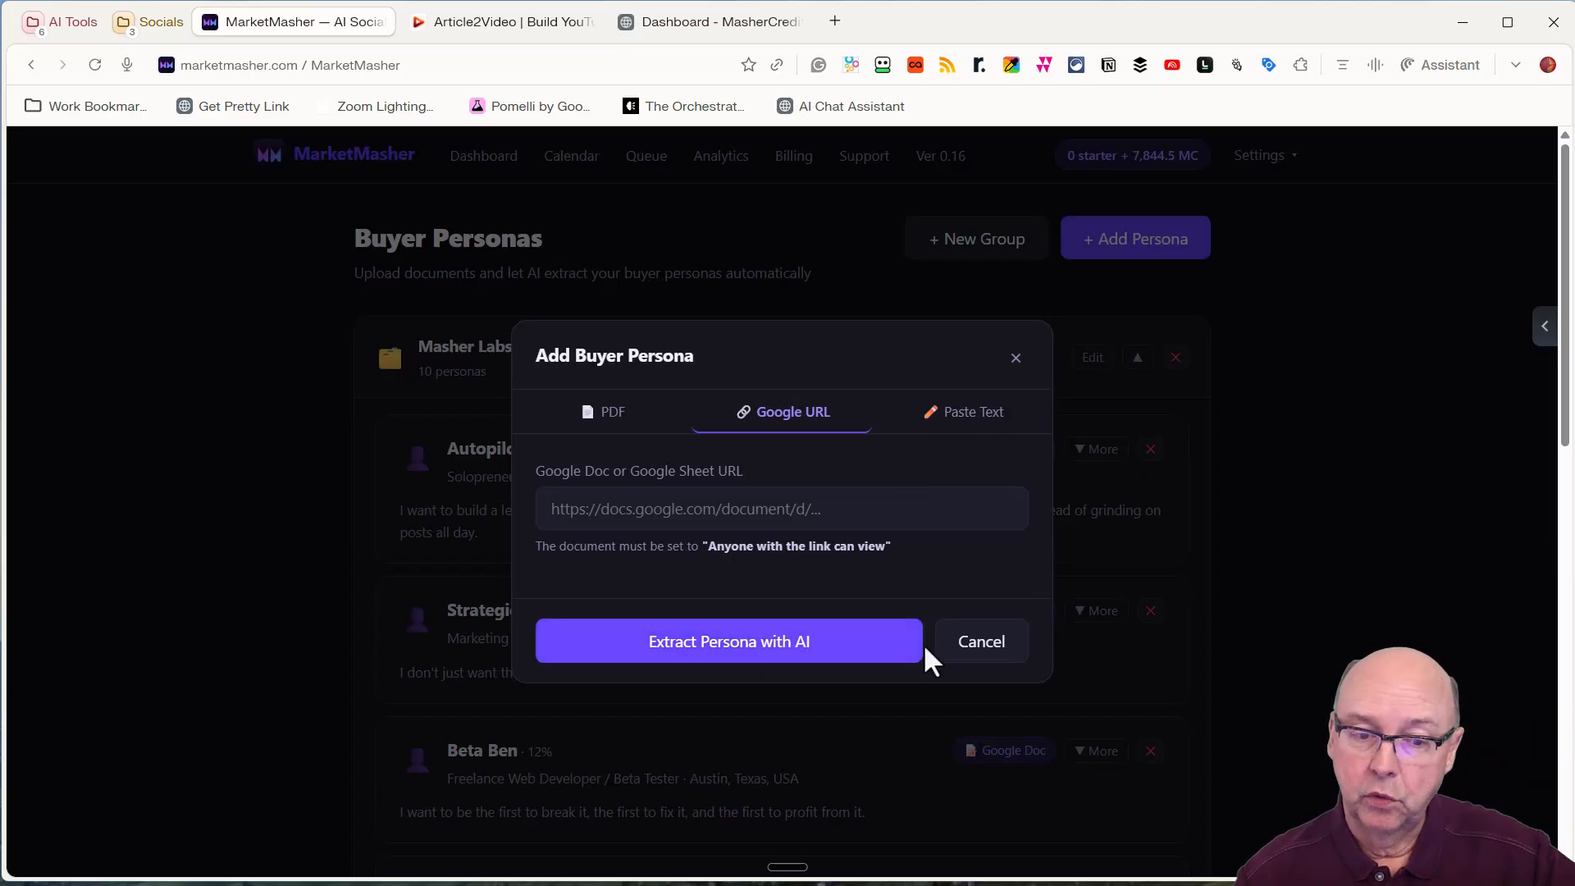
left_click(1017, 360)
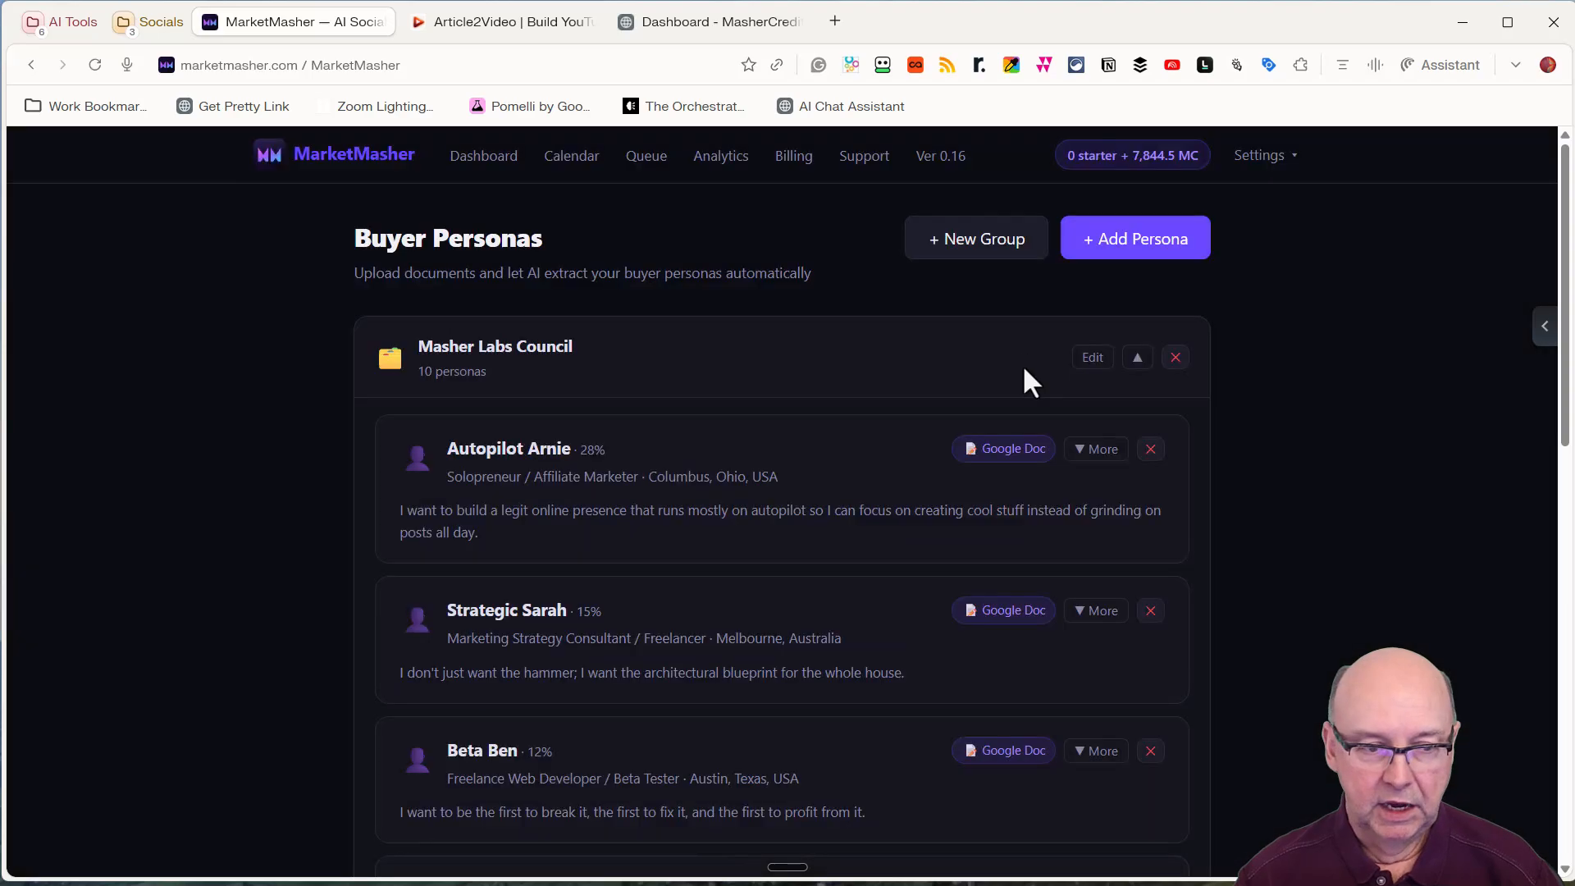
Expand the first persona in the Masher Labs Council group and read through its full profile down to the notes
left_click(1097, 451)
scroll(615, 597, "down", 4)
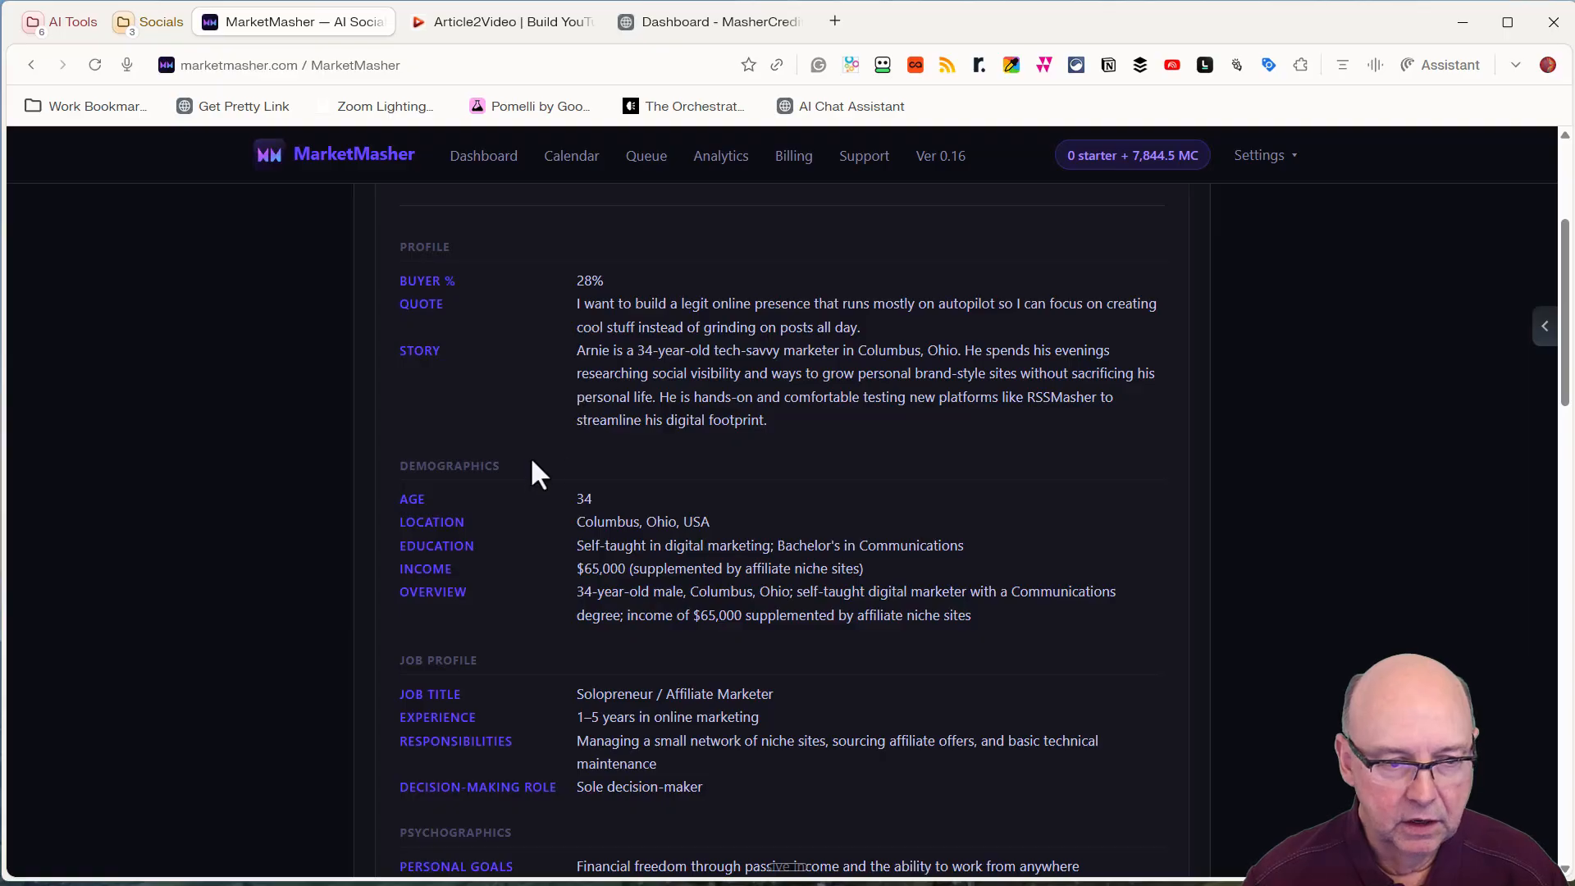
scroll(397, 543, "down", 4)
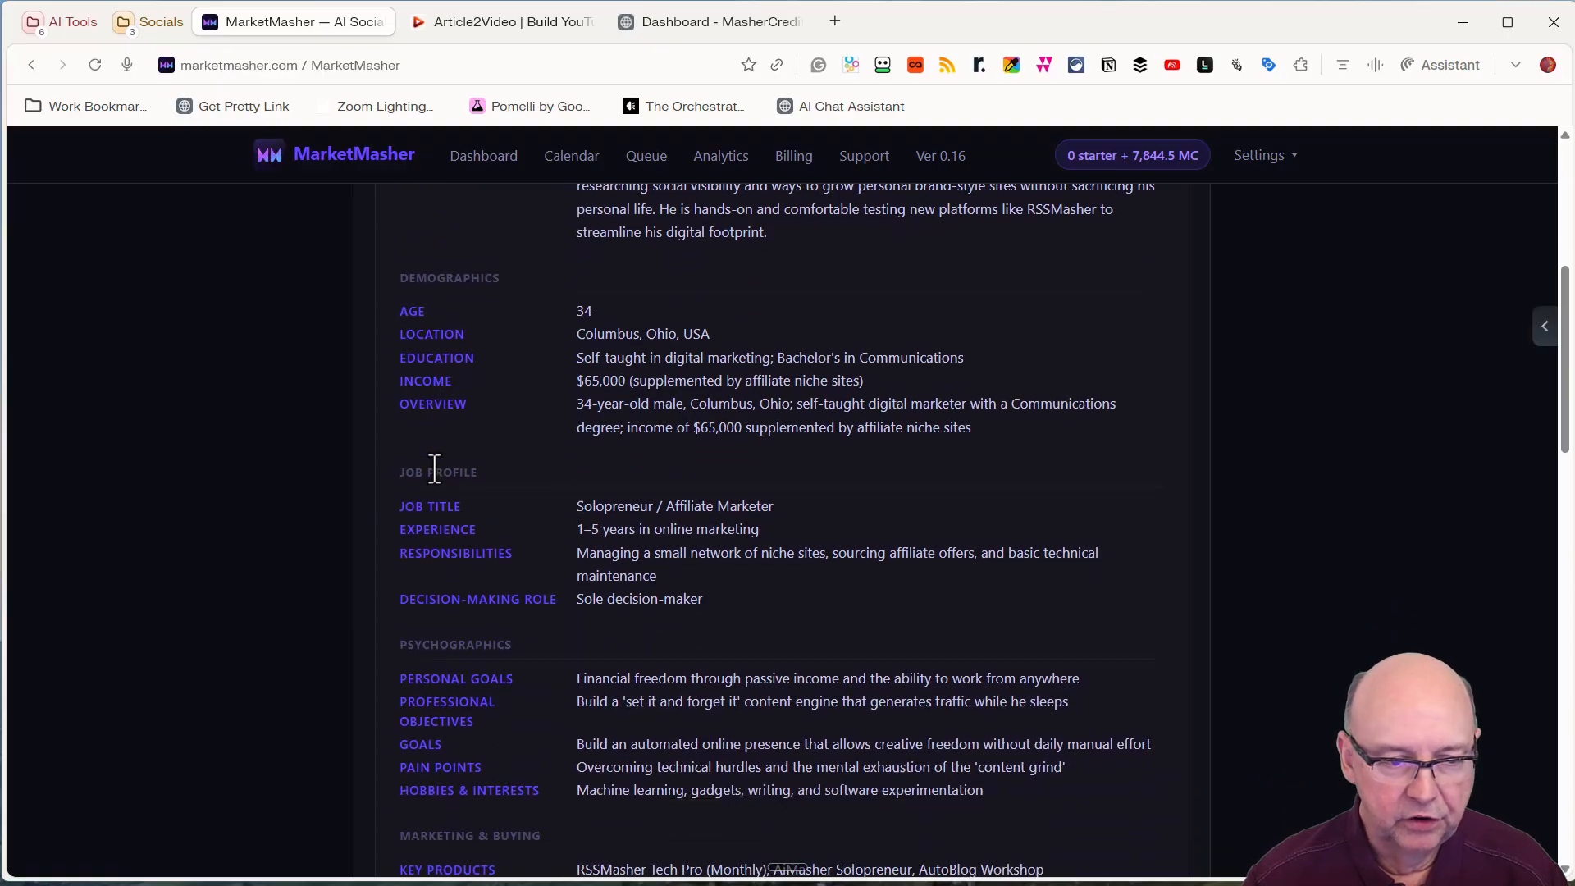
scroll(462, 543, "down", 5)
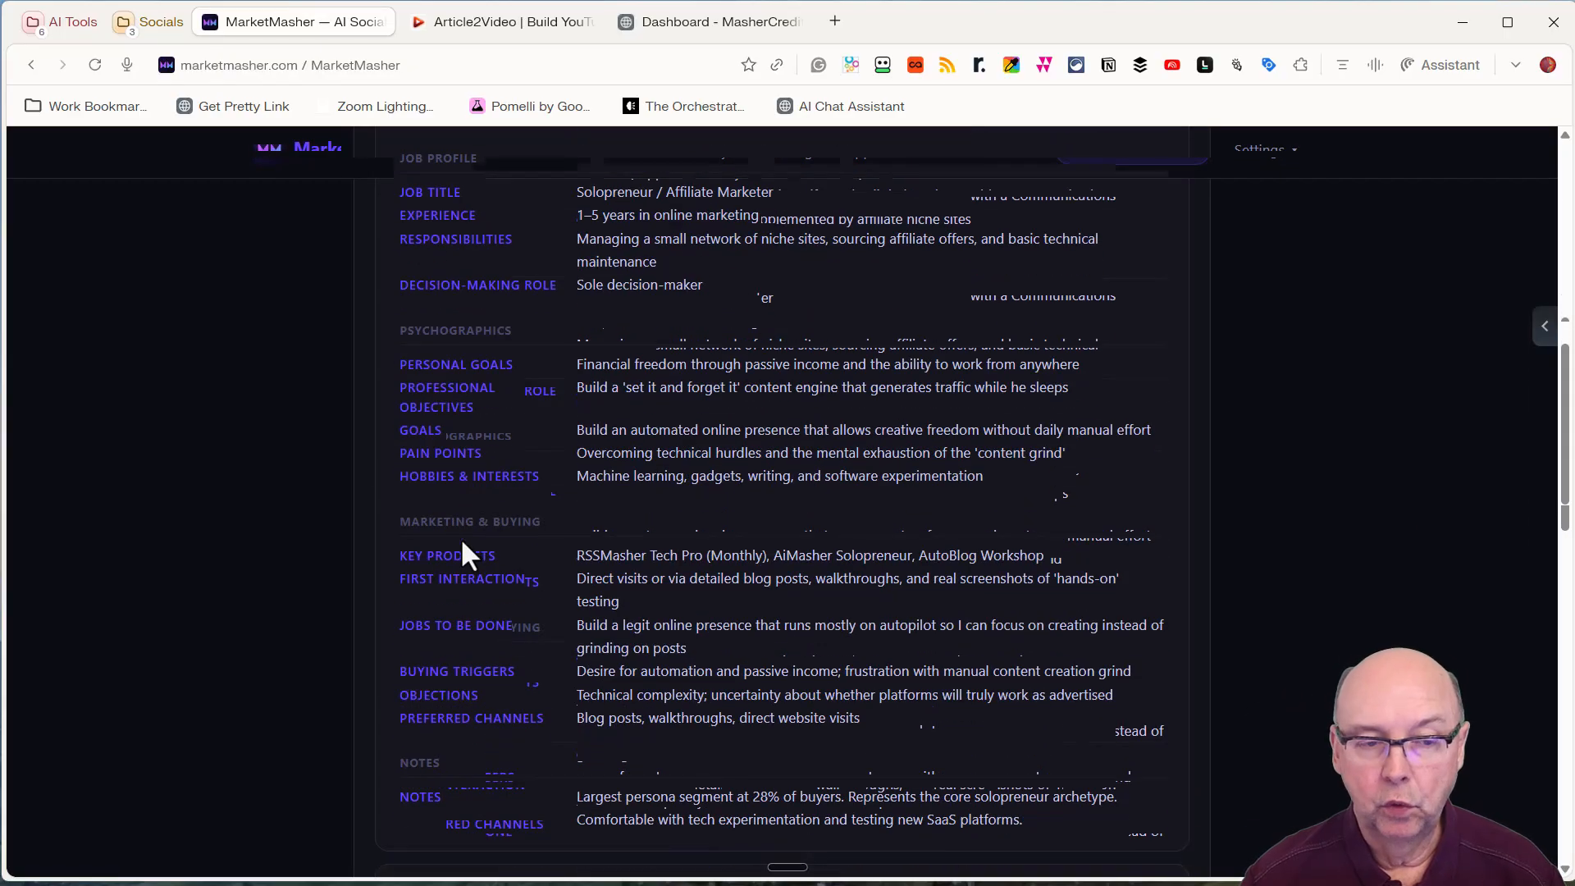
scroll(461, 546, "up", 15)
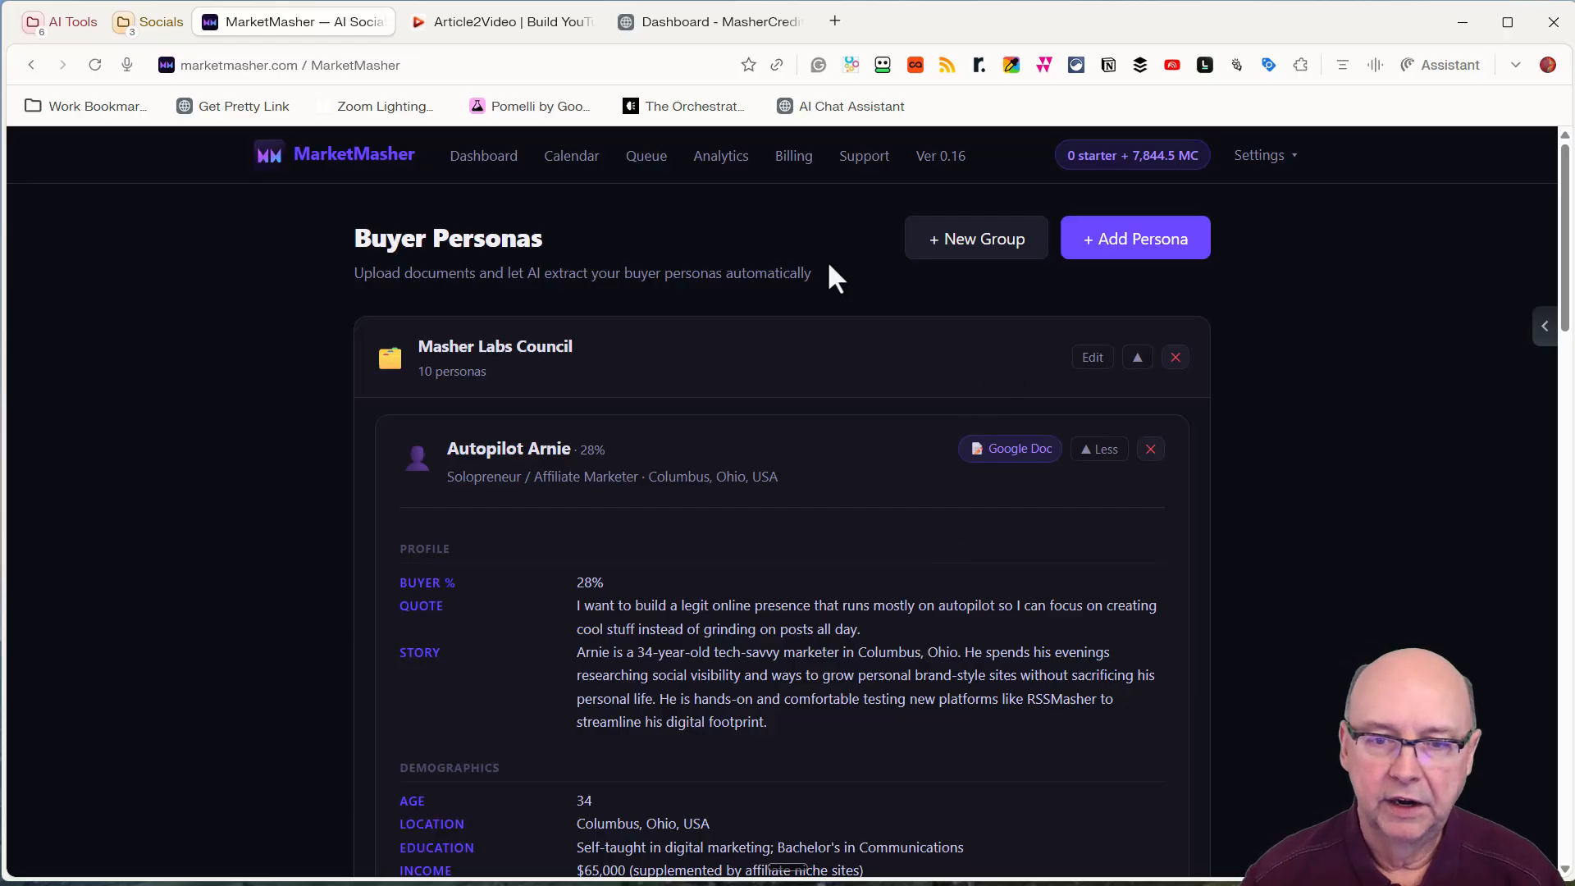
Review the Notifications settings and open the API Access settings page
left_click(1260, 158)
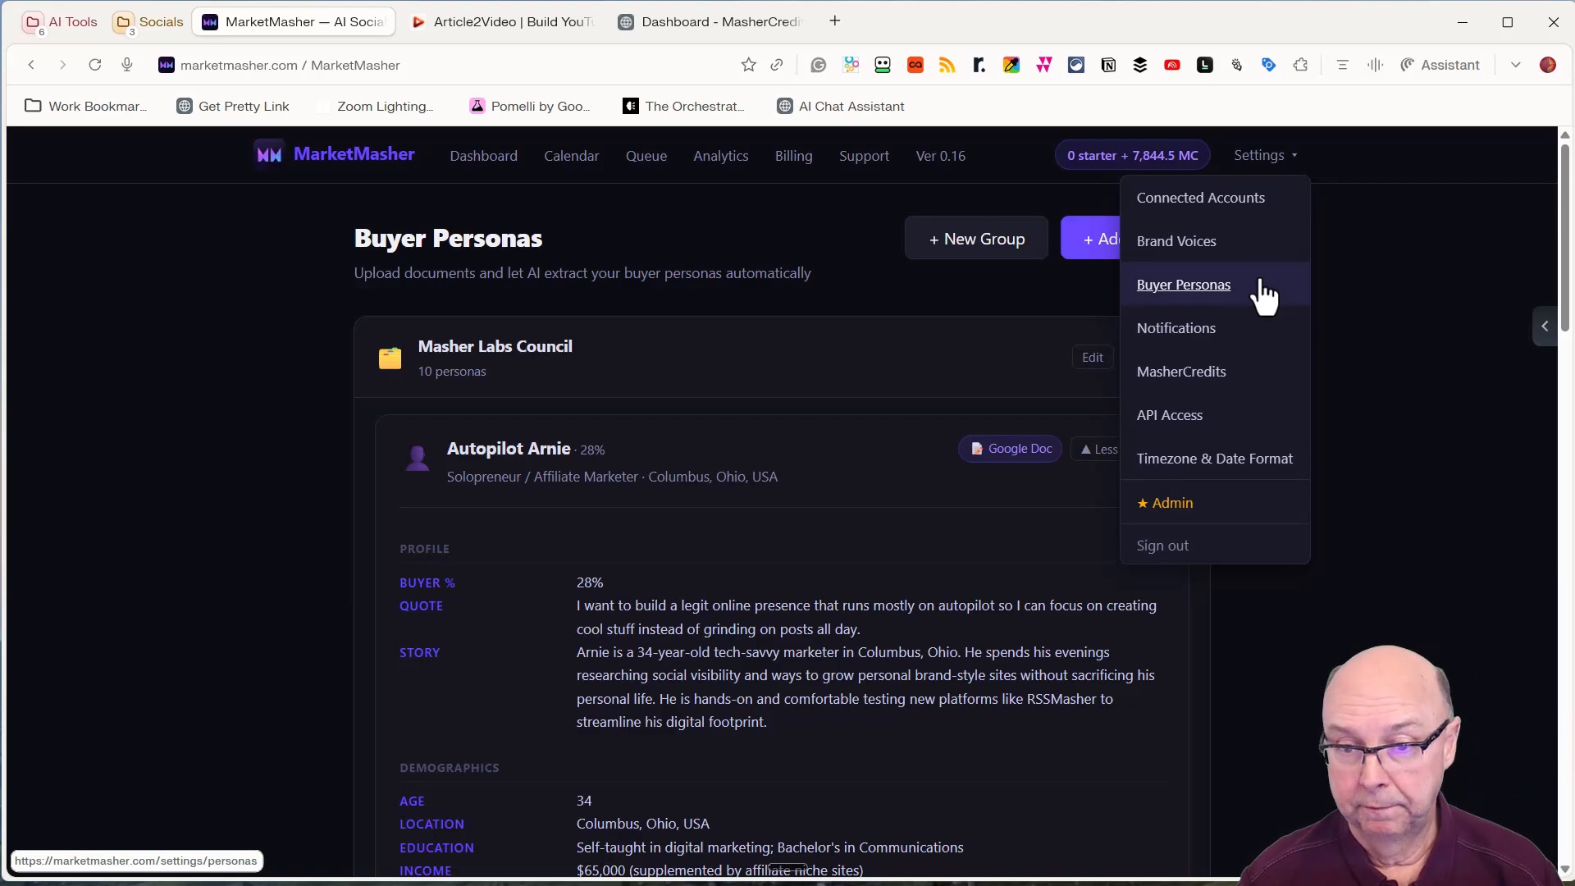
left_click(1204, 332)
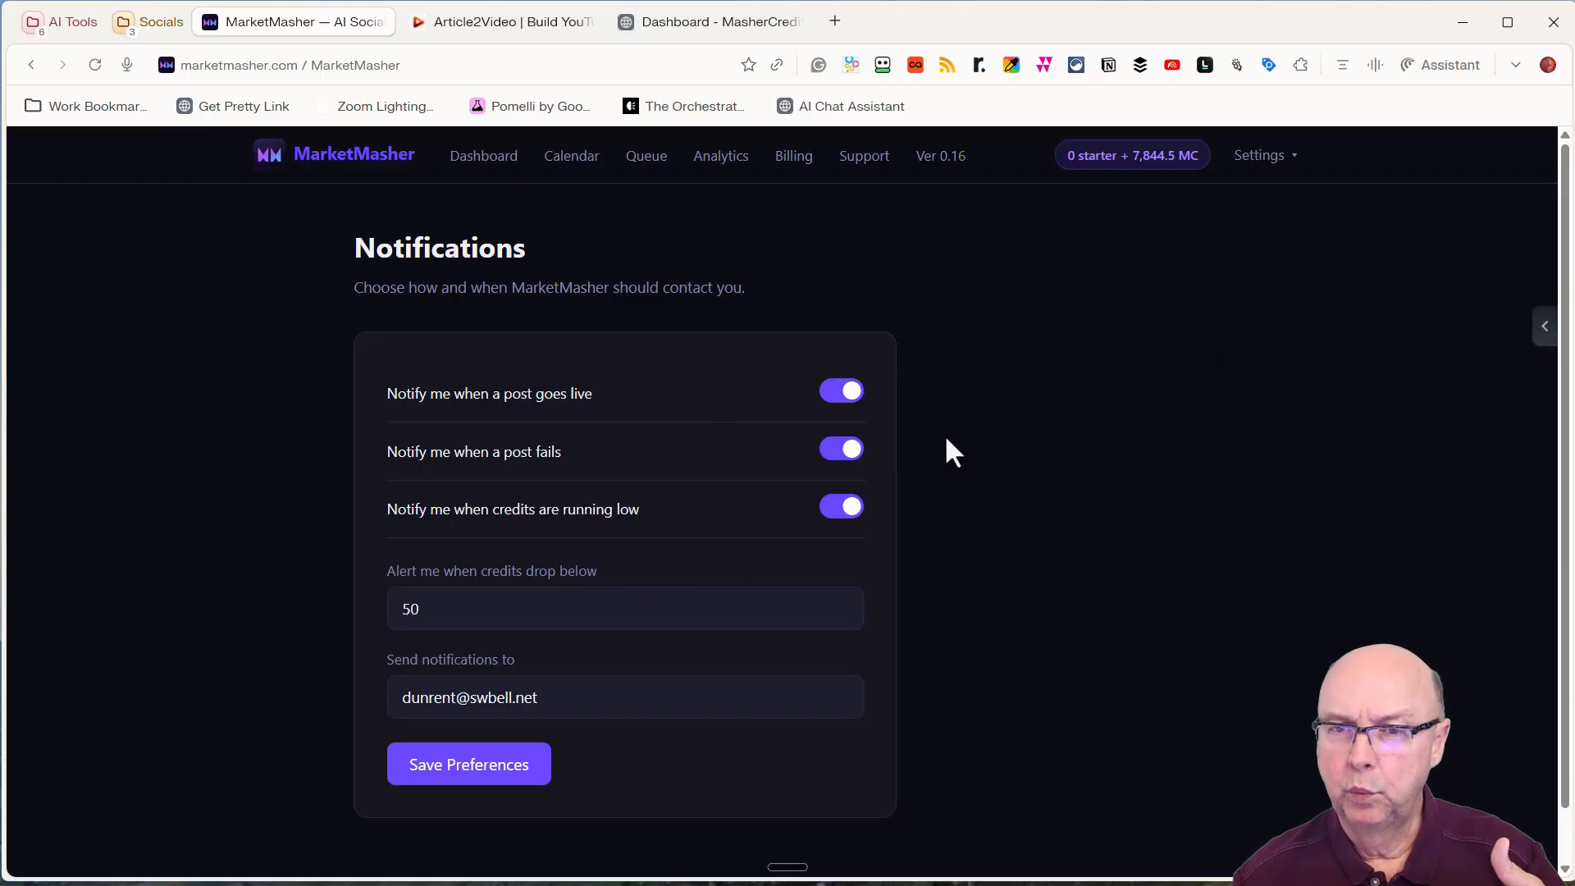
left_click(1278, 167)
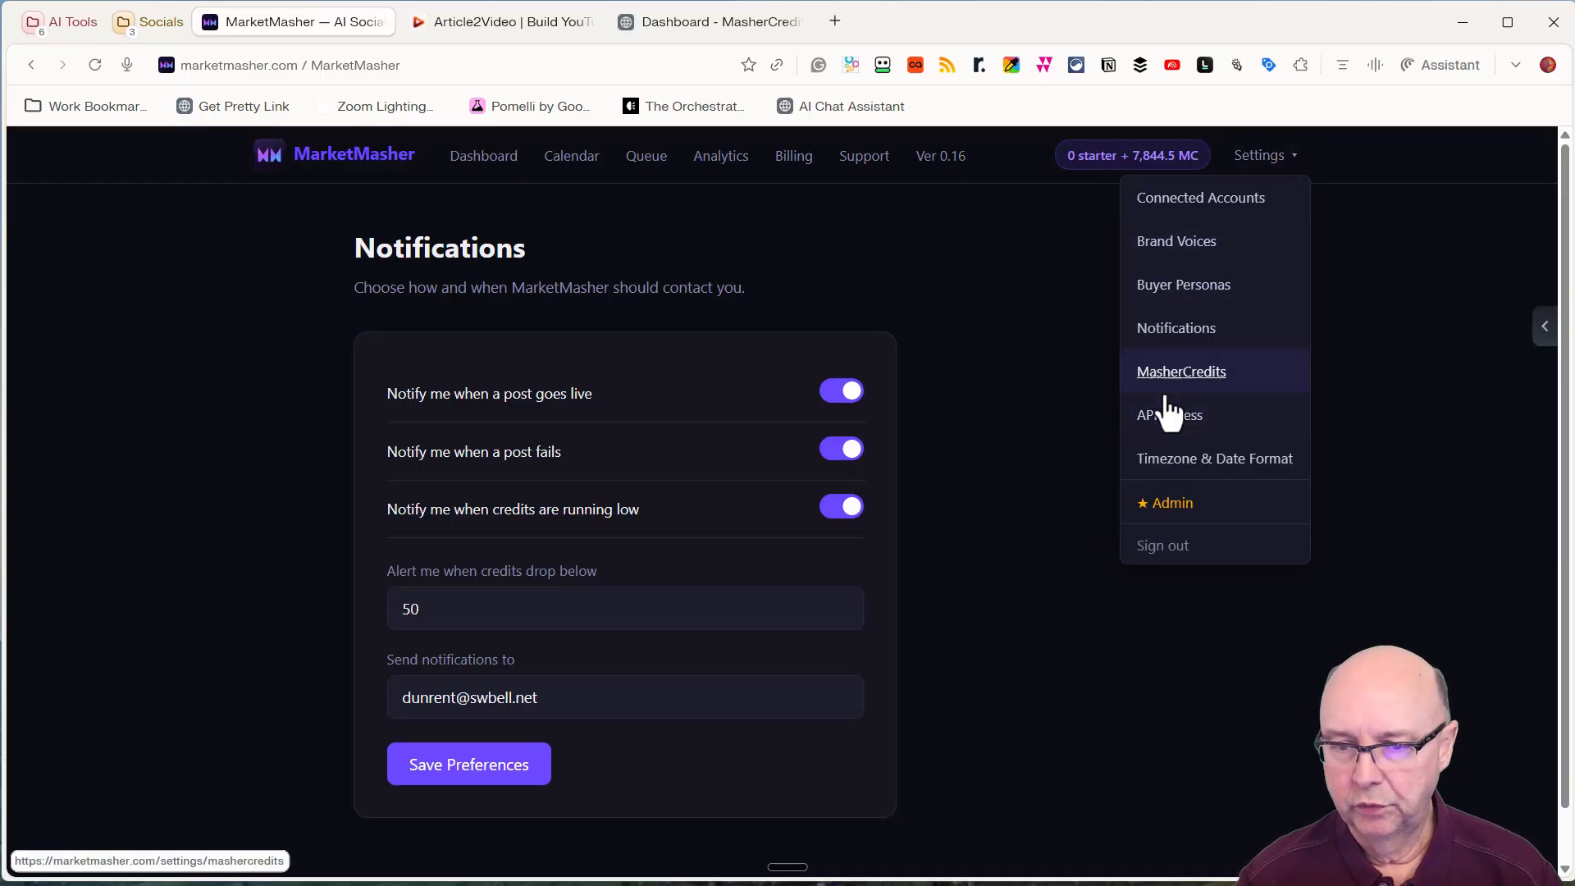
left_click(1158, 431)
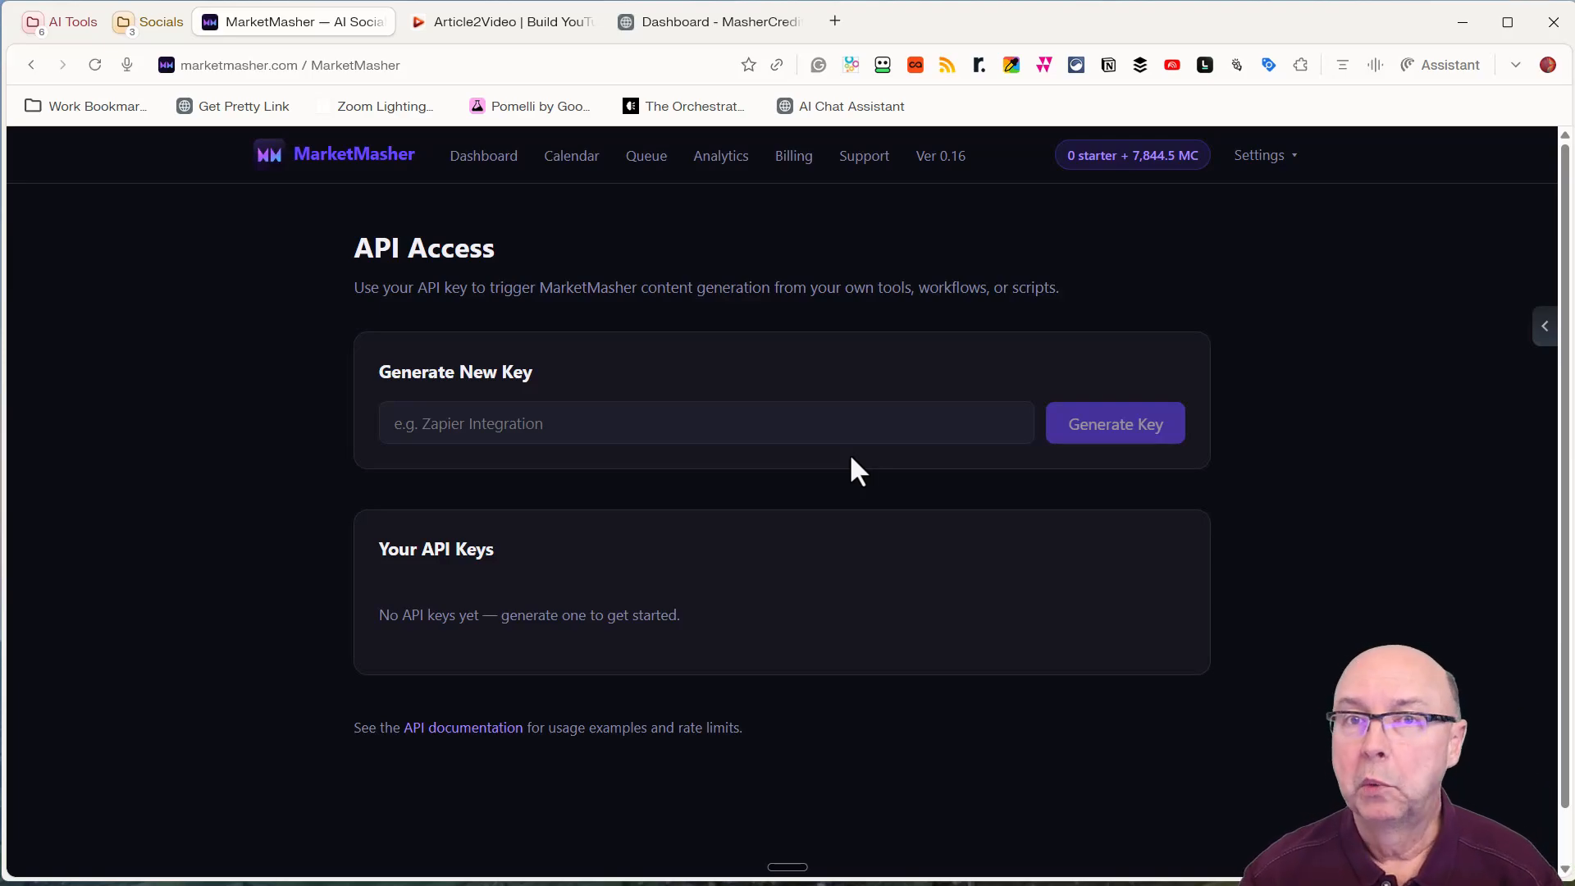
Open the Timezone & Date Format settings and set the timezone to Chicago (CT)
left_click(1290, 160)
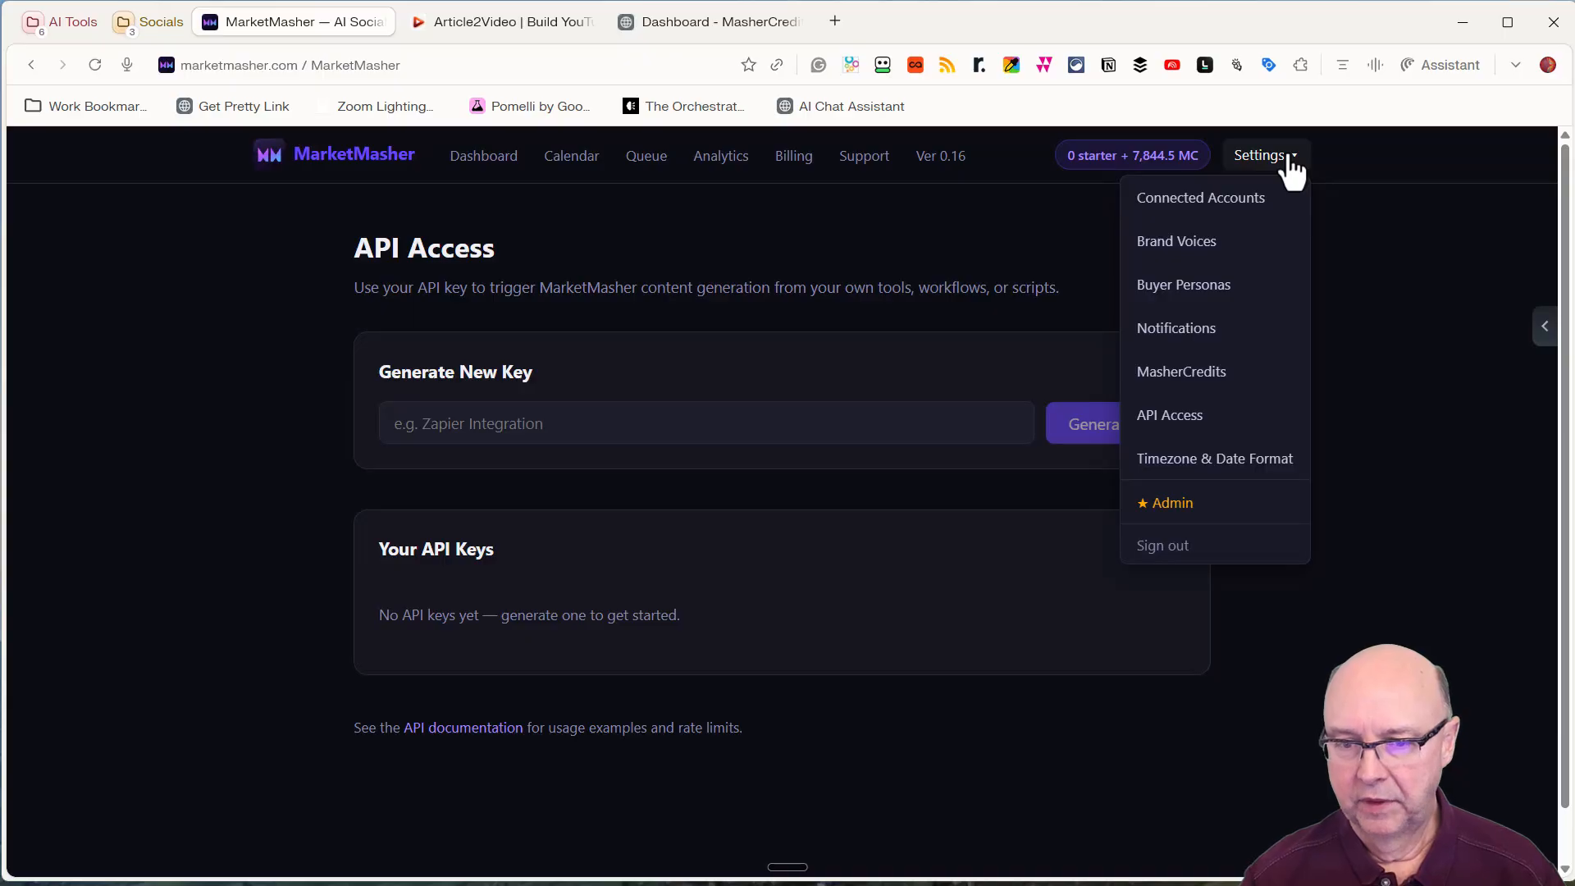
left_click(1220, 464)
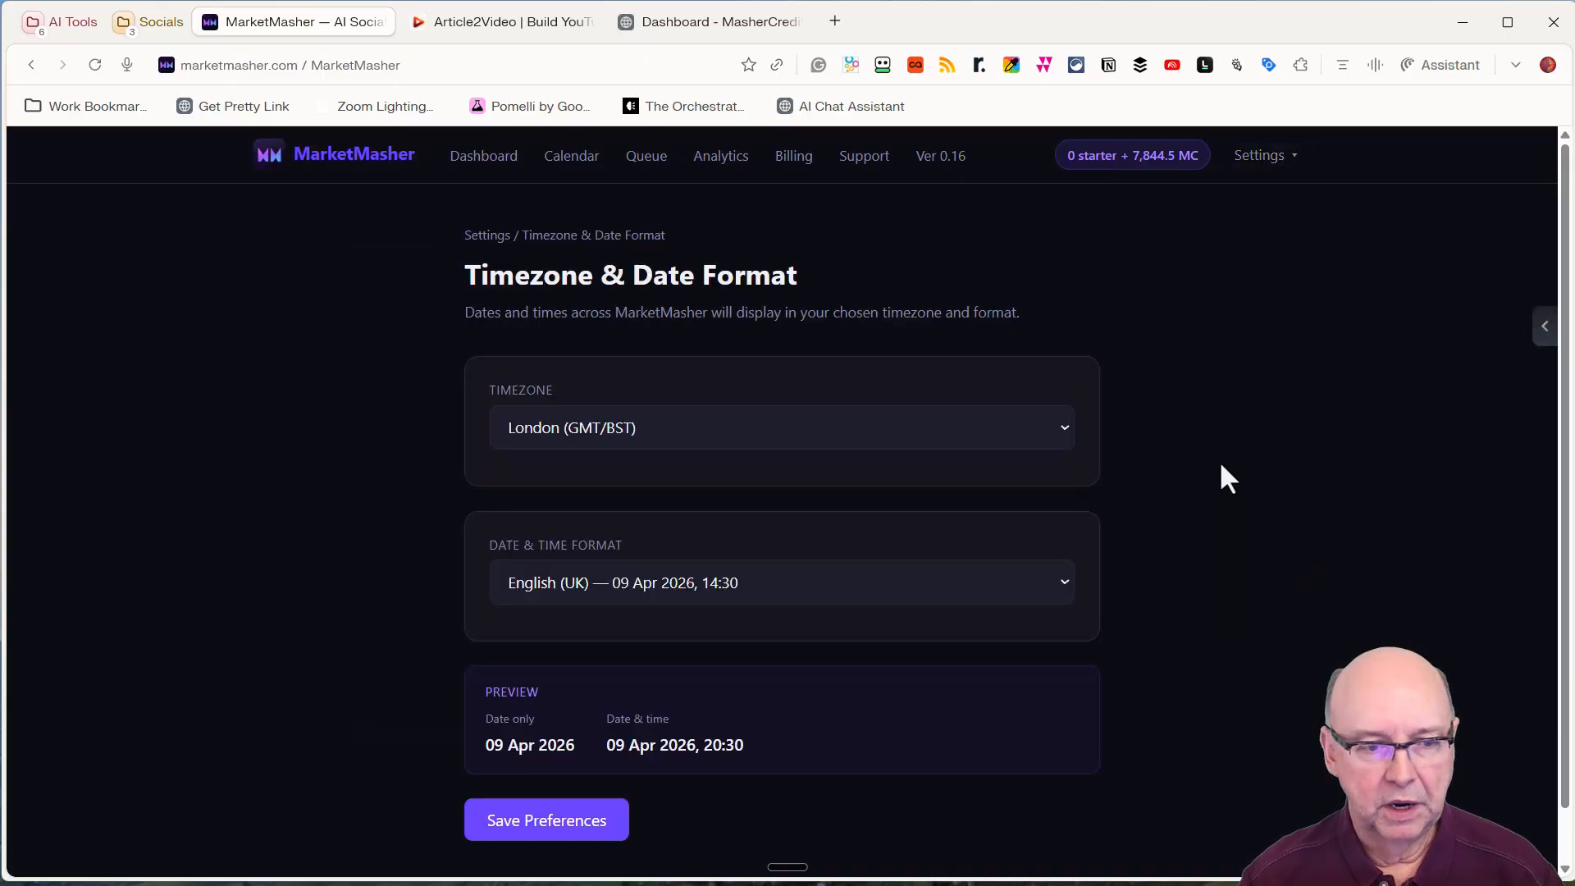
left_click(802, 435)
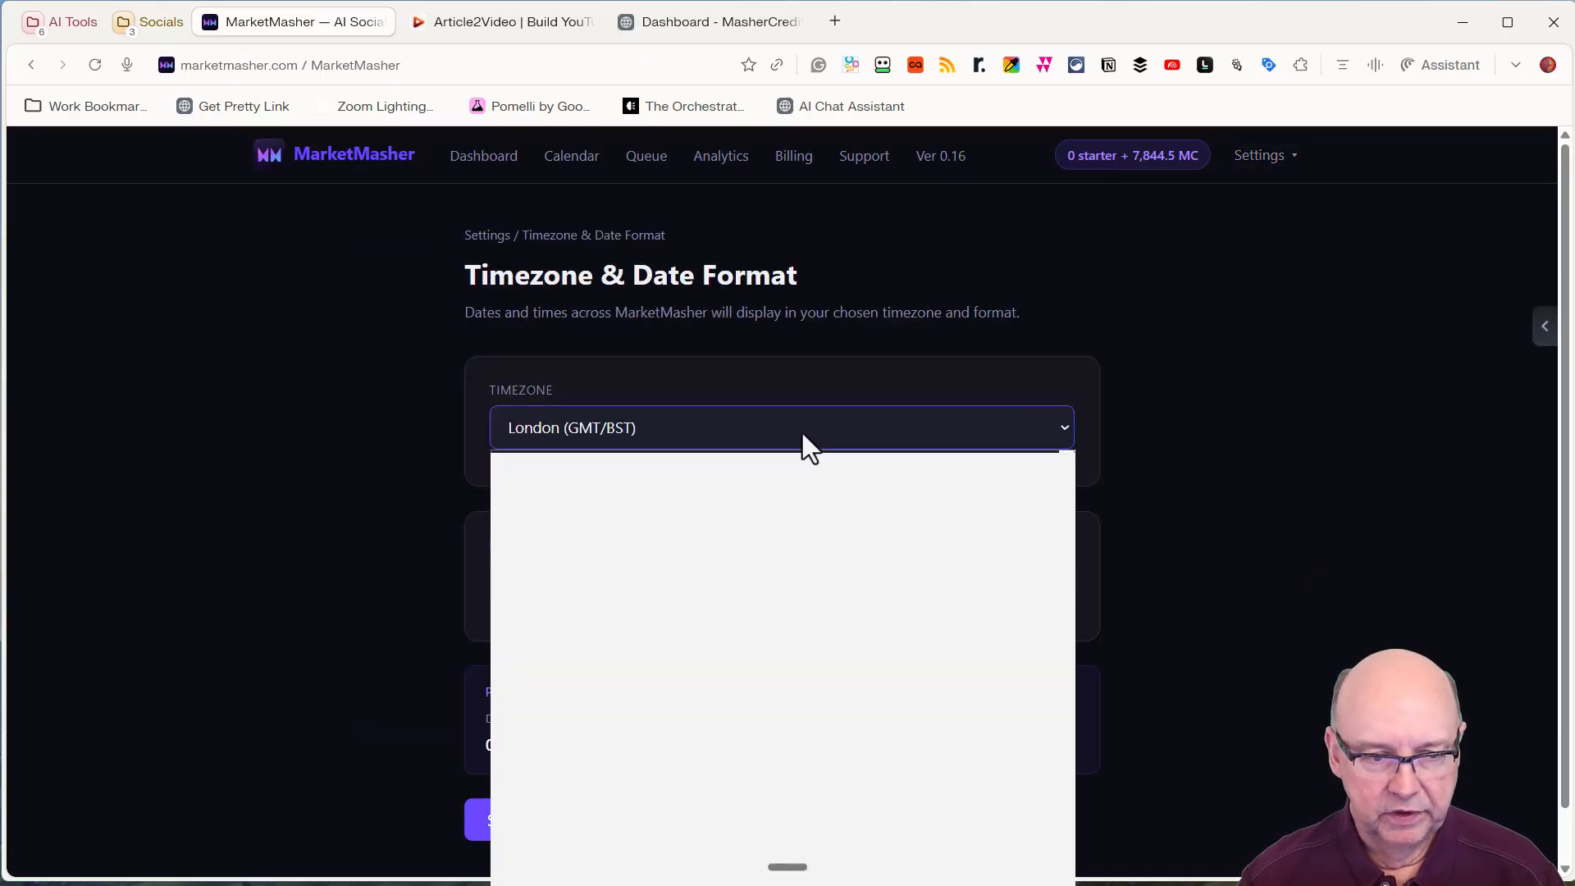
scroll(756, 476, "down", 4)
scroll(756, 479, "up", 2)
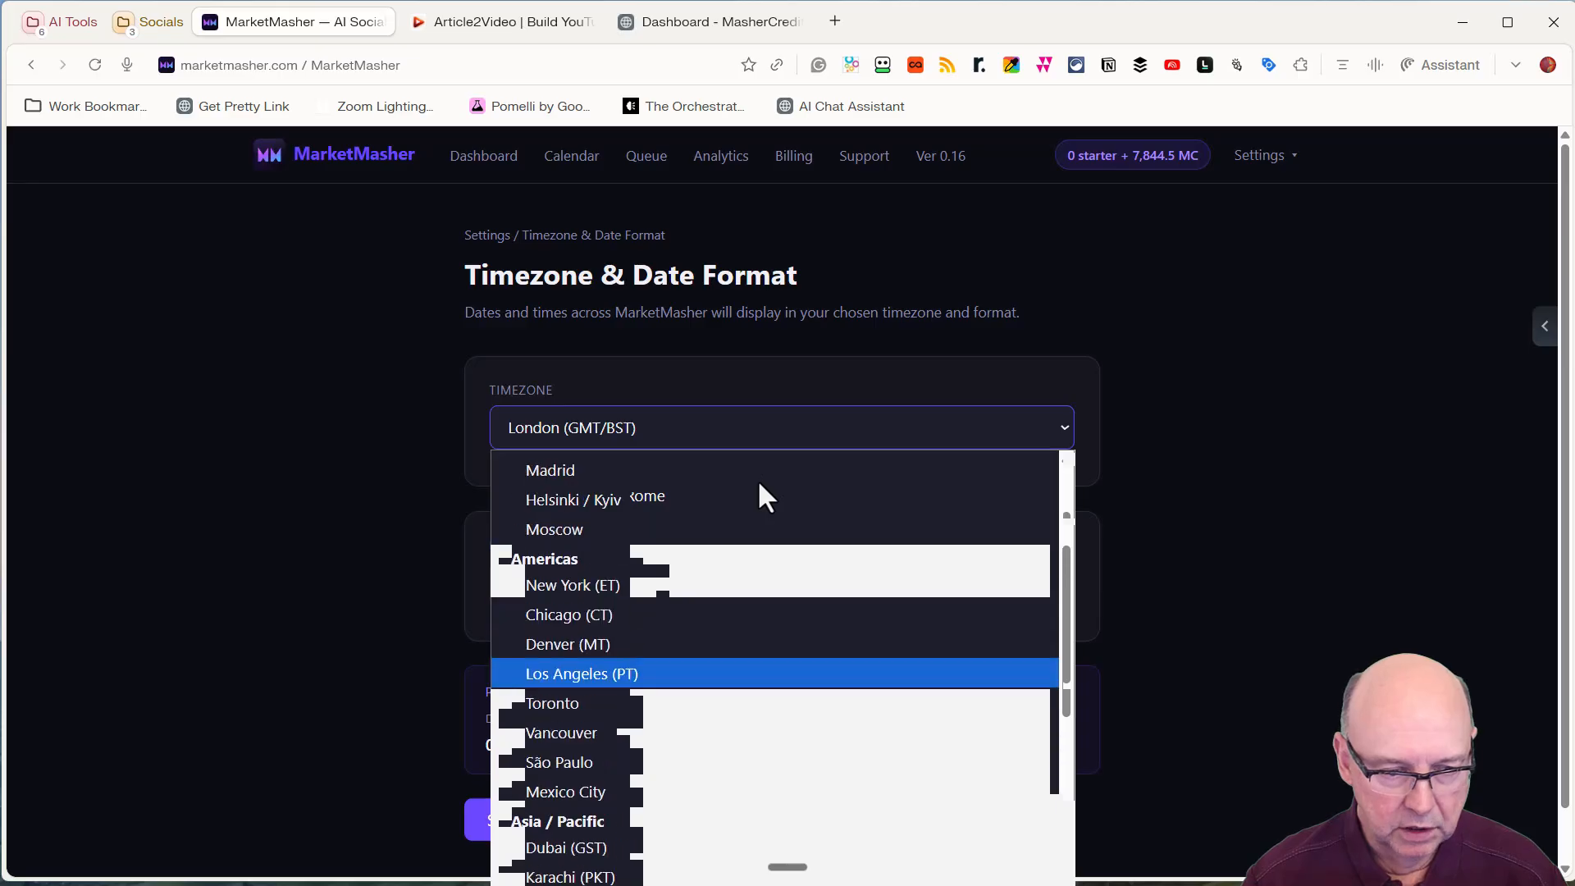
left_click(579, 617)
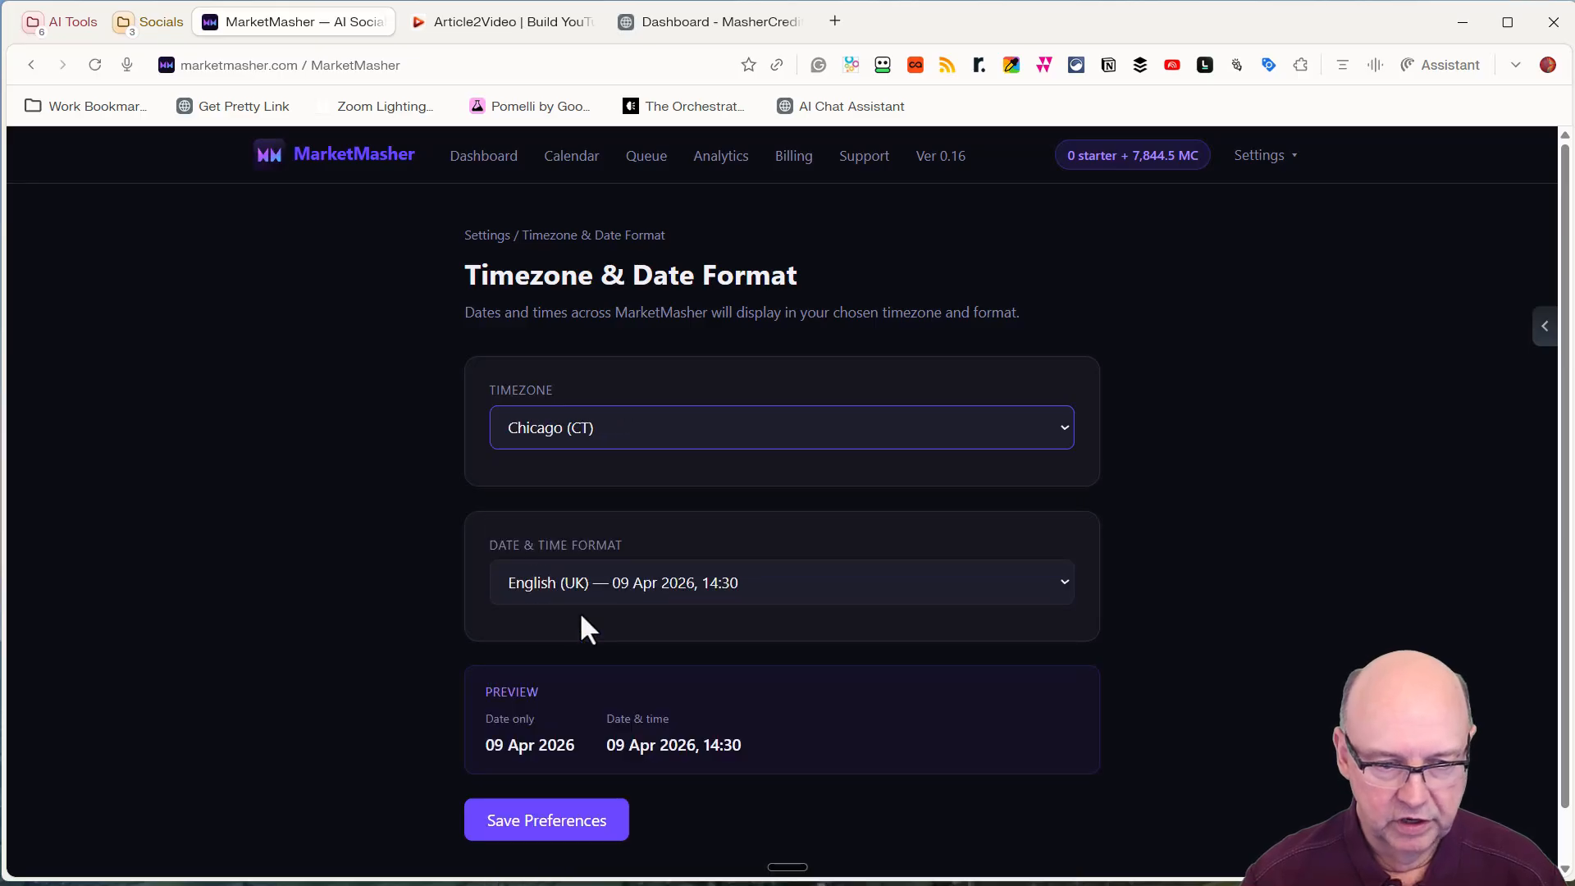
Set the date and time format to English (US) and save the preferences
left_click(785, 579)
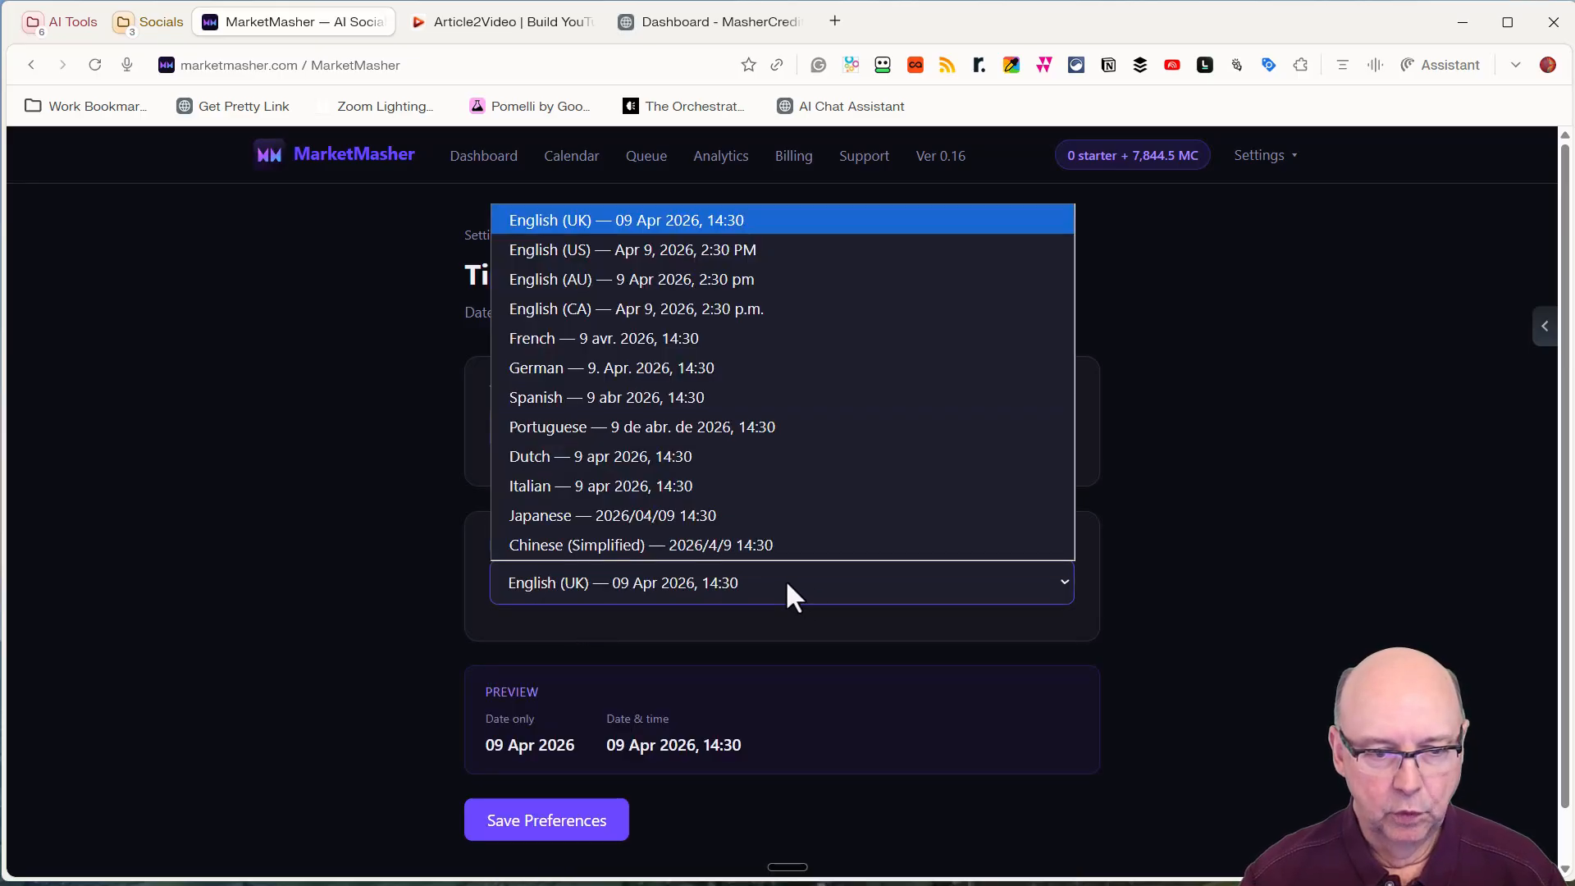
left_click(650, 253)
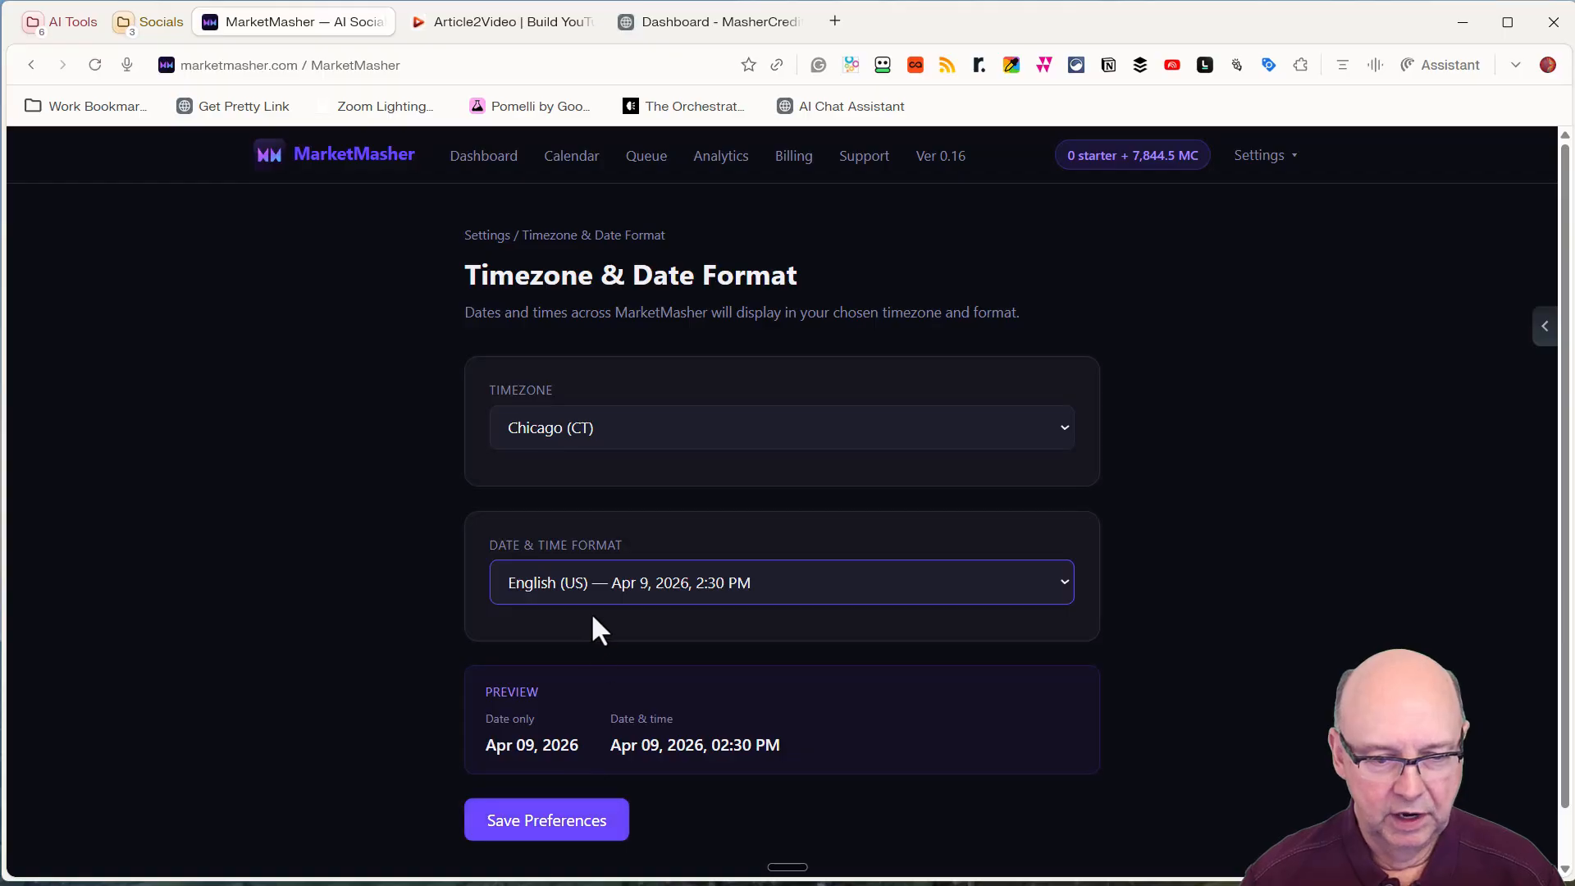
scroll(738, 644, "down", 2)
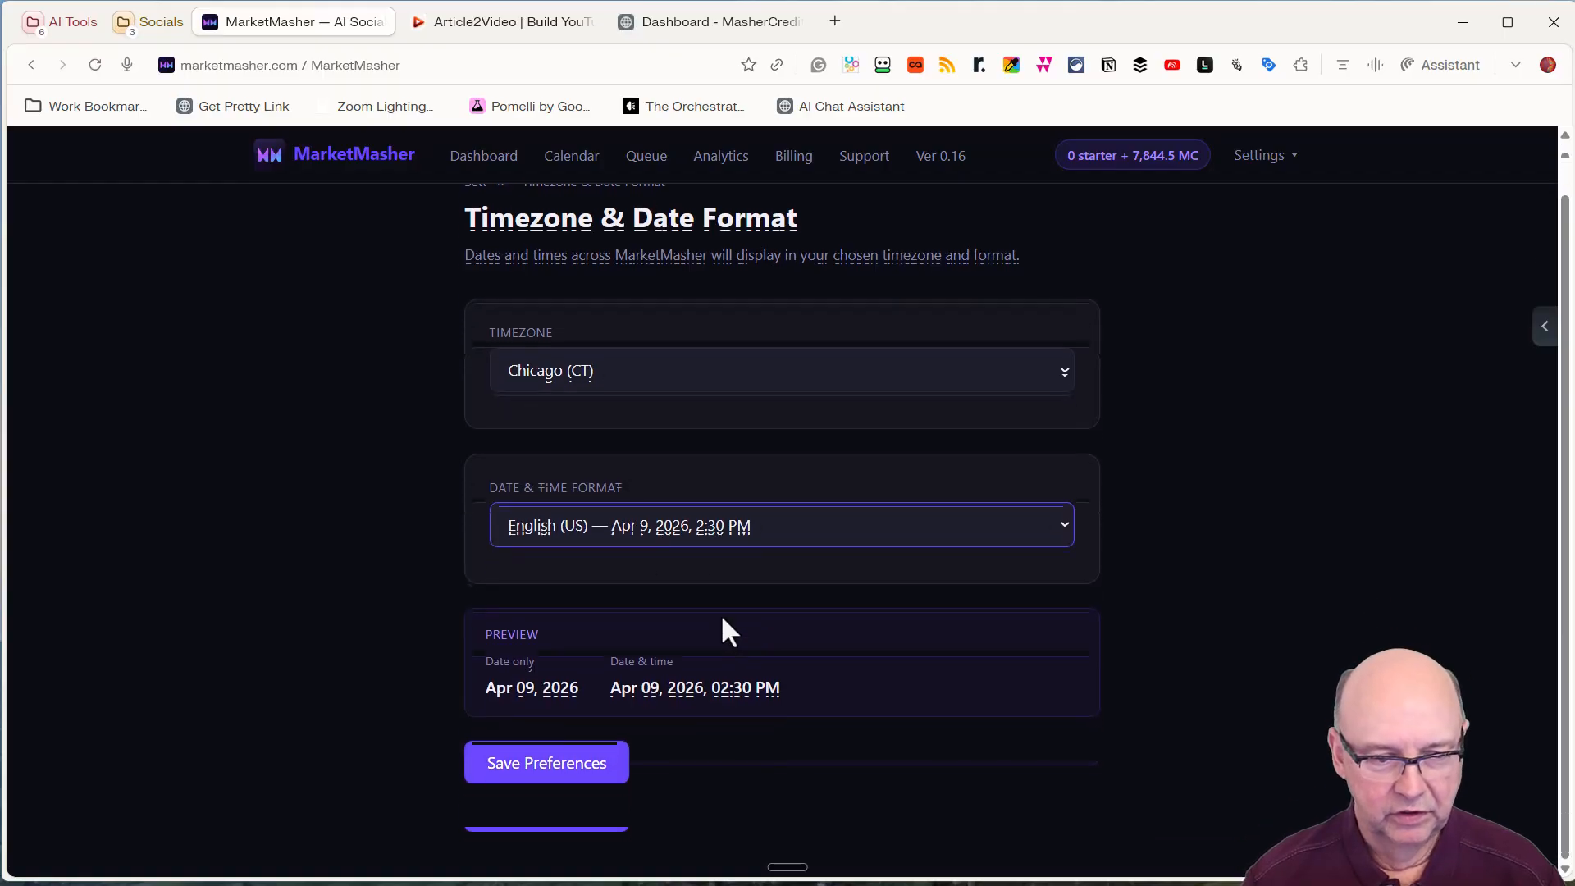
left_click(545, 780)
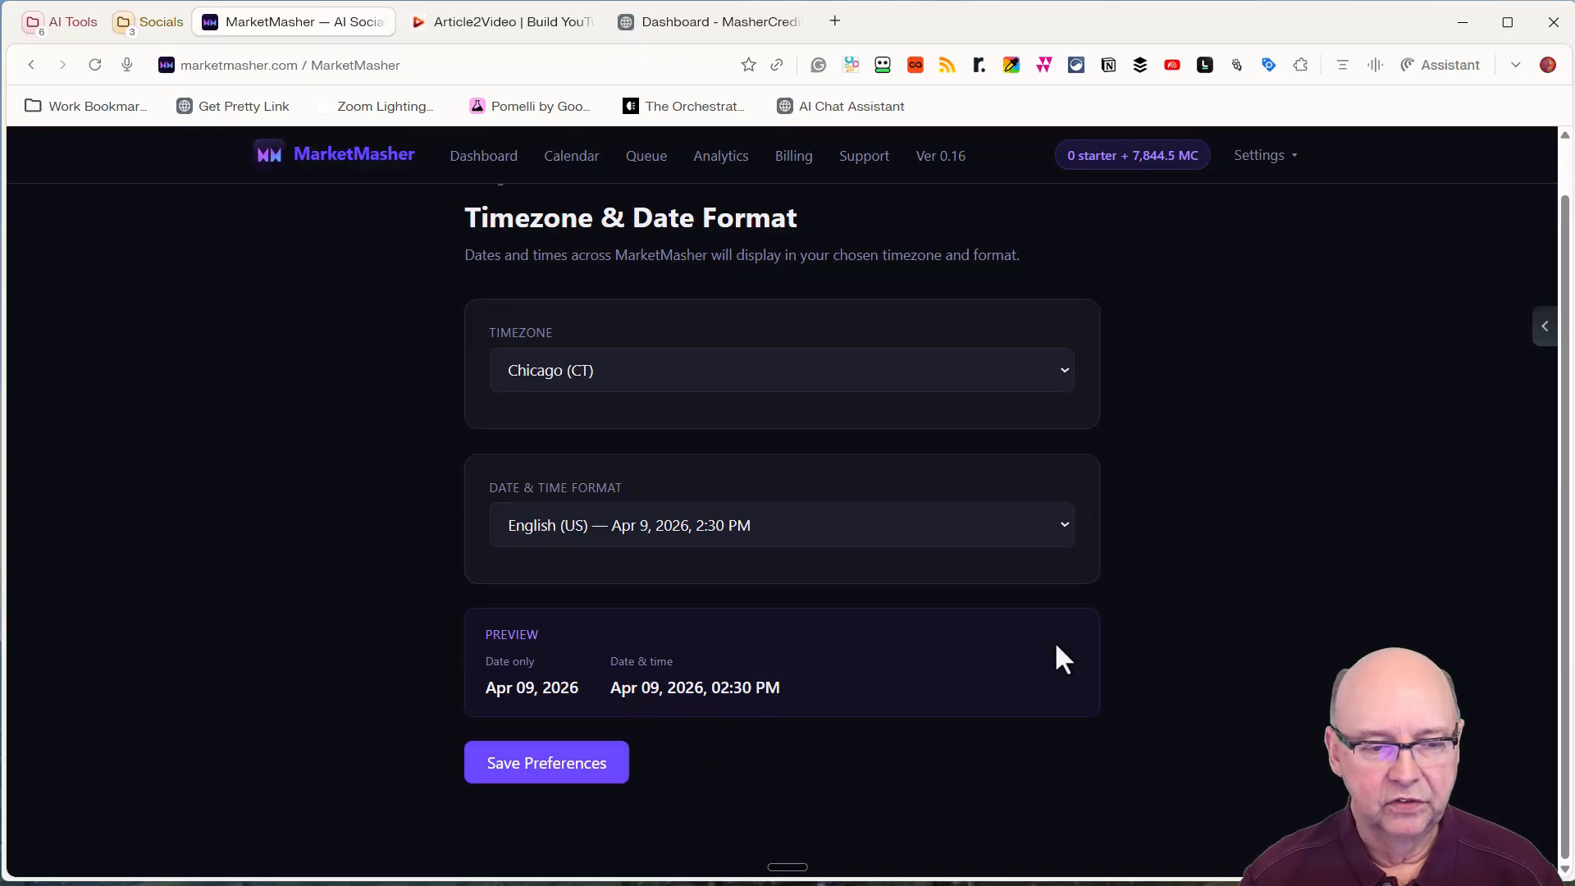
scroll(1041, 656, "up", 1)
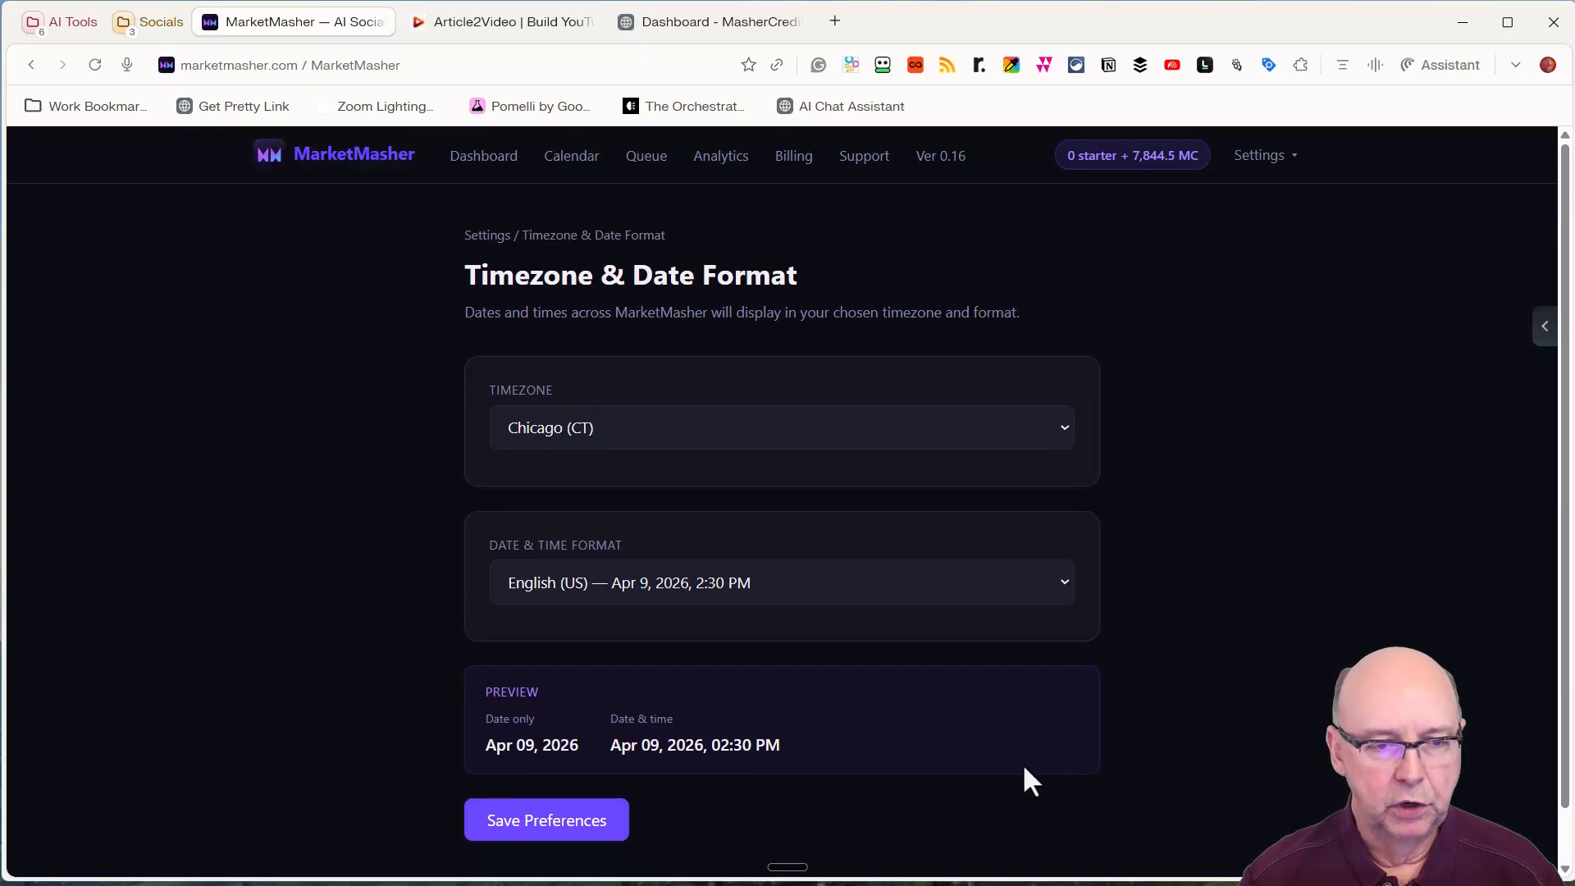
Leave the settings and return to the MarketMasher dashboard with the campaign overview
left_click(1291, 158)
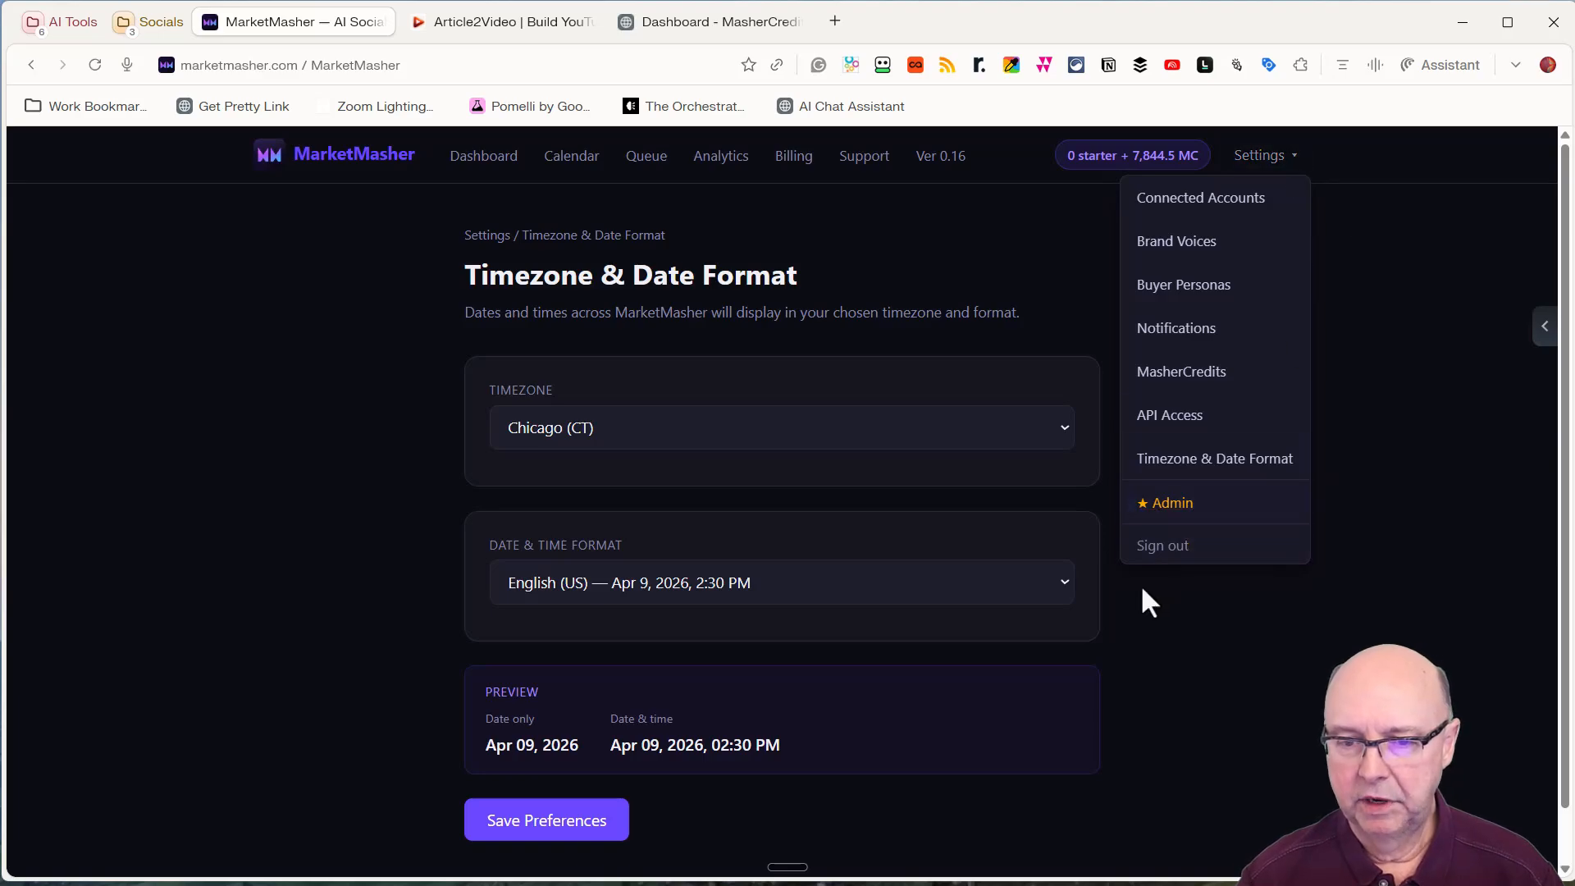
left_click(1381, 402)
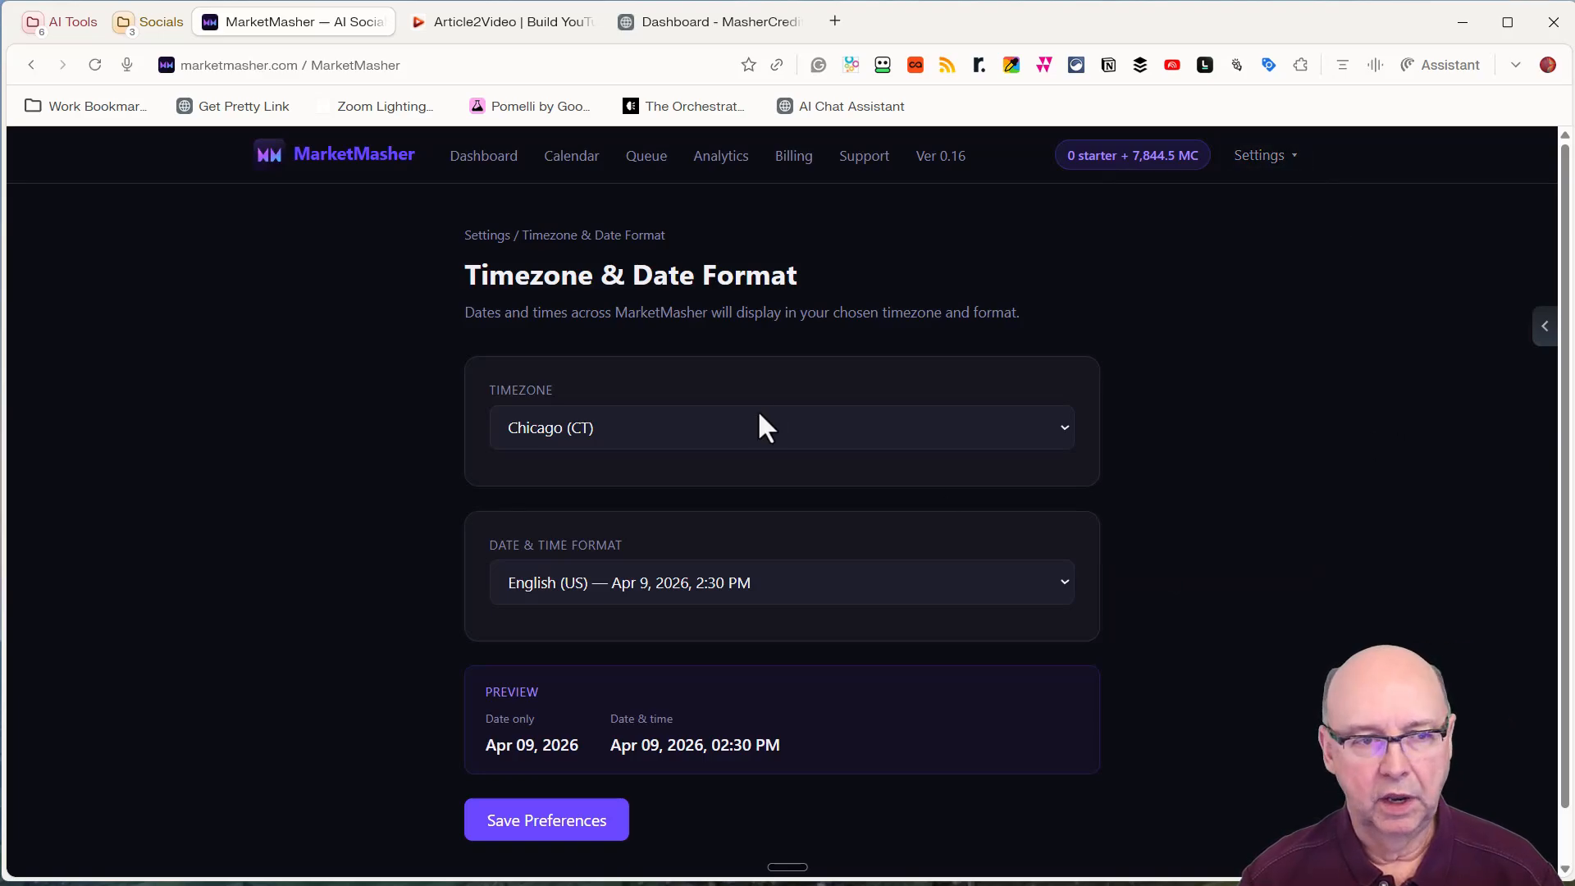
left_click(457, 164)
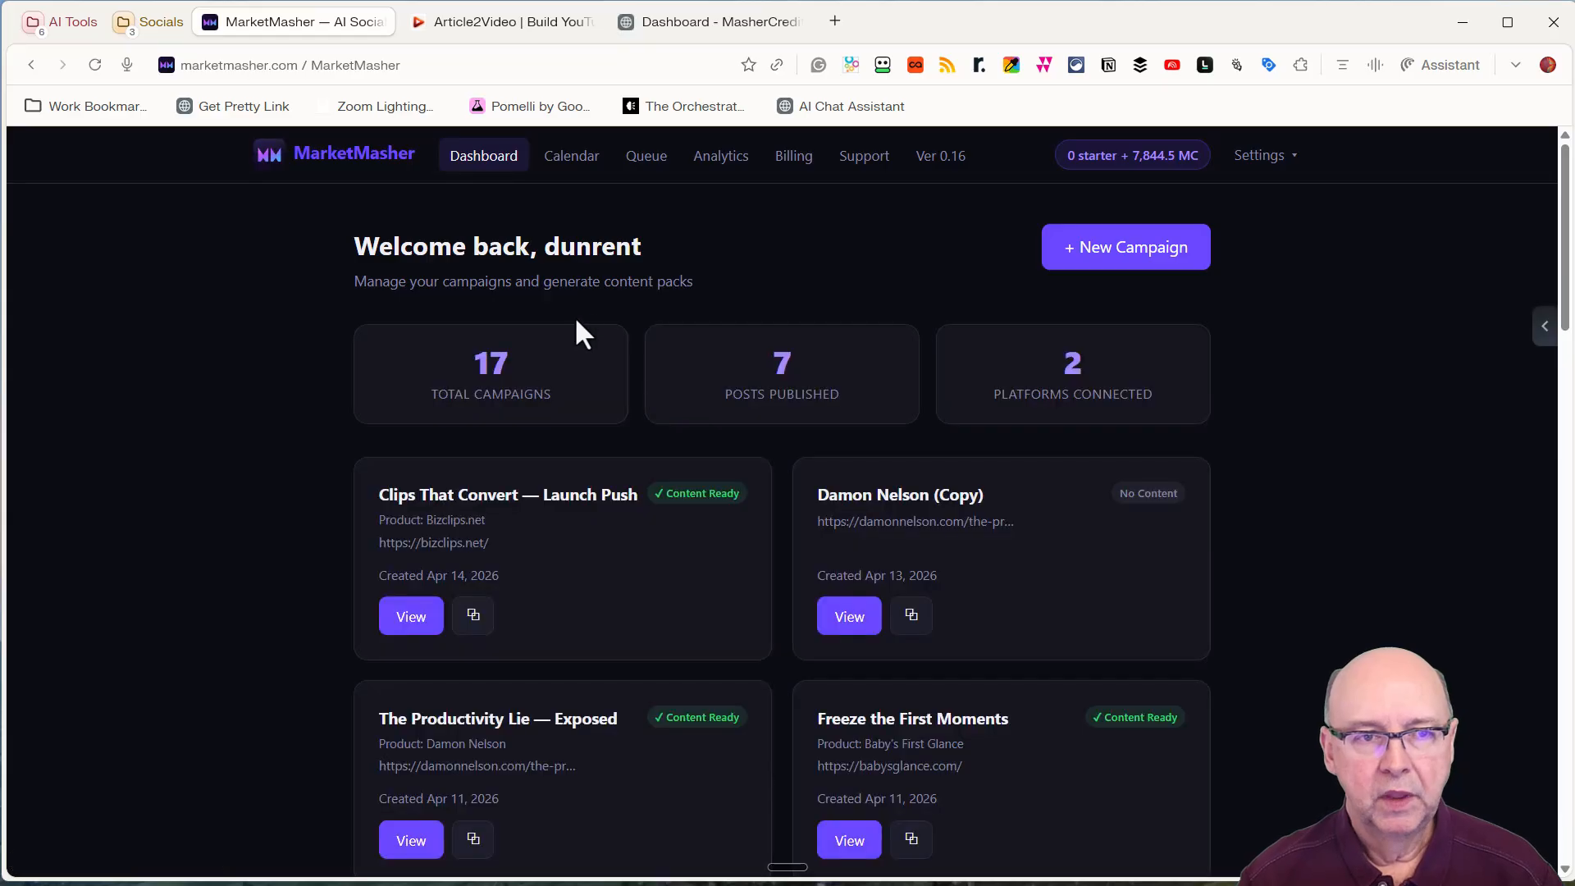
Switch to the Article2Video site, highlight its web address article2video.app, and switch back to the MarketMasher dashboard
left_click(542, 21)
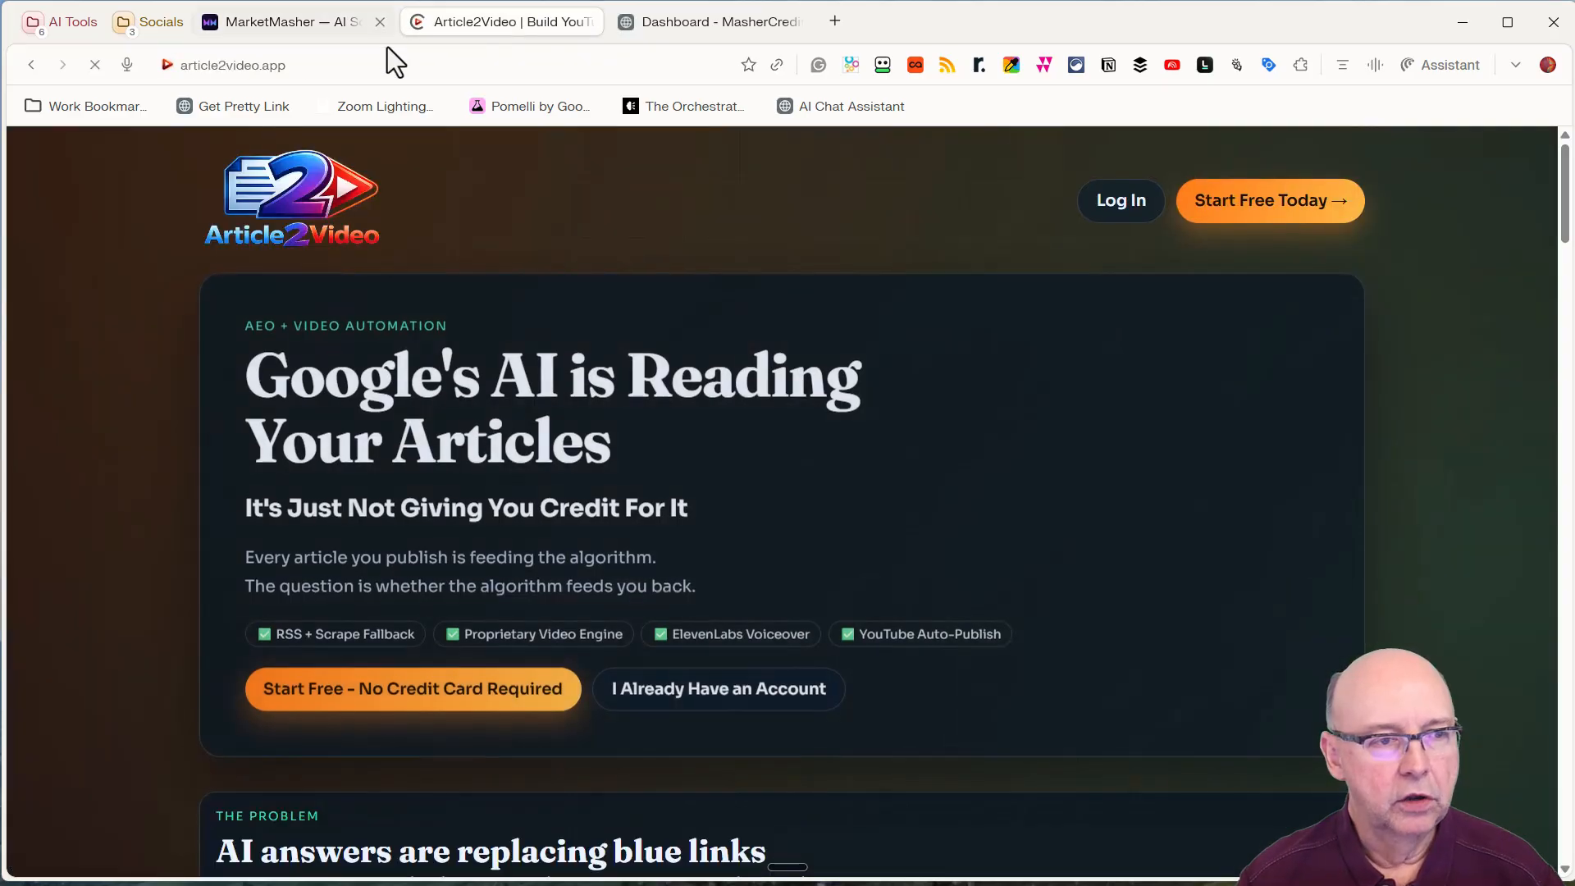
left_click(293, 66)
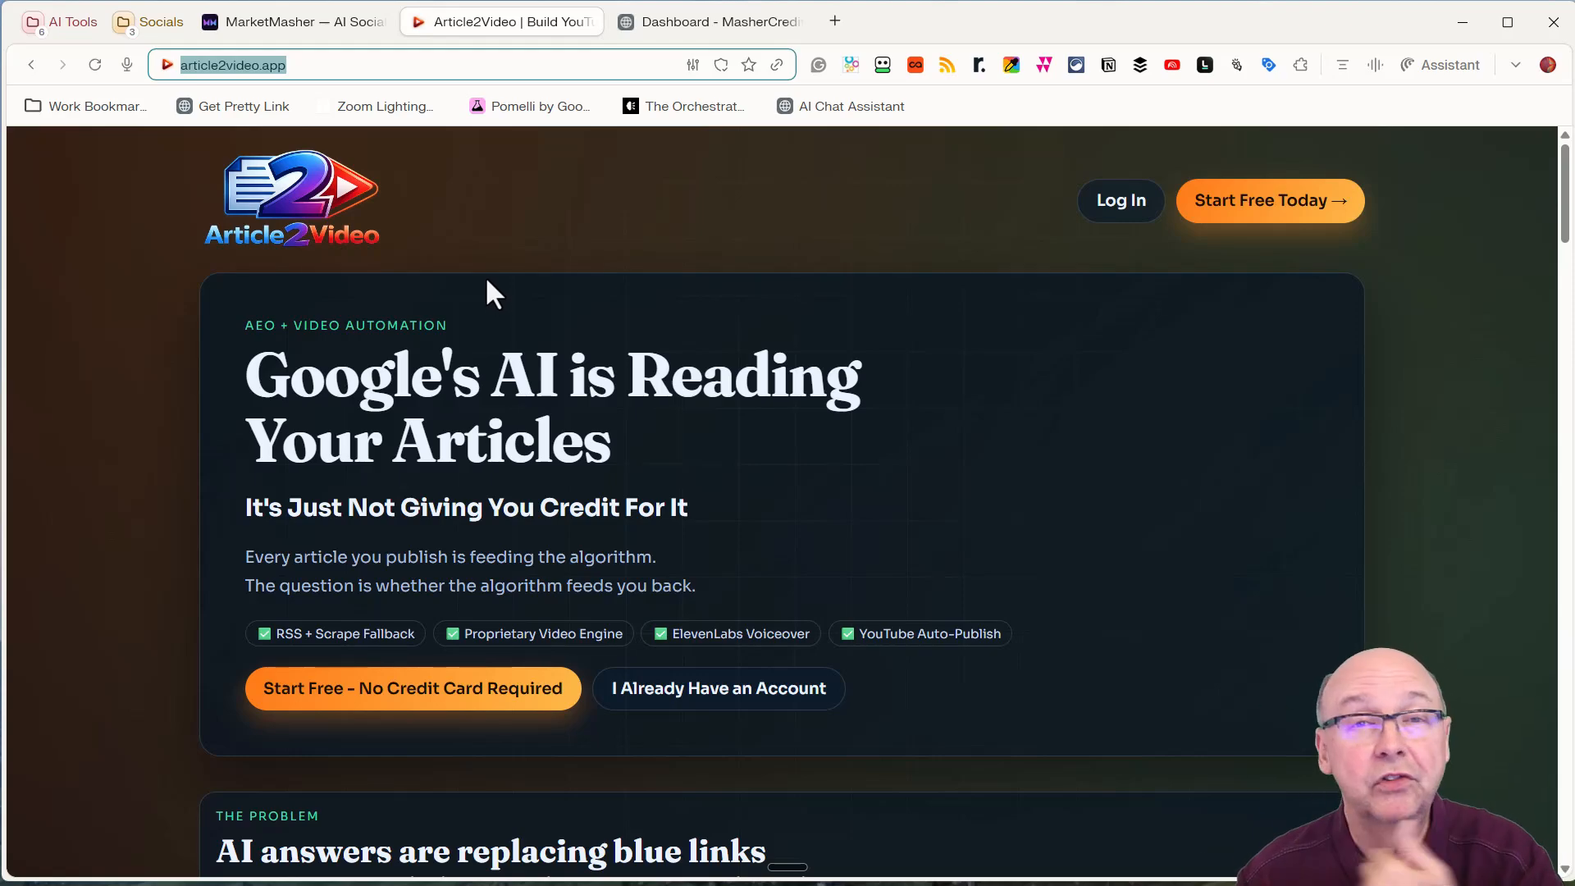
left_click(289, 20)
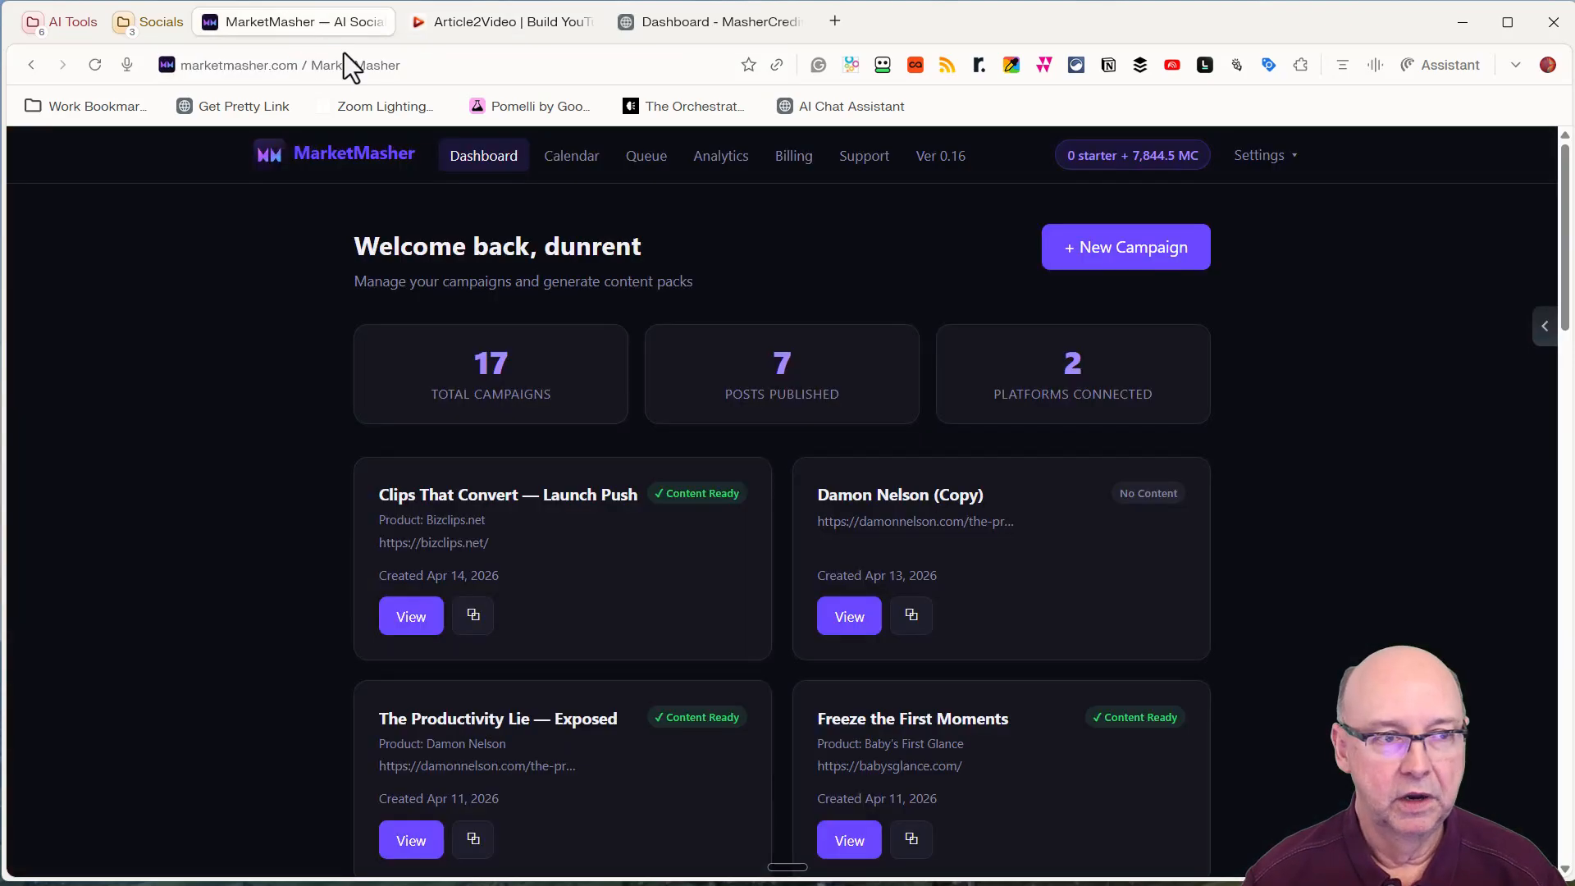
Start a new campaign and look through all fields of its form, from campaign name to brand voice
left_click(1125, 254)
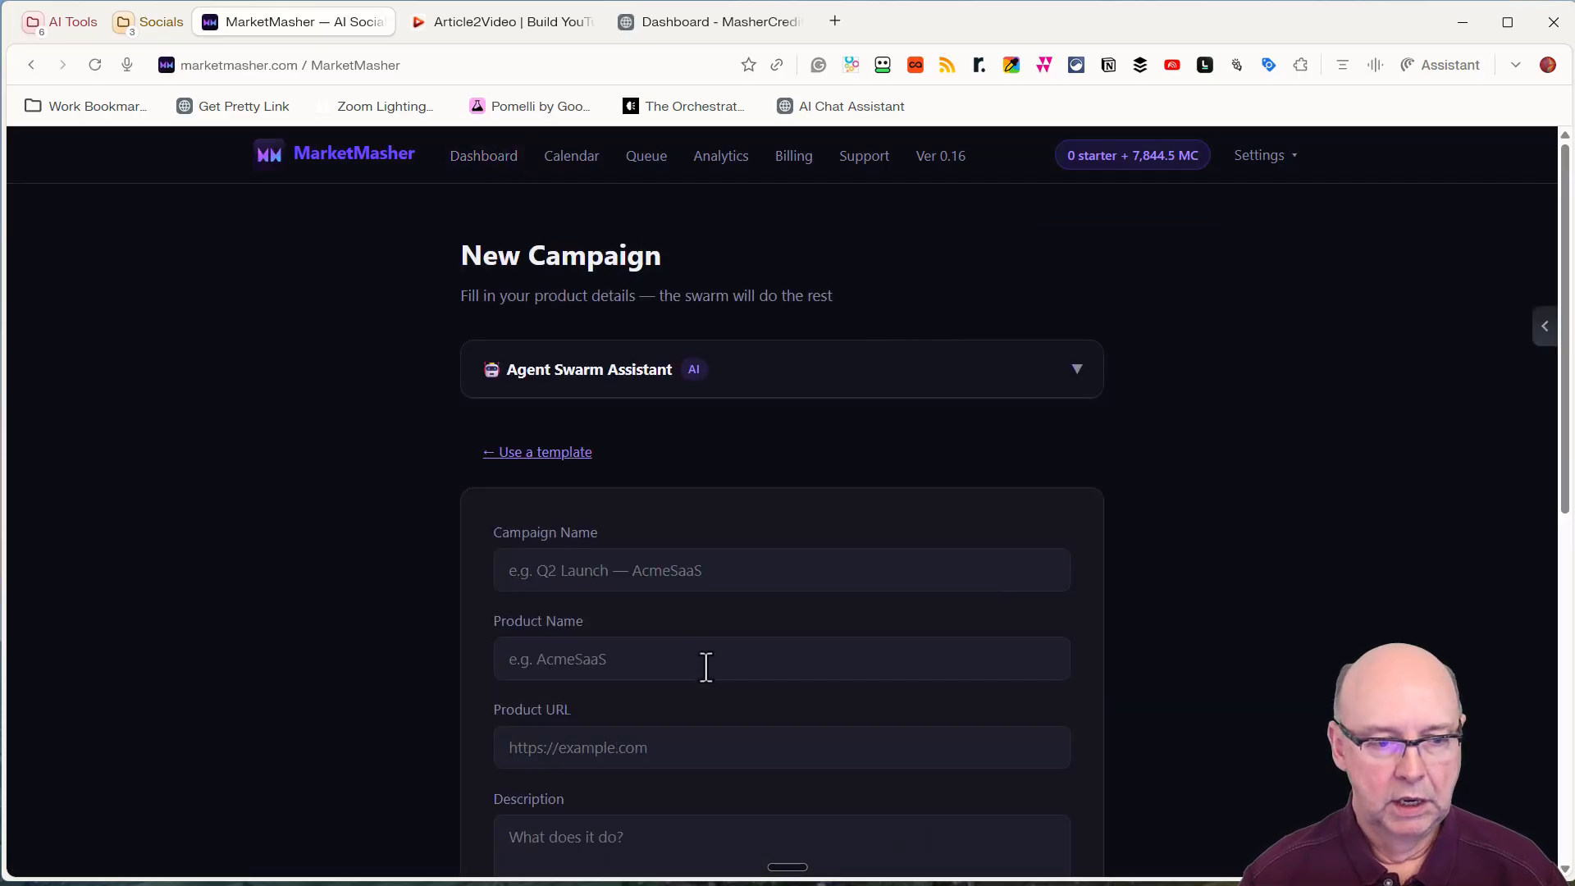
scroll(611, 636, "down", 3)
scroll(663, 479, "down", 6)
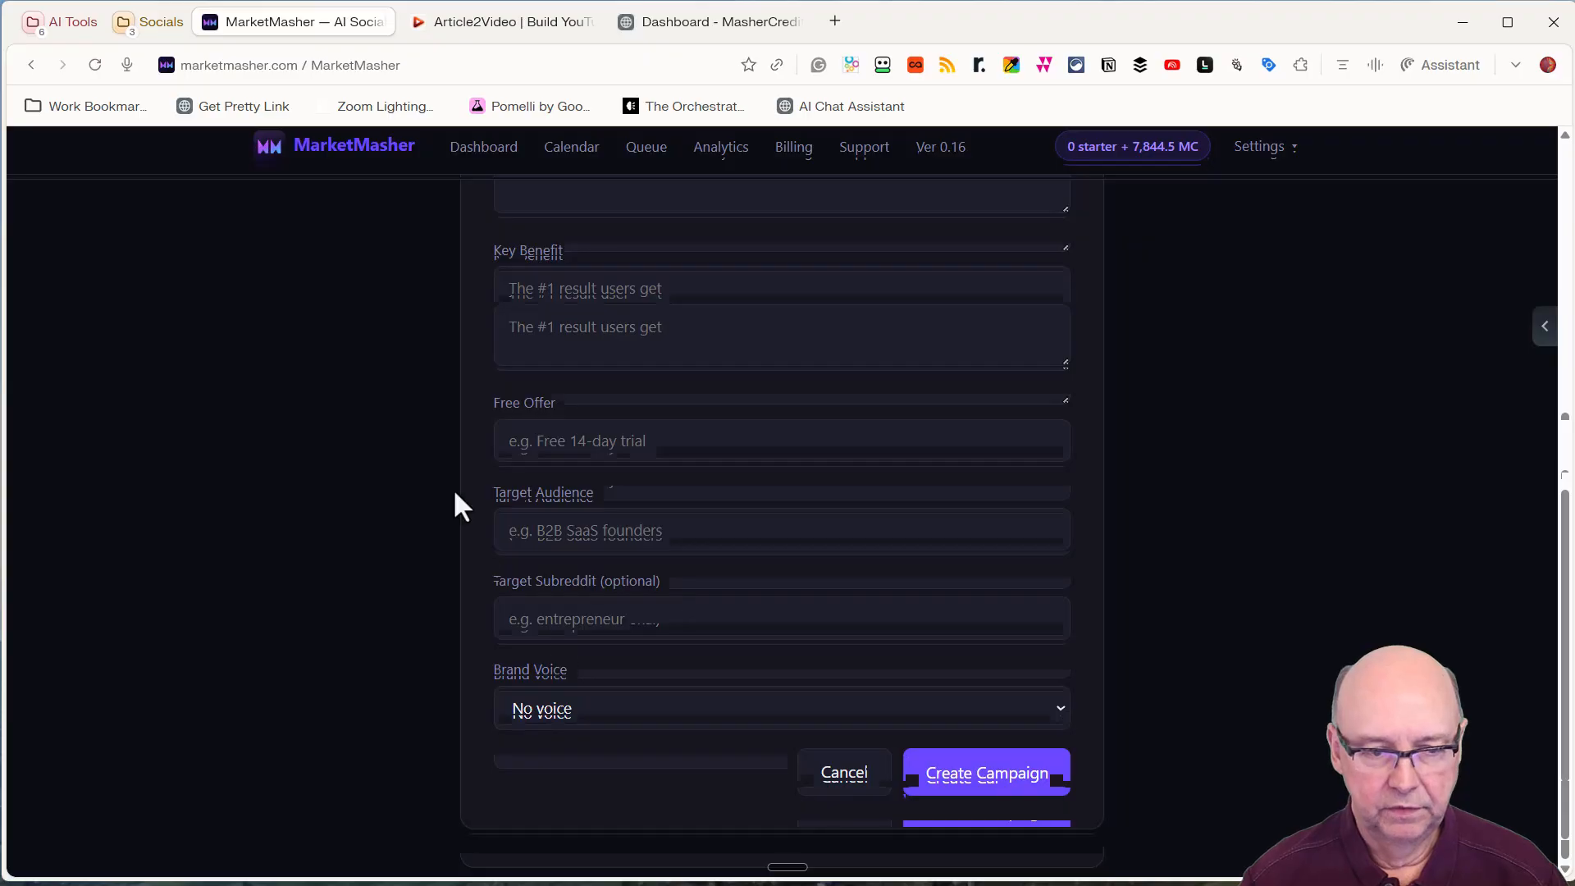
scroll(626, 474, "up", 5)
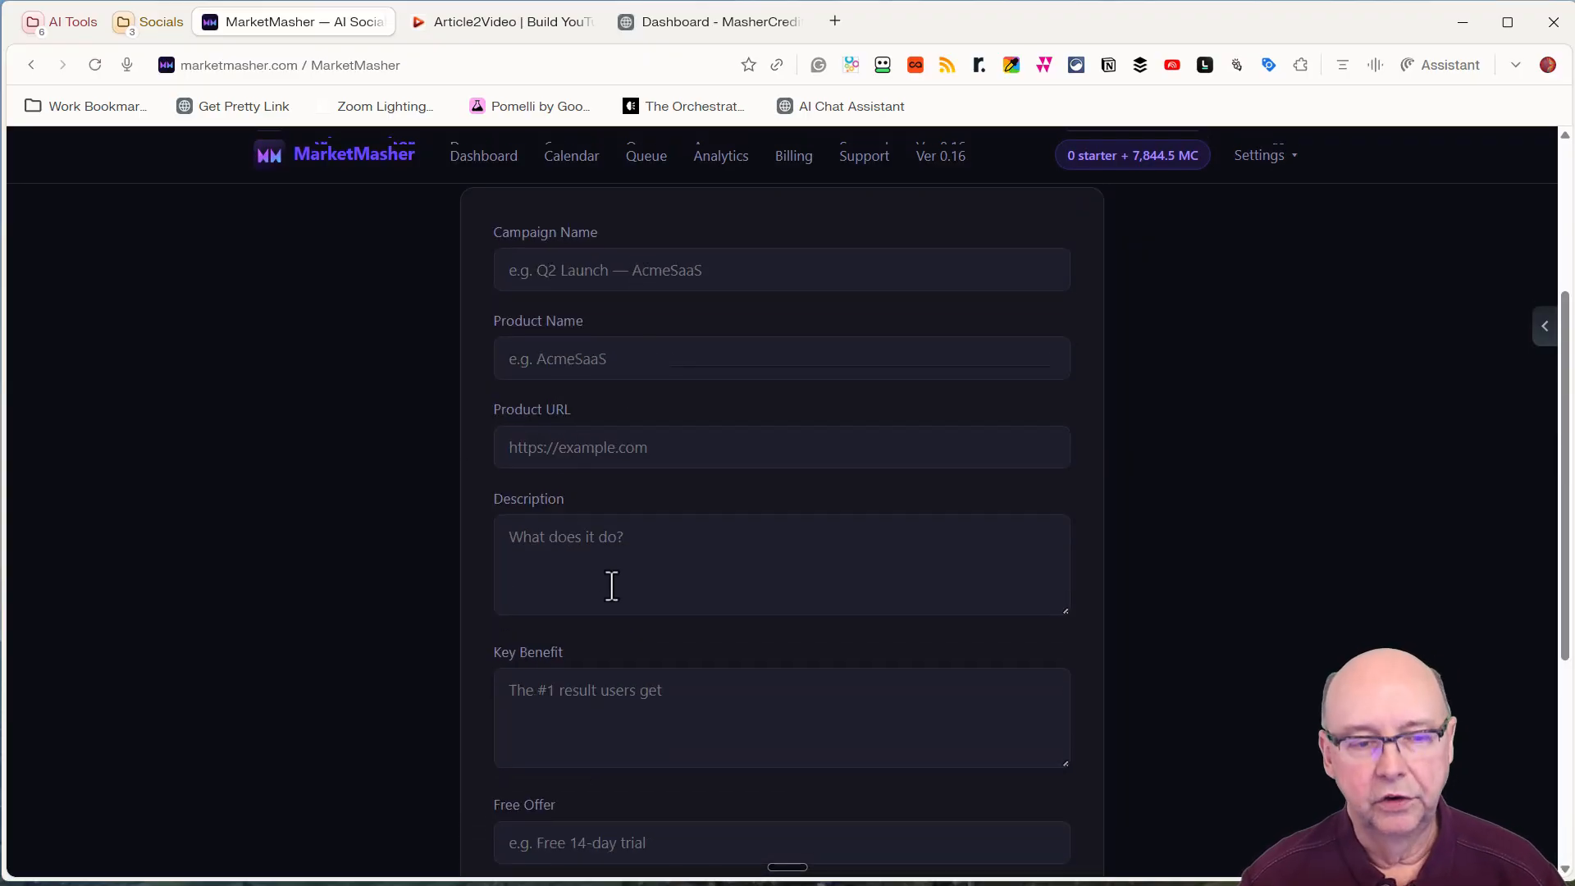
scroll(608, 583, "down", 3)
scroll(608, 365, "down", 2)
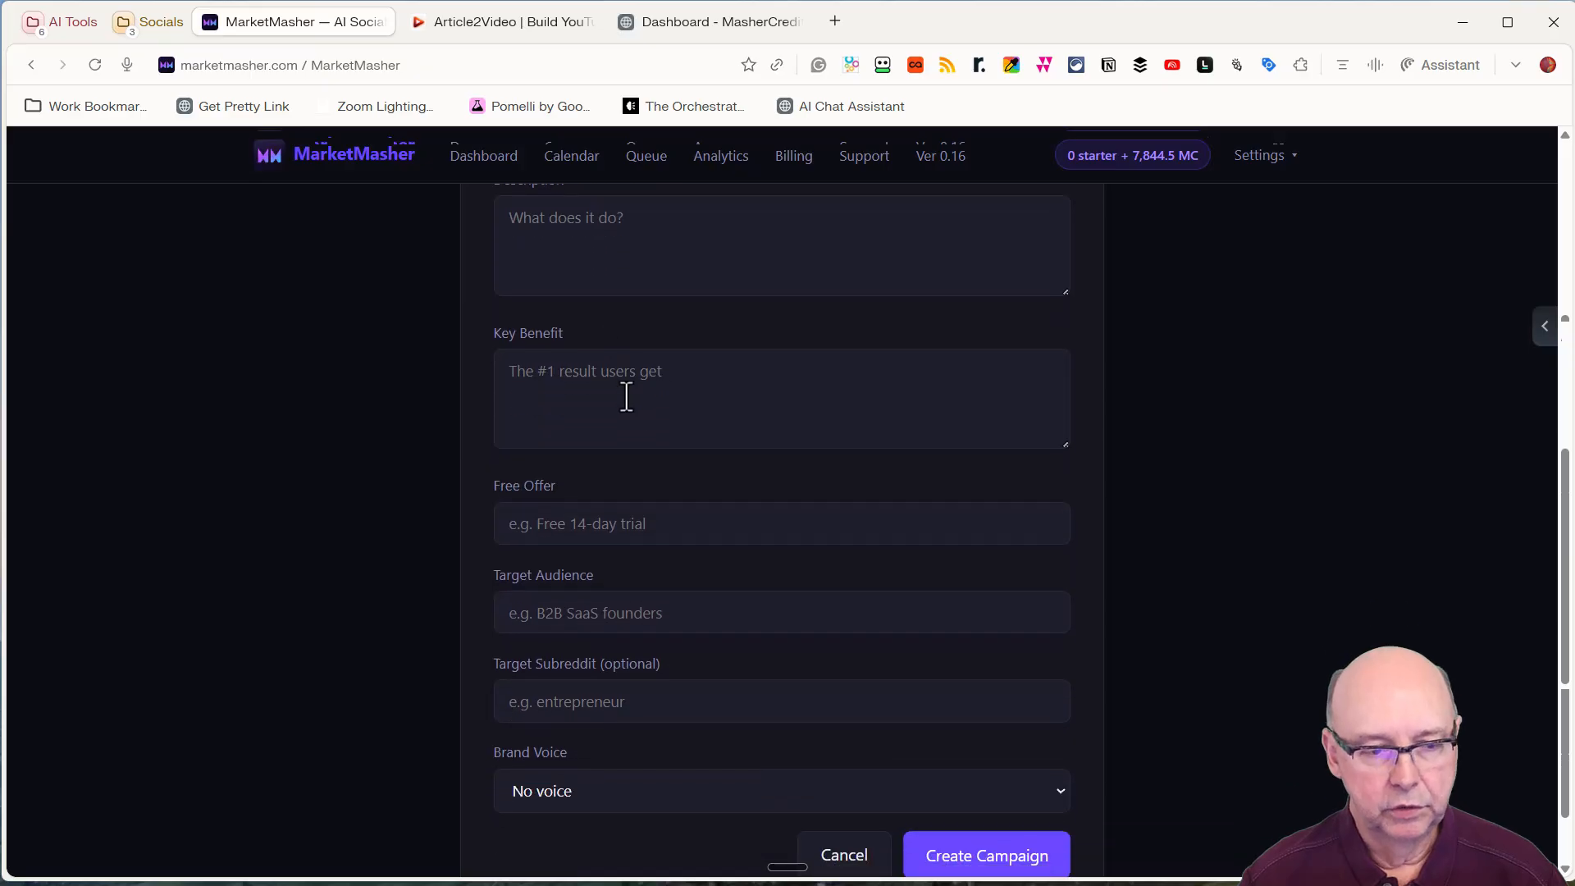
scroll(626, 393, "up", 9)
Apply the SaaS Tool template to the new campaign and review the prefilled description, key benefit and target audience
left_click(566, 454)
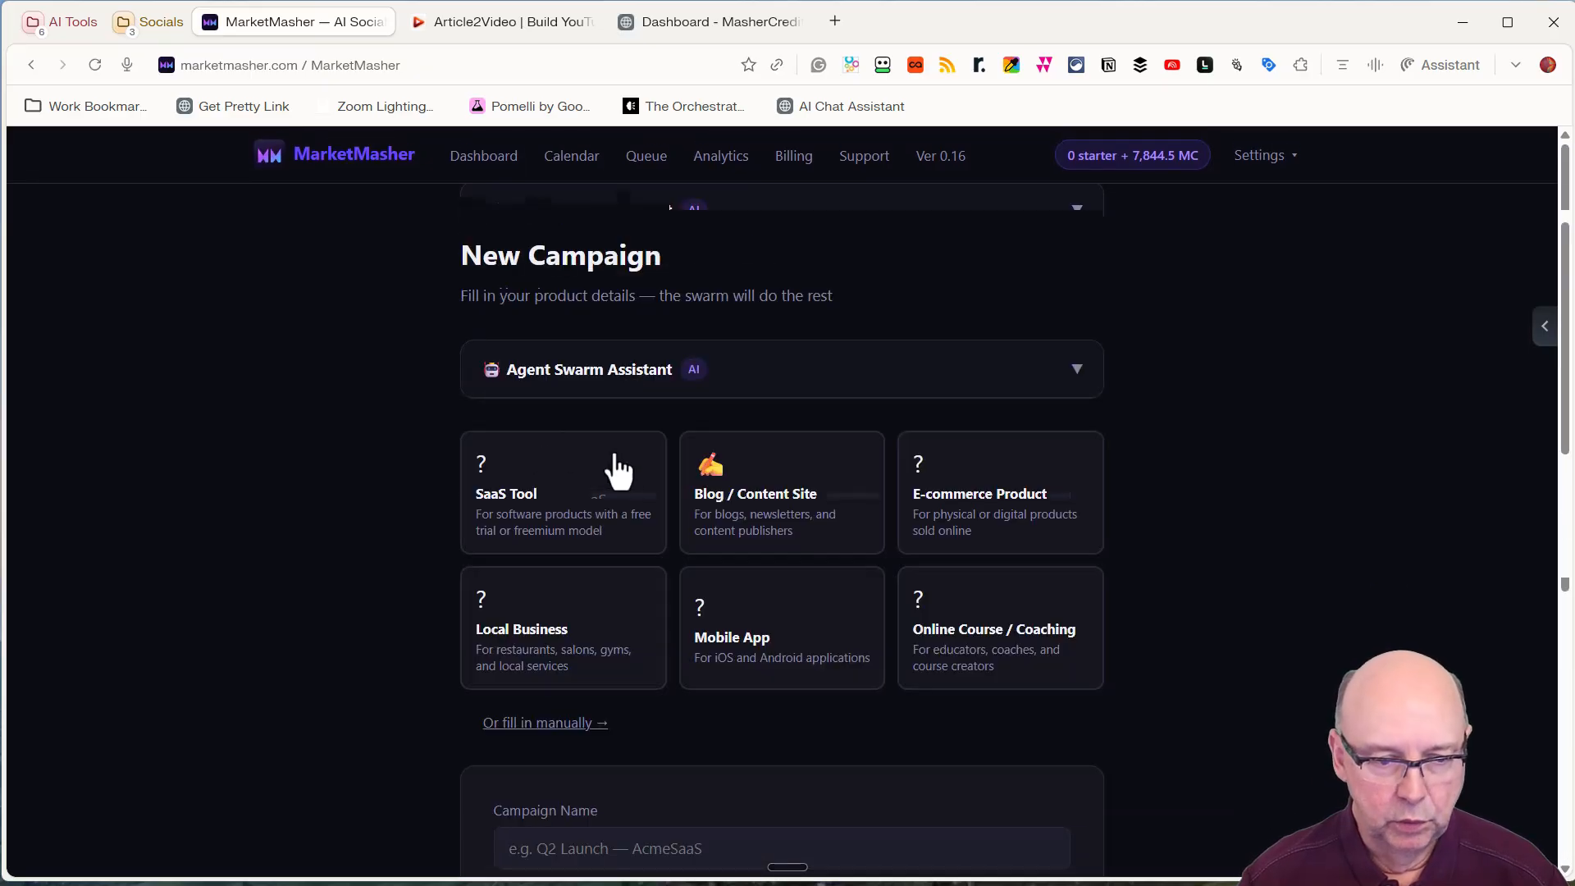
left_click(592, 526)
scroll(743, 525, "down", 5)
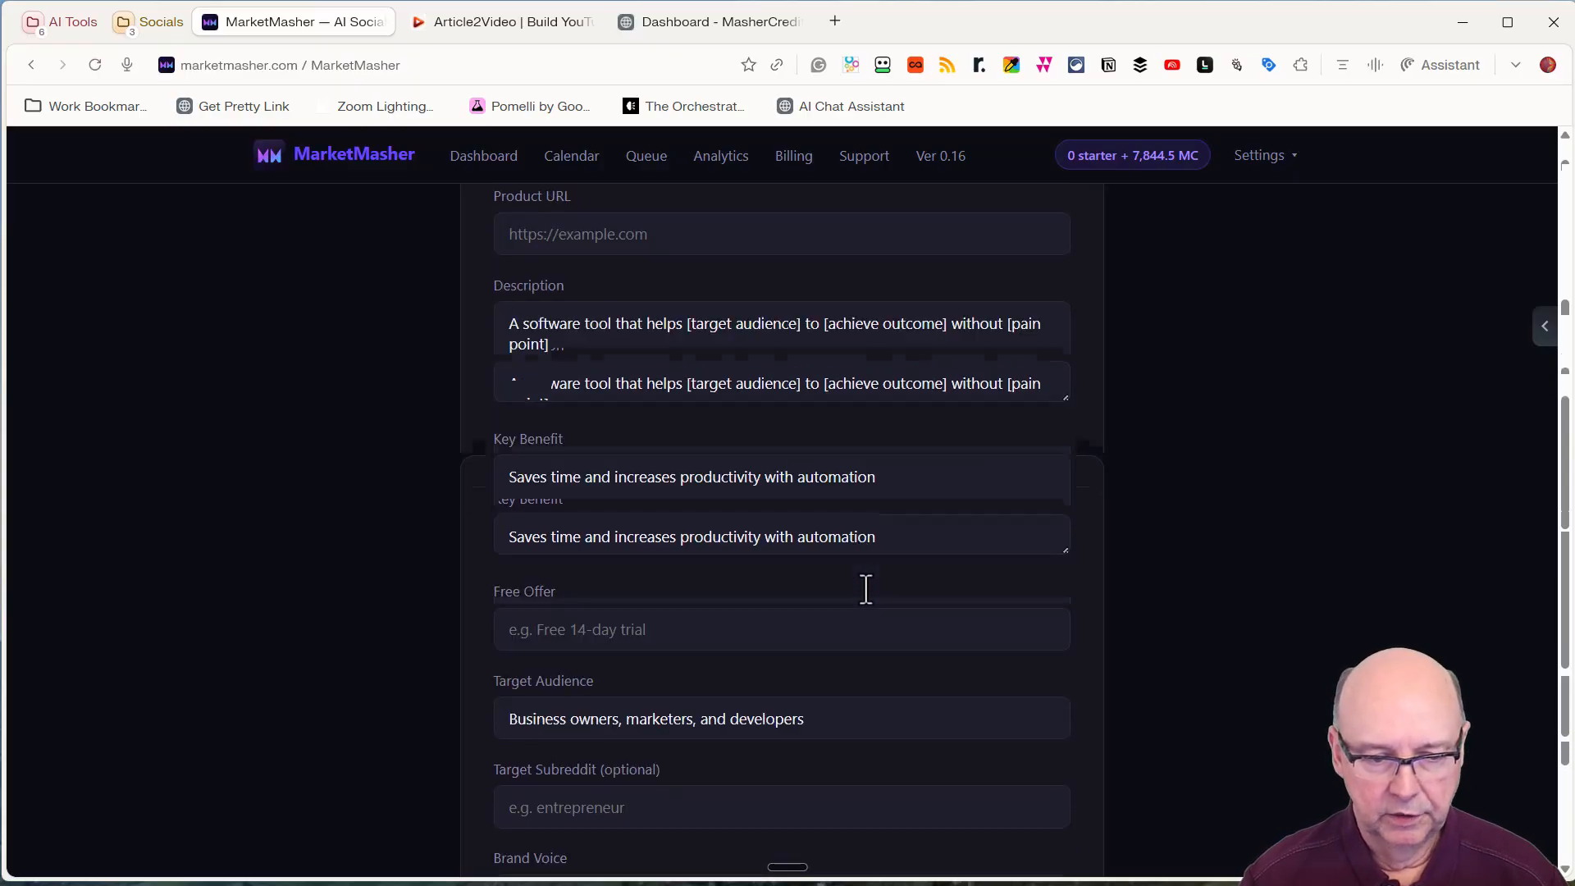
scroll(865, 584, "down", 4)
scroll(867, 588, "up", 4)
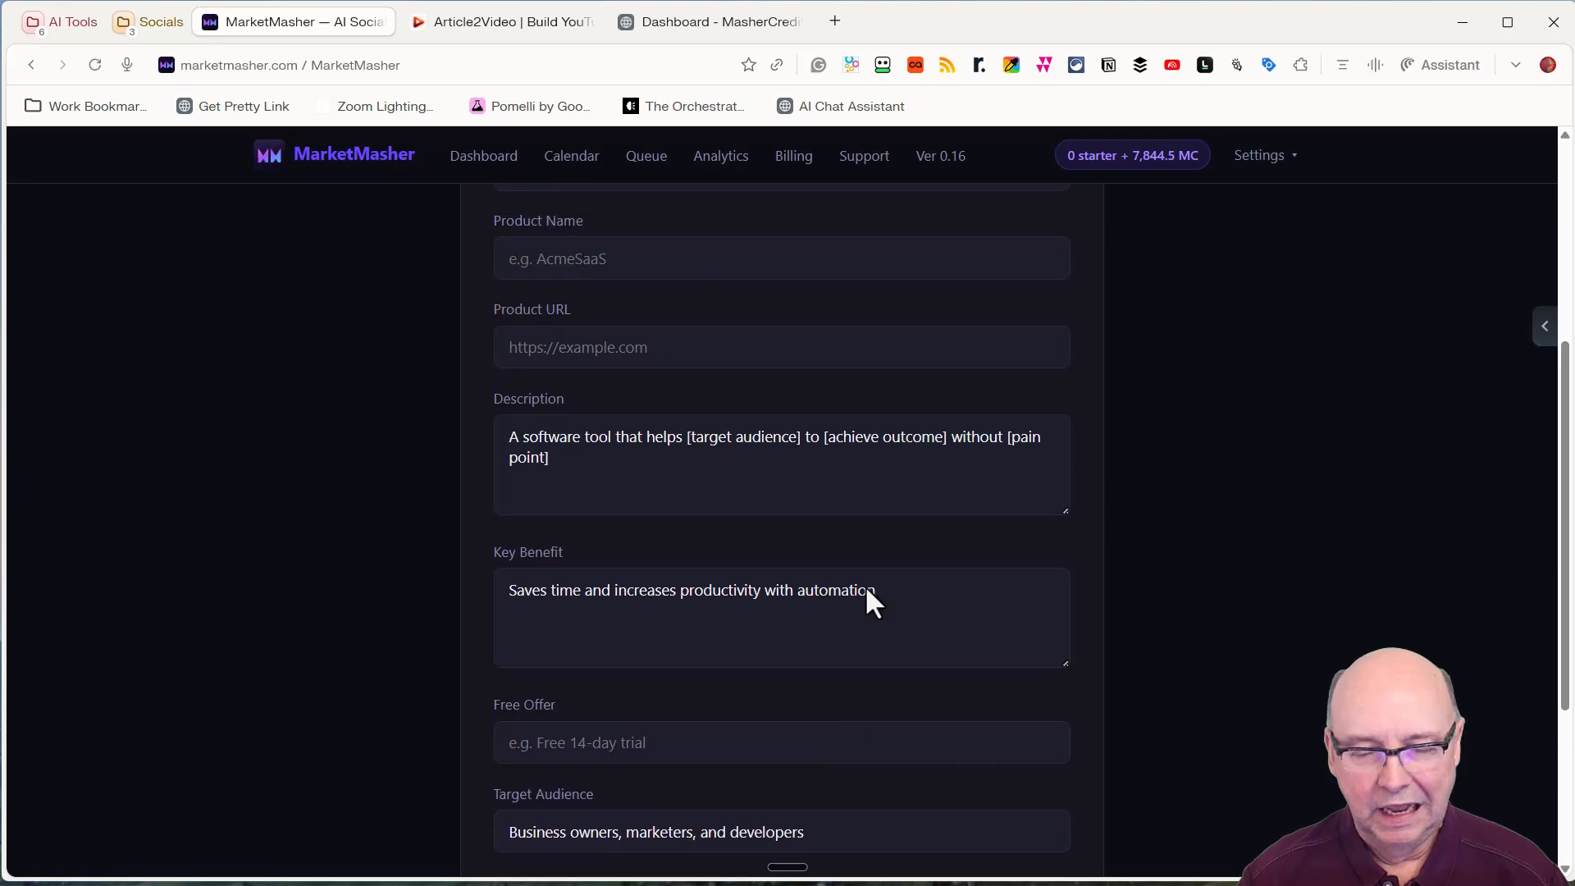
scroll(867, 590, "up", 4)
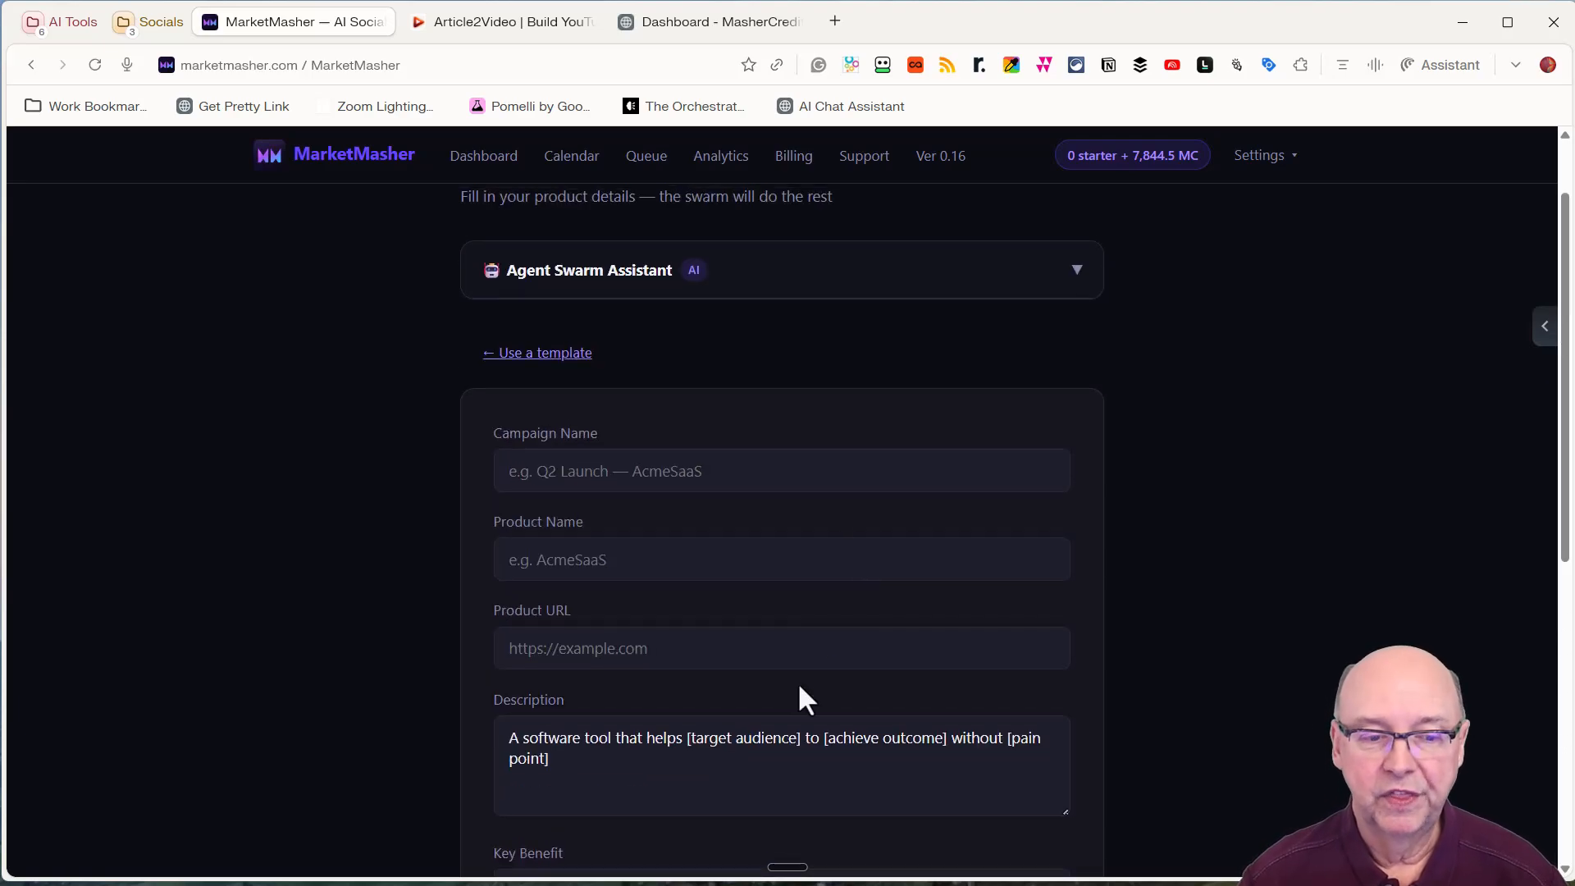
Expand the Agent Swarm Assistant and select the Trendsetter, Authentic Voice and Trust Builder specialists for the campaign brainstorm
scroll(733, 750, "down", 4)
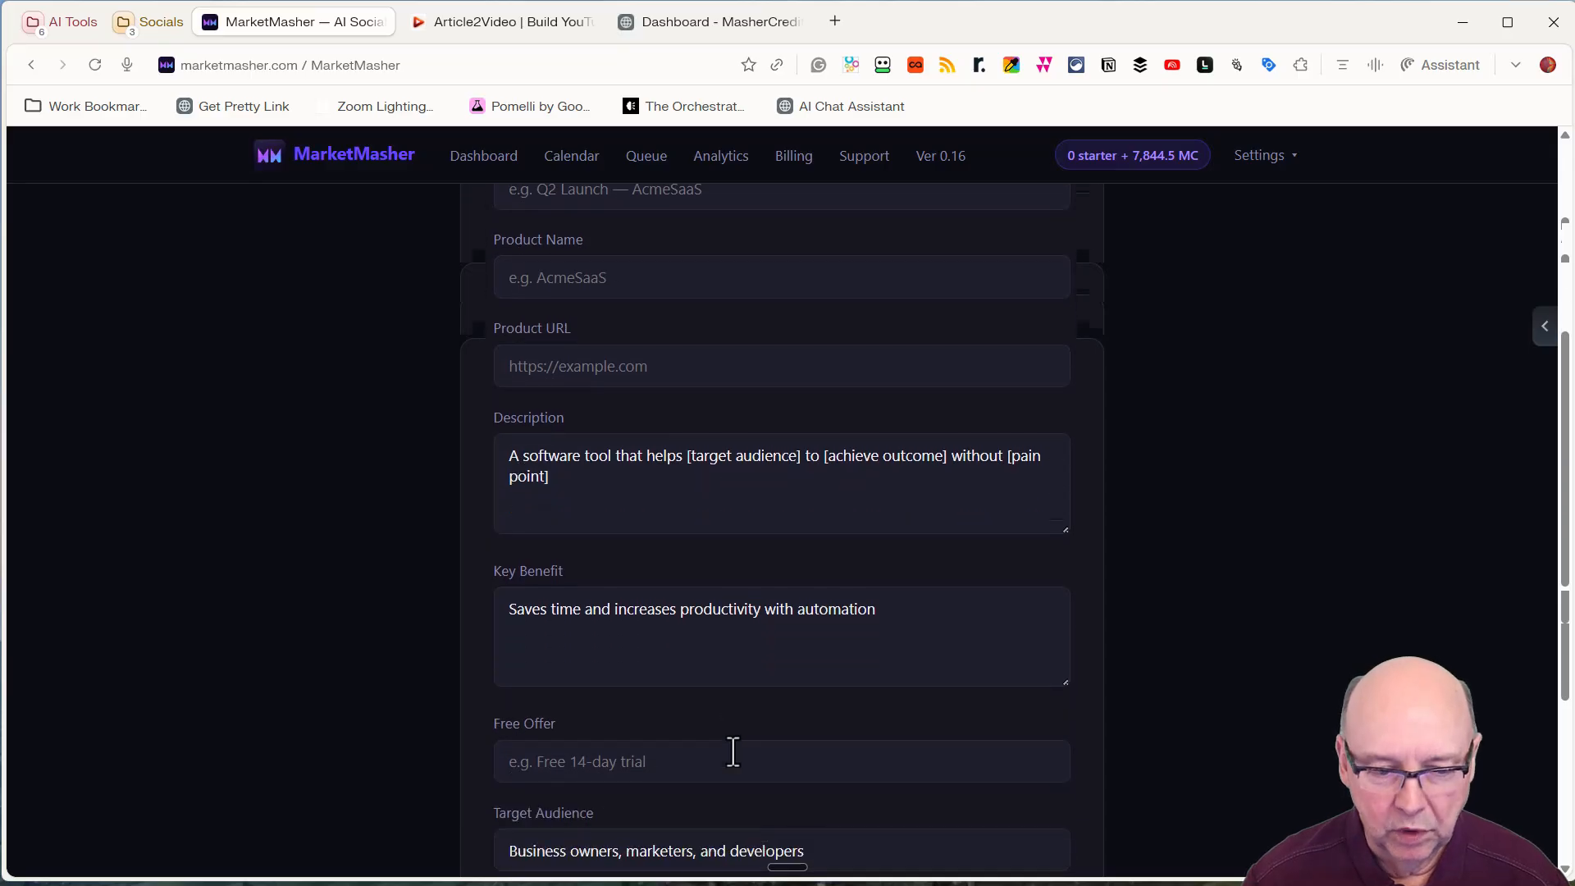
scroll(742, 750, "up", 5)
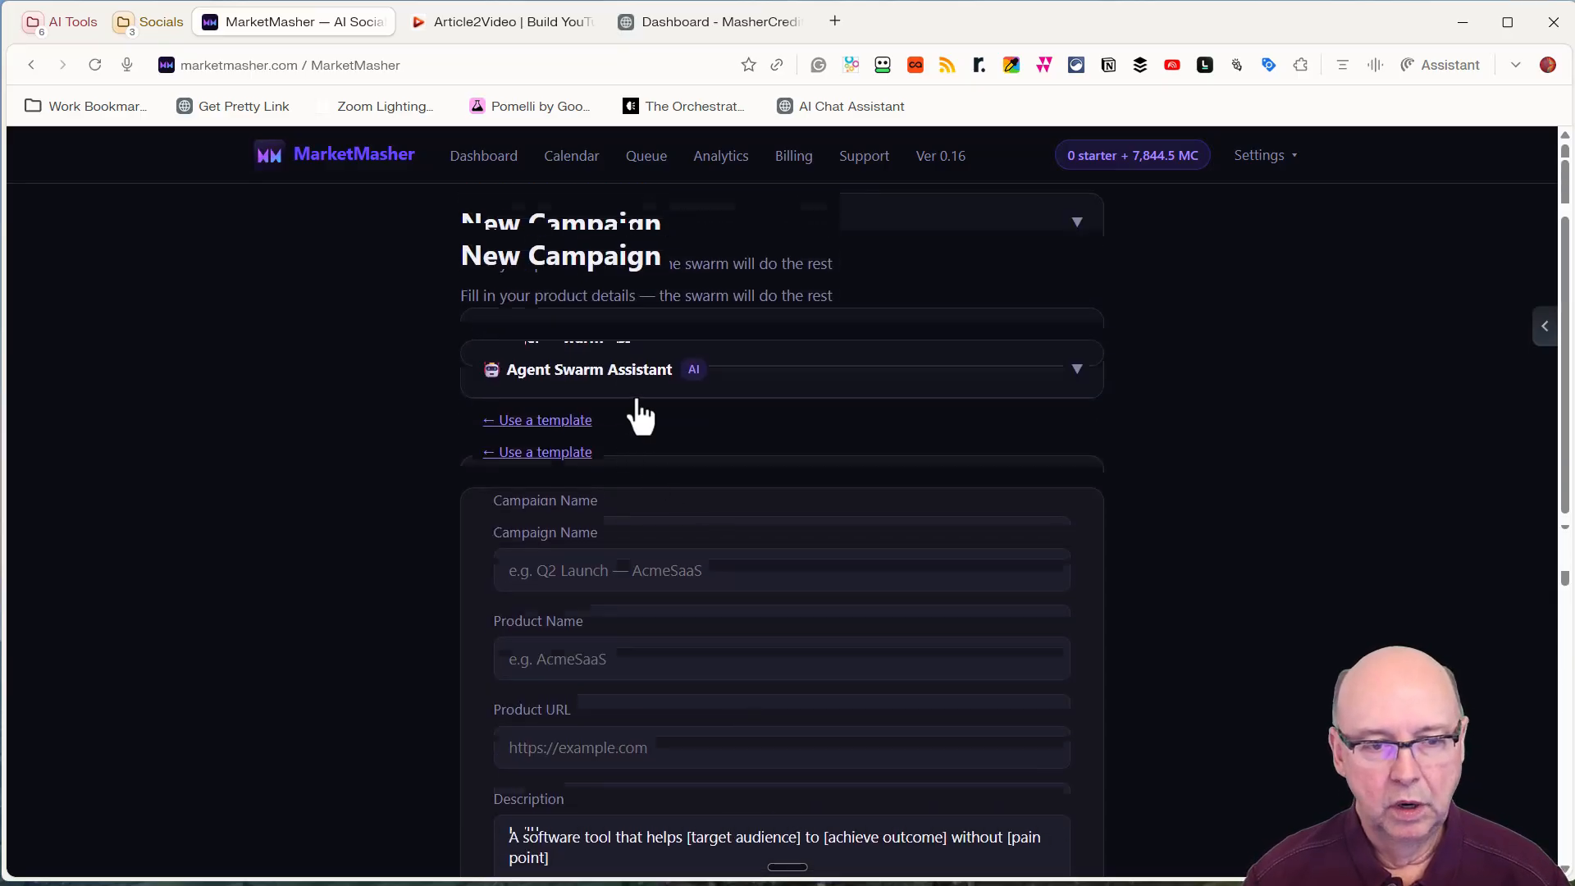
left_click(1062, 373)
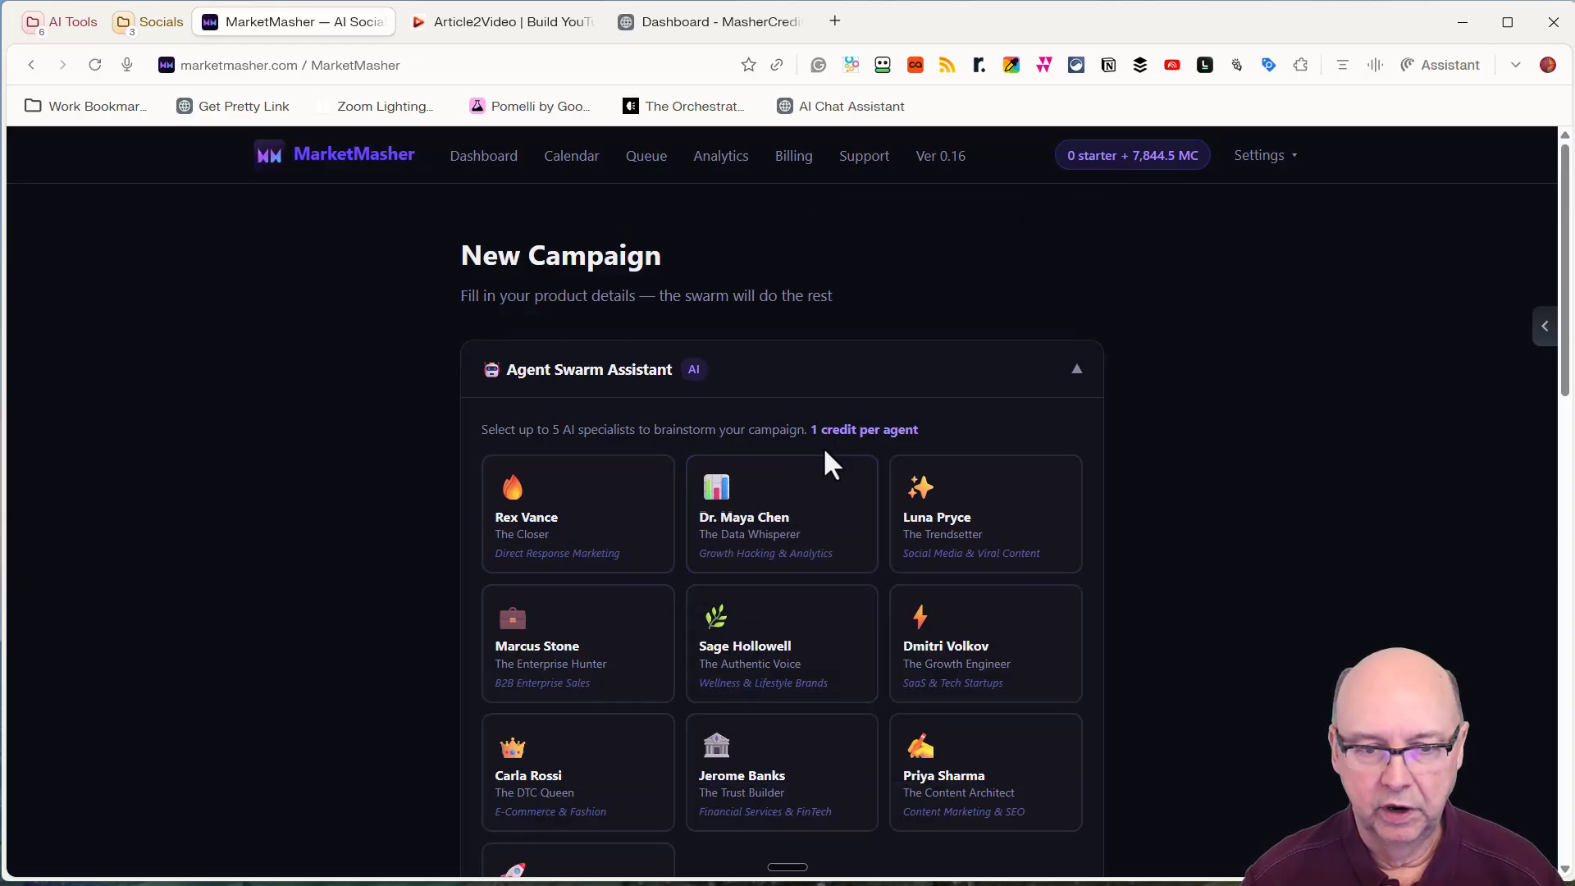
scroll(903, 534, "down", 2)
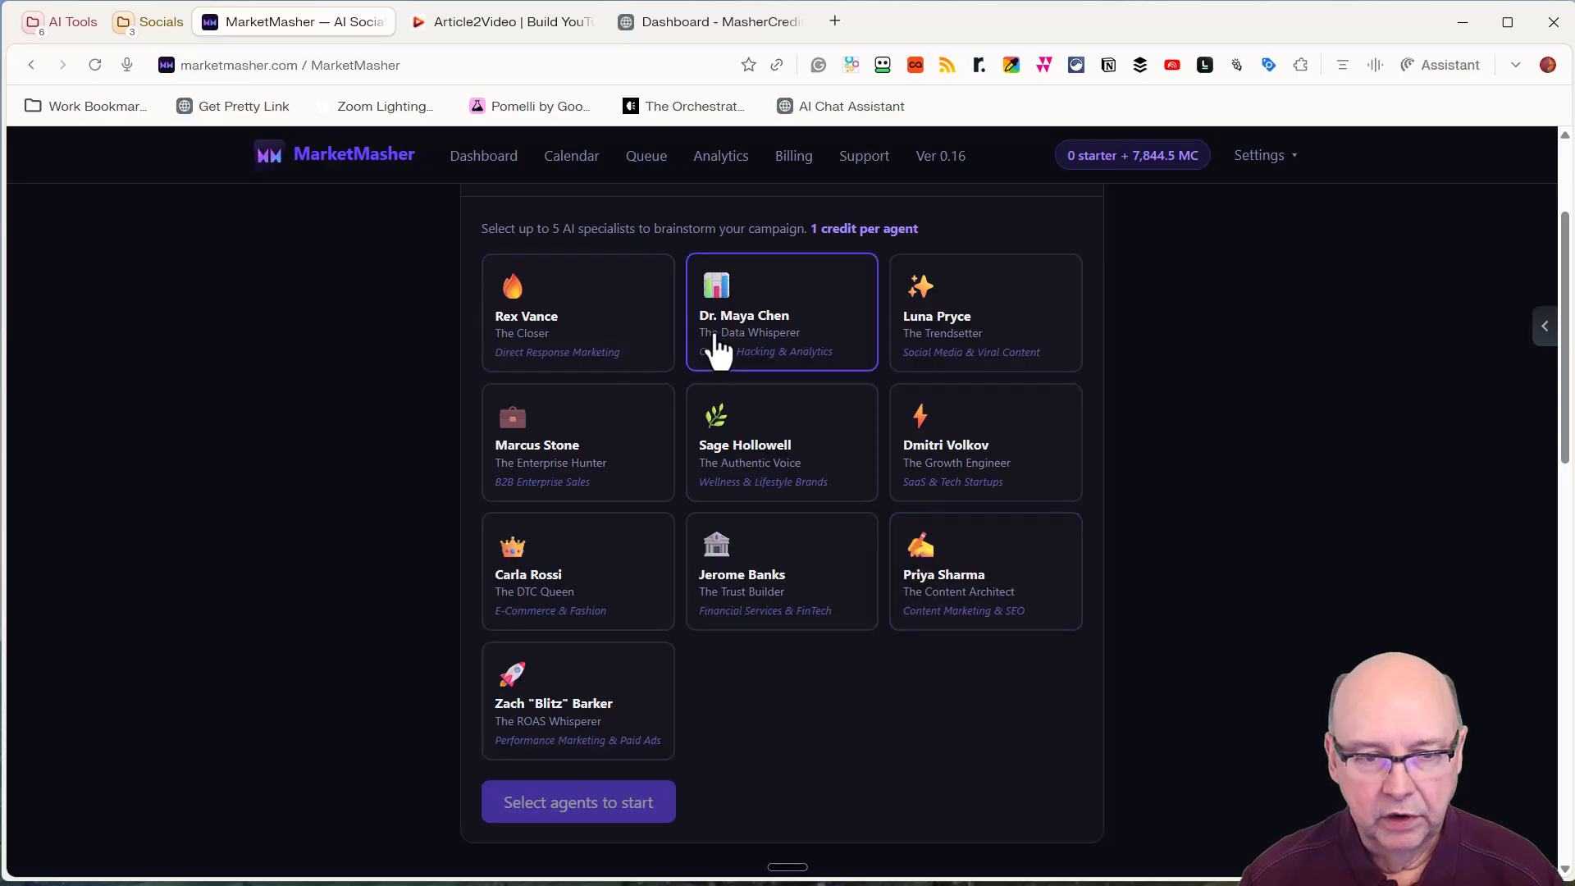
left_click(968, 353)
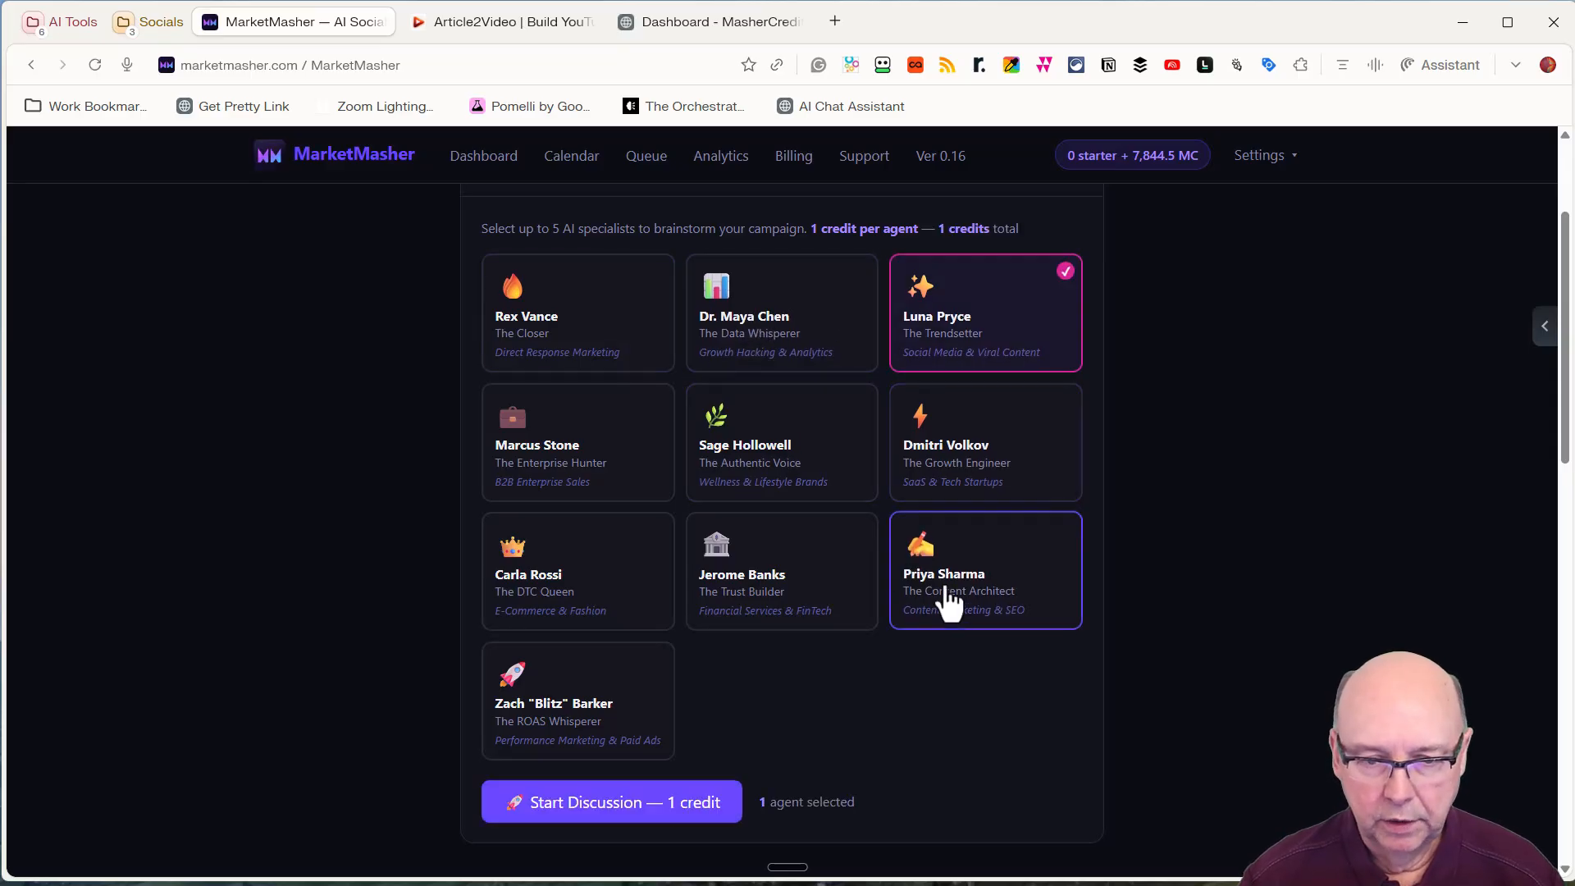
left_click(783, 471)
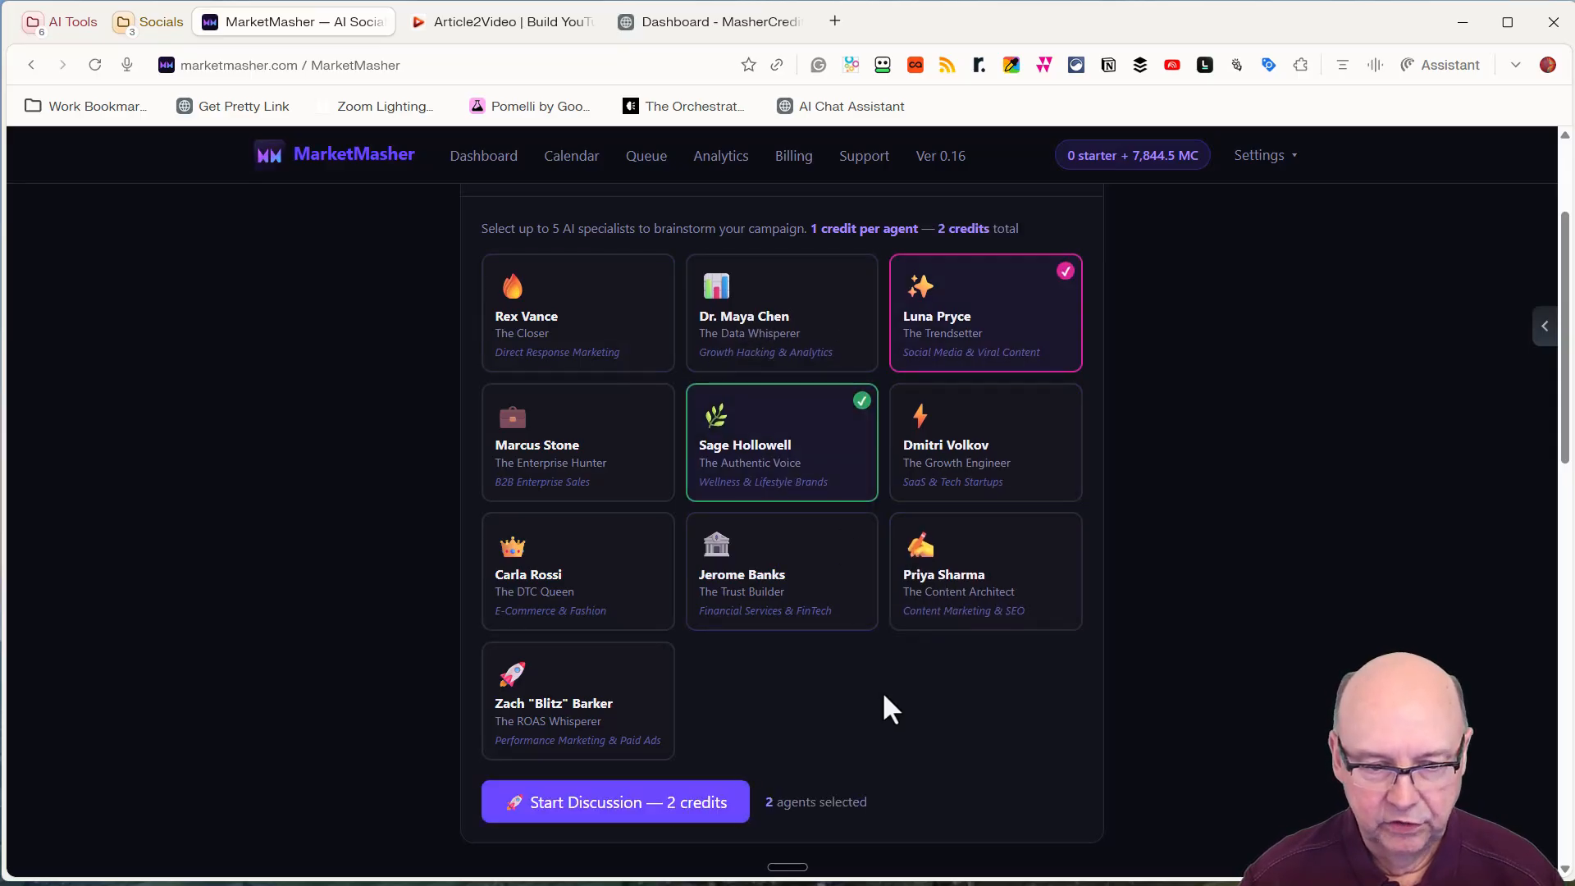
left_click(766, 591)
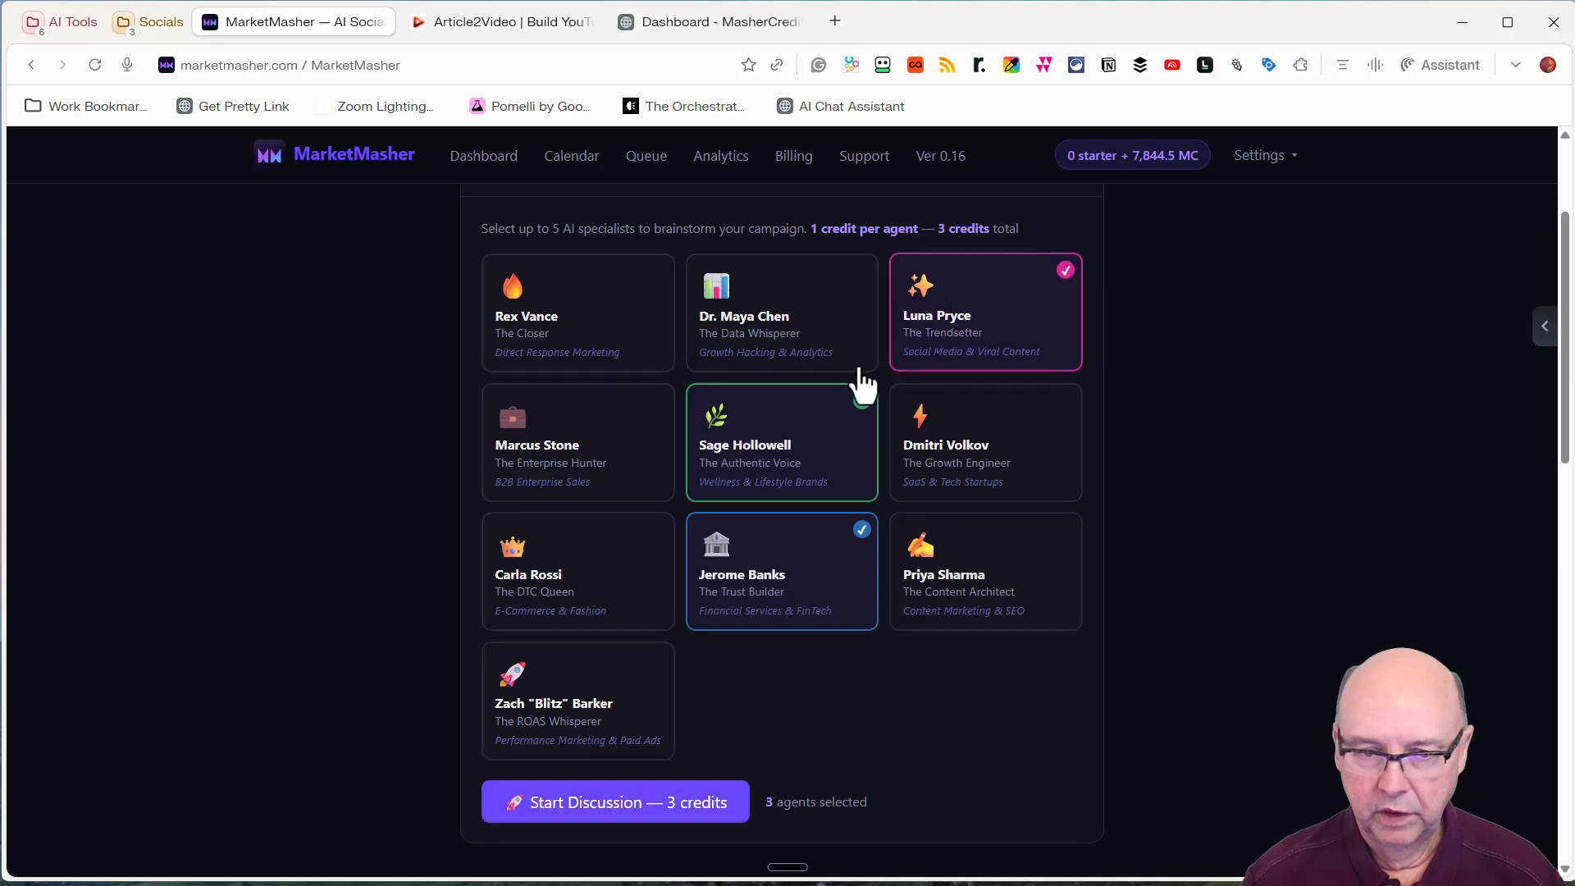
left_click(674, 812)
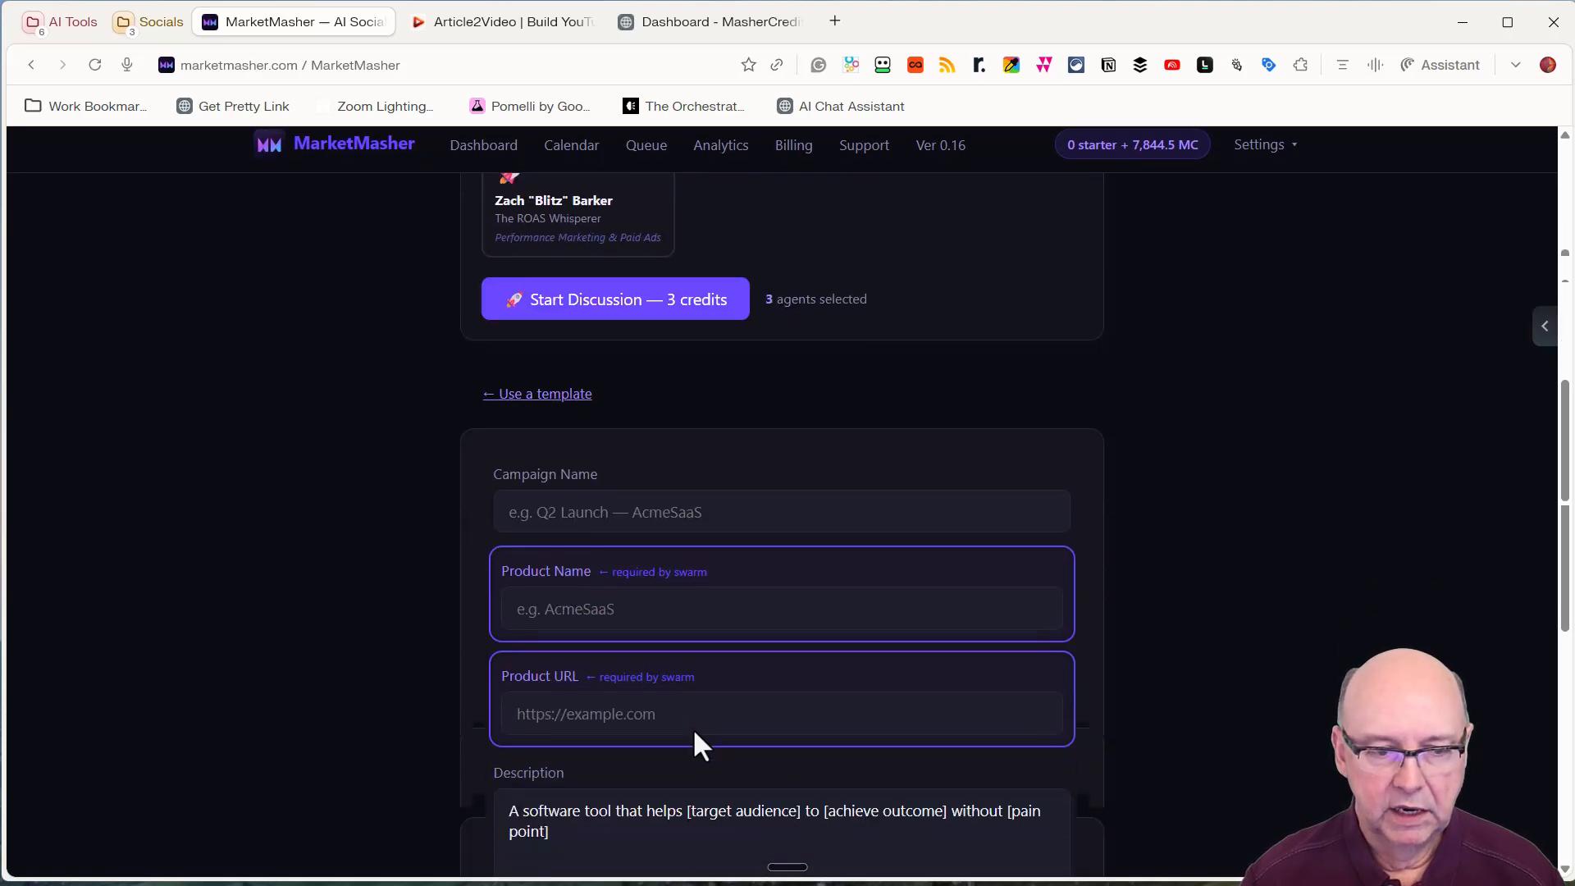
left_click(552, 722)
type("https://article2video.app/")
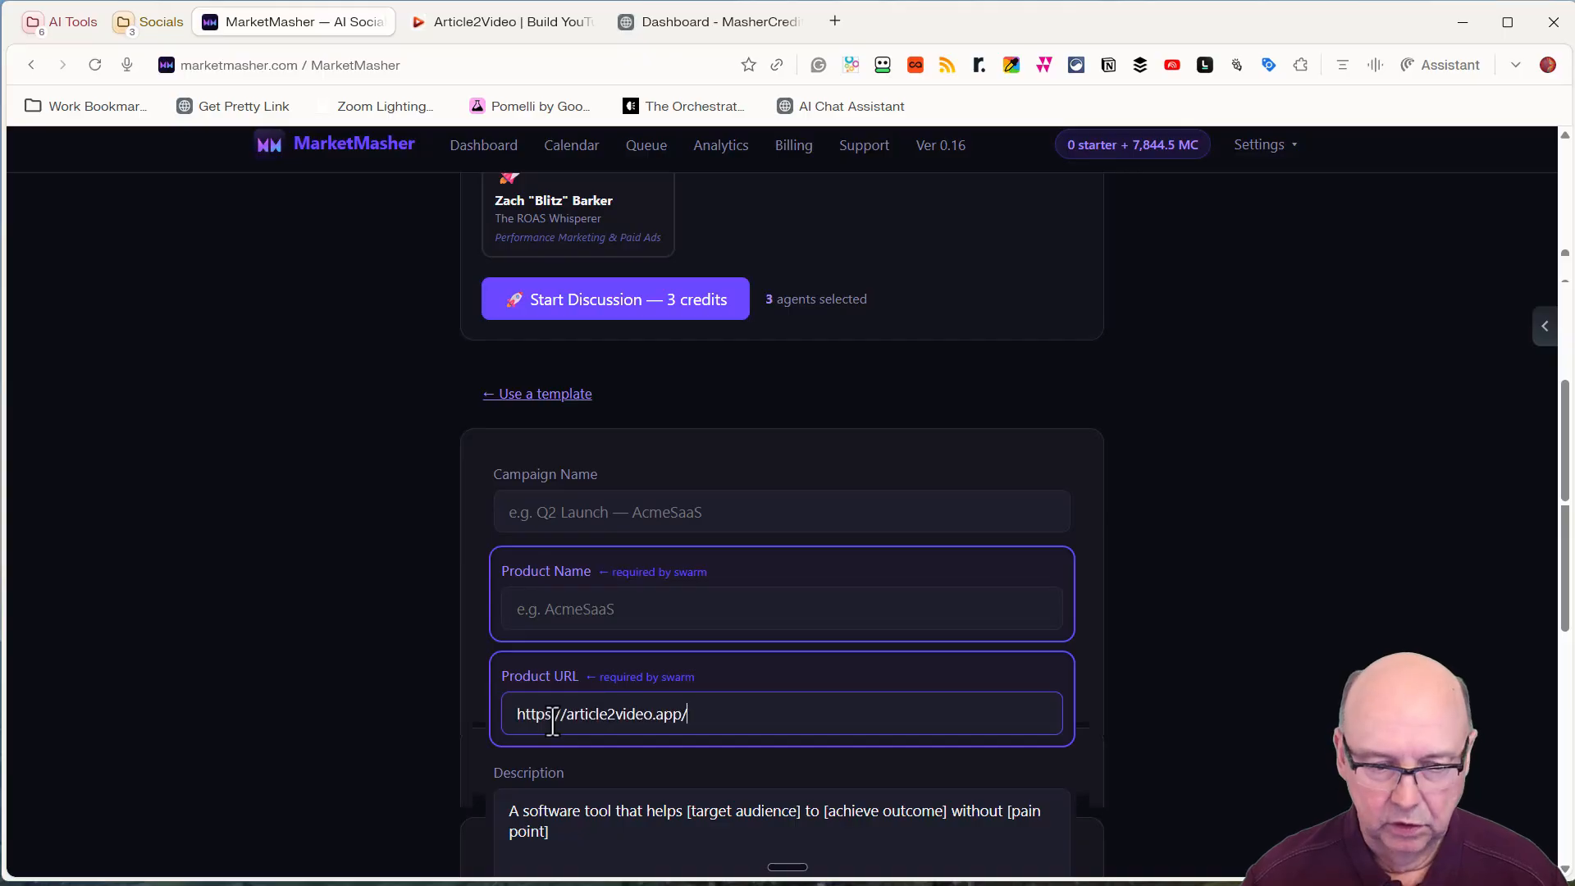
left_click(602, 622)
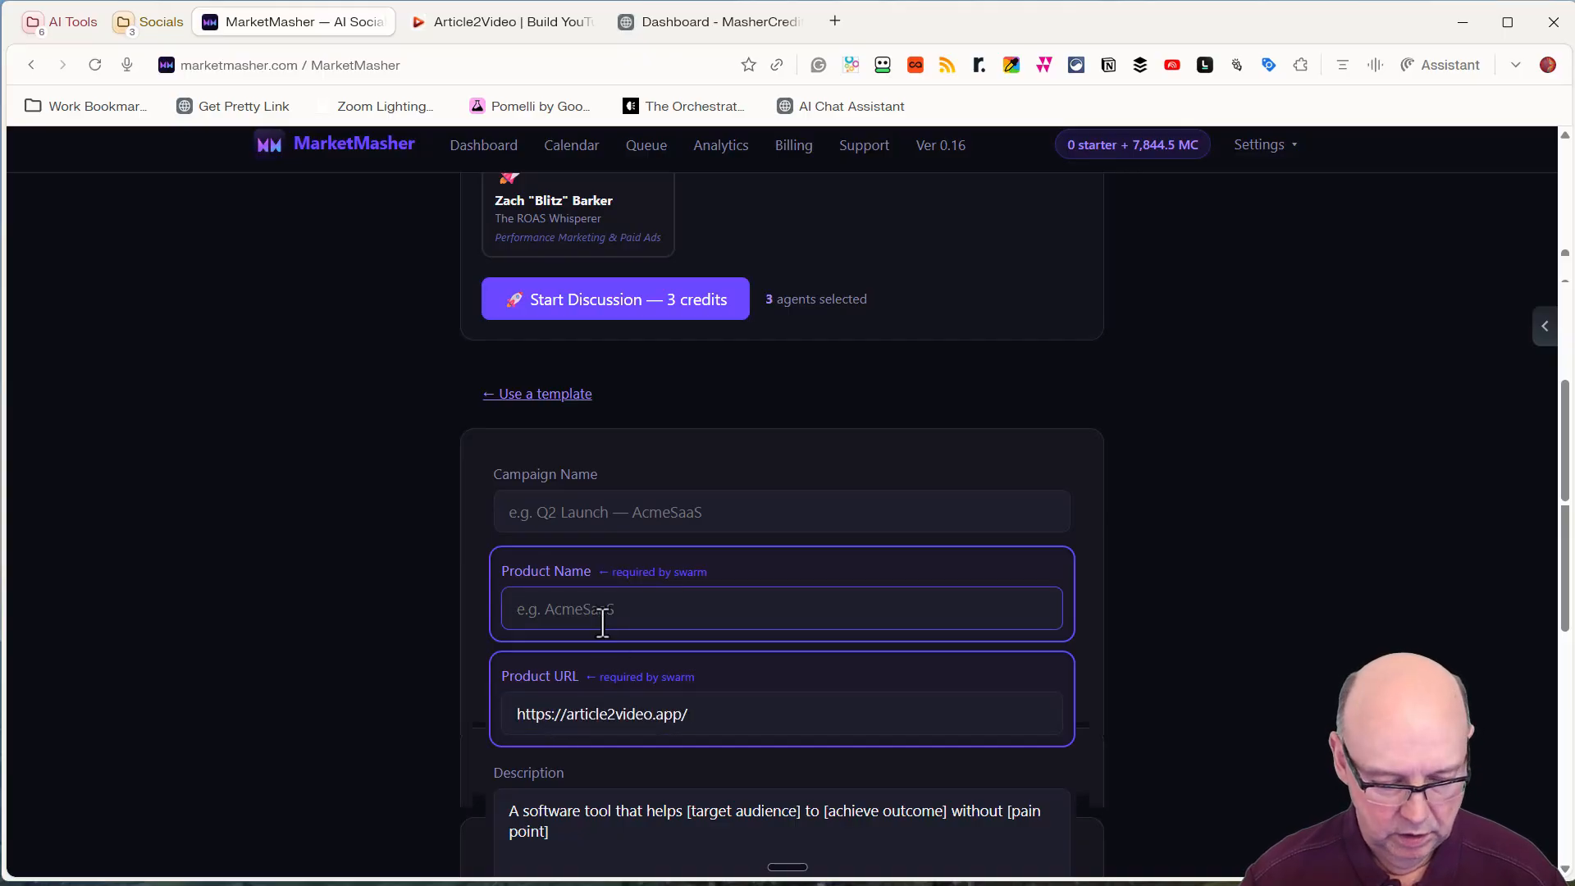
key("ctrl+super")
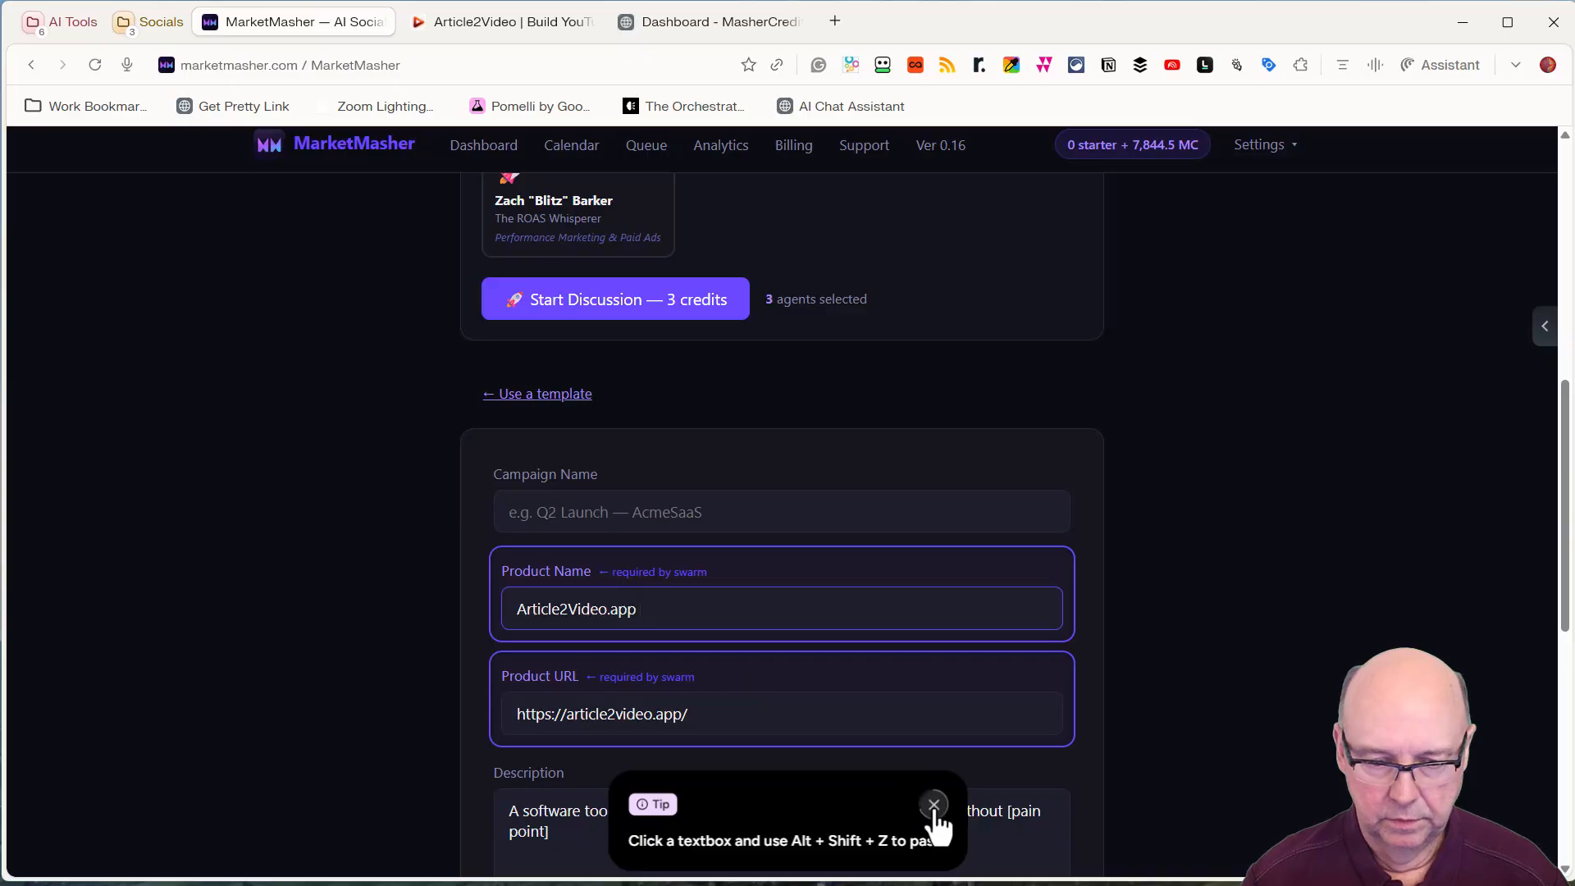
left_click(933, 809)
Check the completed product fields and start the discussion between the three selected agents
scroll(725, 605, "down", 2)
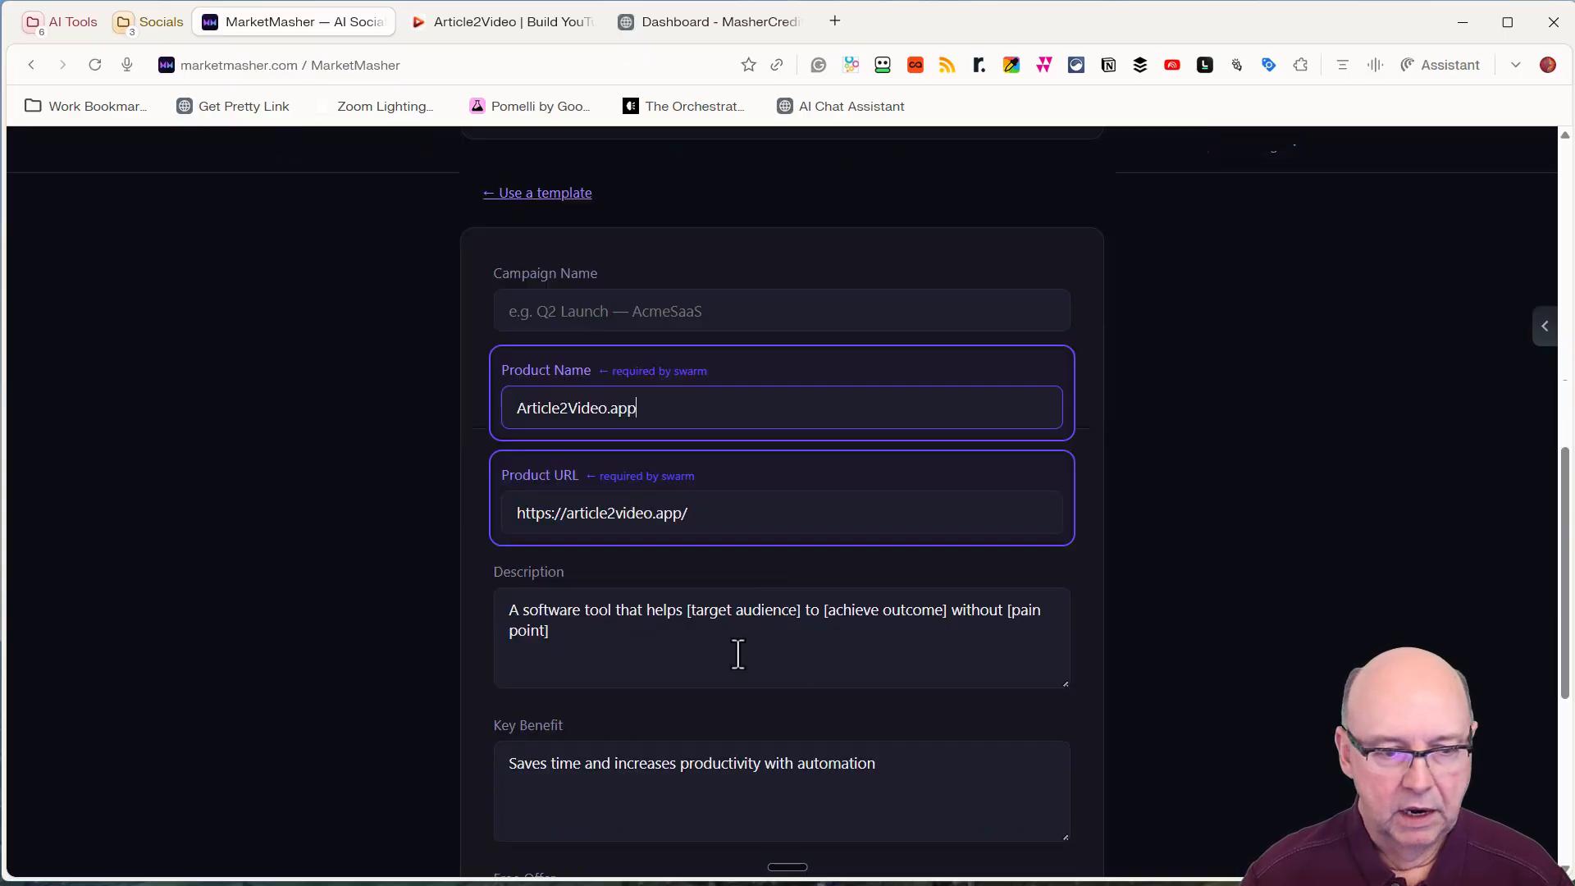
scroll(745, 678, "up", 3)
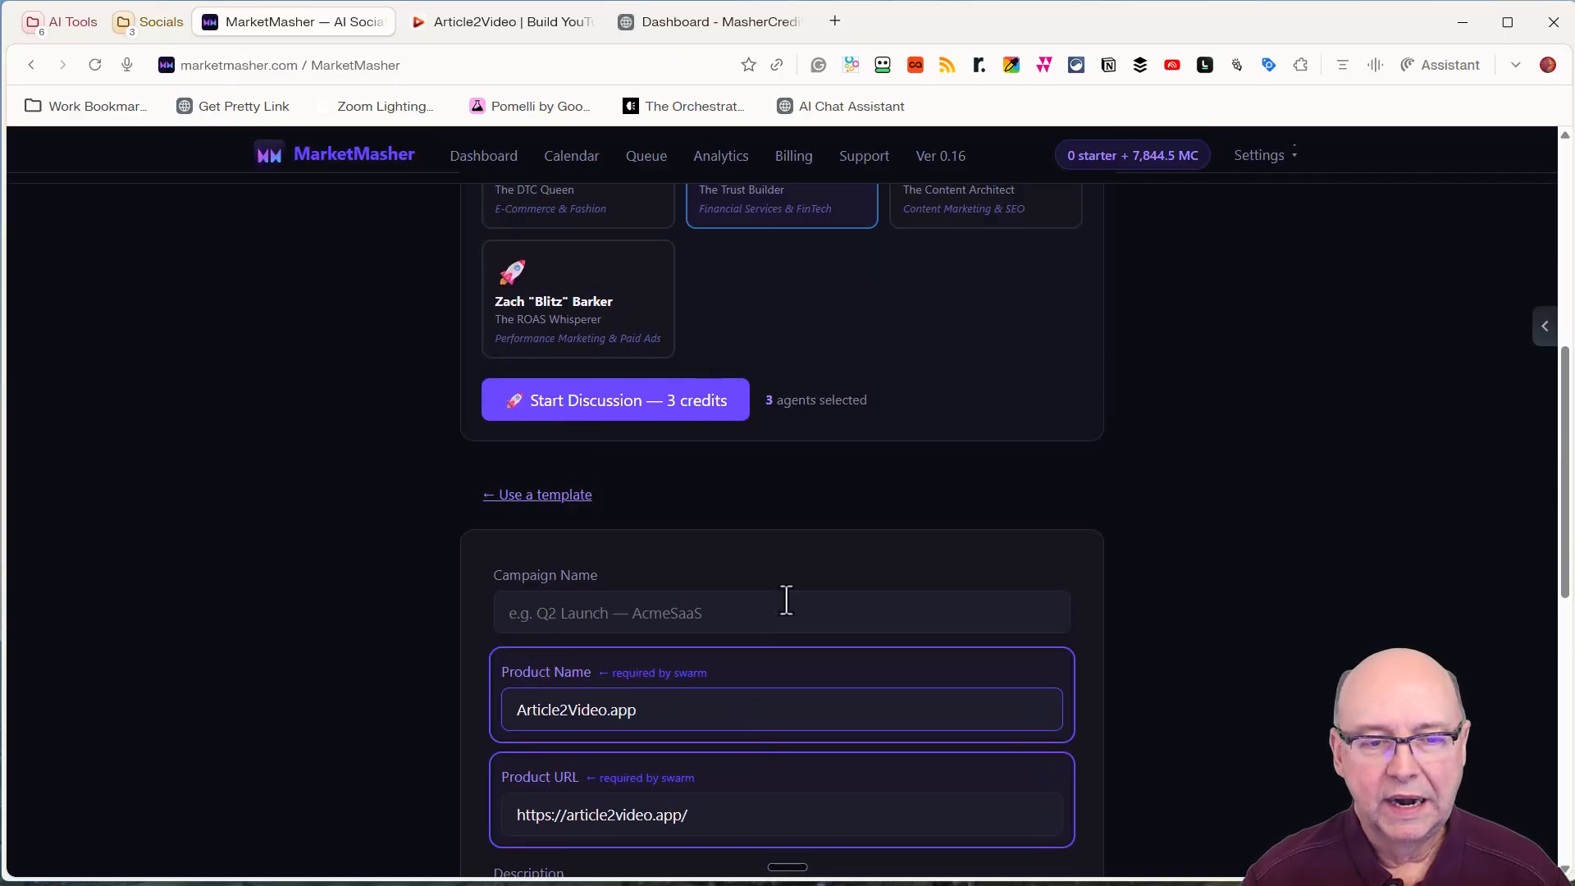
left_click(679, 410)
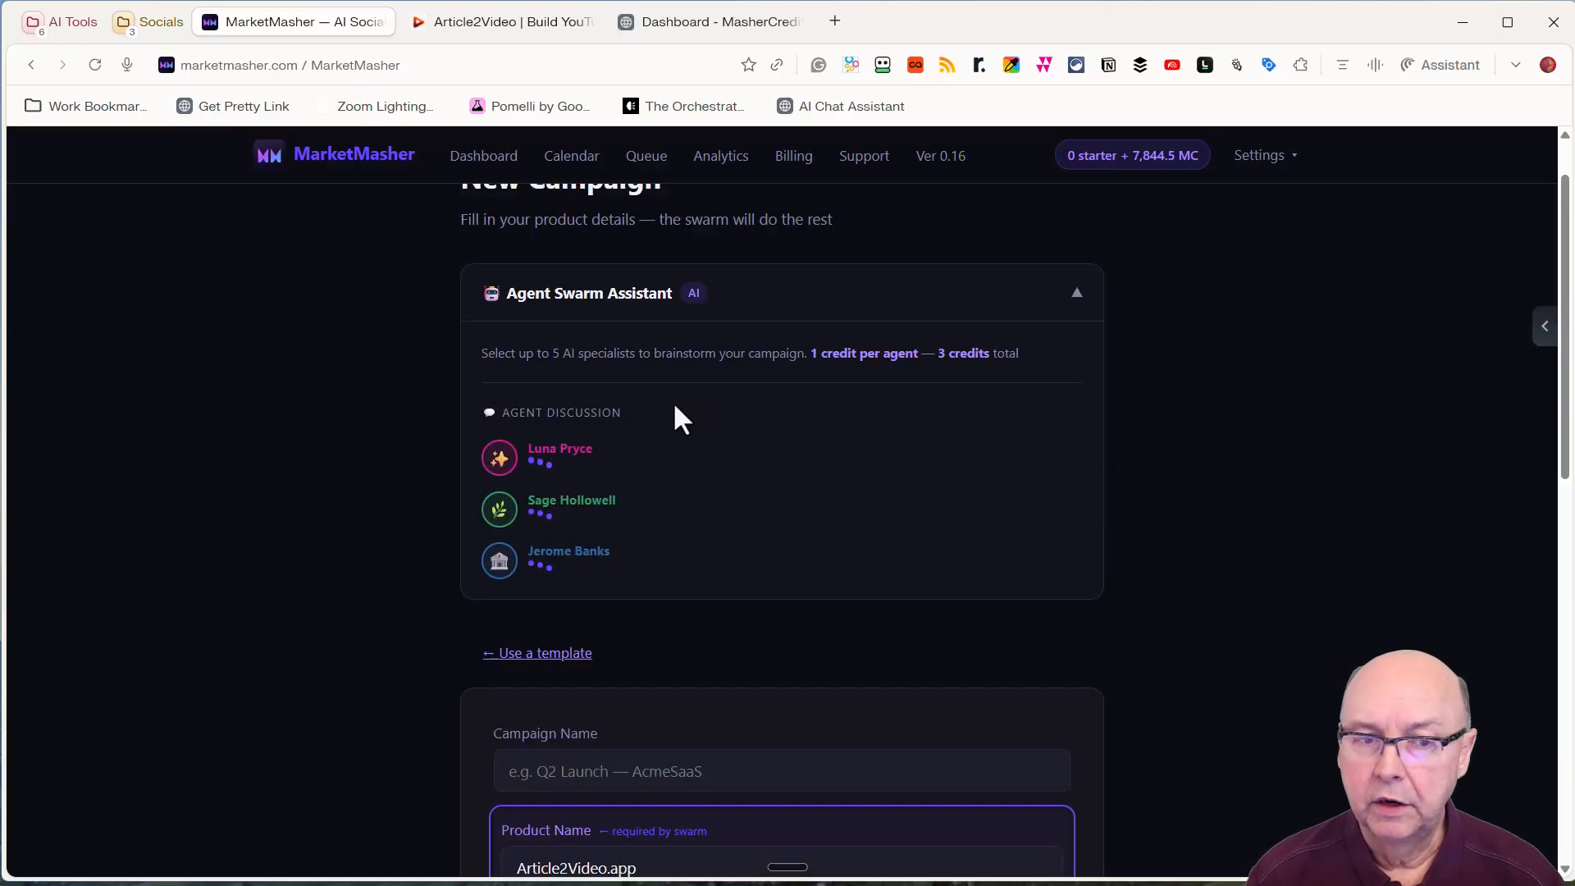
Look over the current campaign form values and follow the agents' discussion through to their consensus
scroll(690, 405, "down", 3)
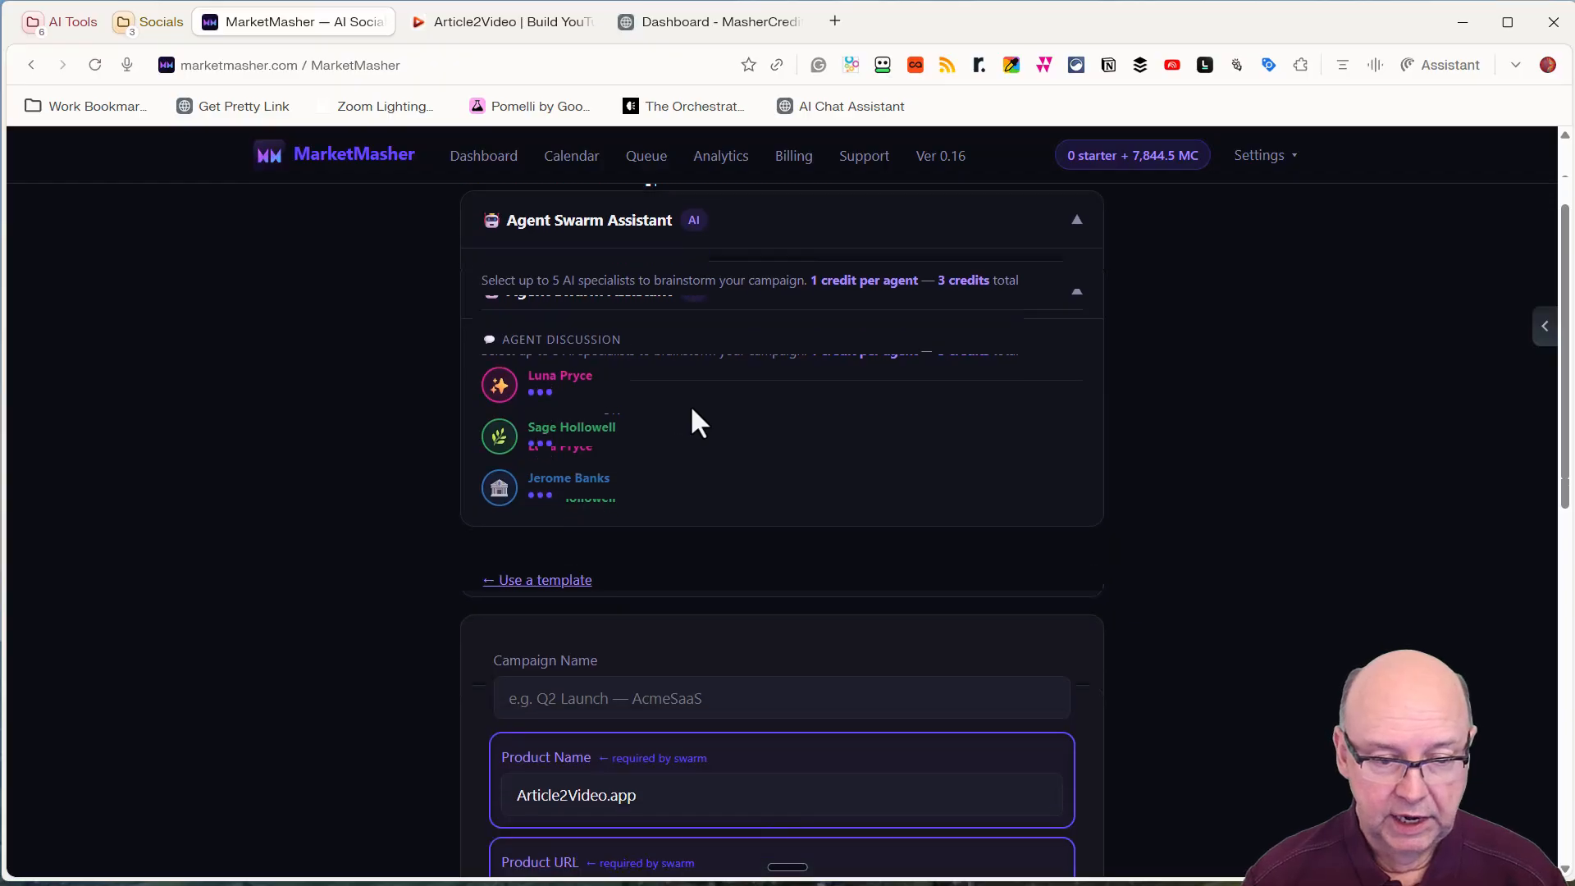
scroll(716, 456, "down", 3)
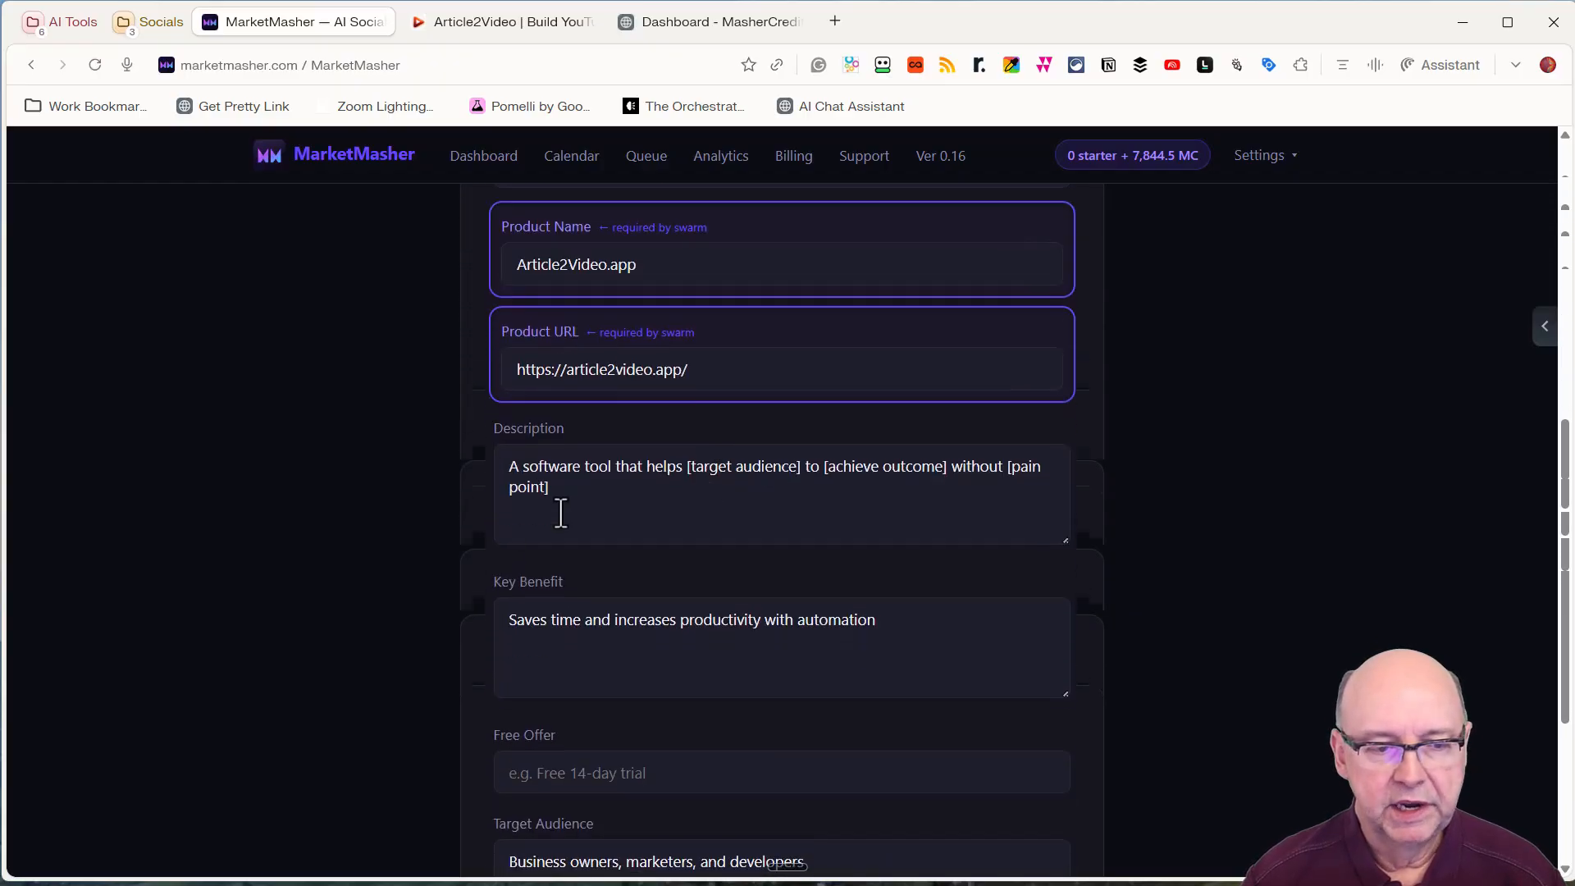
scroll(643, 630, "down", 3)
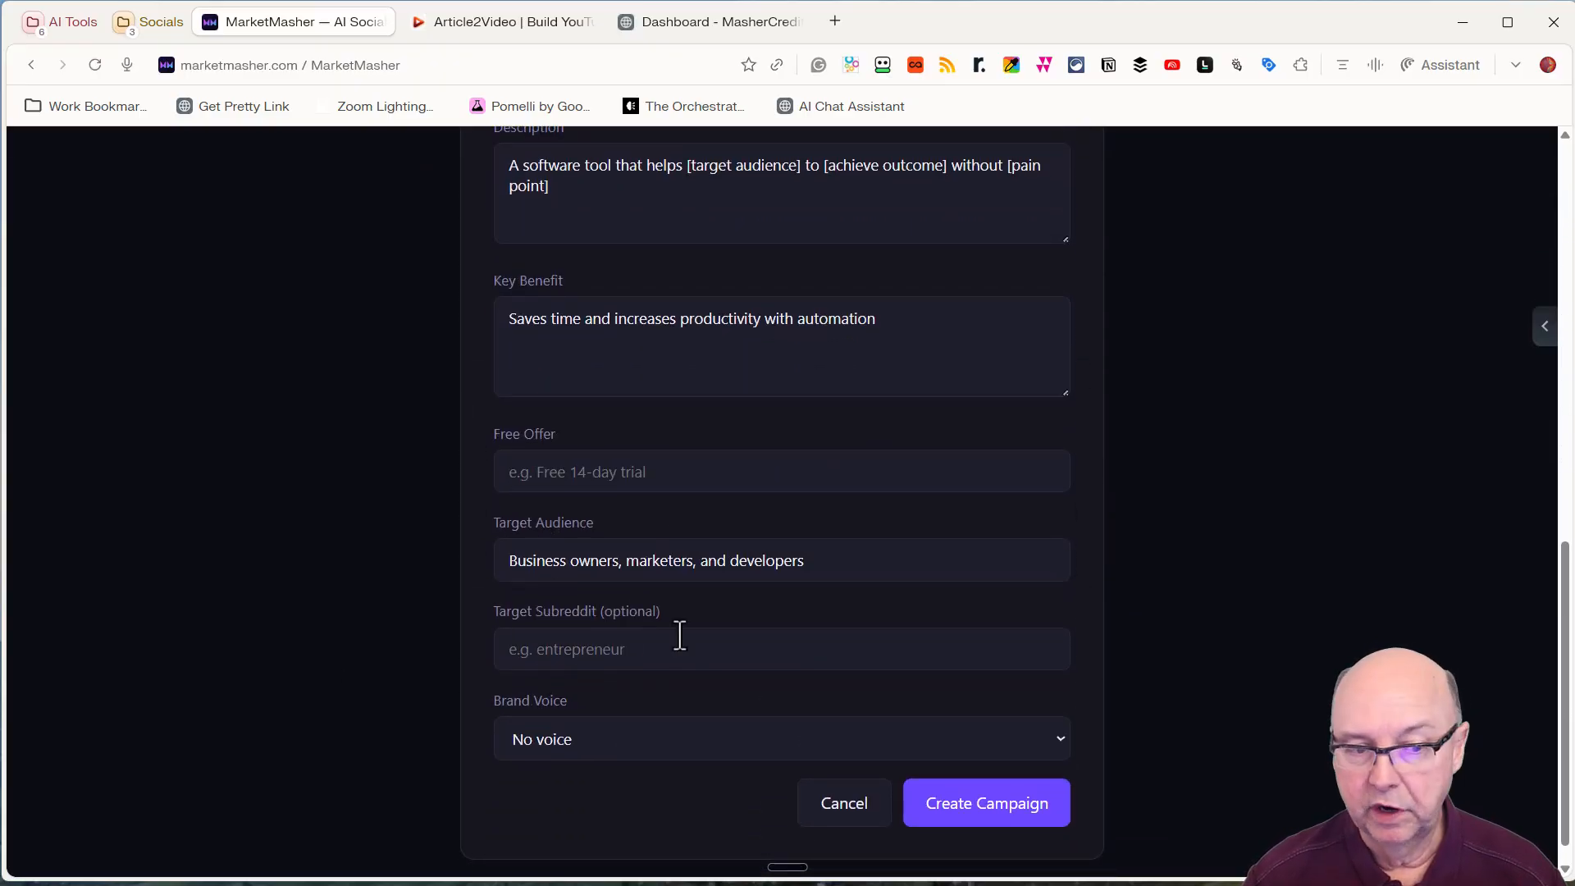
scroll(777, 648, "down", 1)
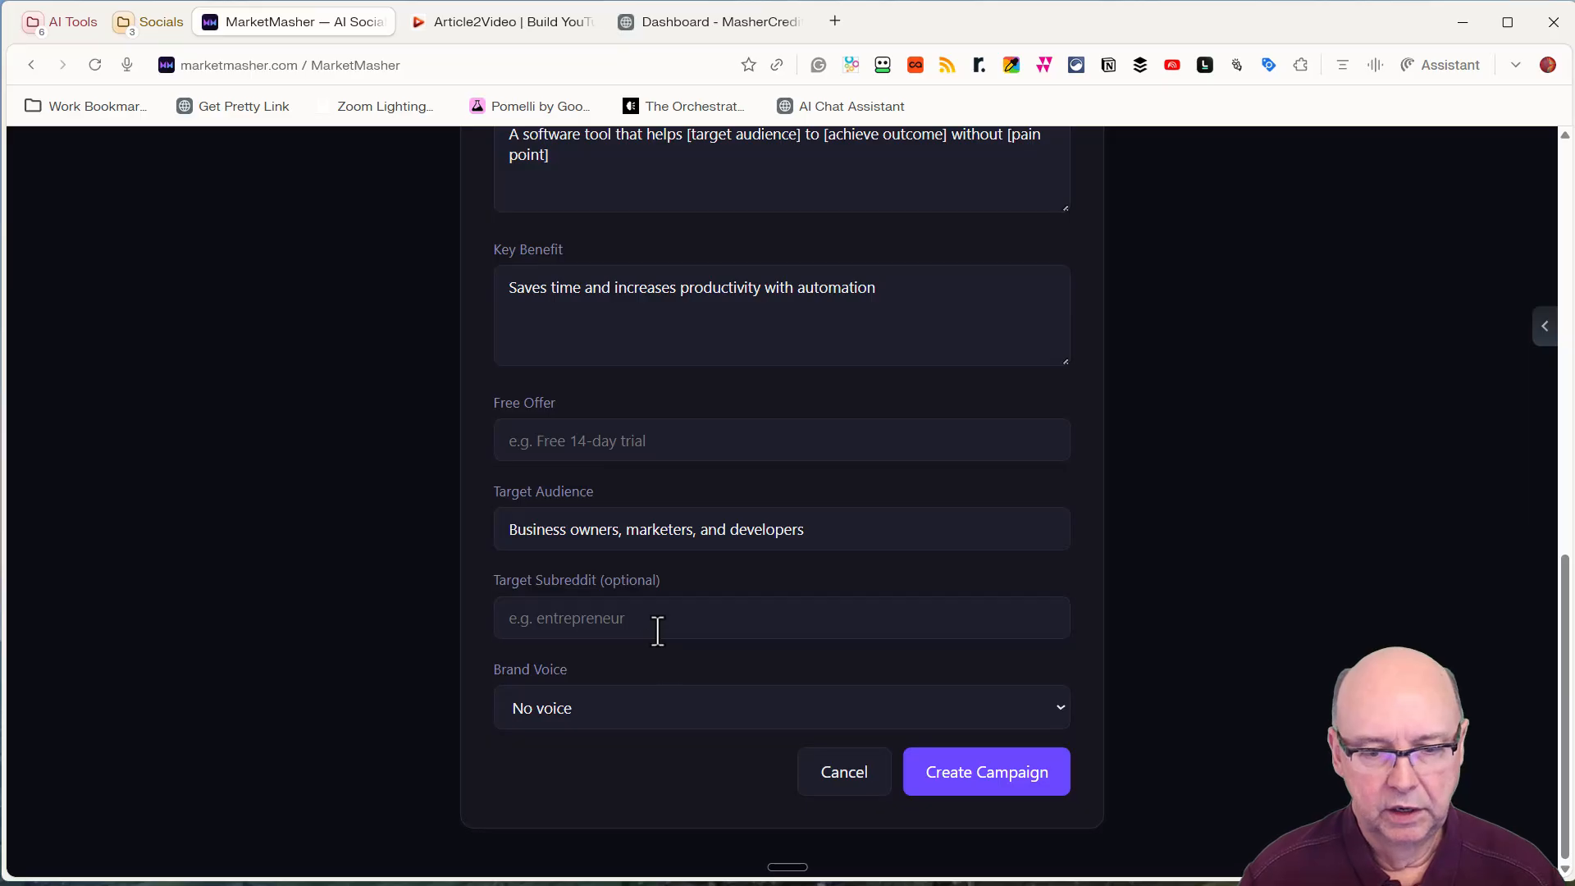
scroll(658, 630, "up", 10)
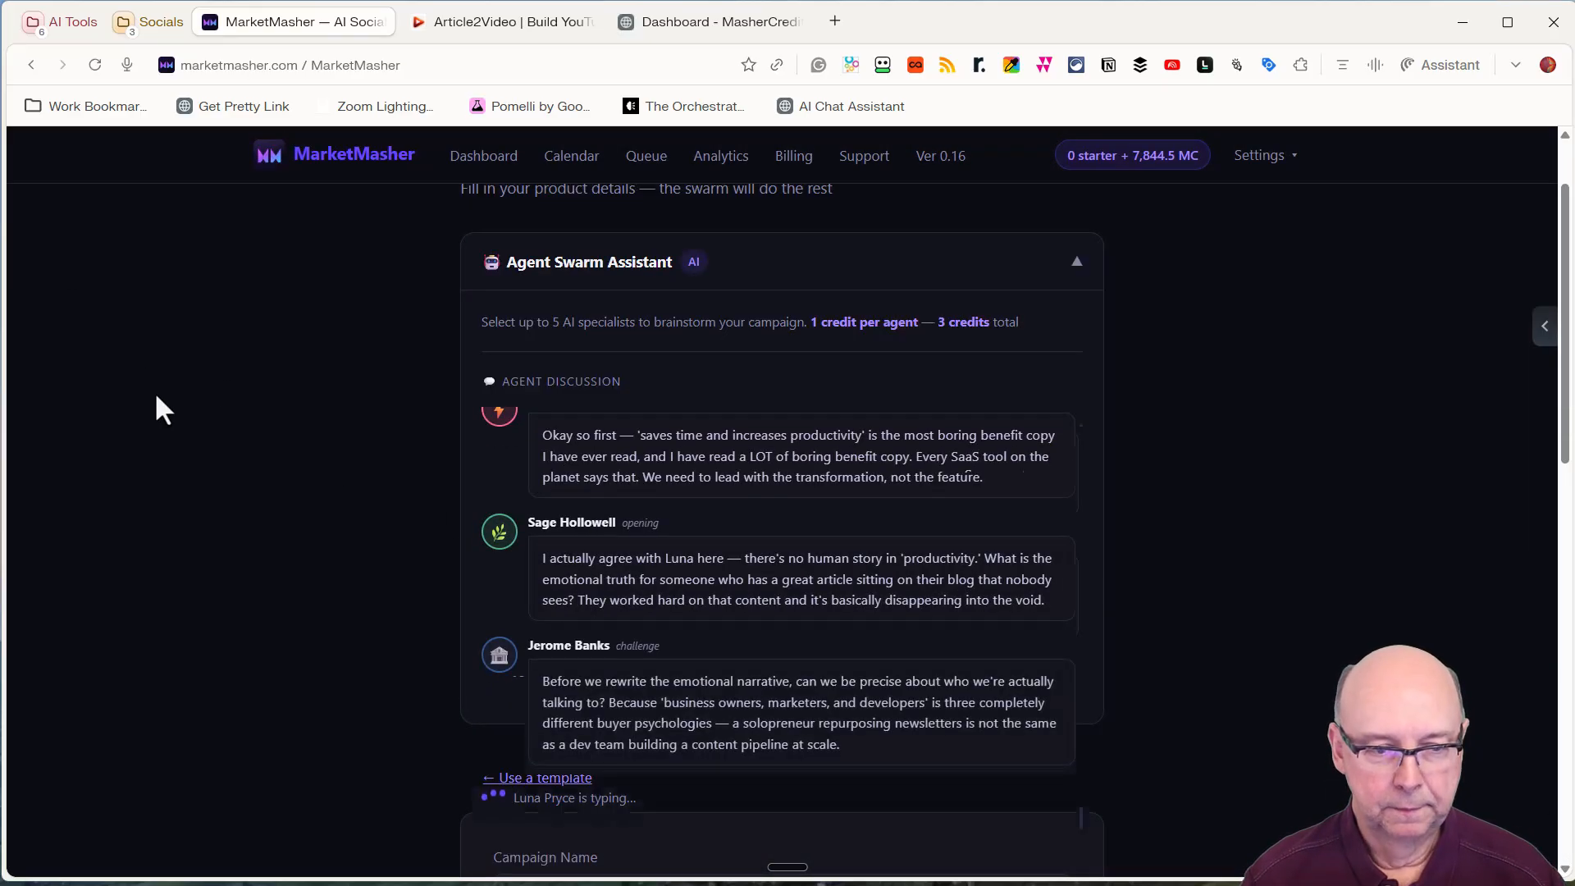
scroll(191, 422, "down", 1)
scroll(333, 378, "down", 1)
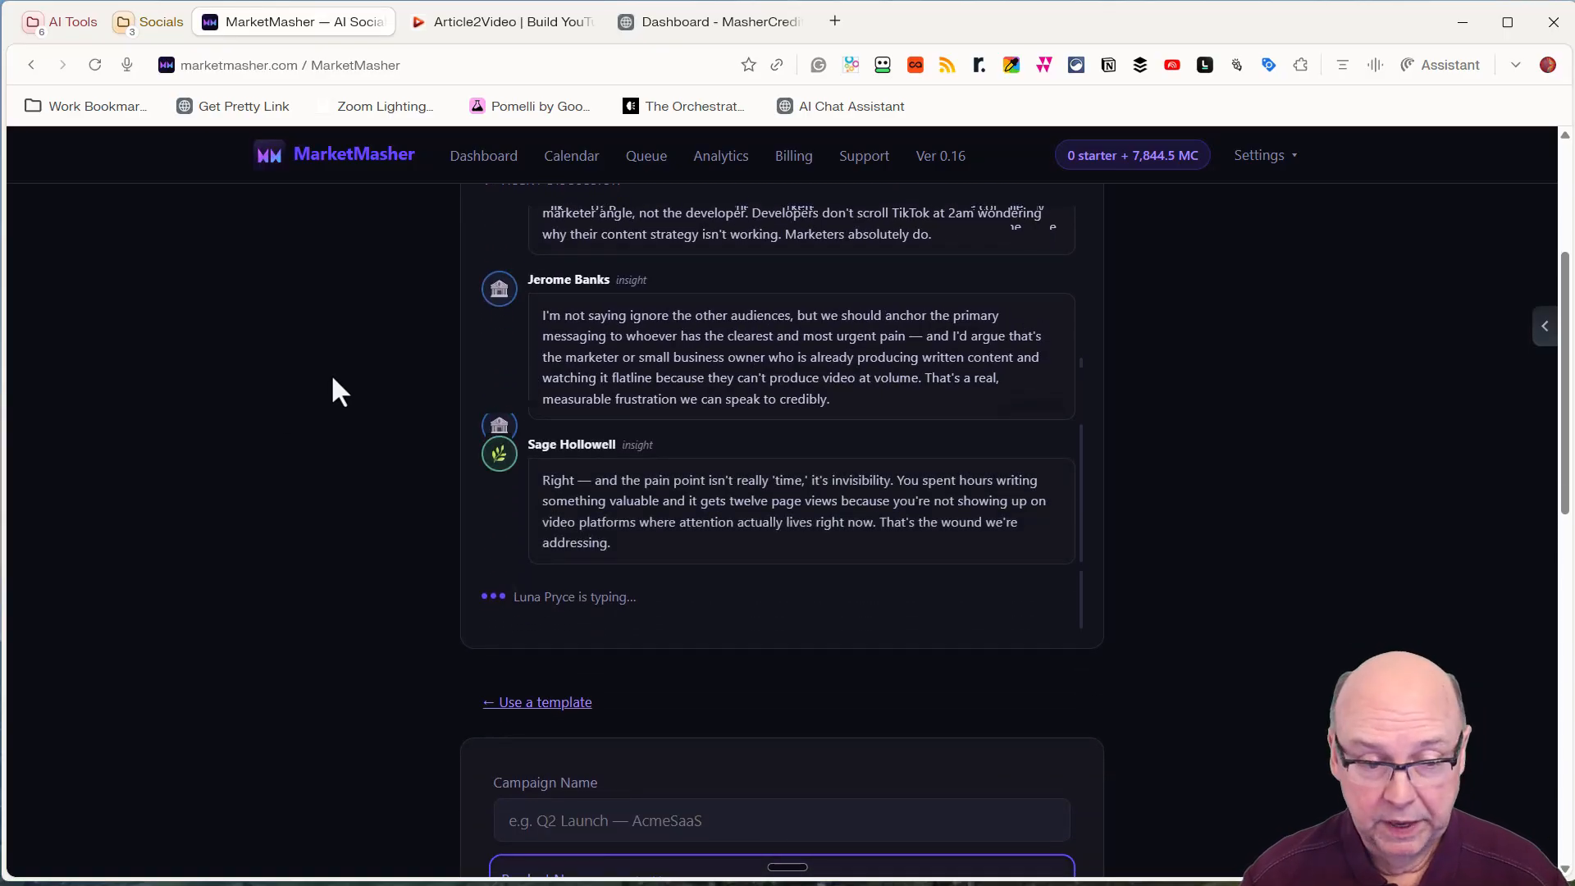
scroll(331, 373, "down", 1)
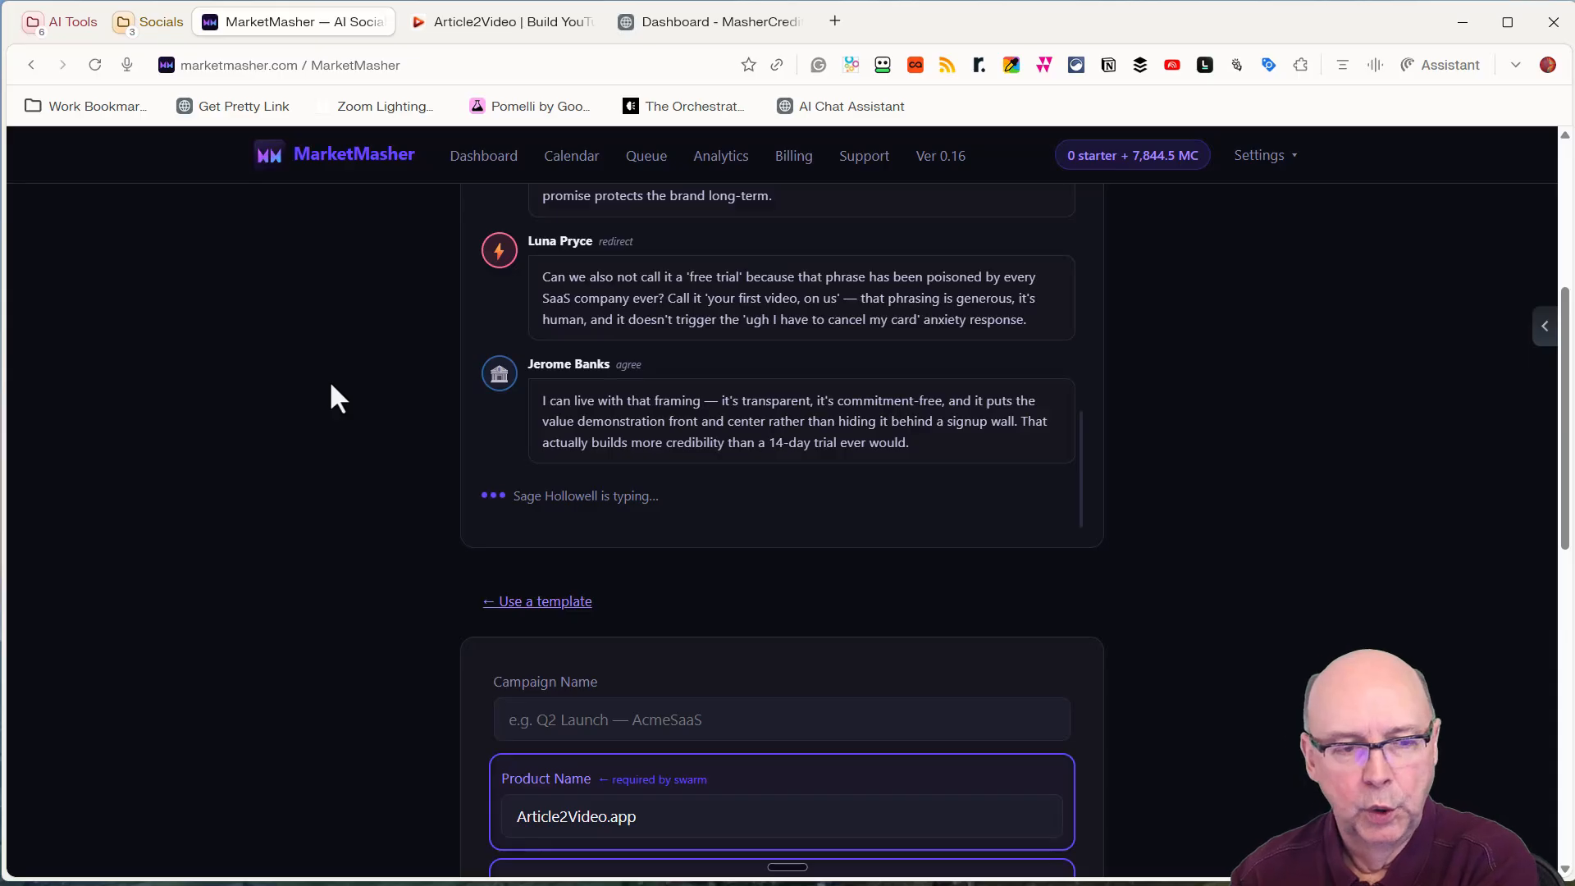
scroll(349, 400, "down", 4)
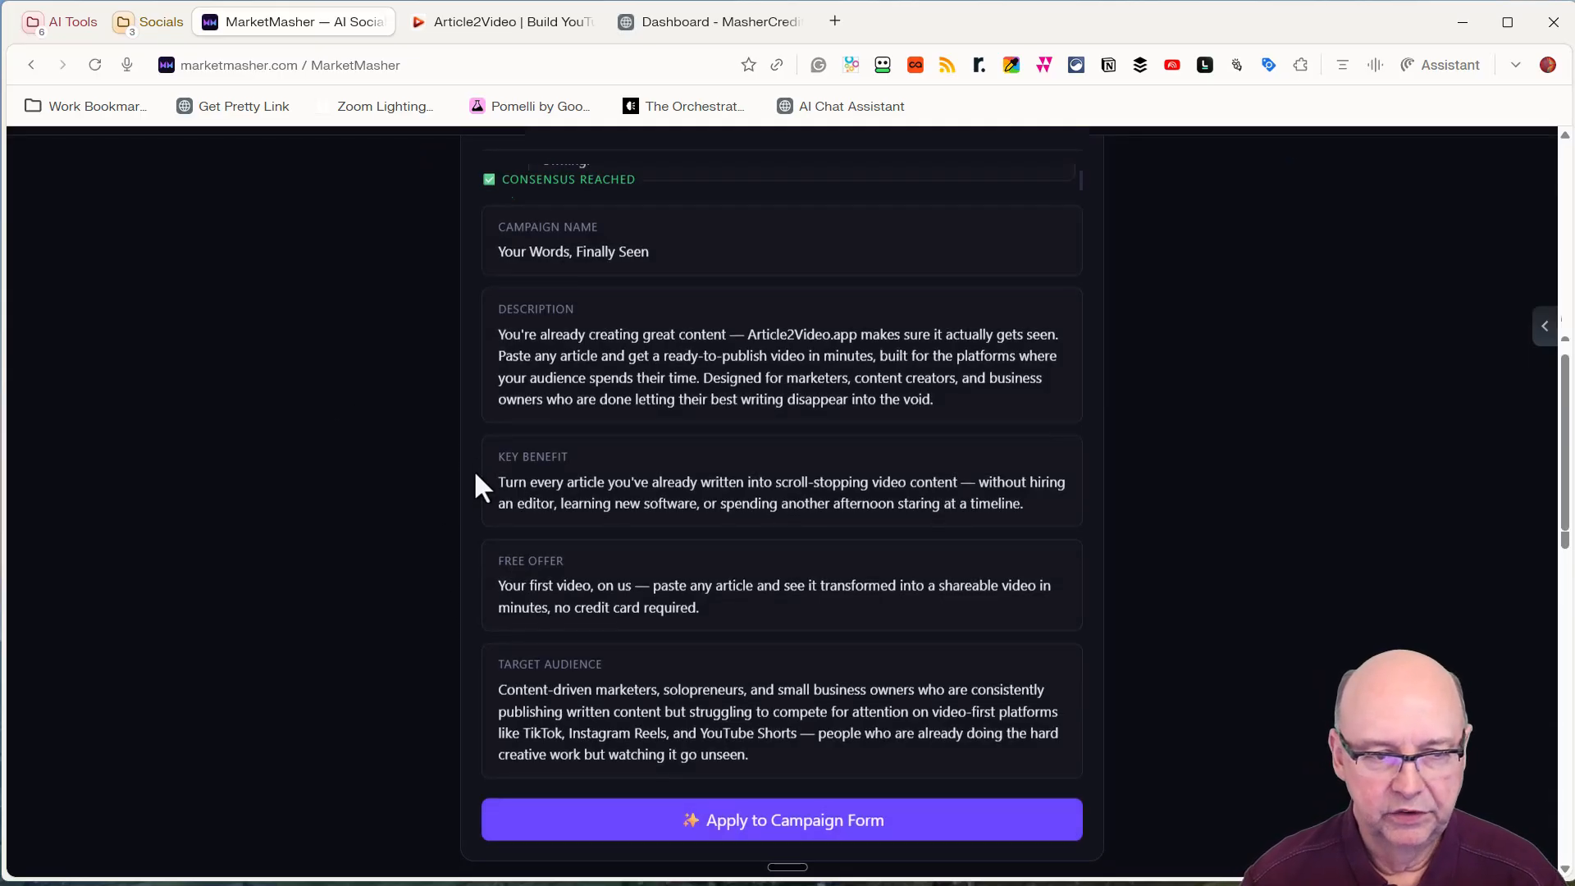
Review the agents' proposed campaign name, description, key benefit, free offer and target audience, and apply them to the campaign form
scroll(475, 474, "up", 2)
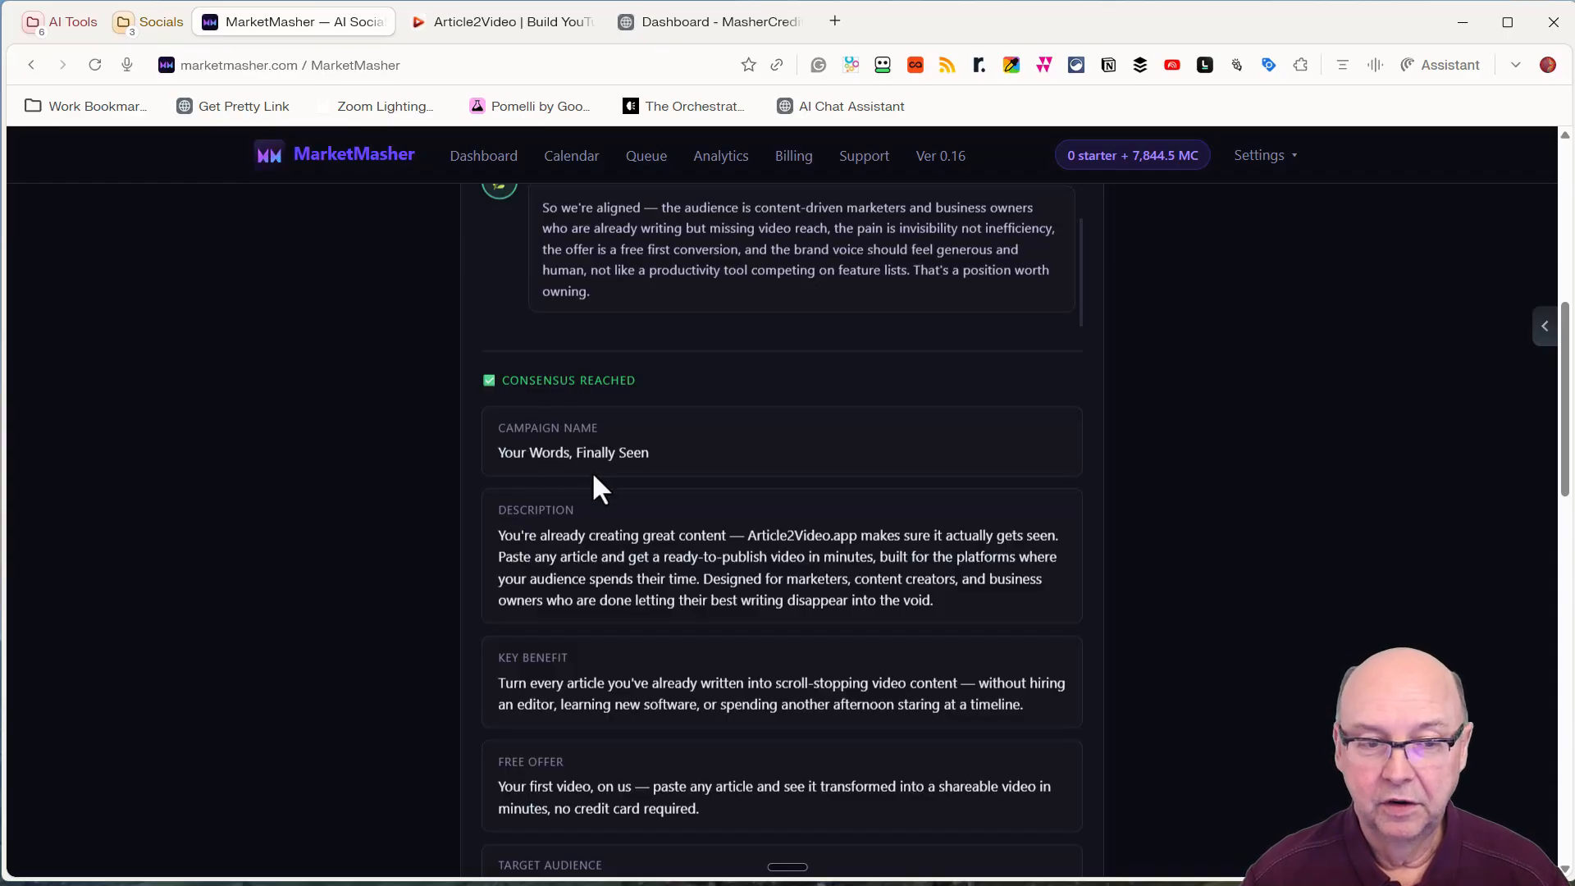
scroll(593, 476, "down", 2)
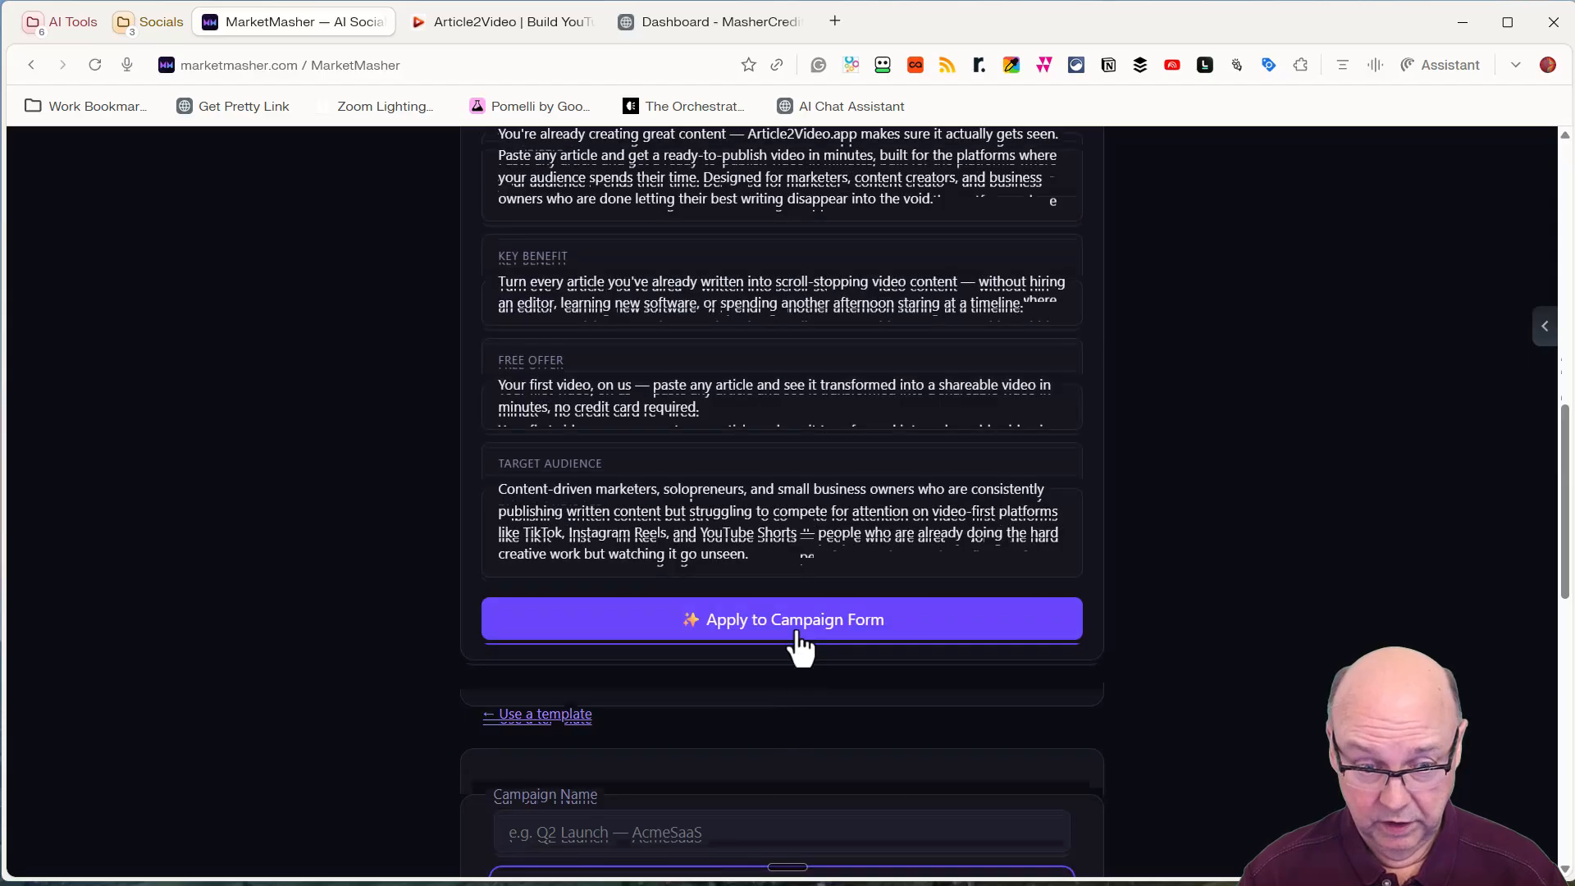
left_click(800, 631)
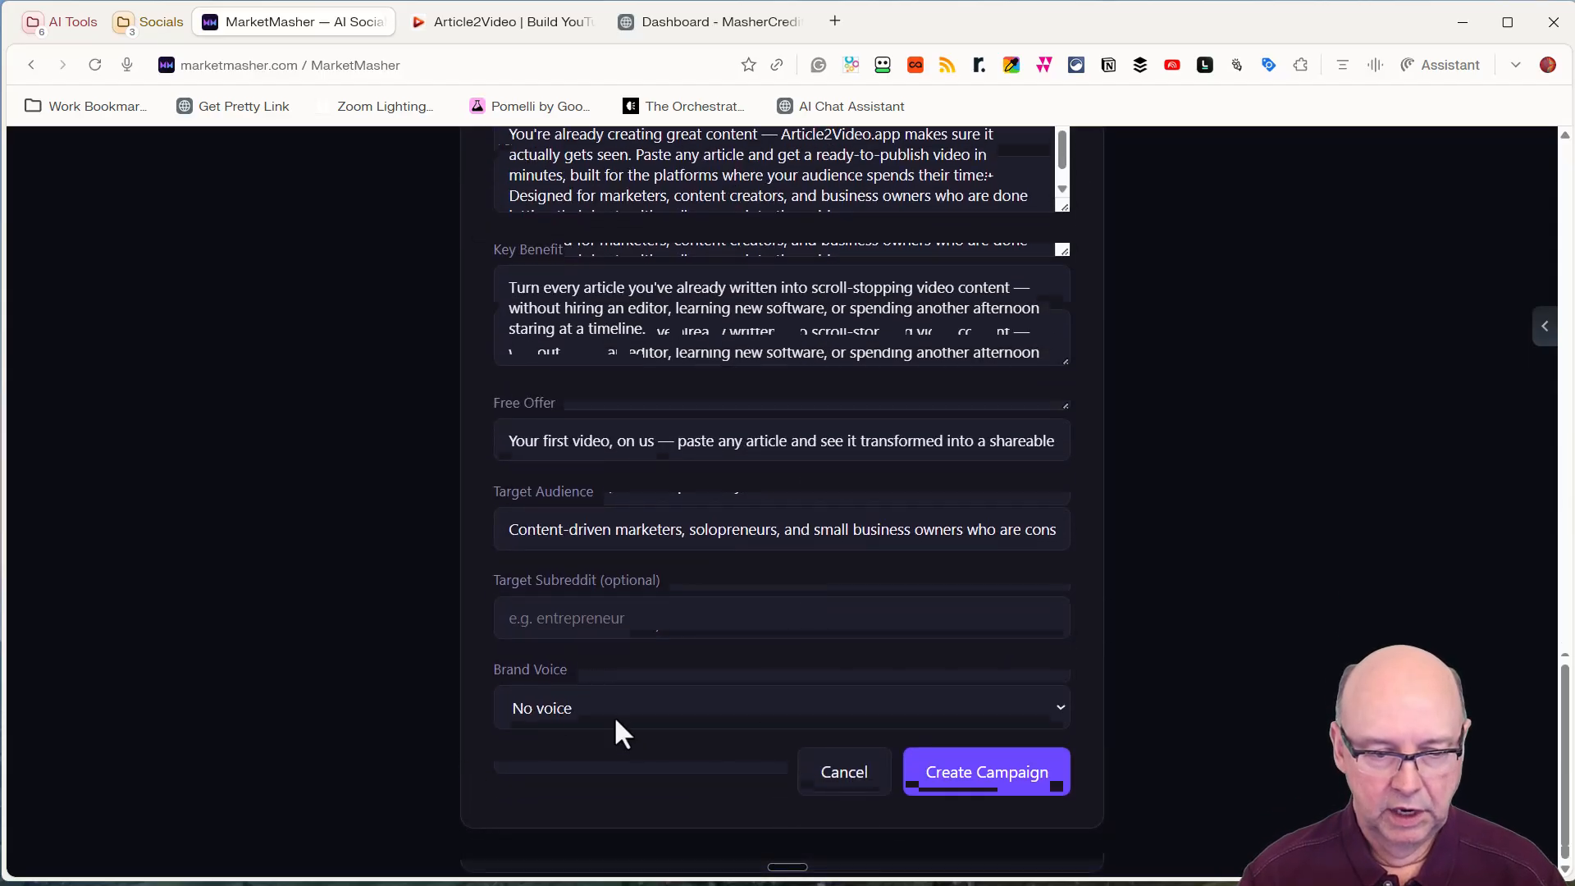
Set the brand voice to Frank Kern (copywriter) and create the campaign
left_click(581, 710)
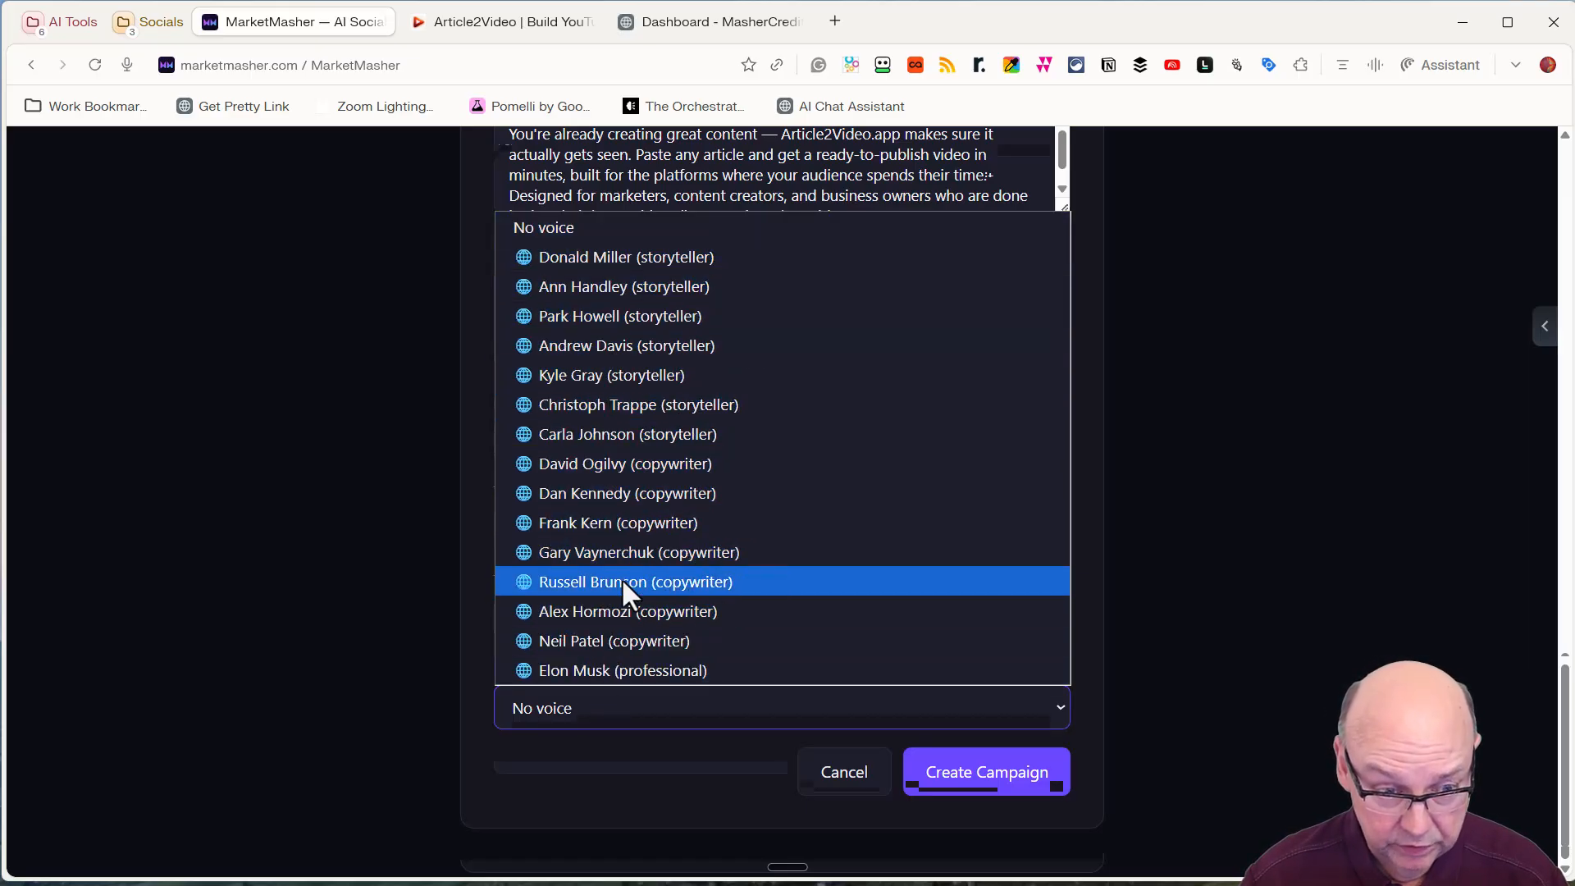
left_click(617, 523)
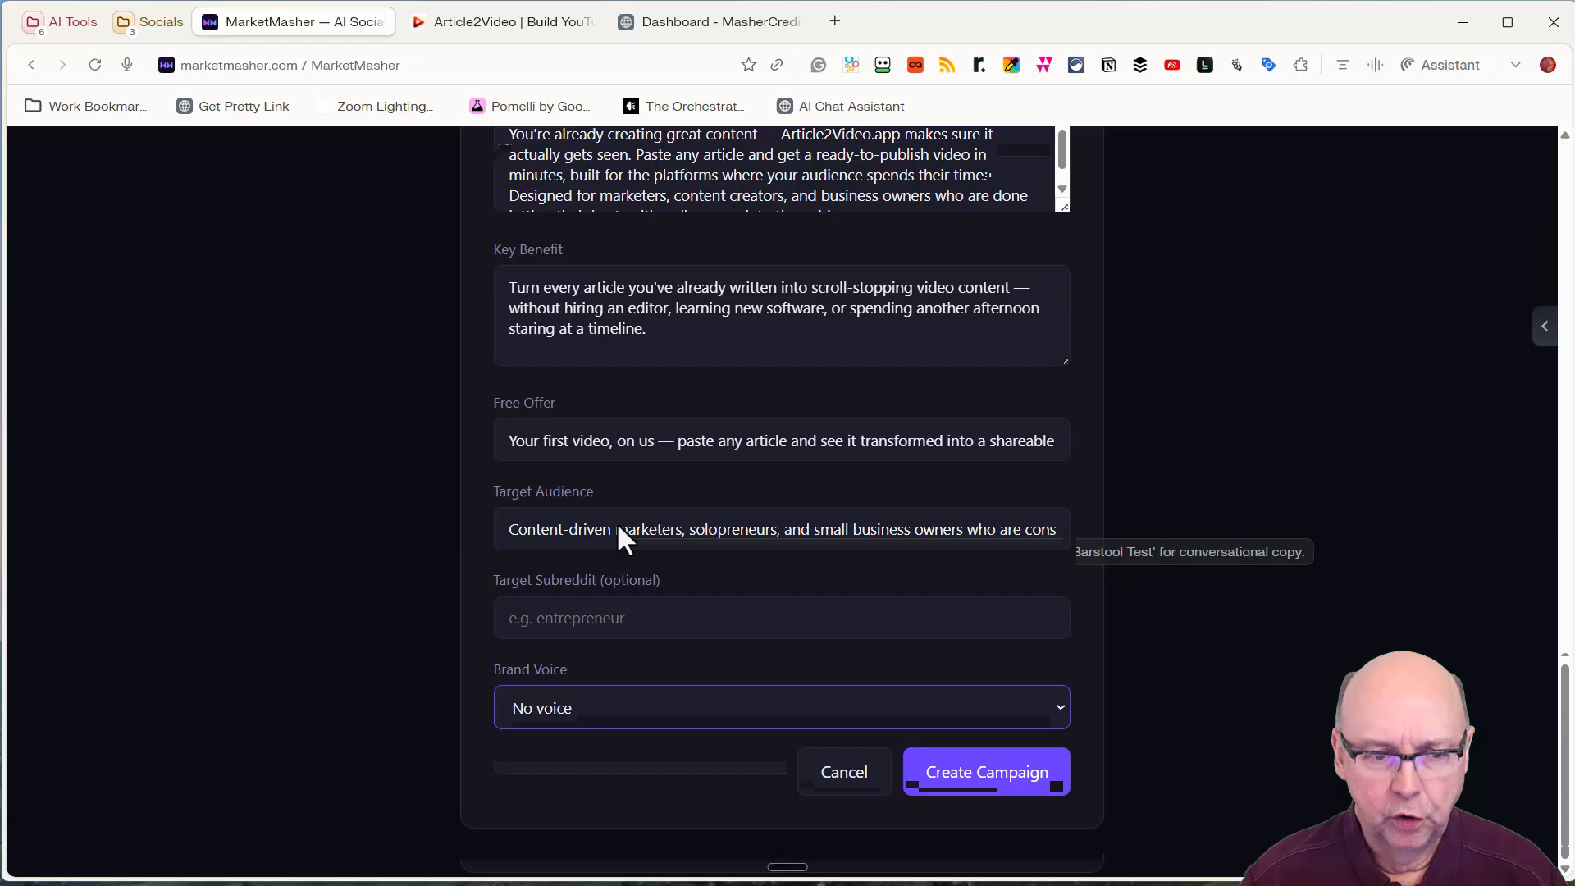
left_click(1000, 785)
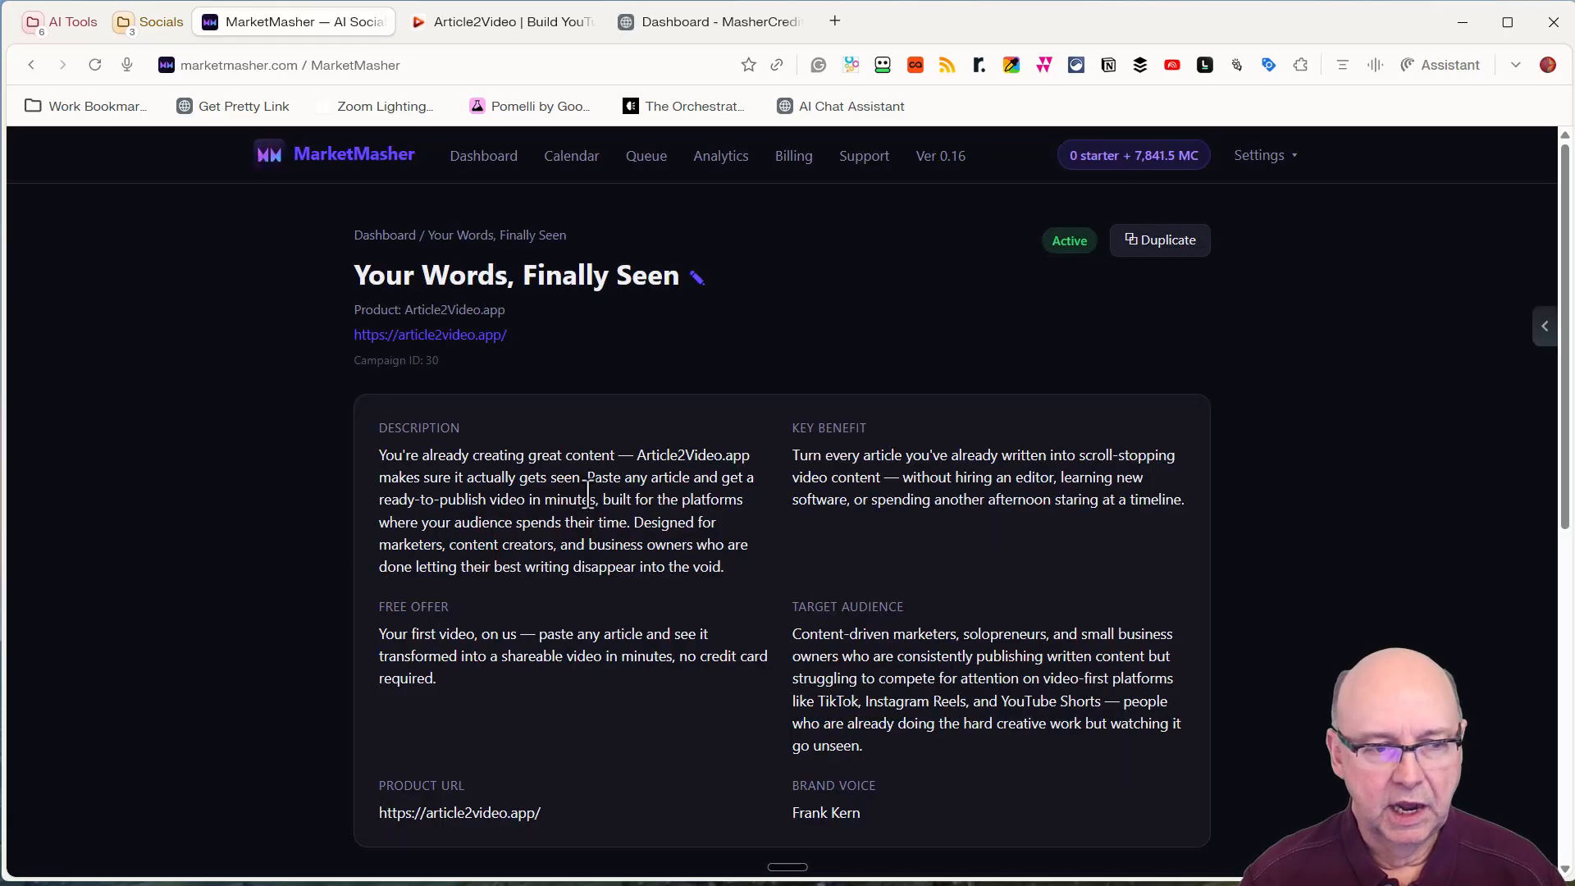
Enable A/B testing for the campaign's content pack and choose David Ogilvy as the B voice
scroll(603, 504, "down", 4)
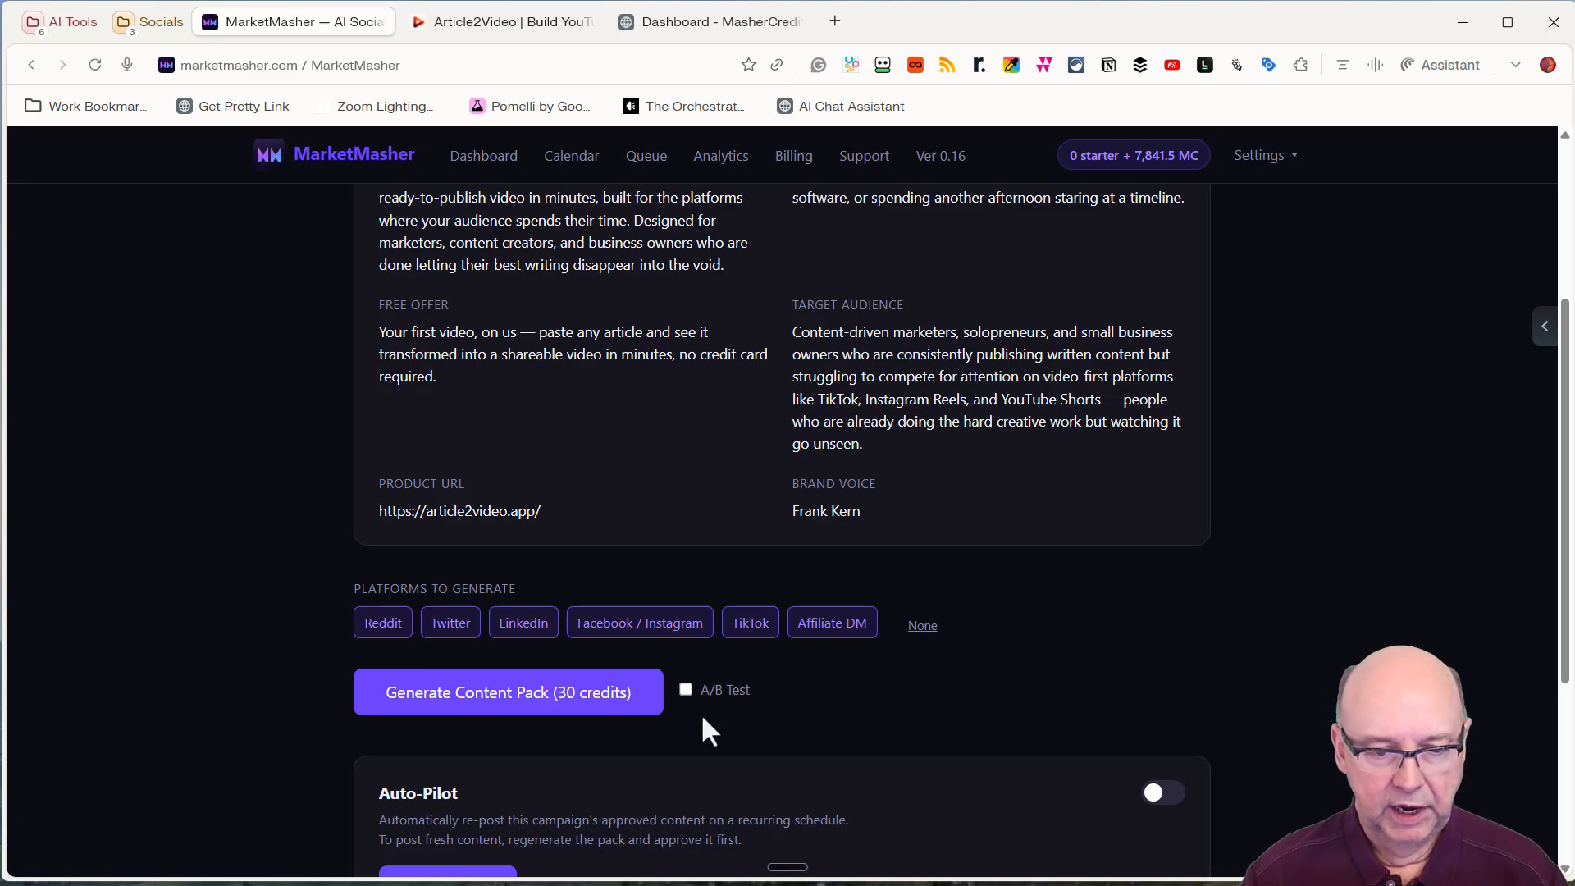
left_click(686, 689)
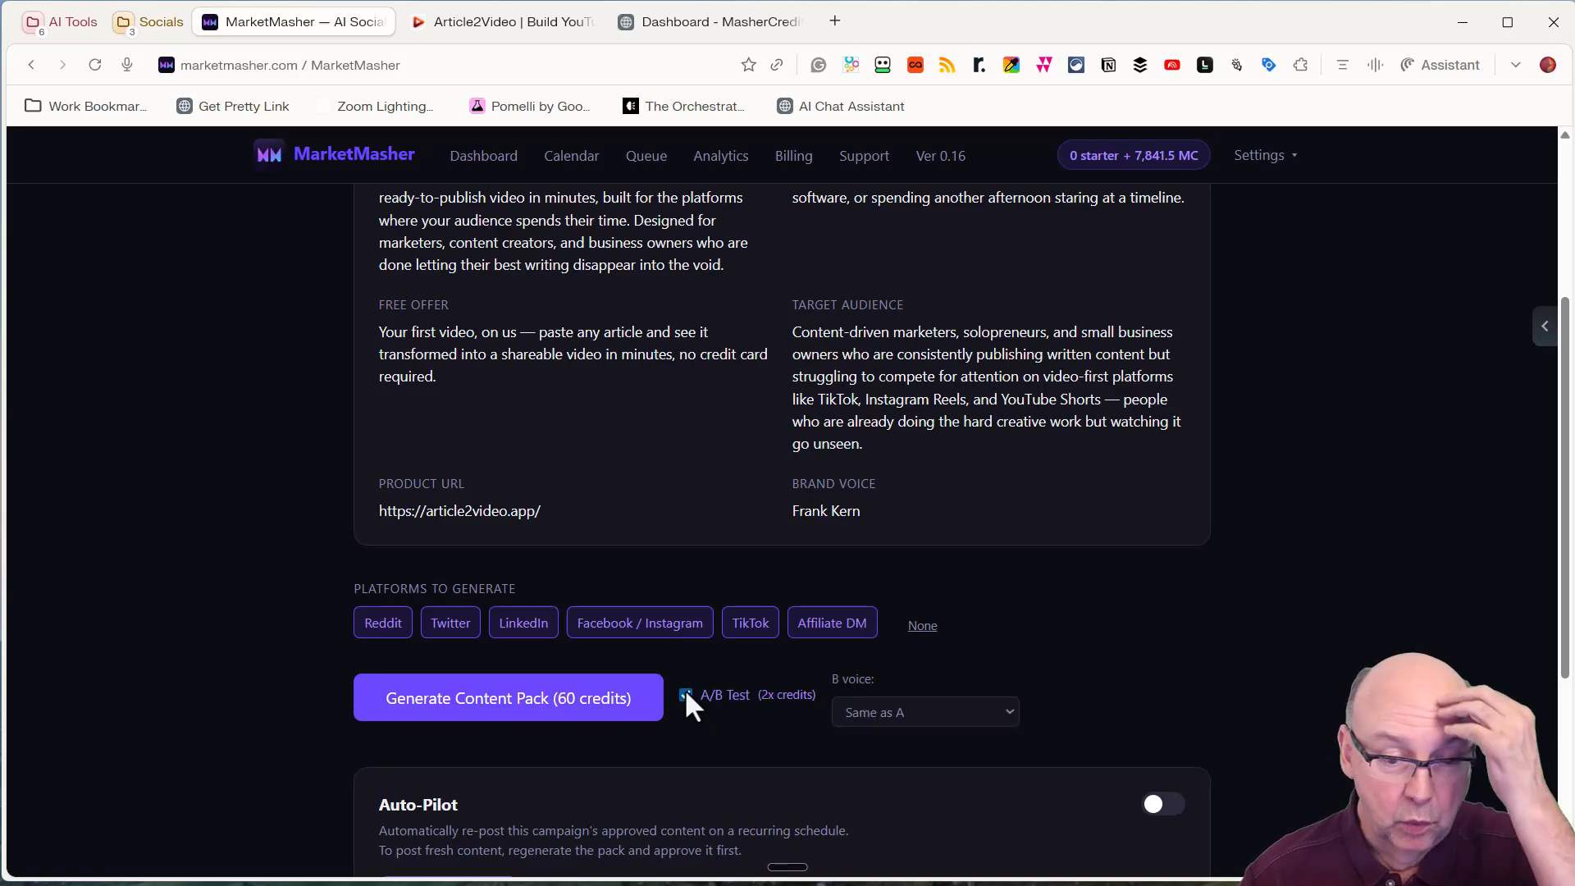
left_click(925, 714)
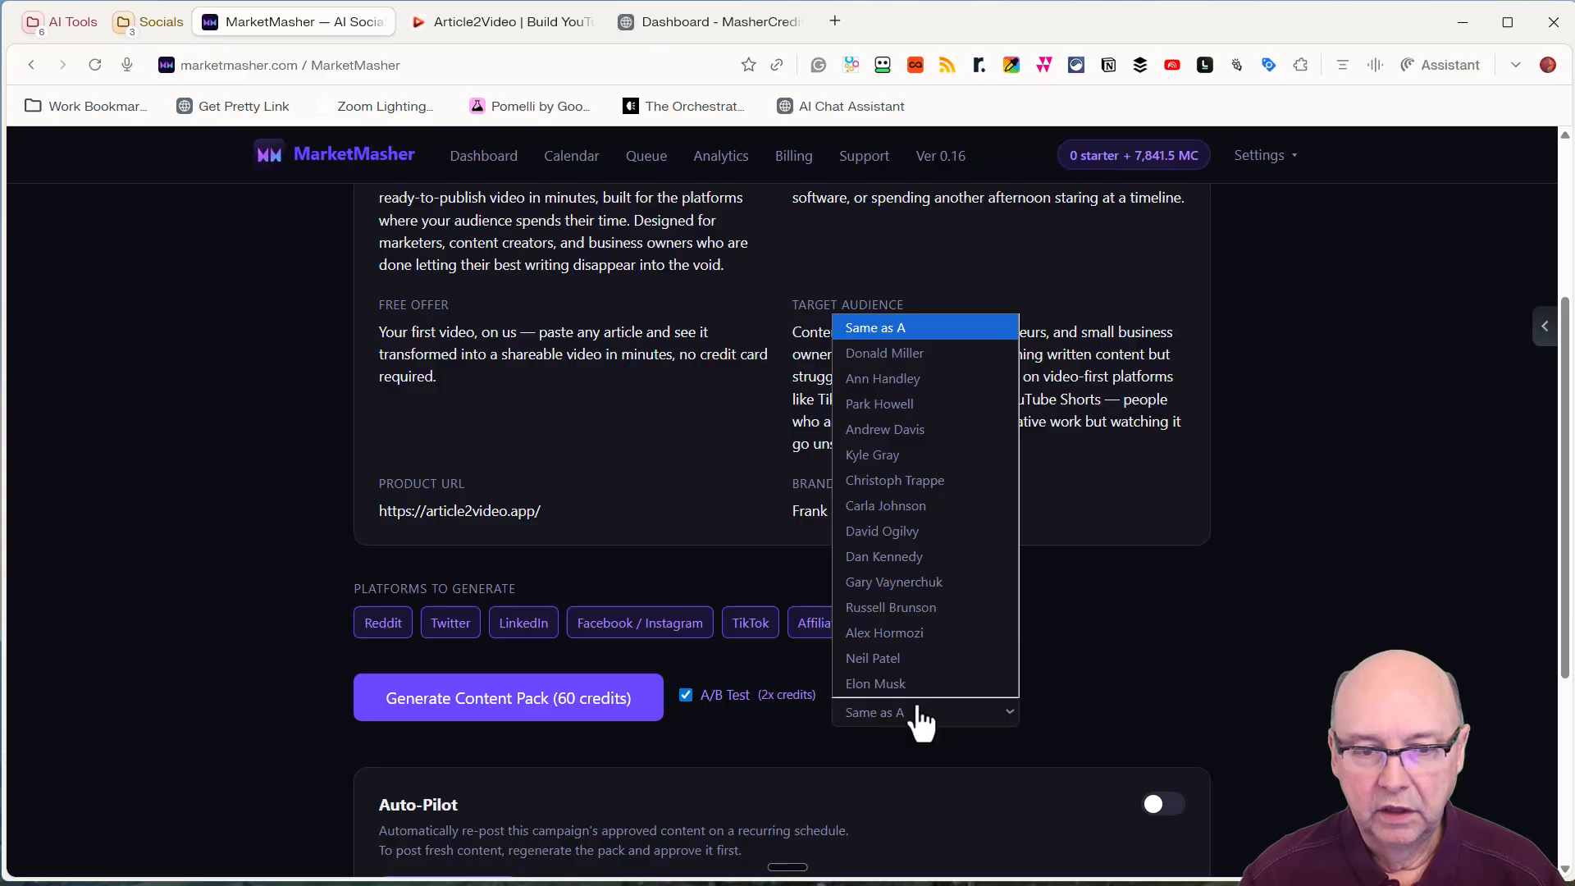
left_click(894, 529)
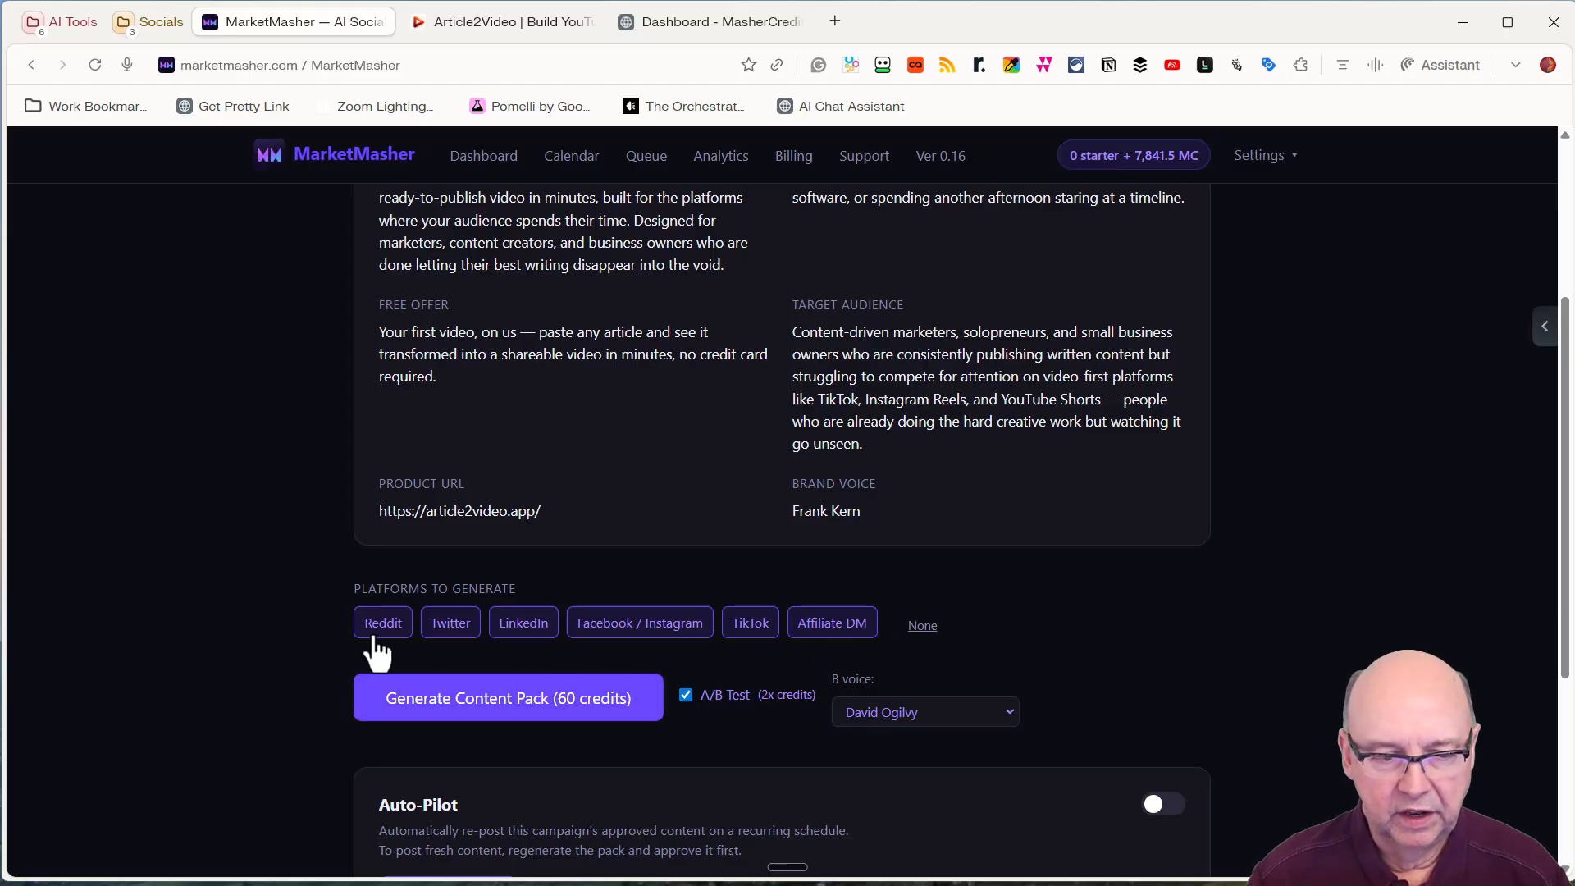
Clear all platforms to generate and select only Twitter and LinkedIn
left_click(922, 626)
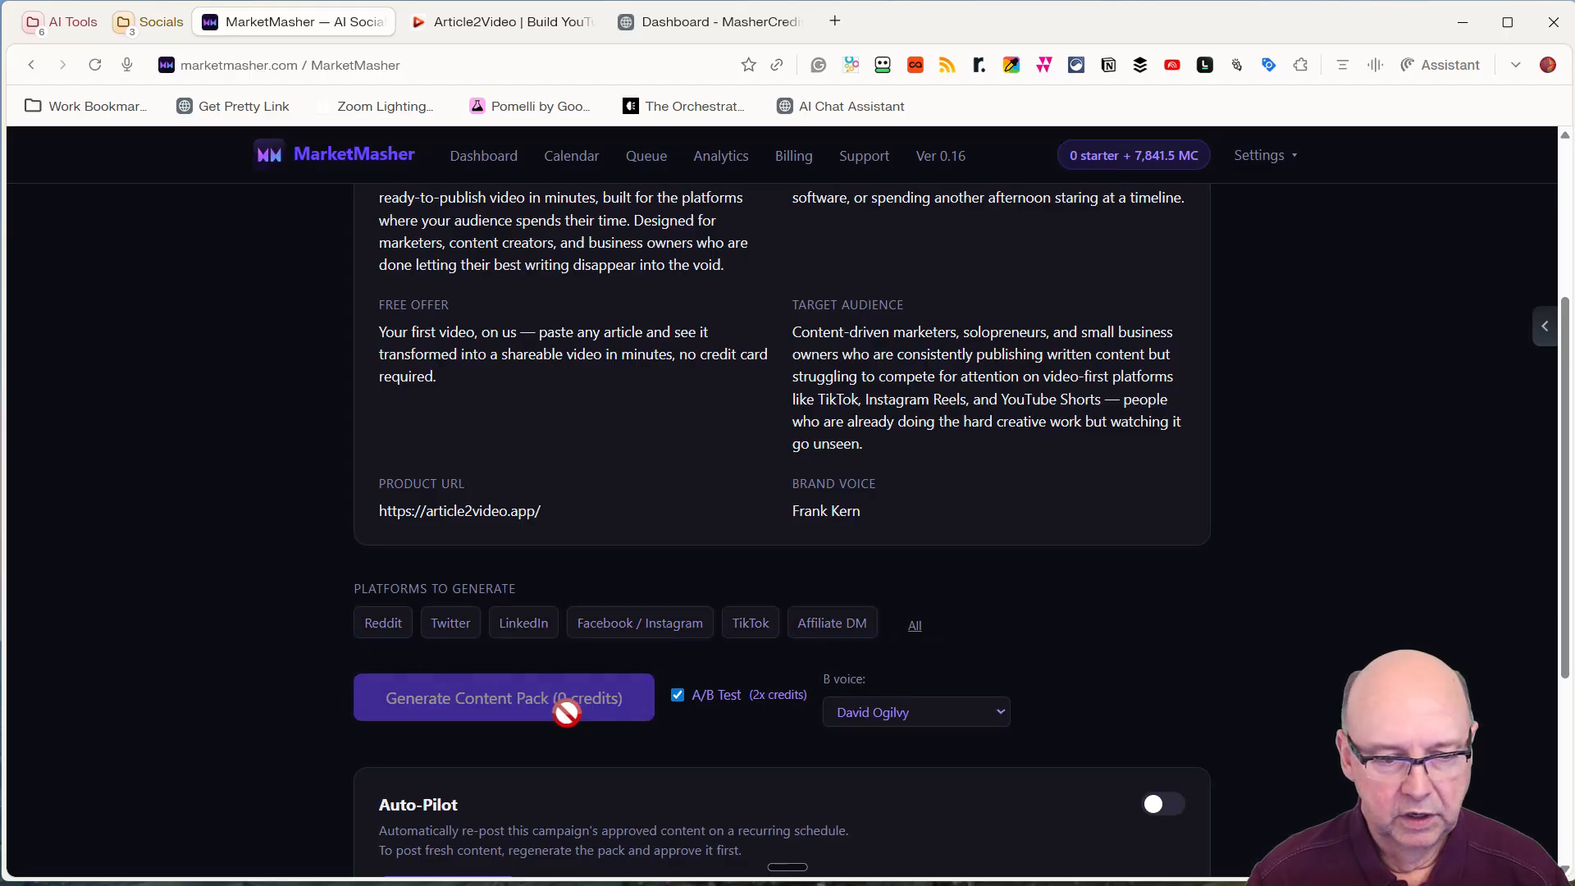
left_click(447, 630)
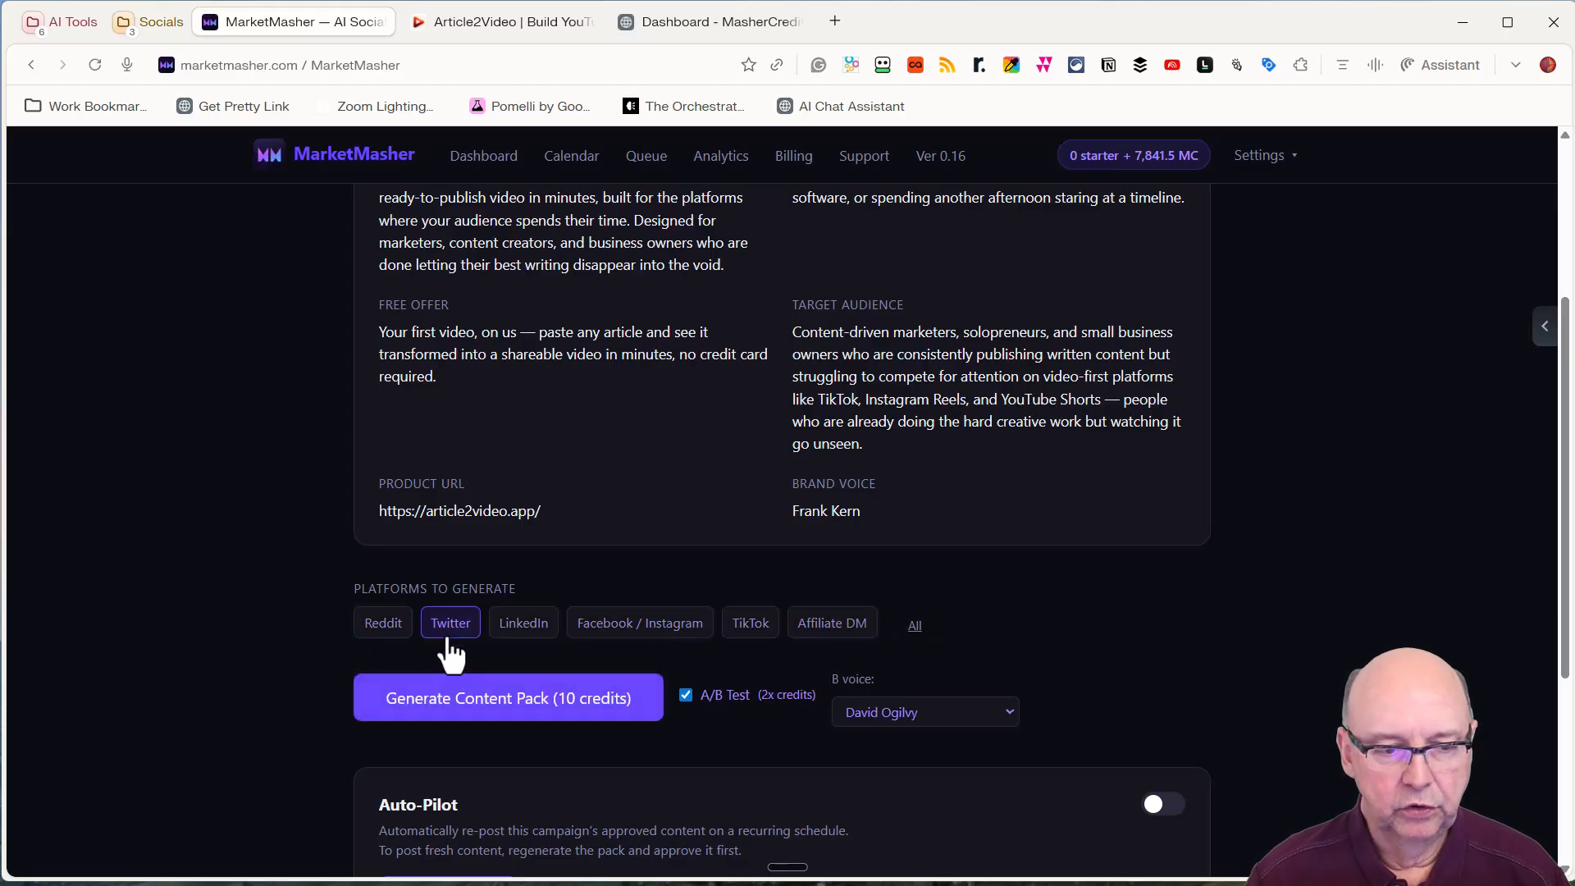
left_click(516, 630)
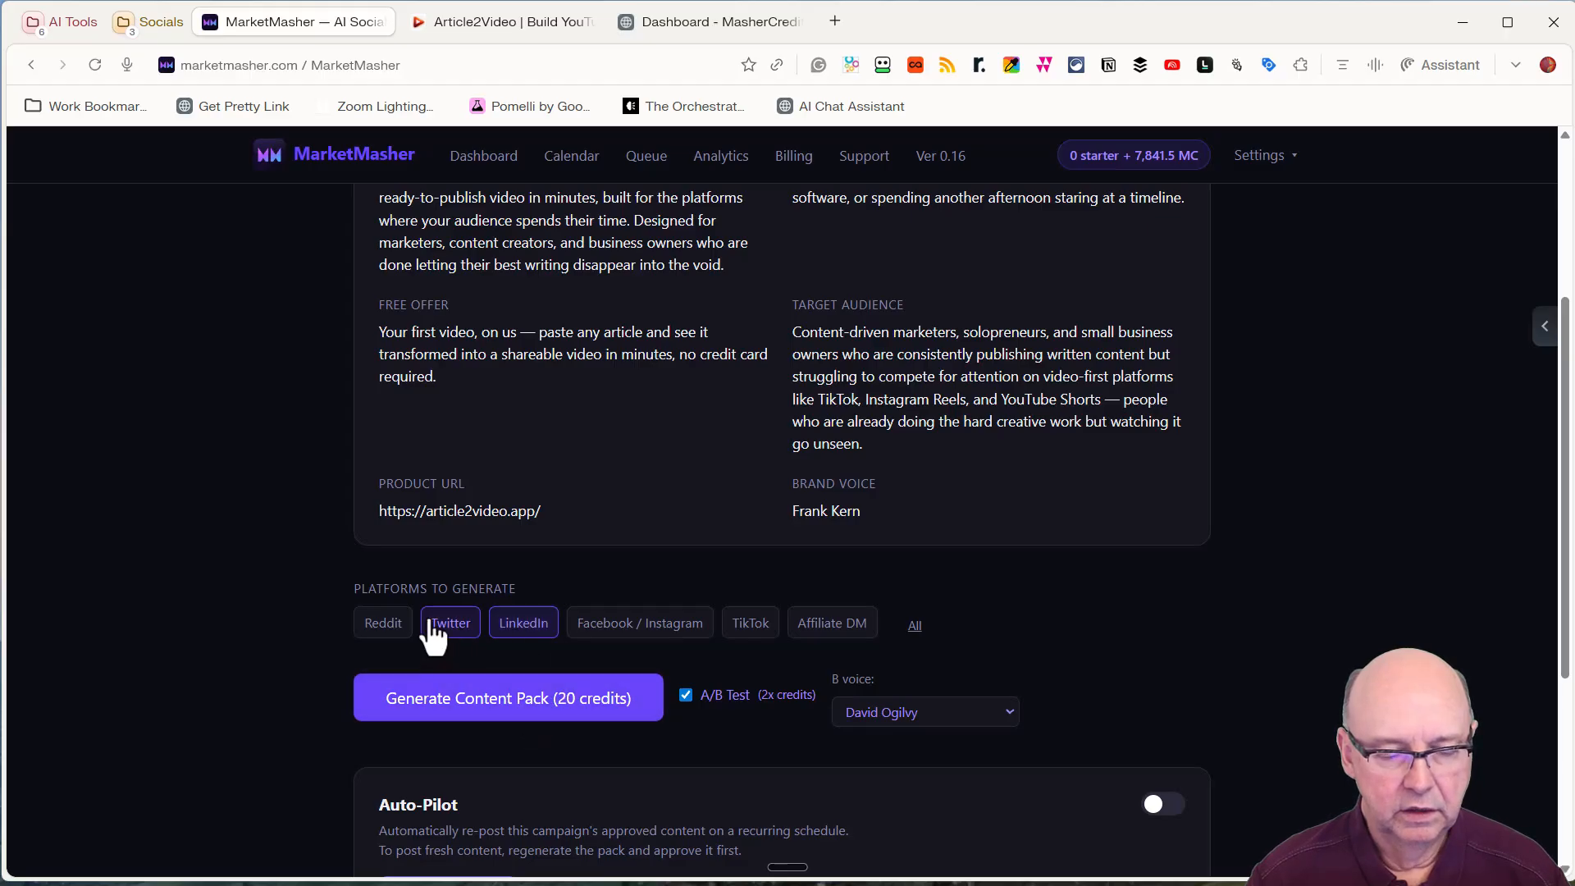
Generate the A/B-tested content pack for Twitter and LinkedIn
scroll(484, 763, "down", 3)
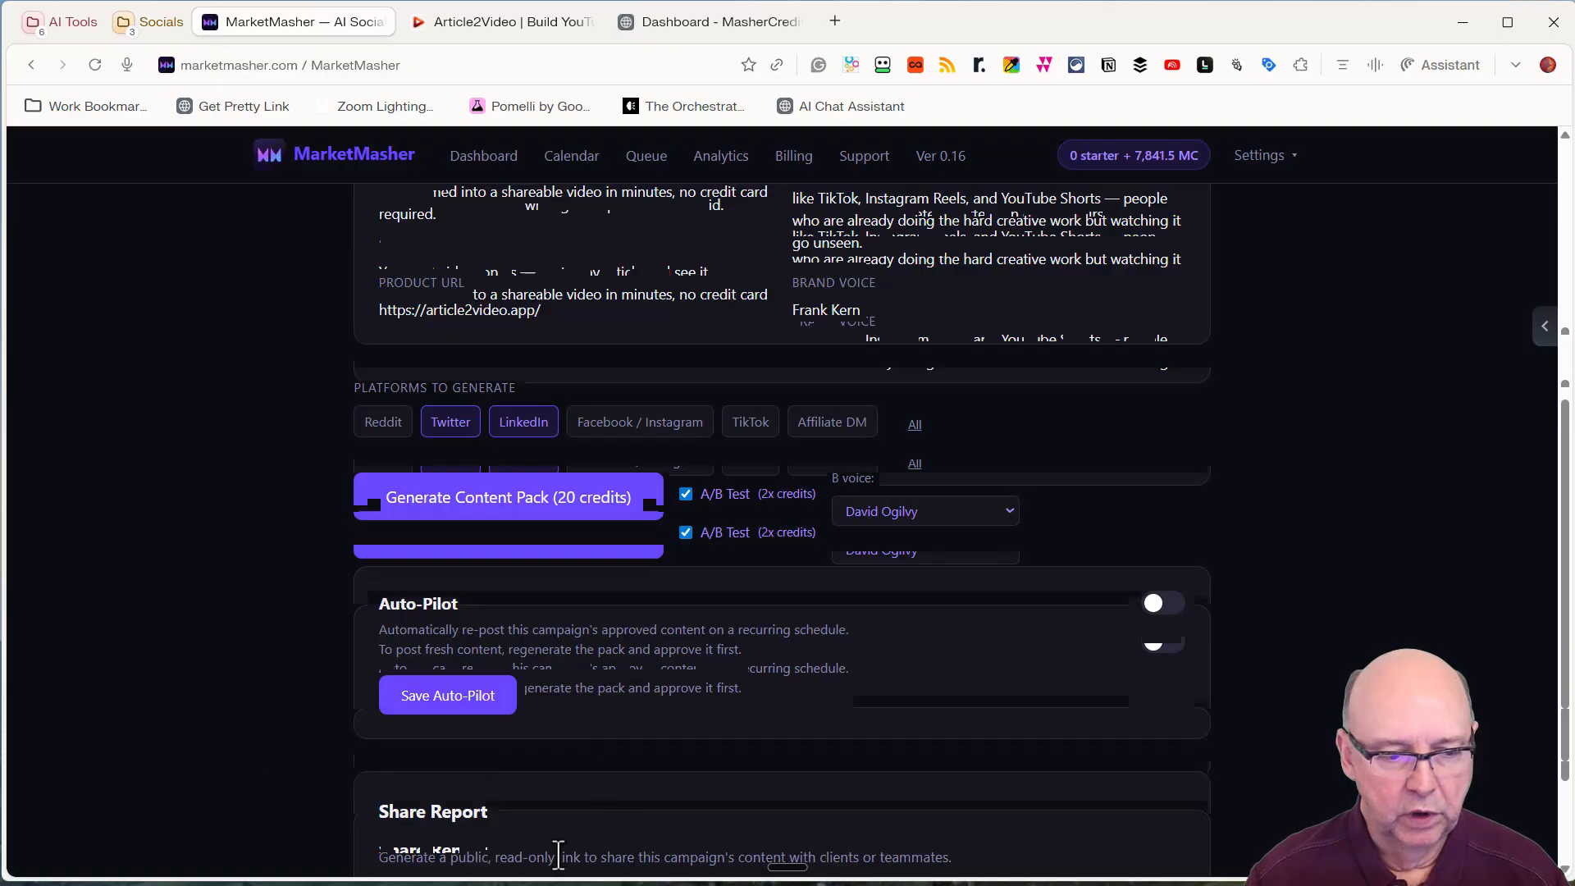
scroll(686, 701, "up", 1)
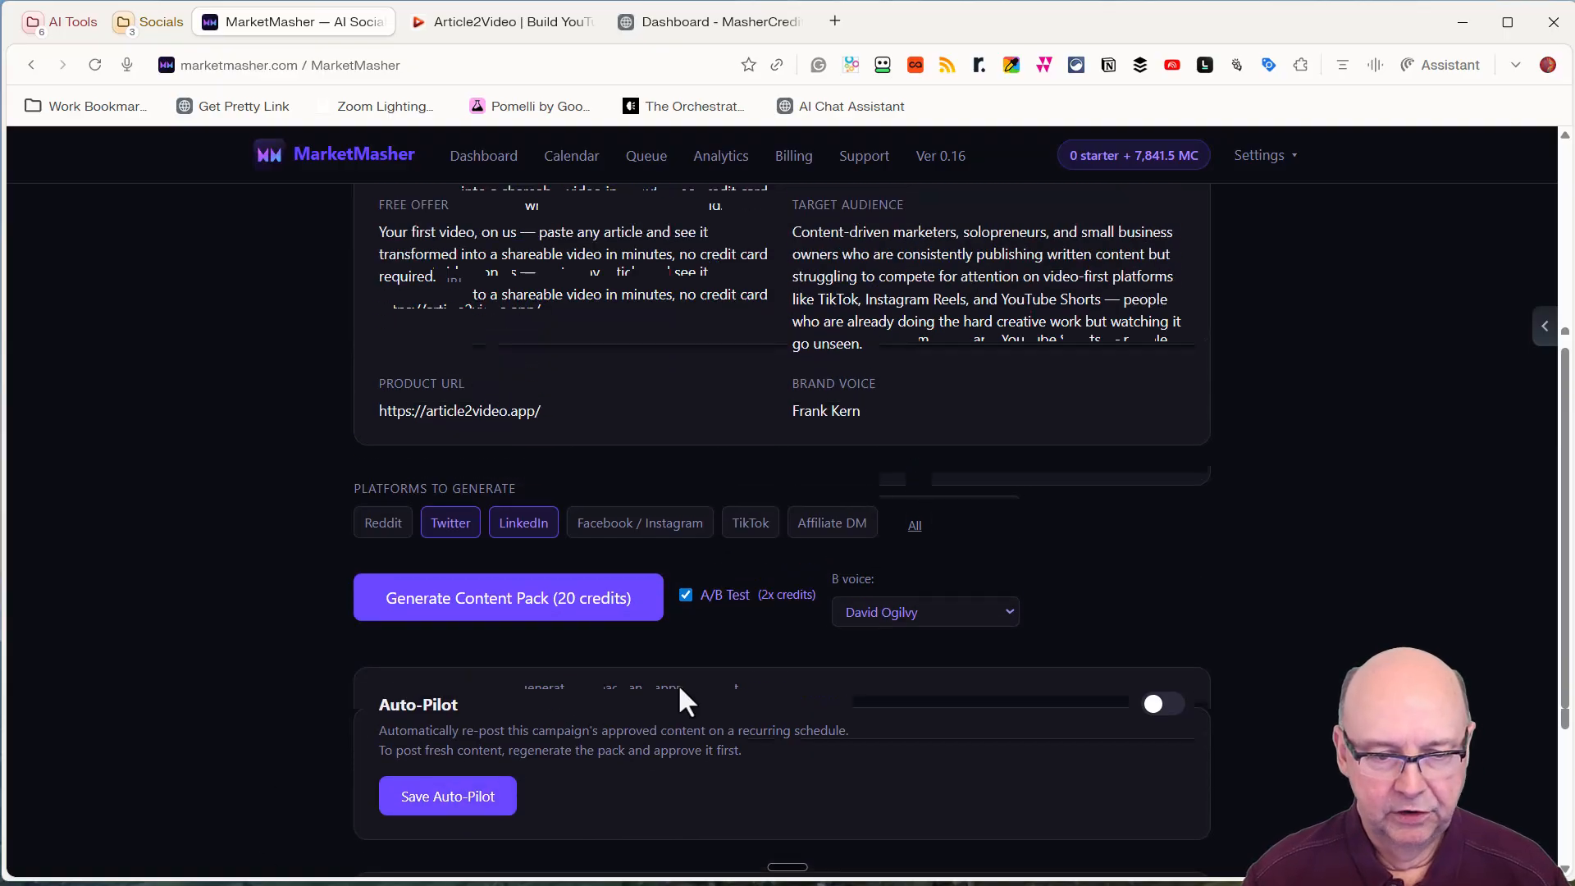
left_click(498, 608)
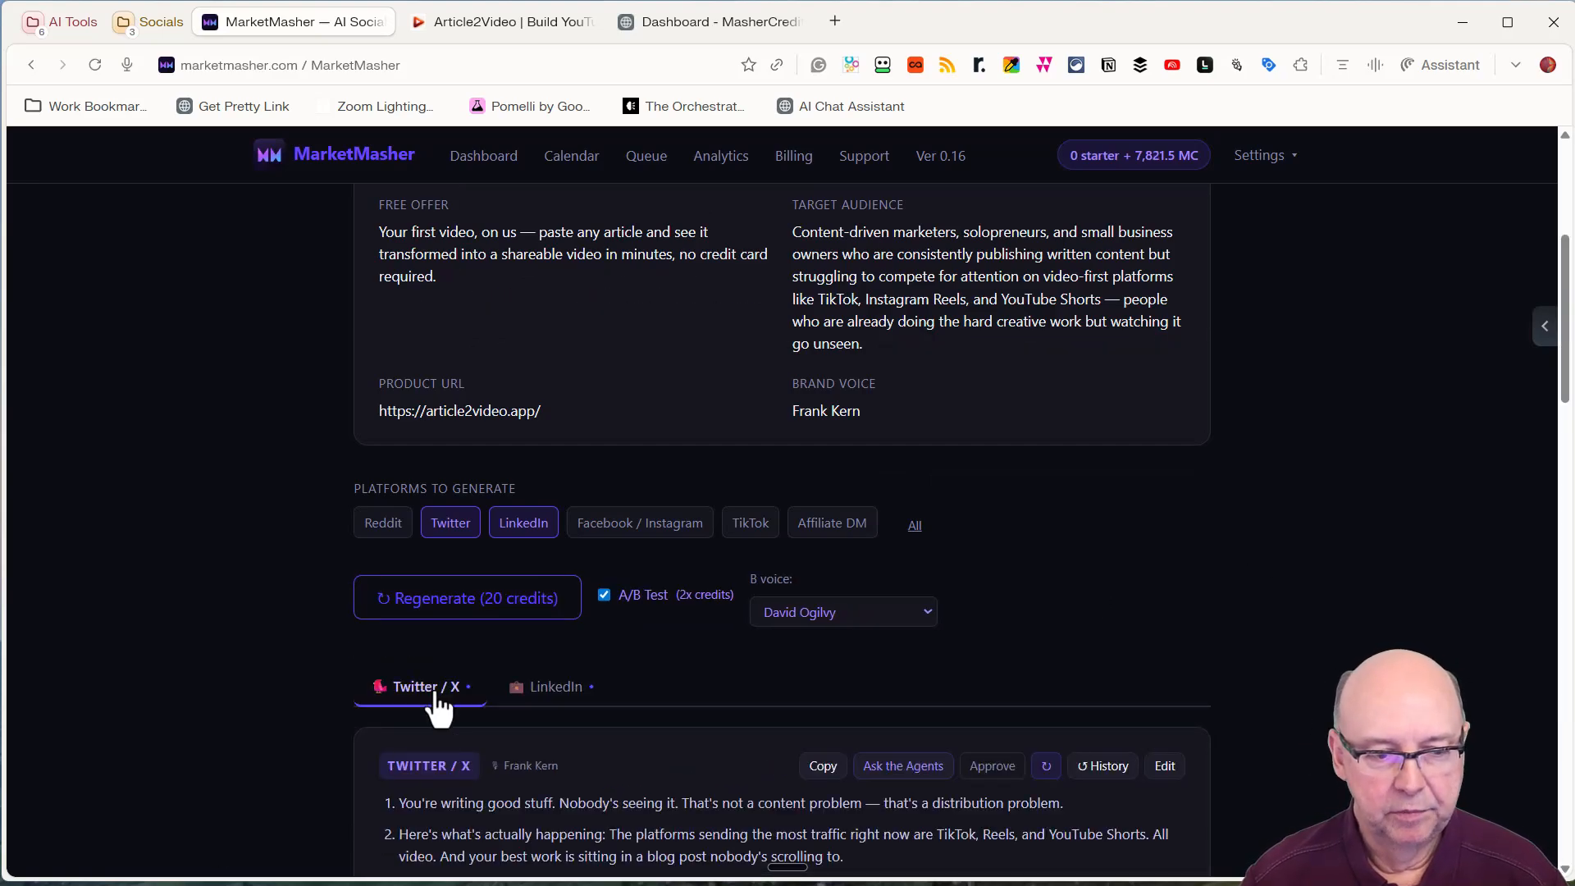
Review the generated LinkedIn post and the Twitter / X thread written in the Frank Kern voice
scroll(443, 712, "down", 3)
left_click(550, 398)
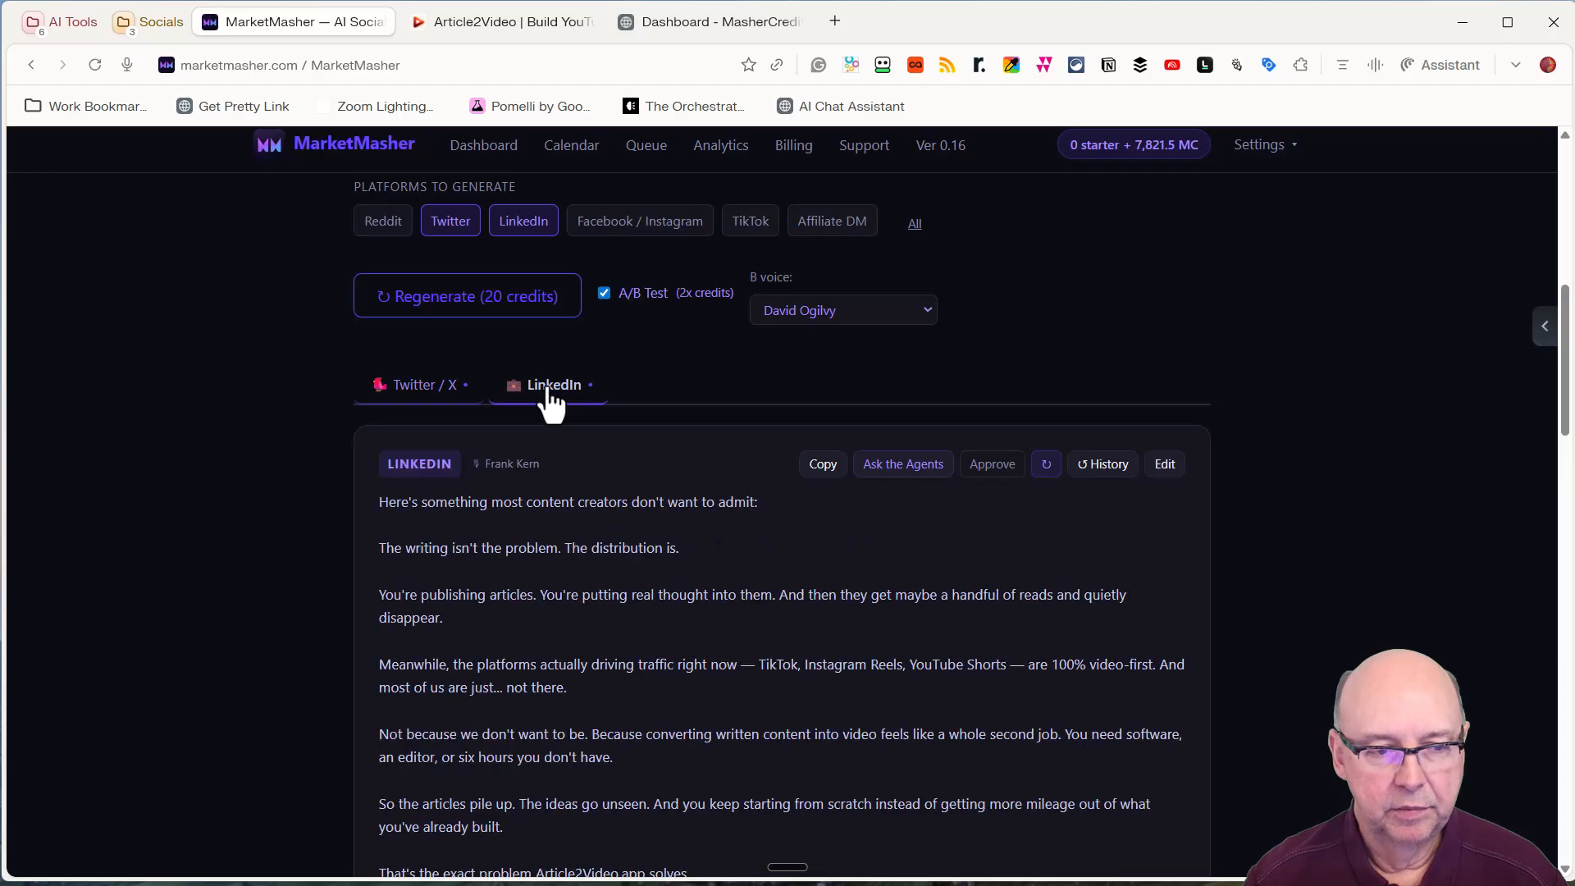
left_click(415, 396)
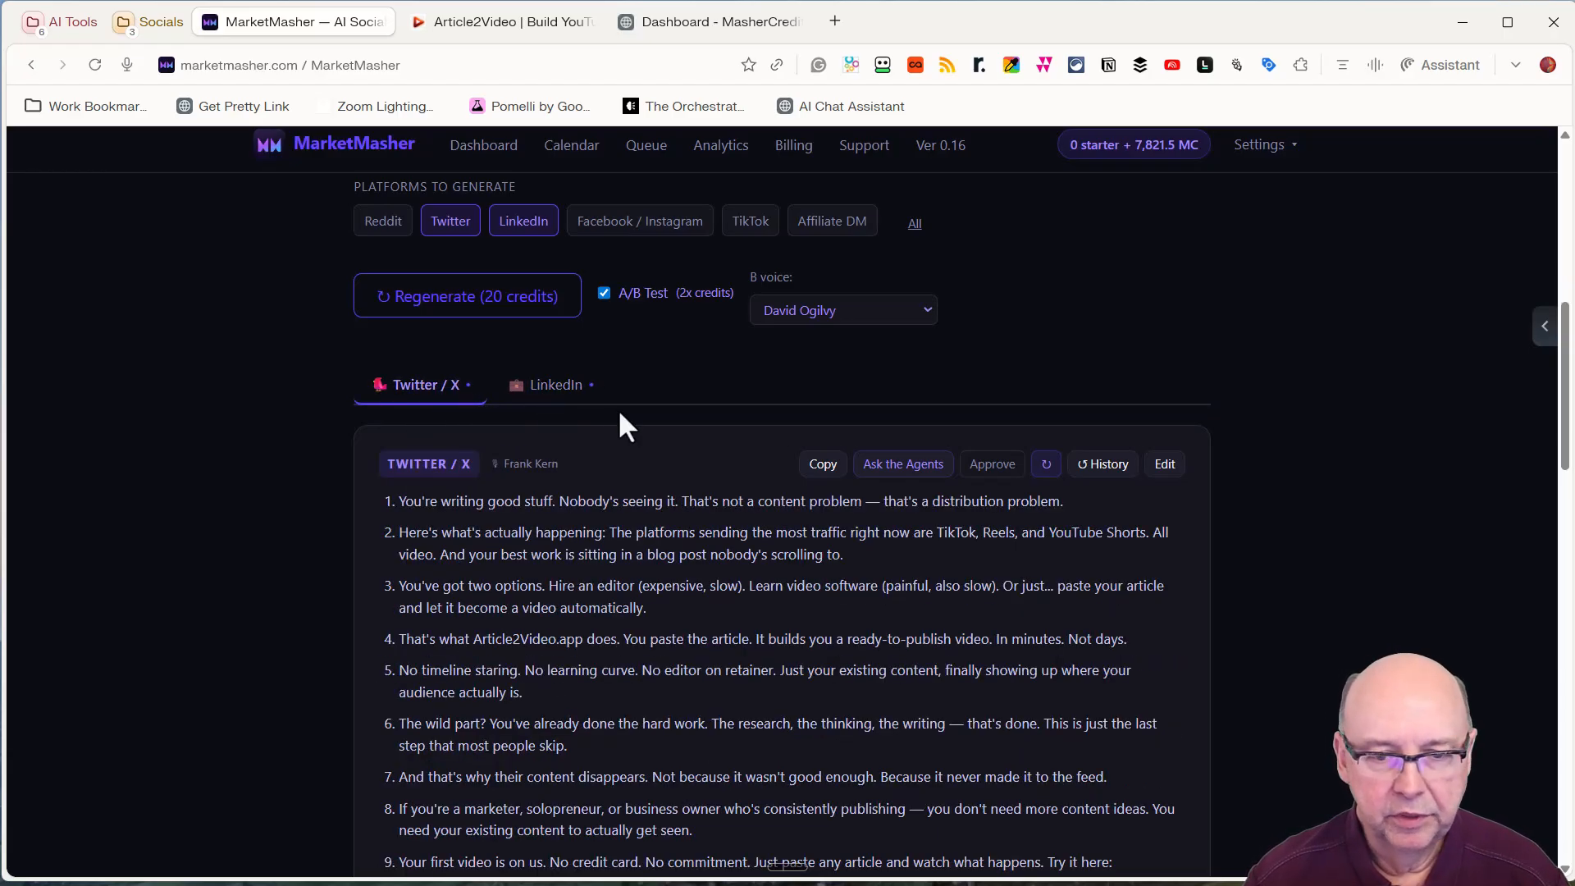
scroll(606, 476, "down", 2)
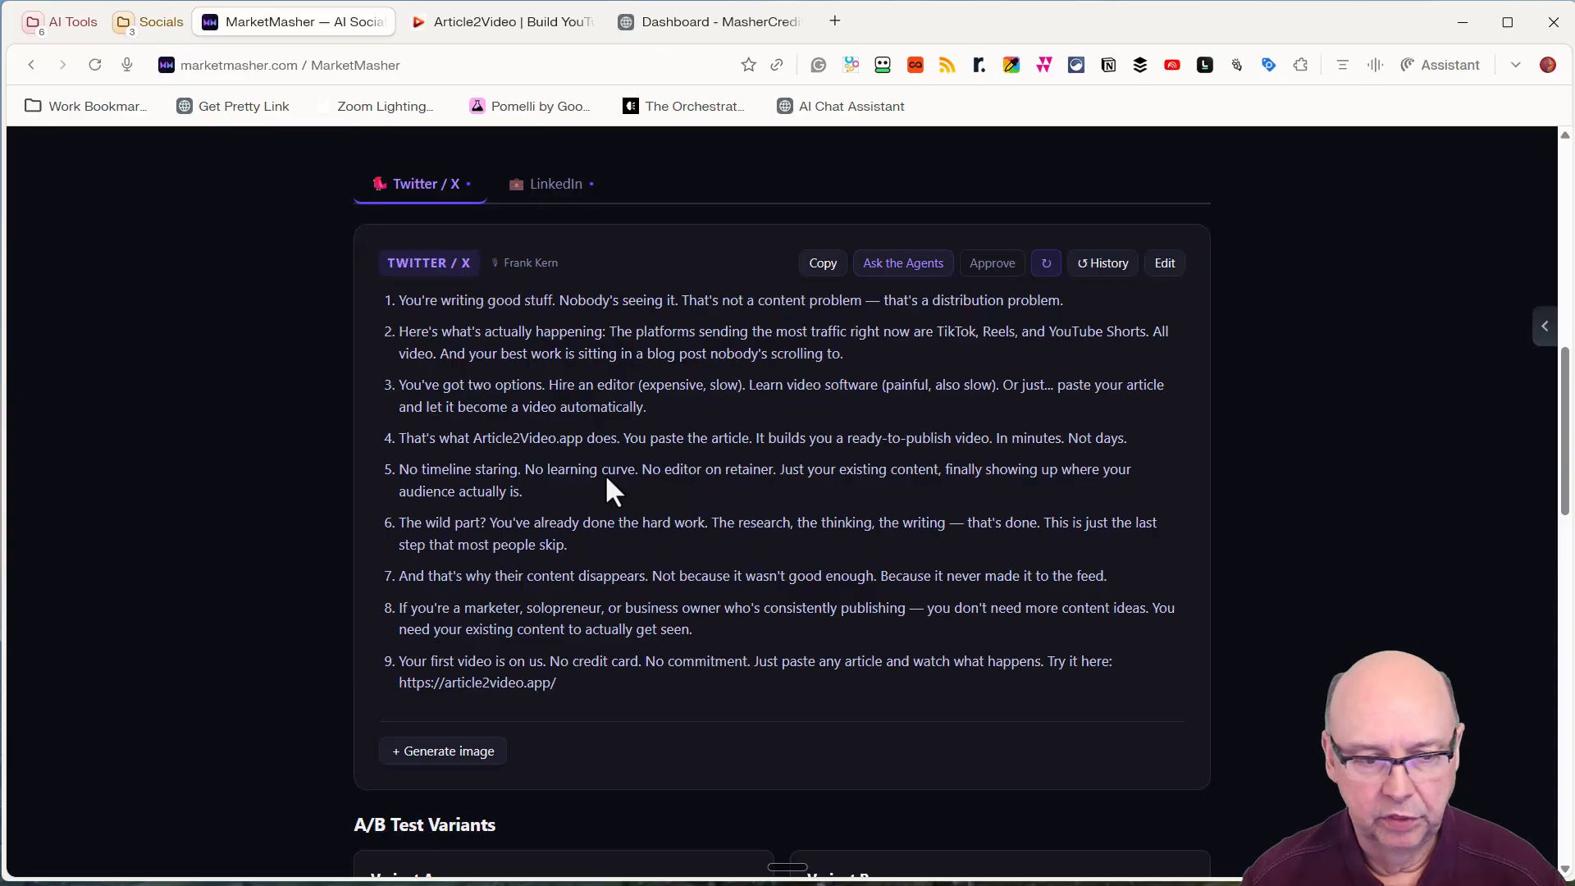
scroll(604, 474, "up", 2)
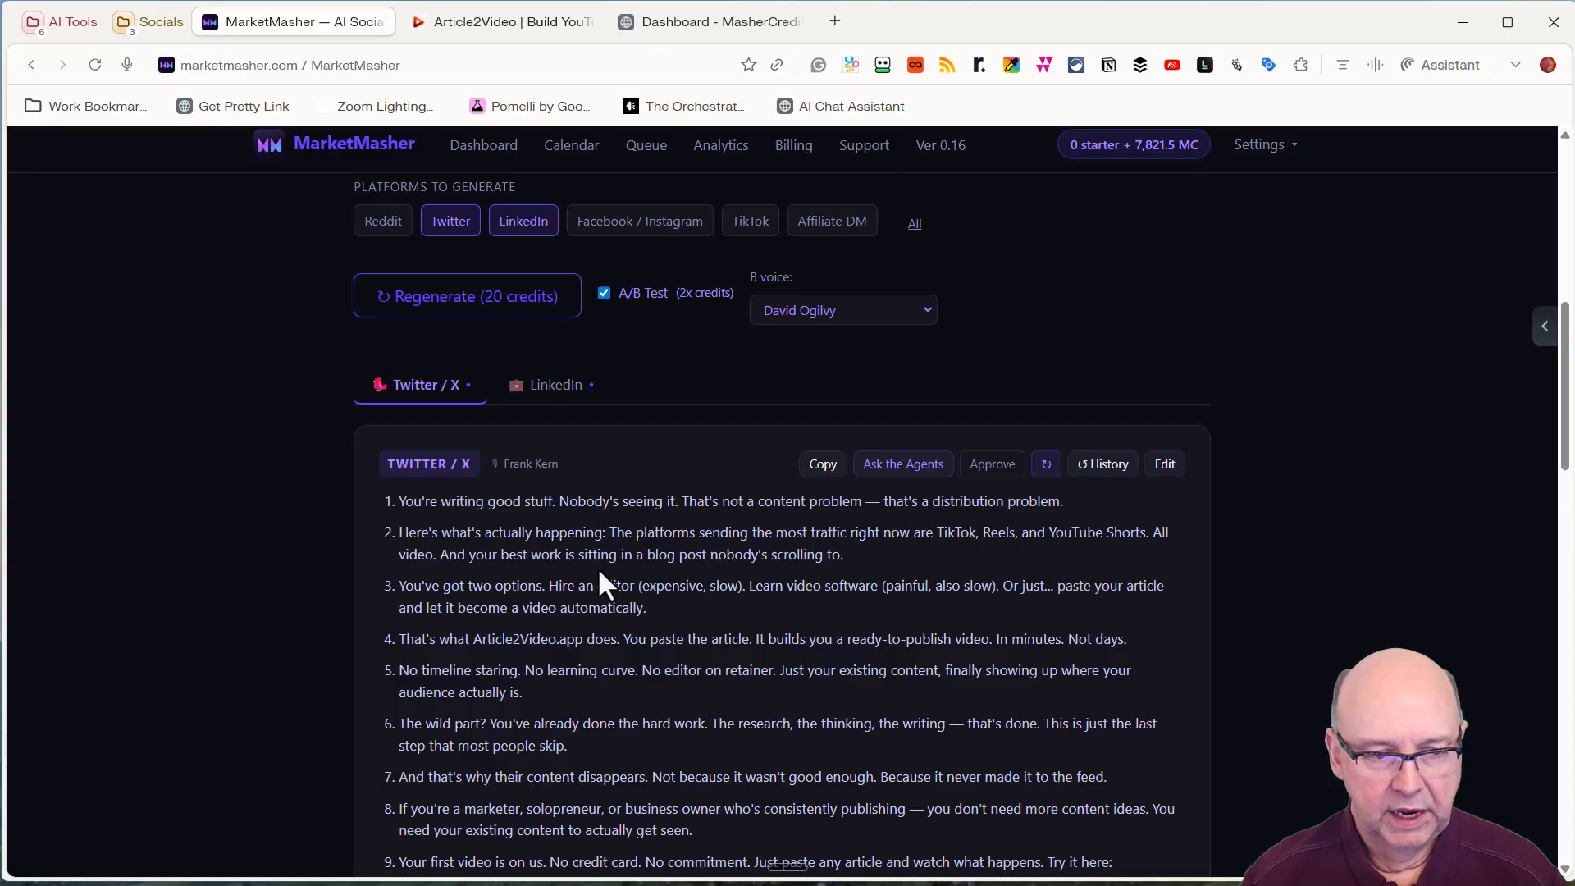
scroll(600, 571, "down", 1)
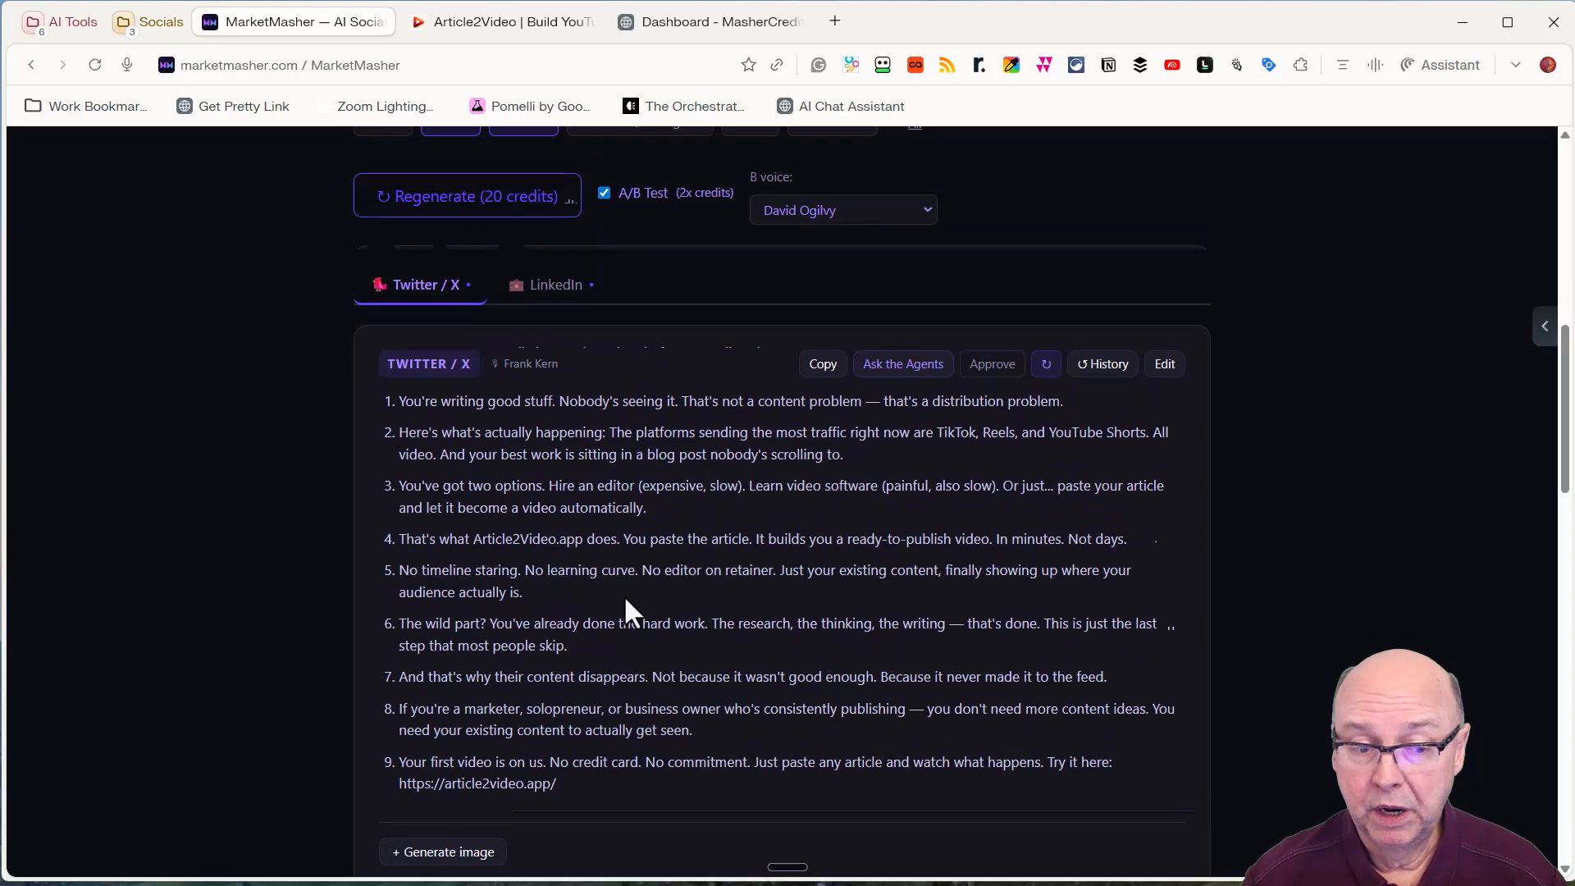
scroll(623, 592, "down", 1)
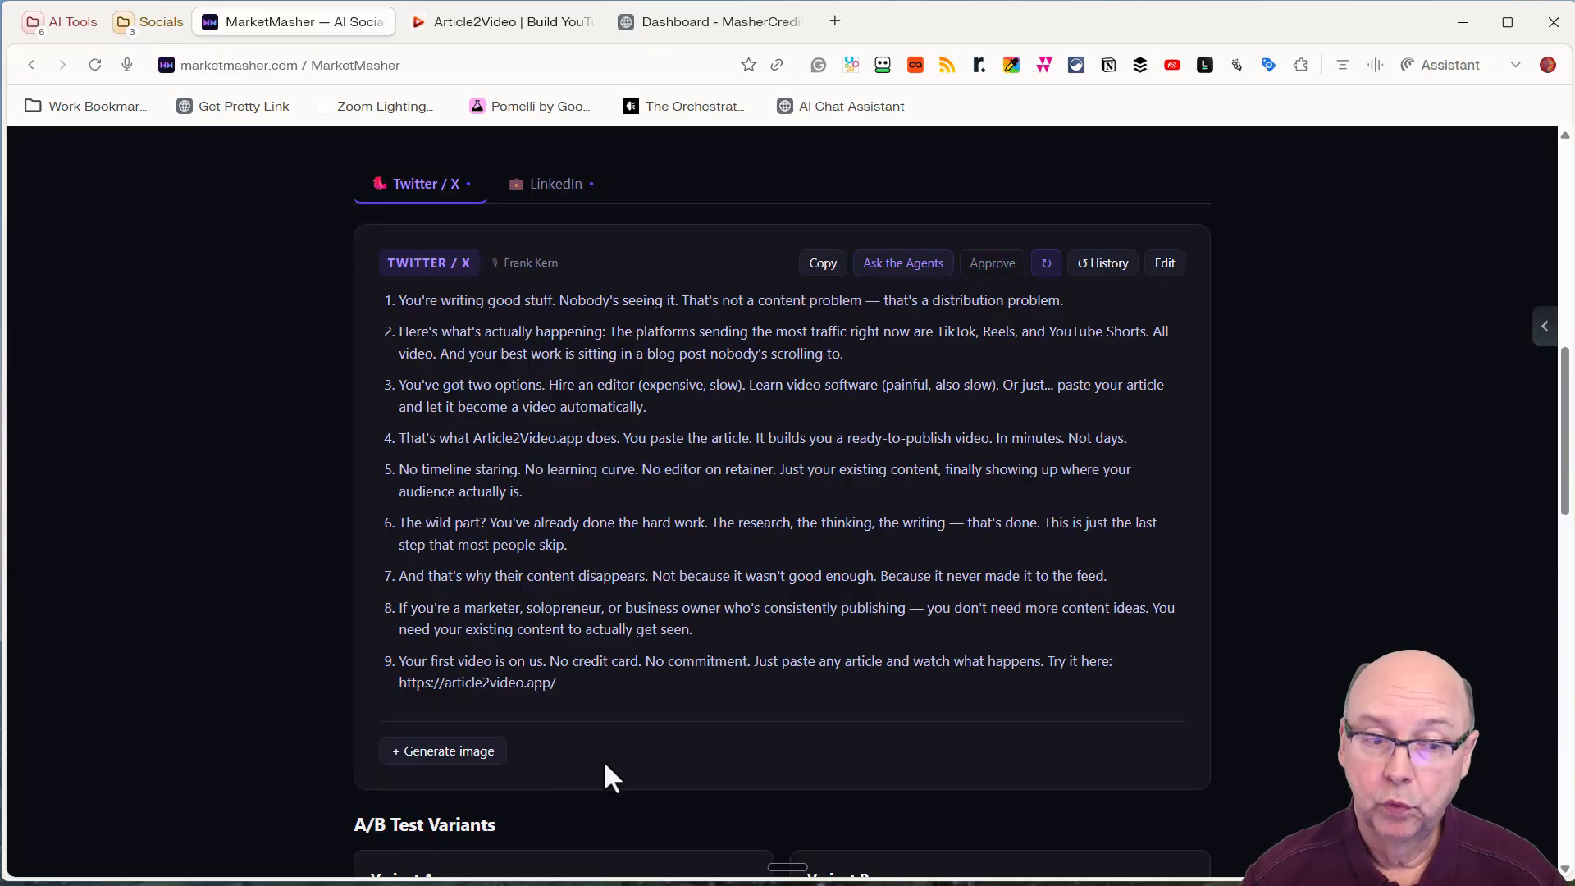
Compare Variant A in the Frank Kern voice with Variant B in the David Ogilvy voice for the Twitter / X copy
scroll(603, 771, "down", 3)
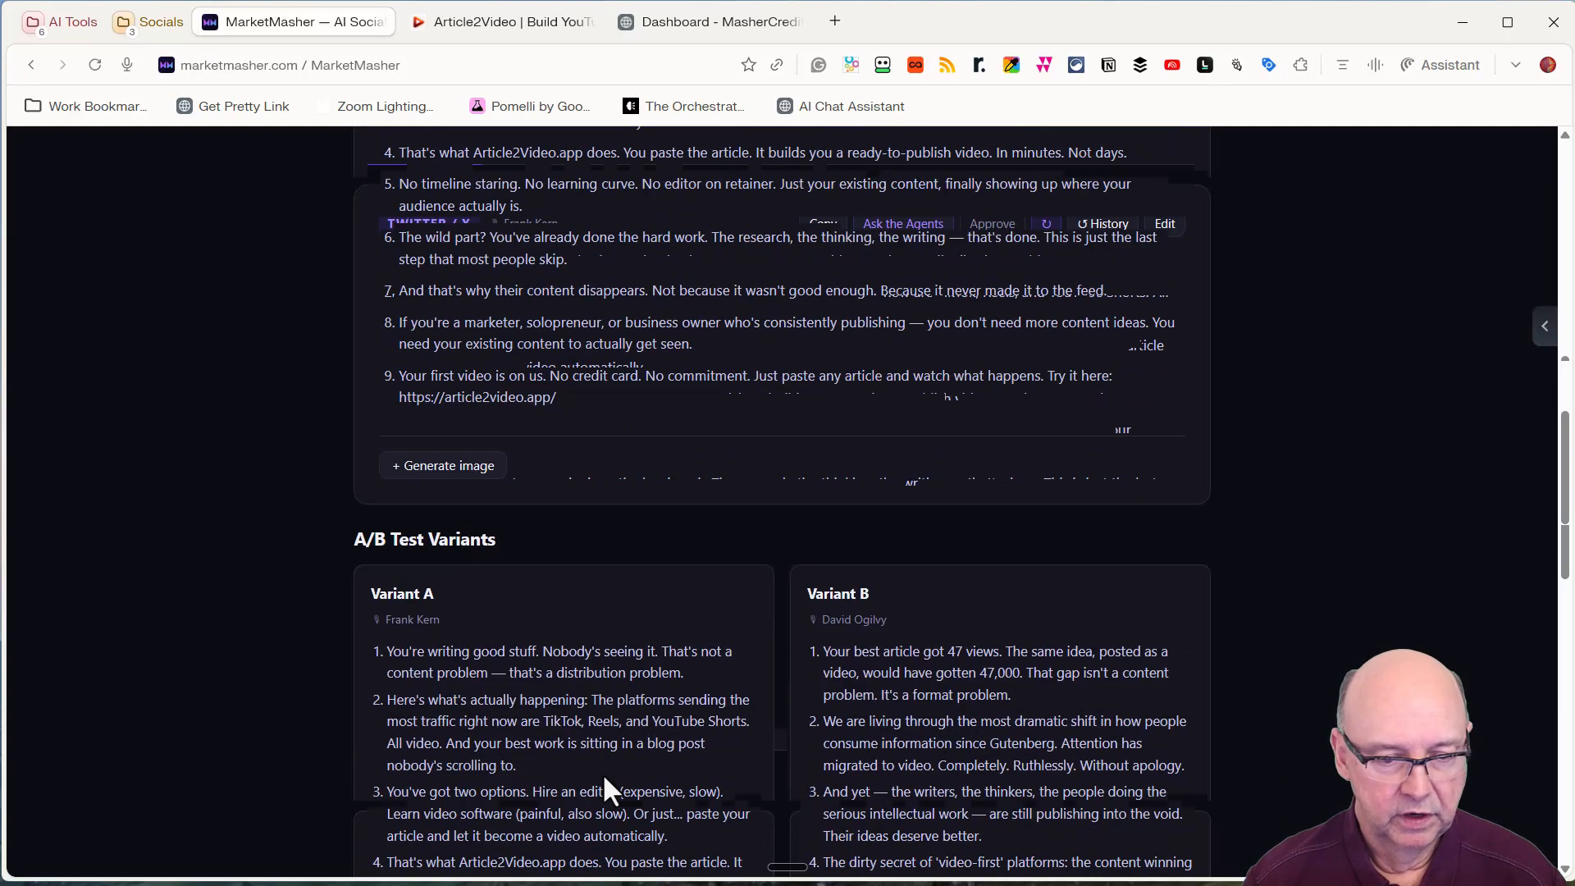
scroll(627, 685, "down", 2)
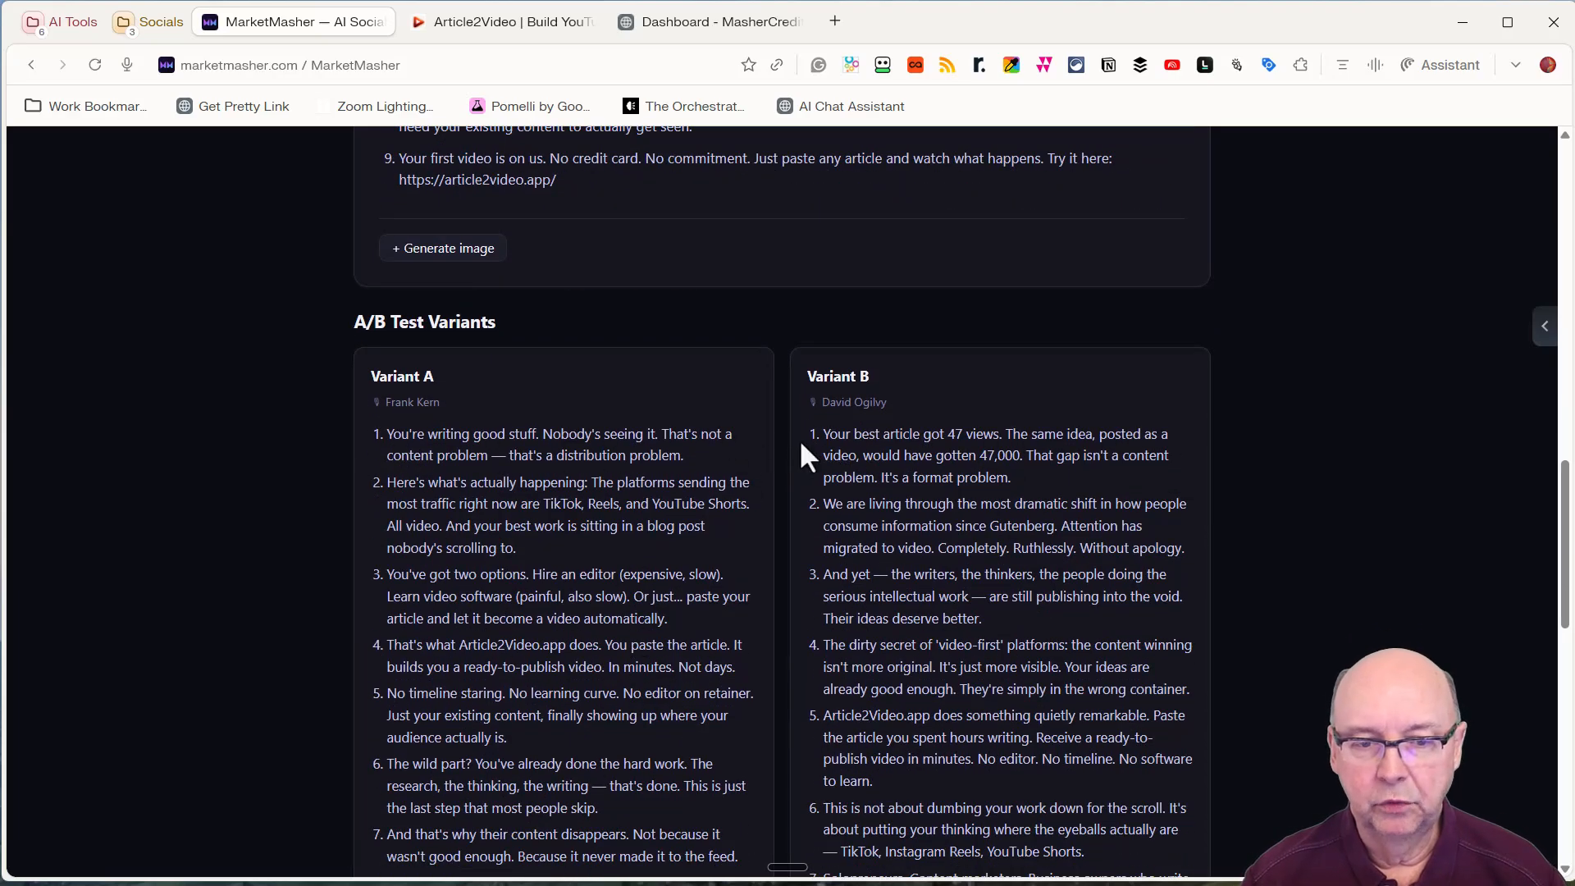
scroll(515, 566, "up", 7)
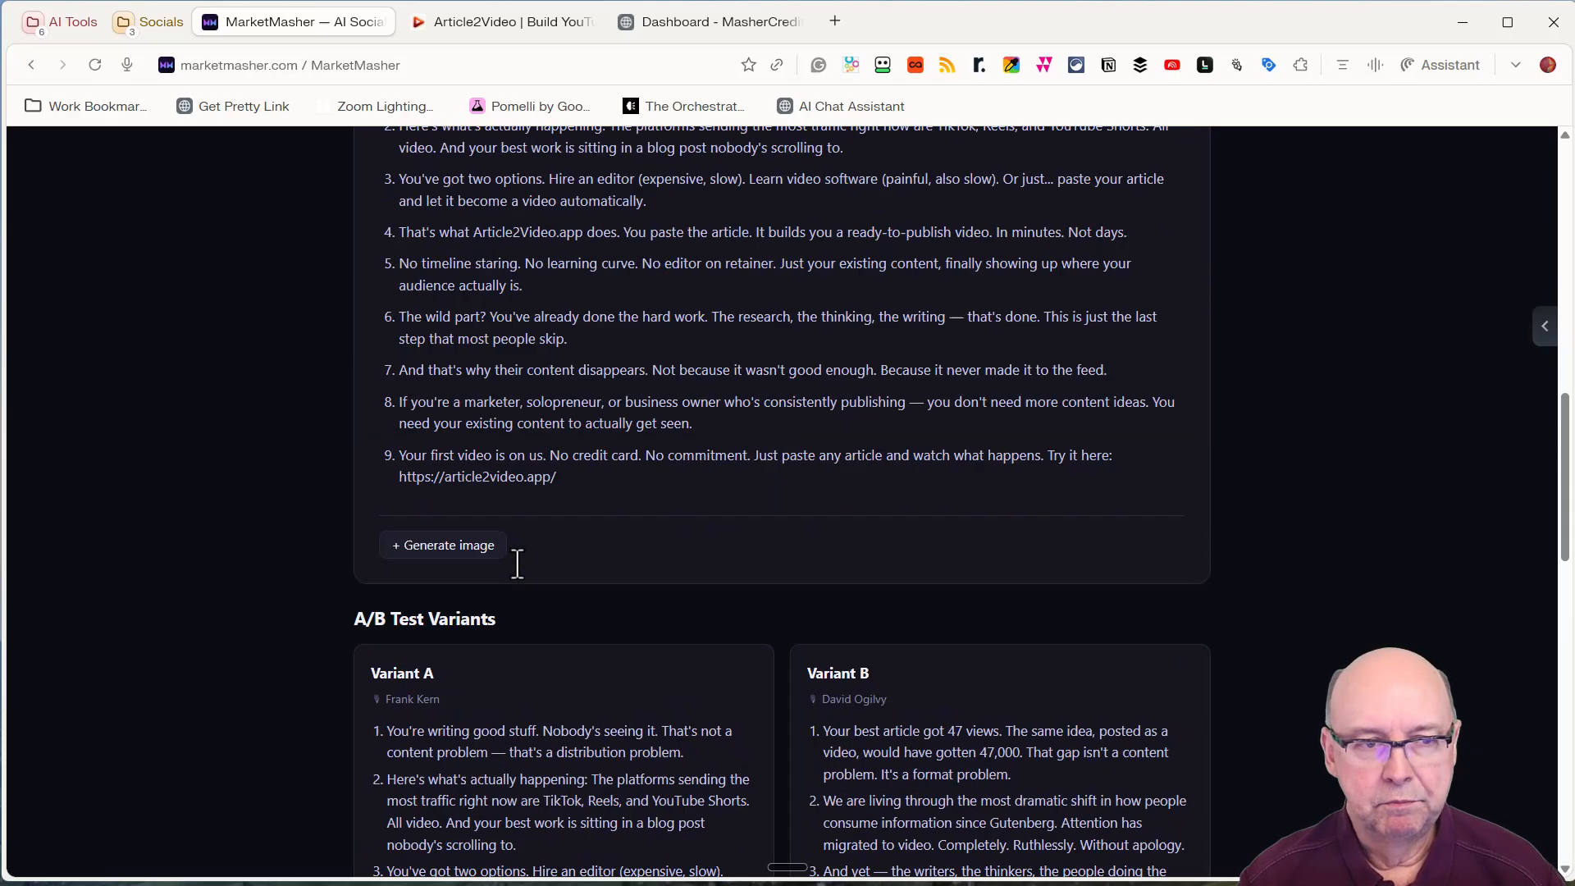
scroll(520, 547, "up", 6)
scroll(788, 299, "down", 6)
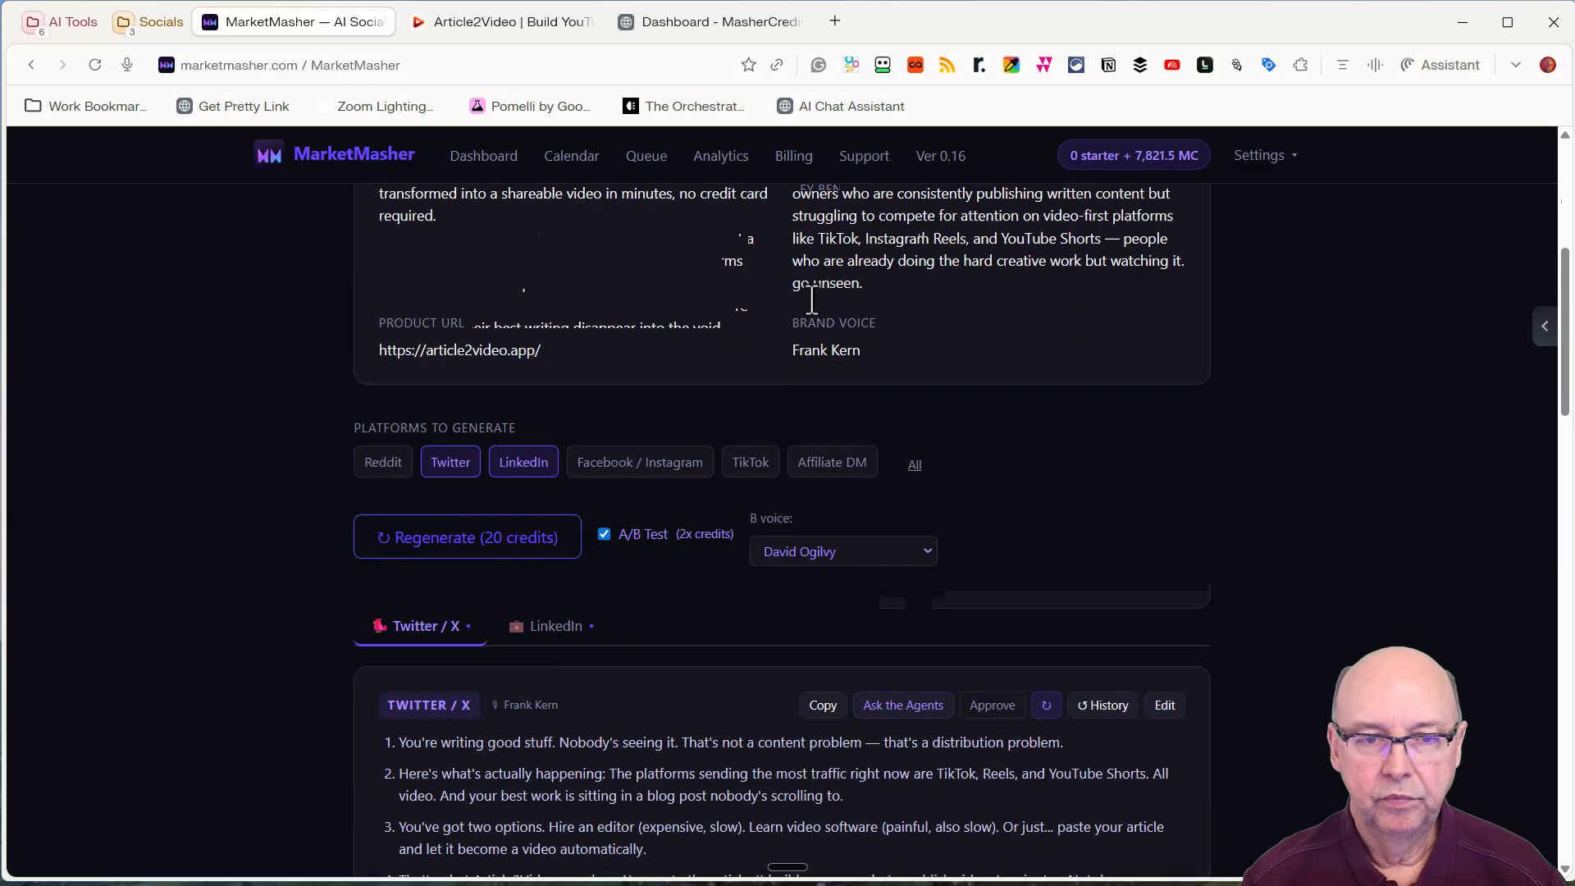
scroll(814, 299, "down", 8)
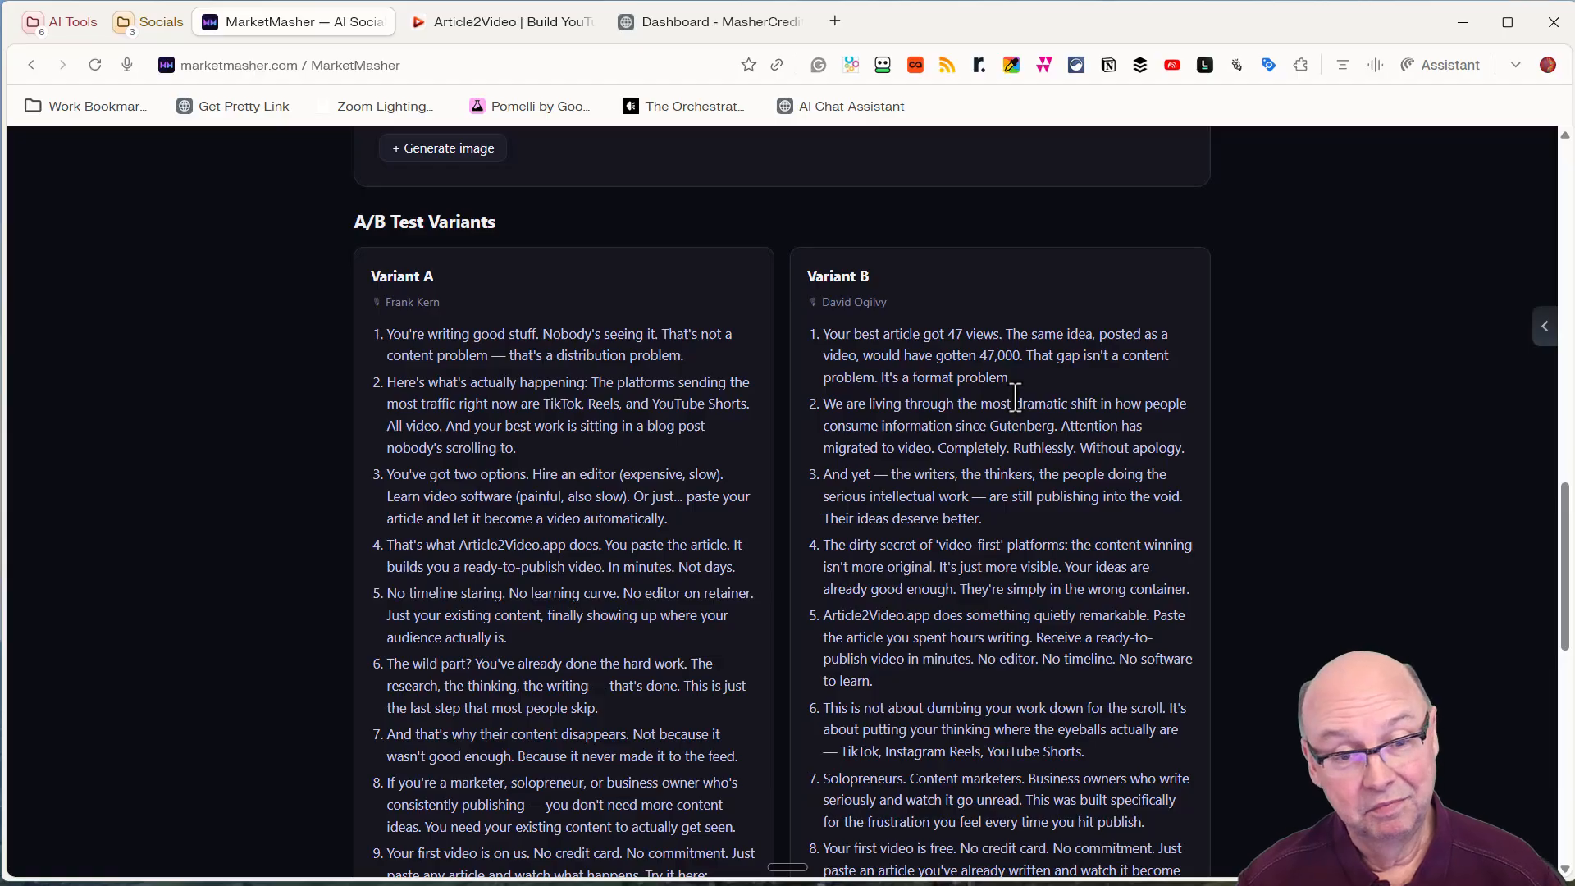
scroll(1014, 400, "down", 6)
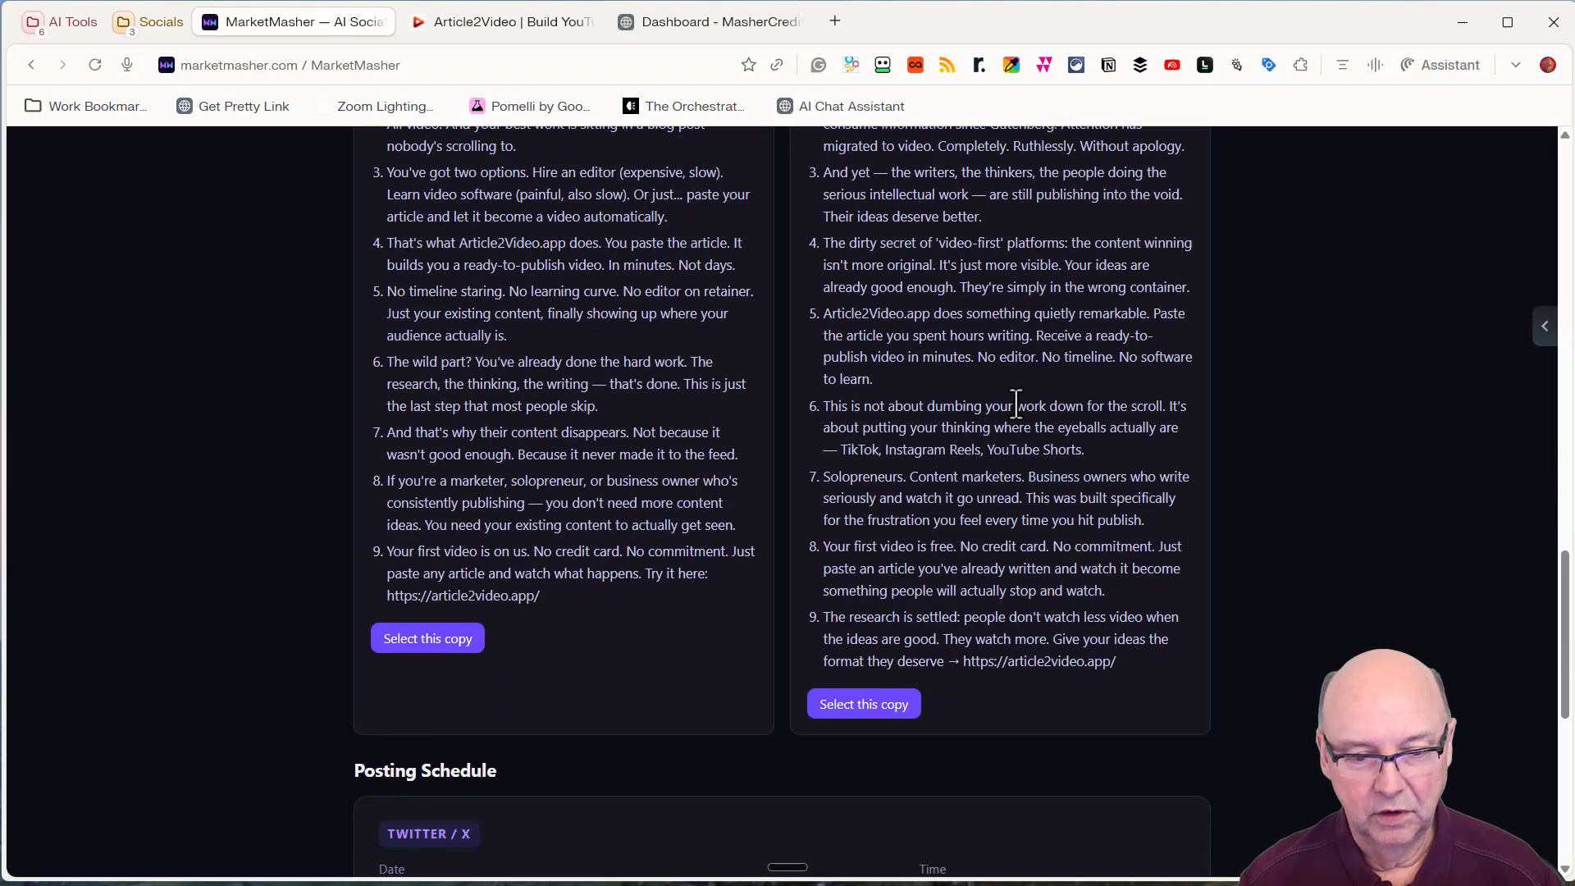
scroll(1018, 419, "up", 12)
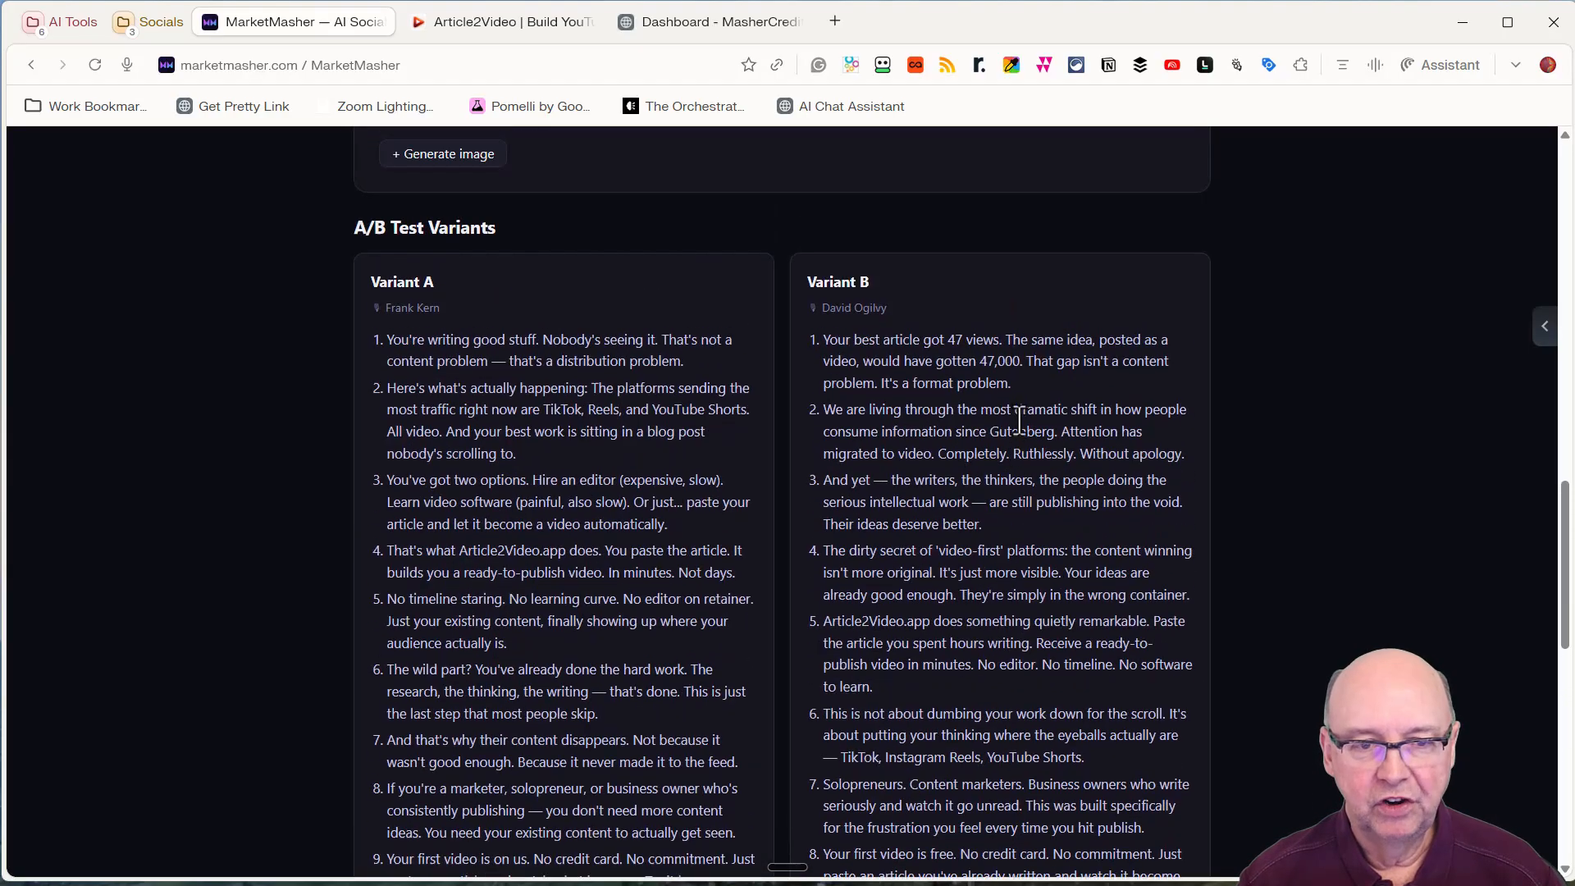
scroll(1020, 429, "up", 3)
scroll(634, 393, "down", 1)
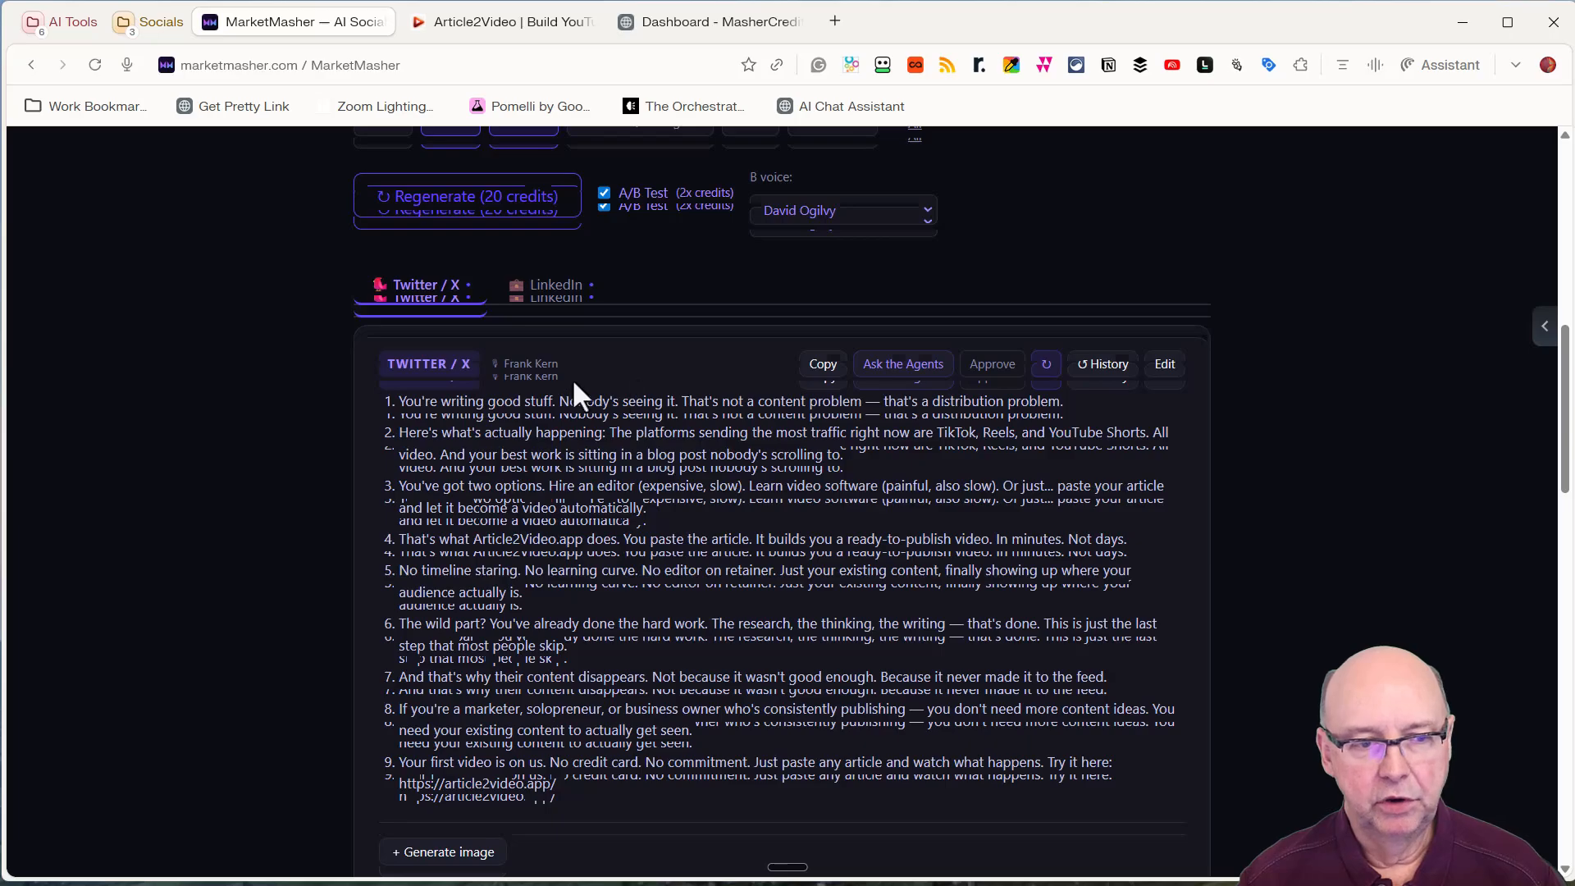
Select the David Ogilvy Variant B as the Twitter / X copy and check the updated thread
scroll(573, 378, "down", 8)
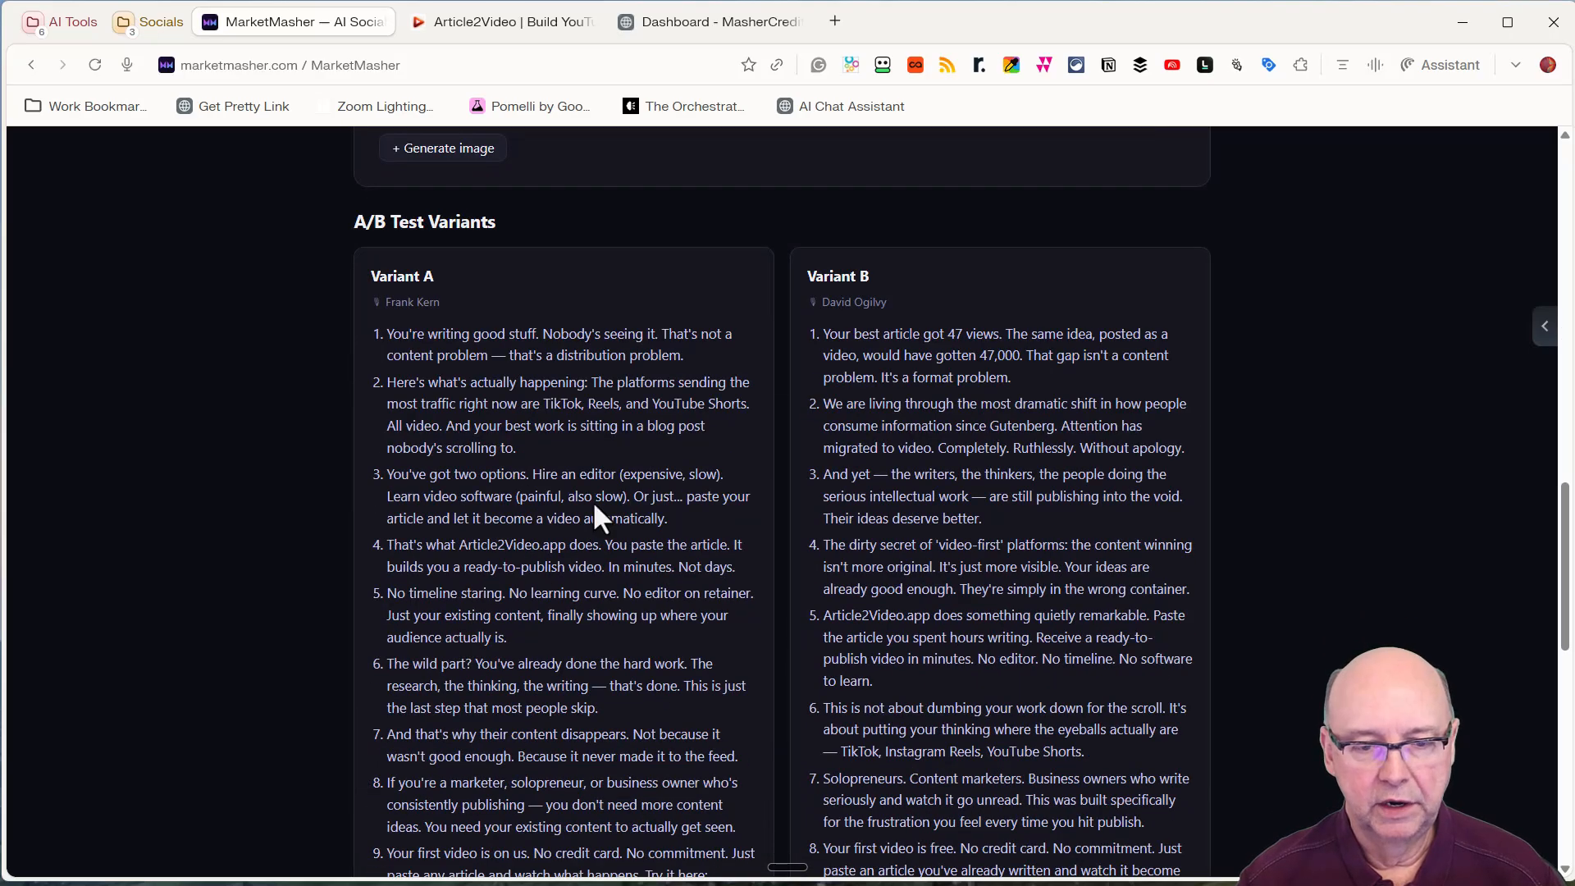
scroll(594, 508, "down", 3)
left_click(876, 812)
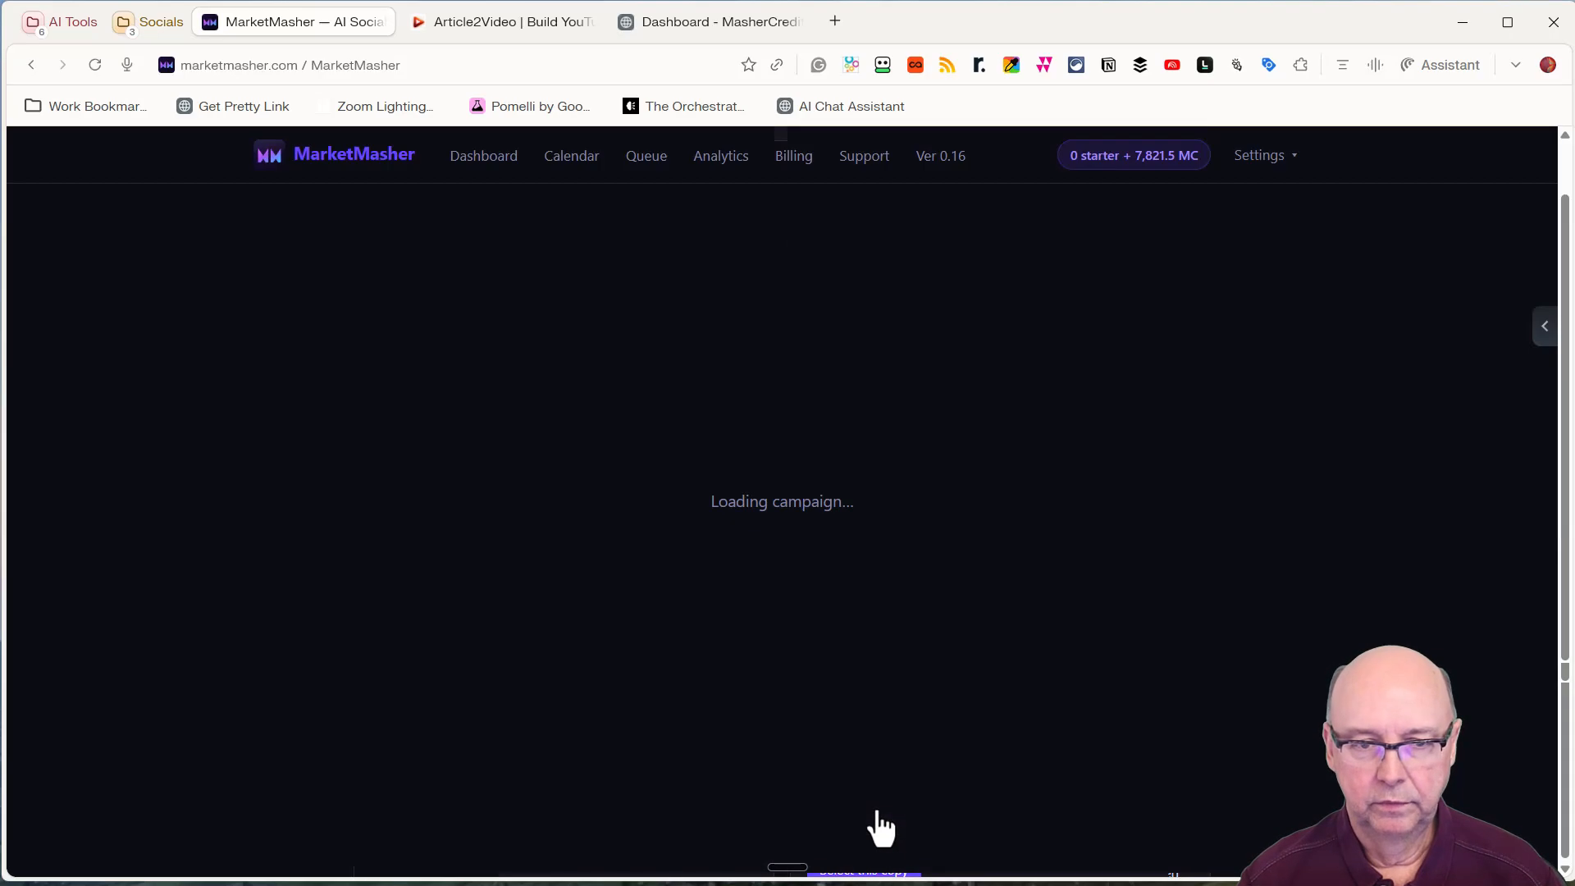
scroll(874, 805, "up", 10)
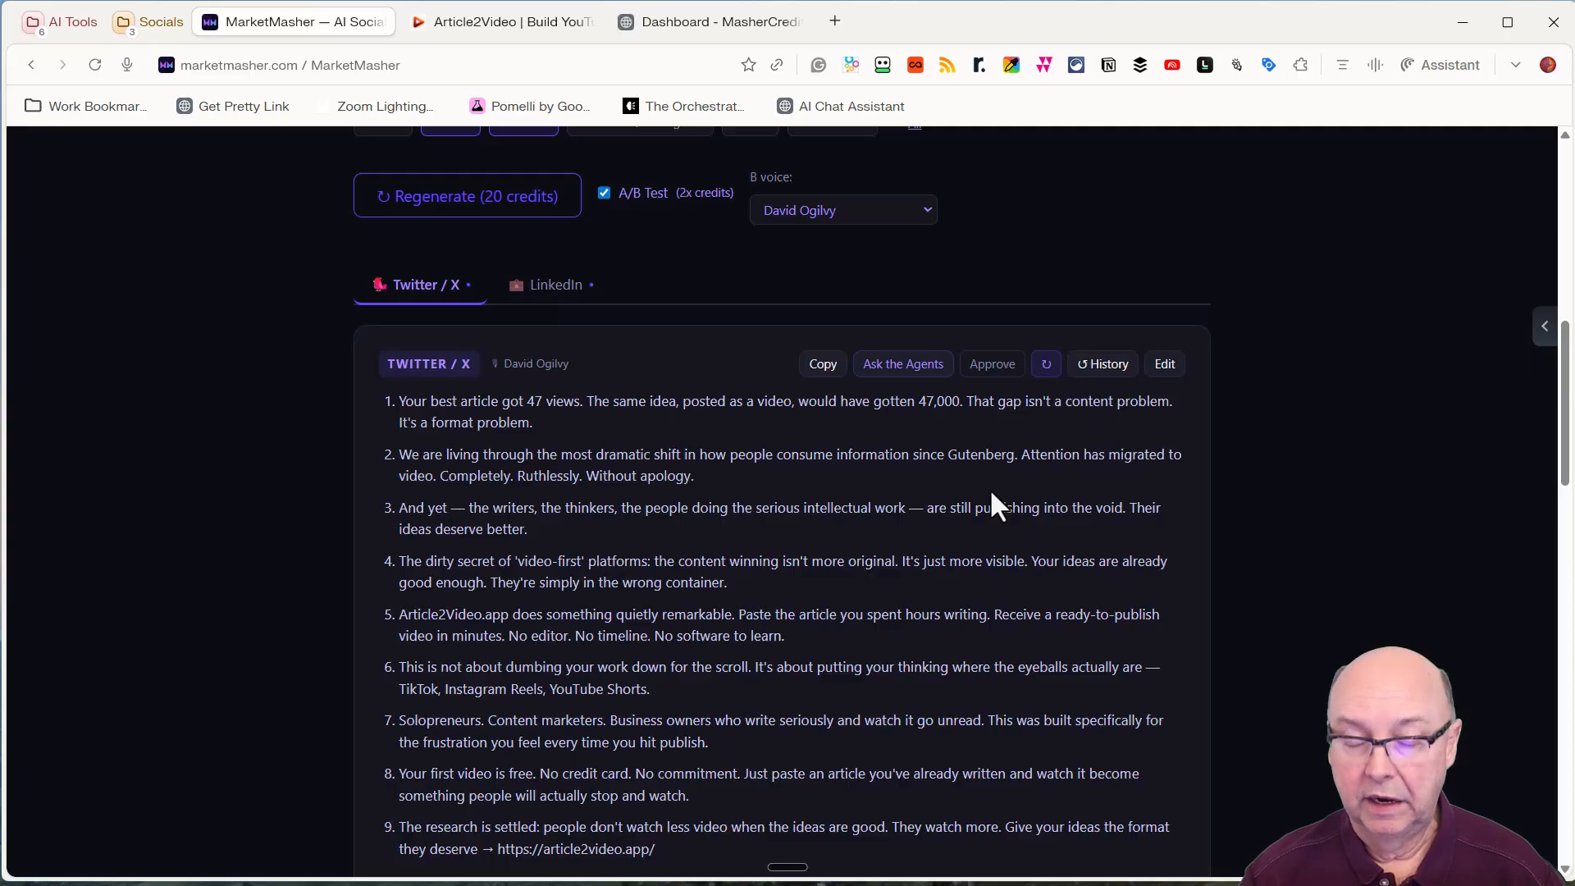
scroll(943, 558, "down", 3)
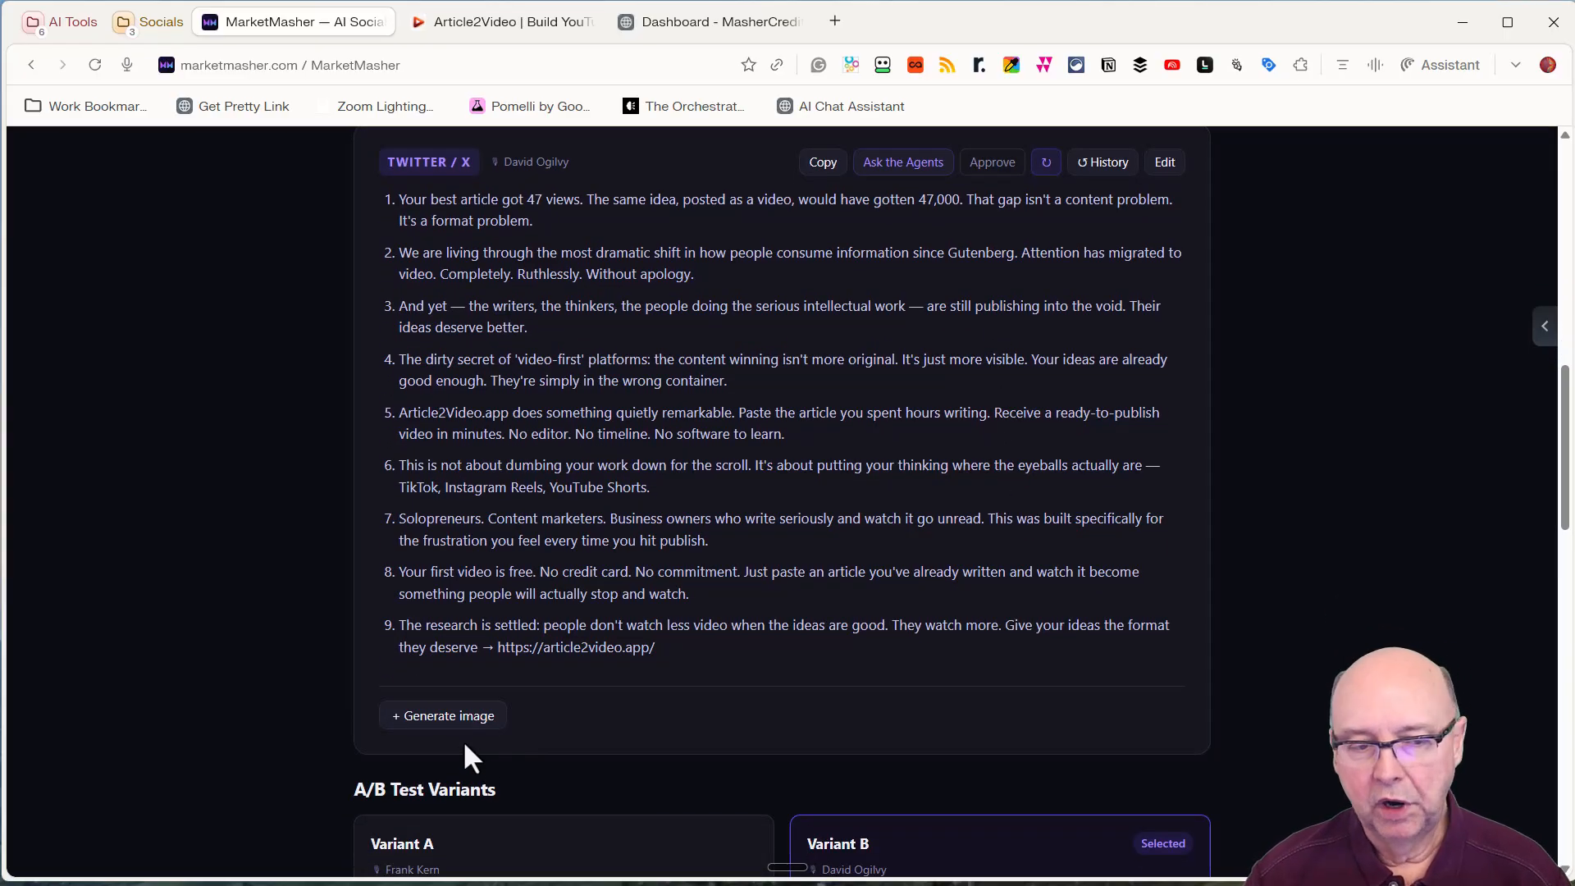
Set up an agent review of the Twitter copy with only Autopilot Arnie, Strategic Sarah and Agency Alistair from the Masher Labs Council
scroll(828, 611, "up", 5)
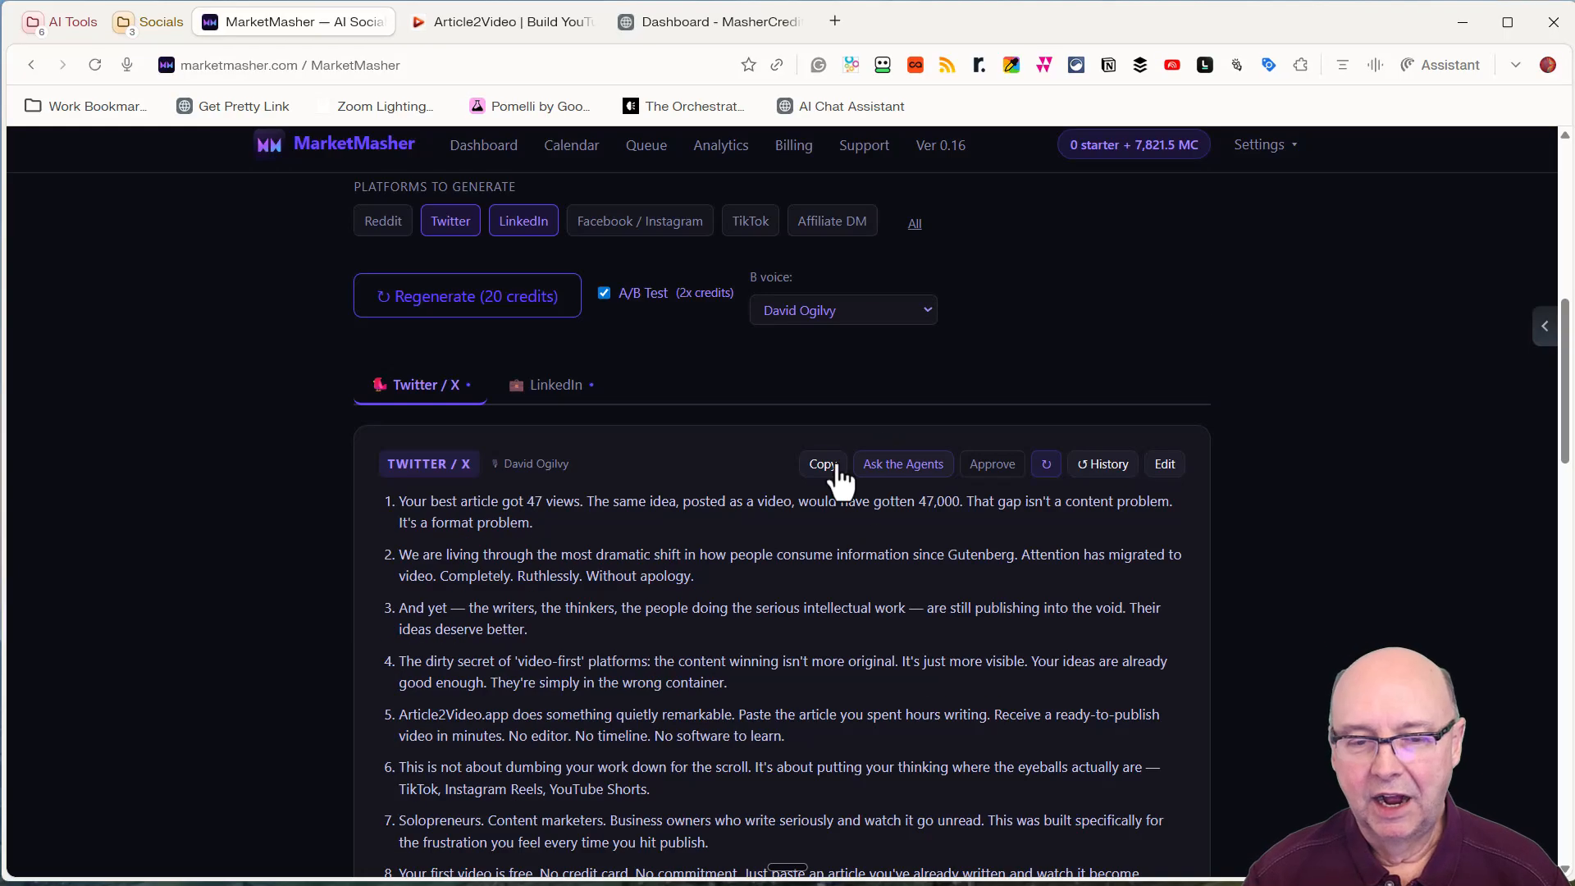
left_click(903, 466)
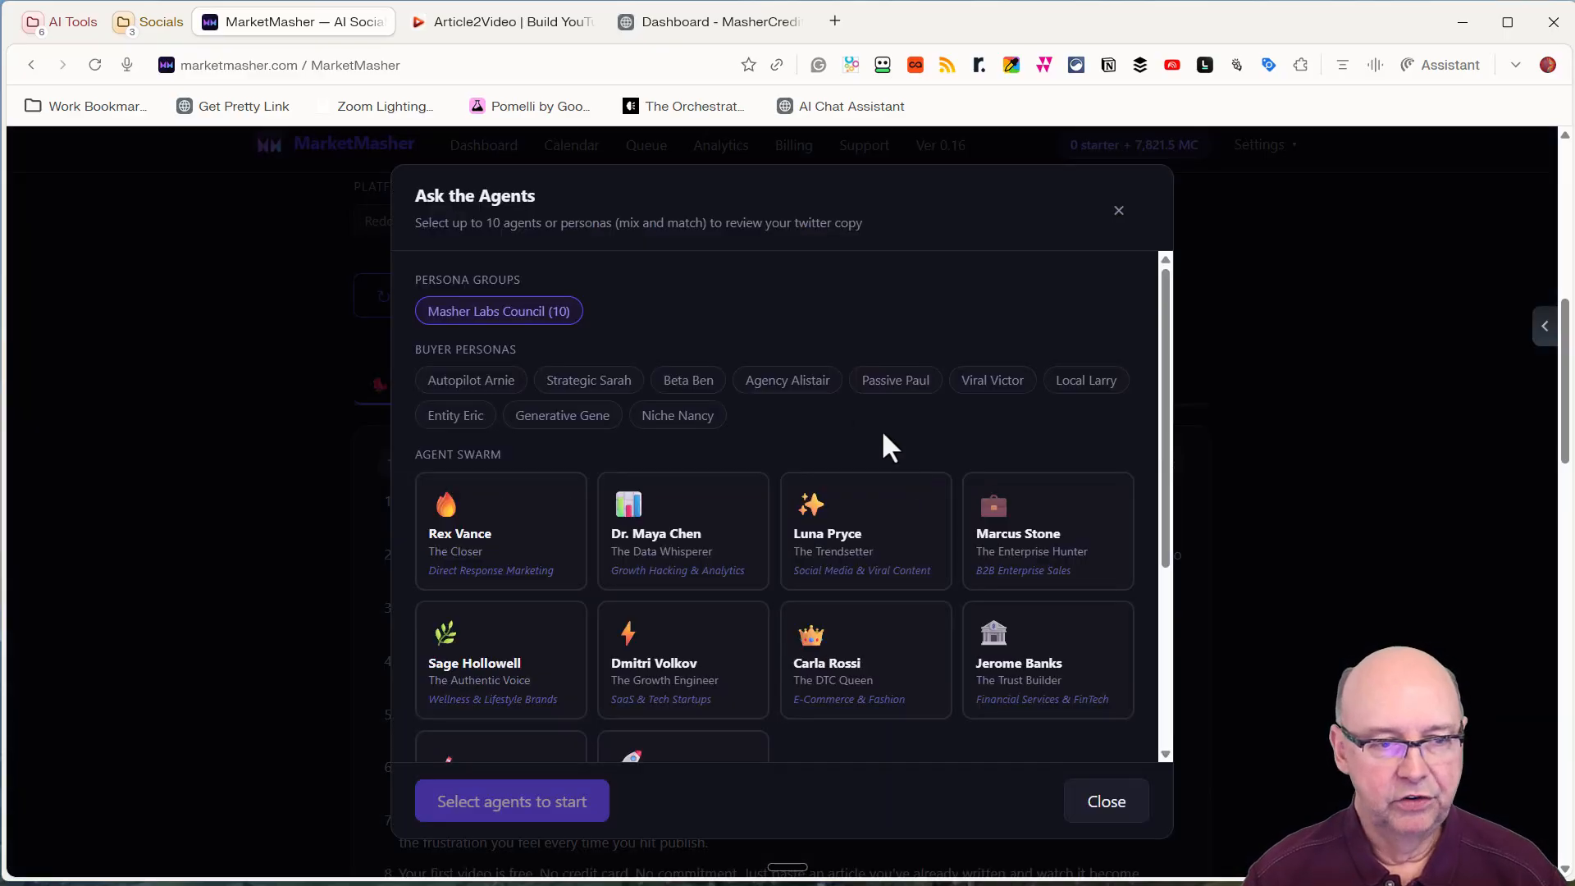
left_click(512, 312)
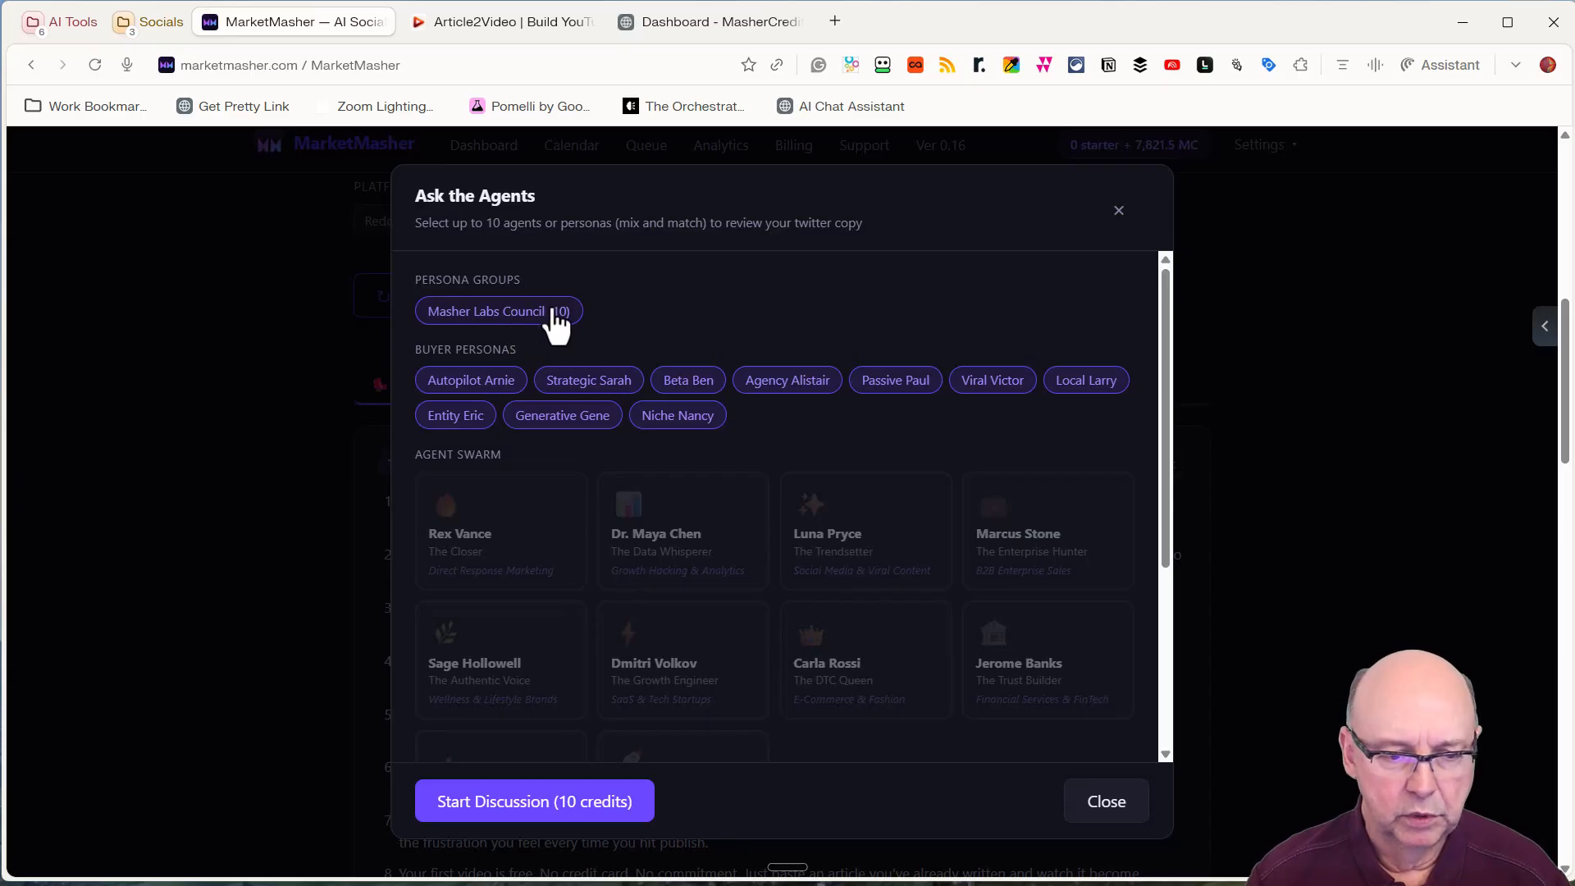
left_click(689, 418)
left_click(574, 418)
left_click(688, 381)
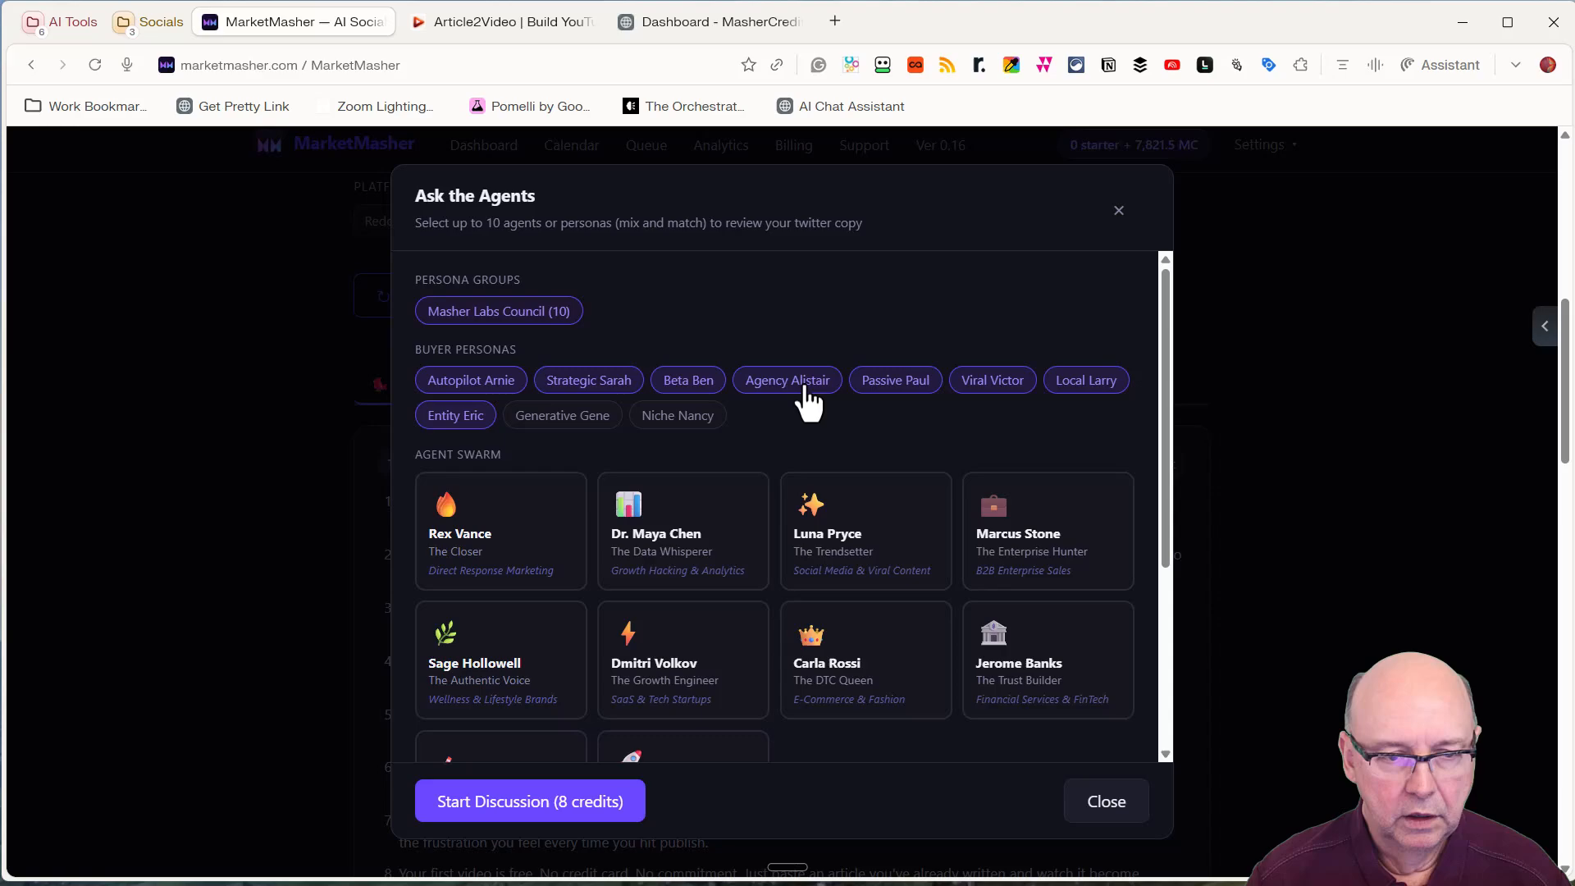
left_click(907, 395)
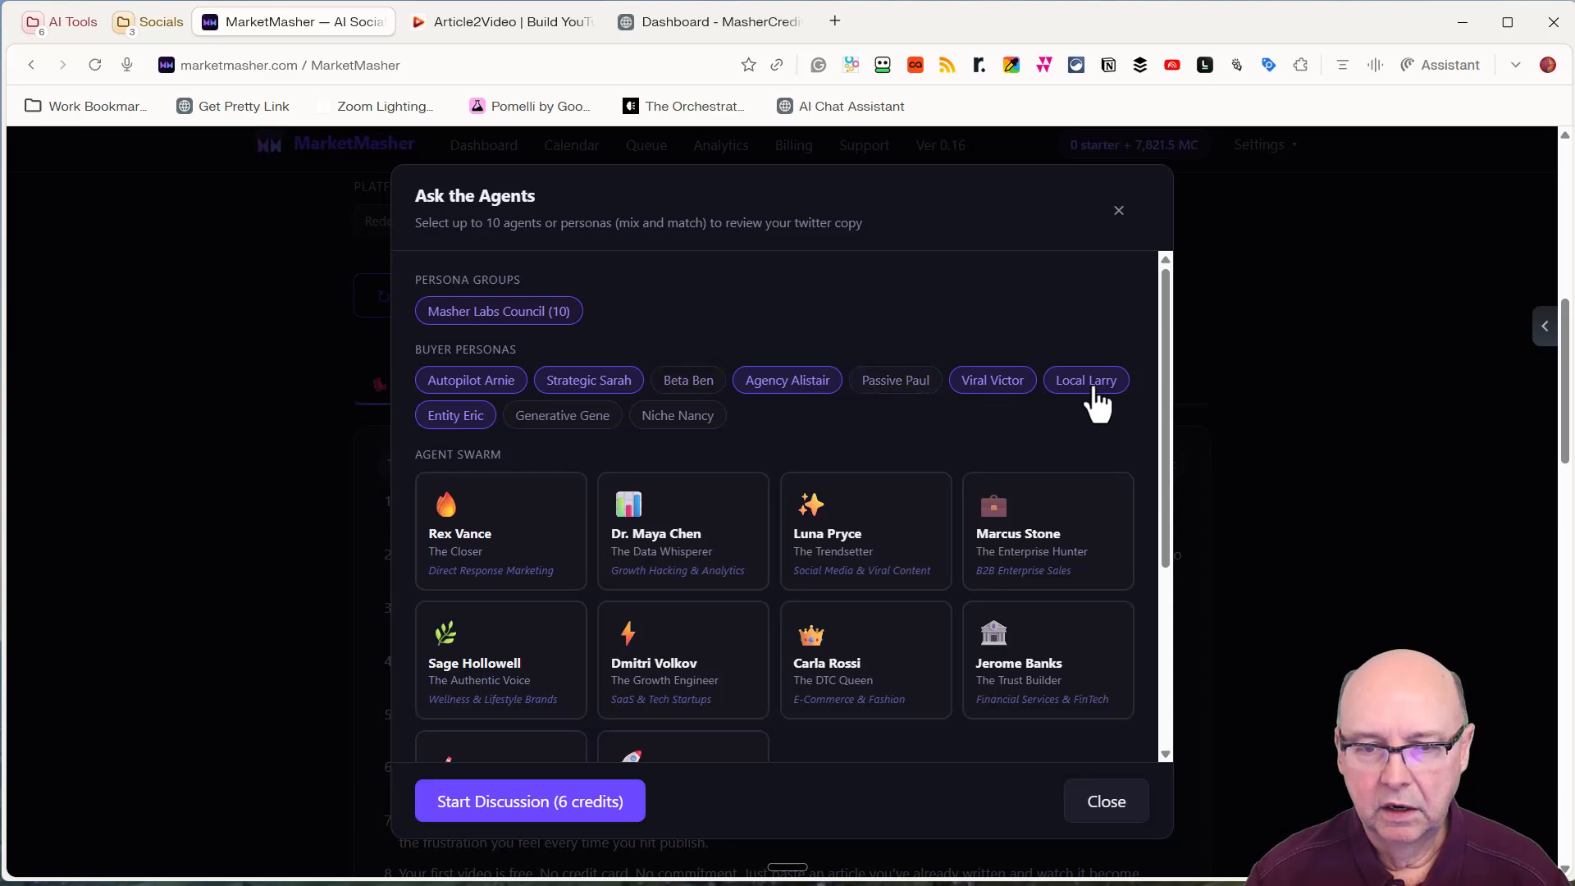
left_click(465, 418)
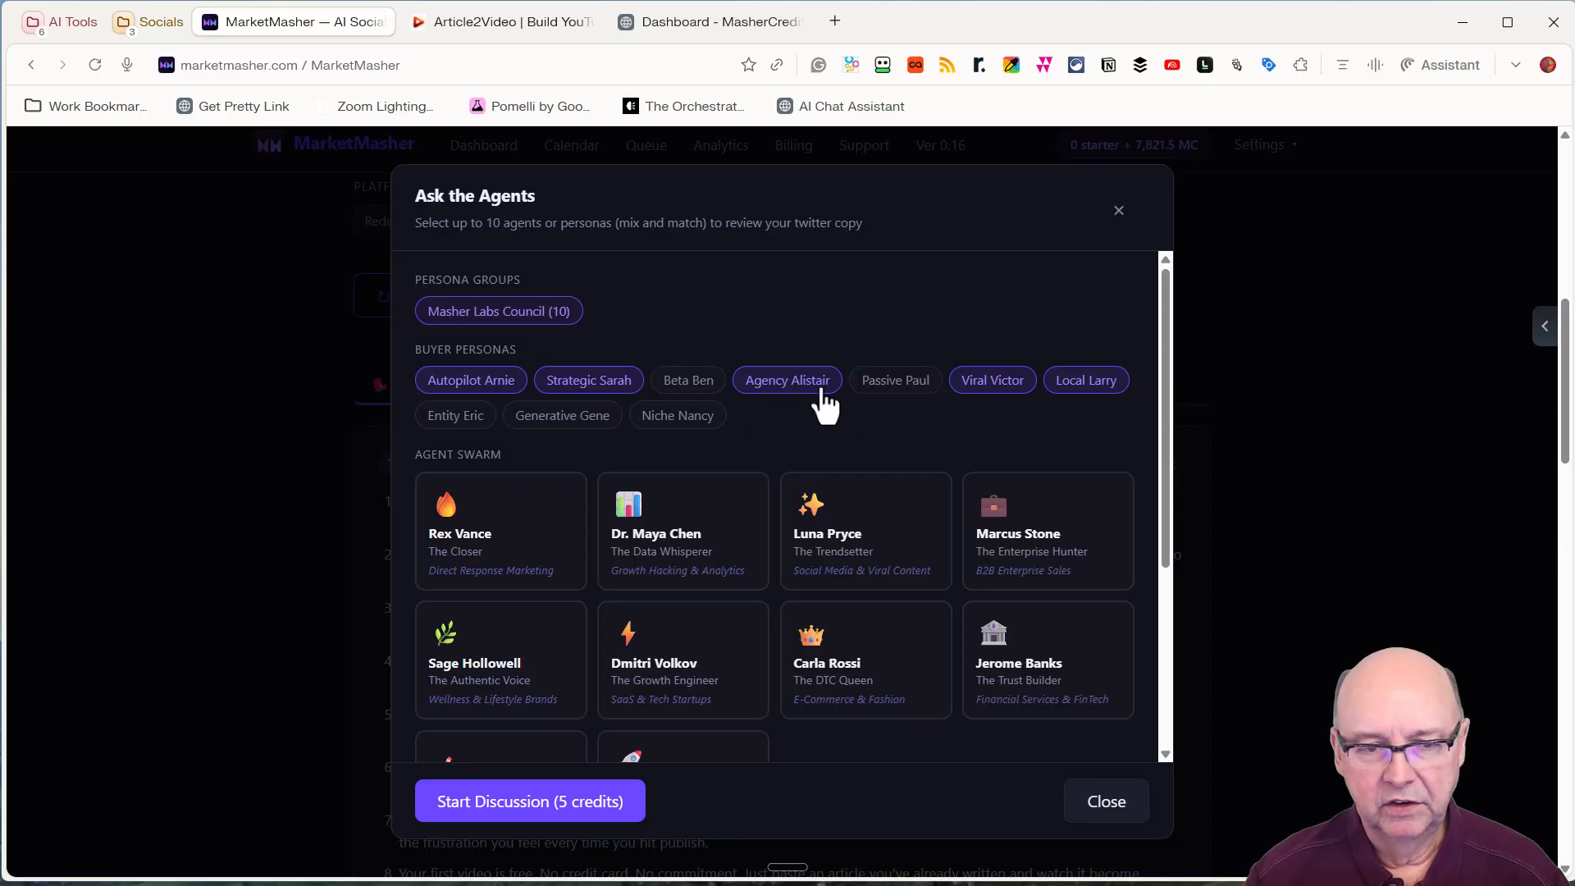
left_click(1009, 387)
left_click(1066, 386)
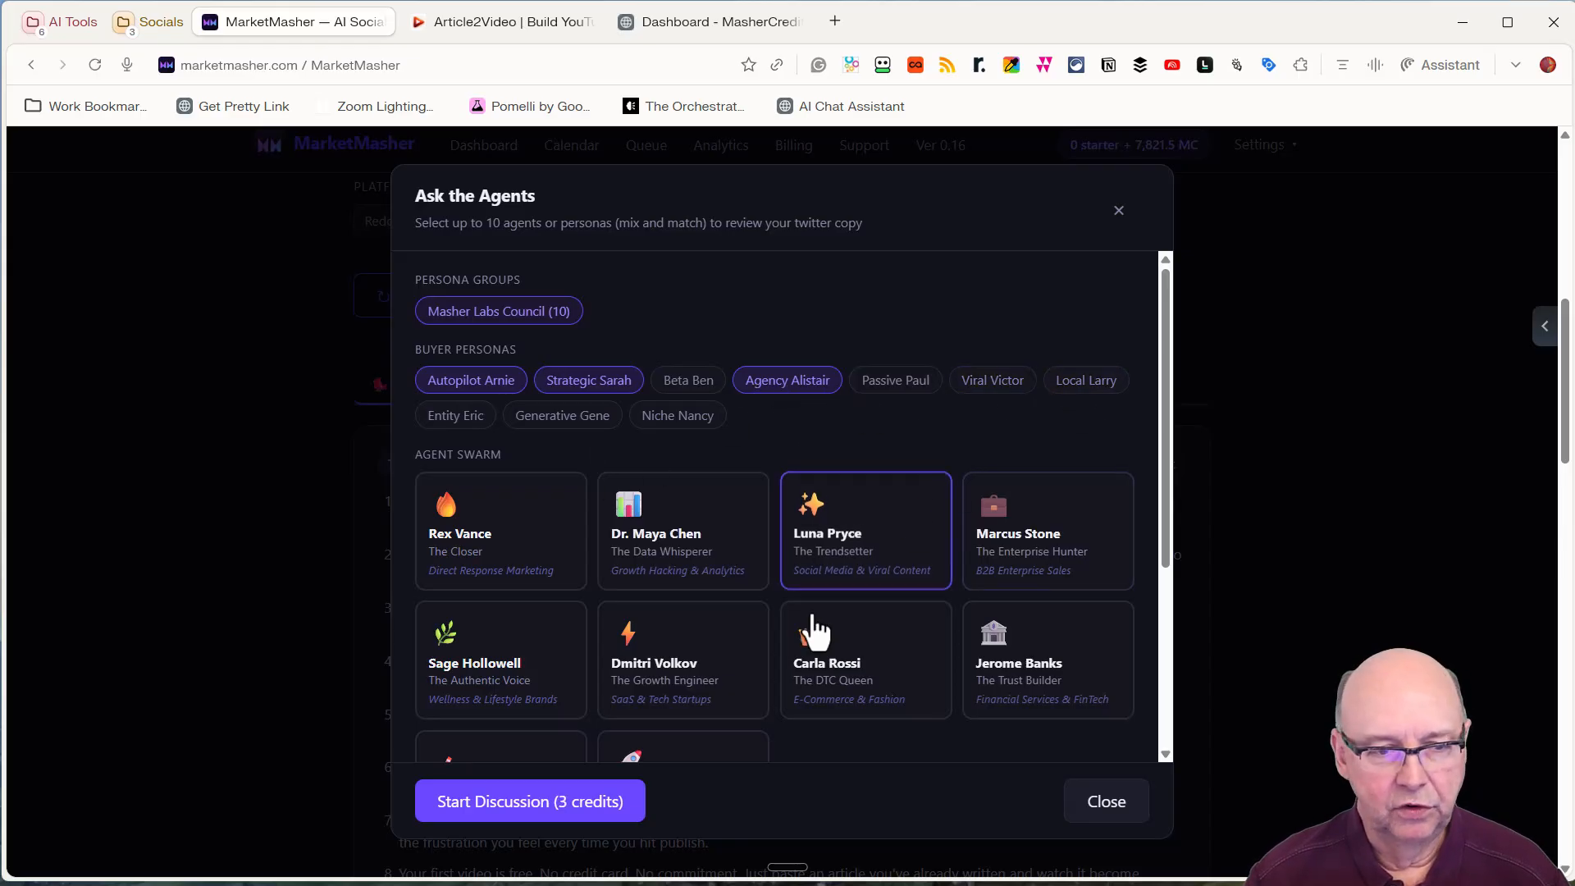
Look over the available swarm agents and set the rewrite brand voice for the Twitter copy review to David Ogilvy
scroll(713, 600, "down", 2)
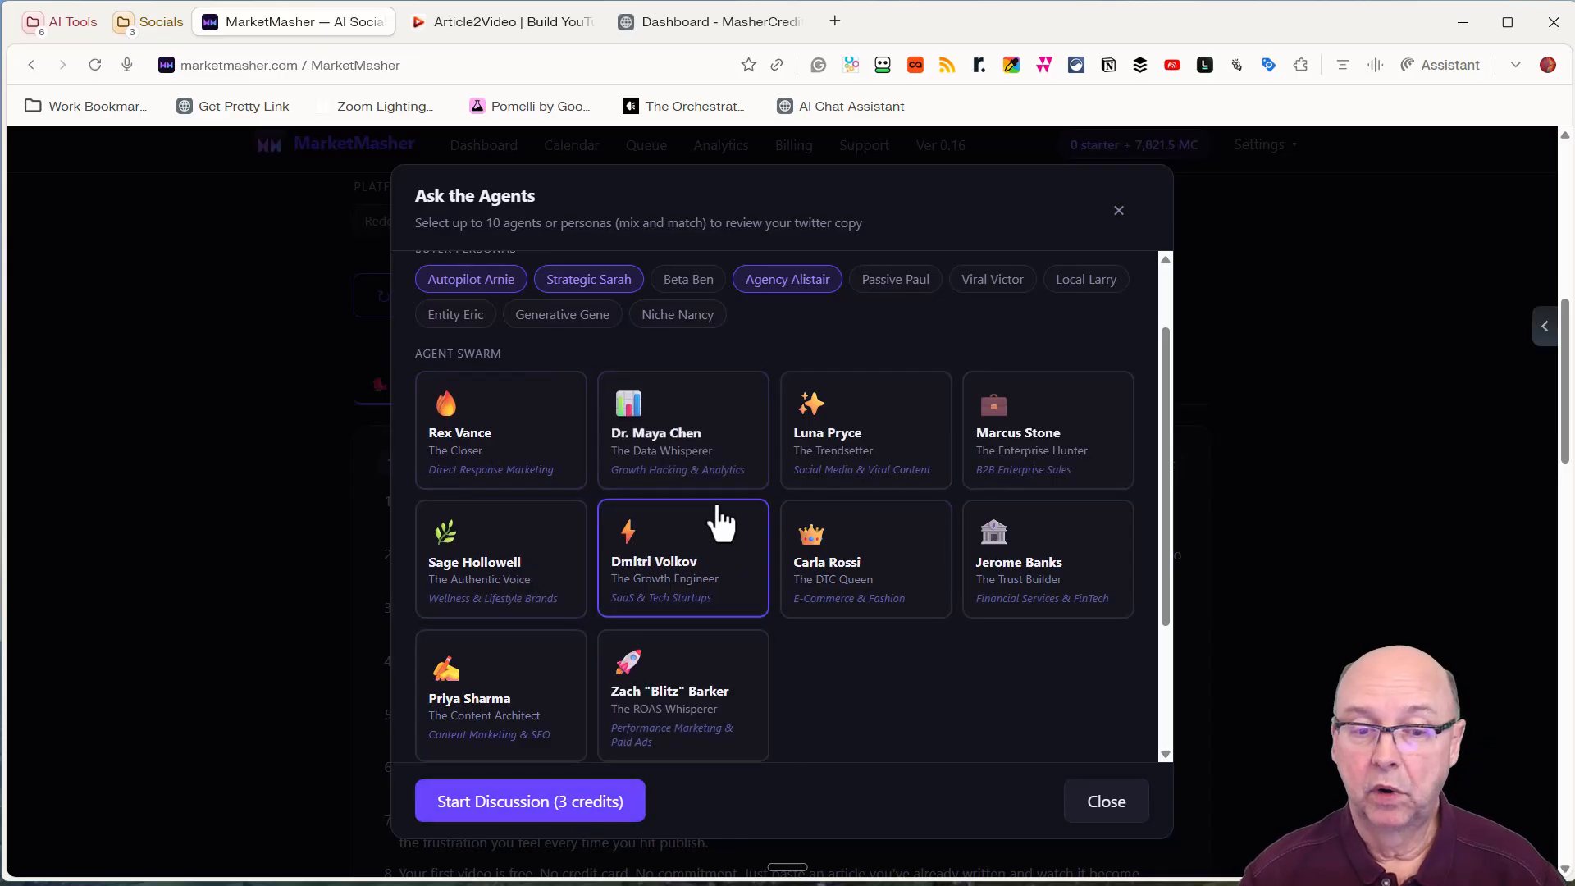
scroll(461, 310, "up", 2)
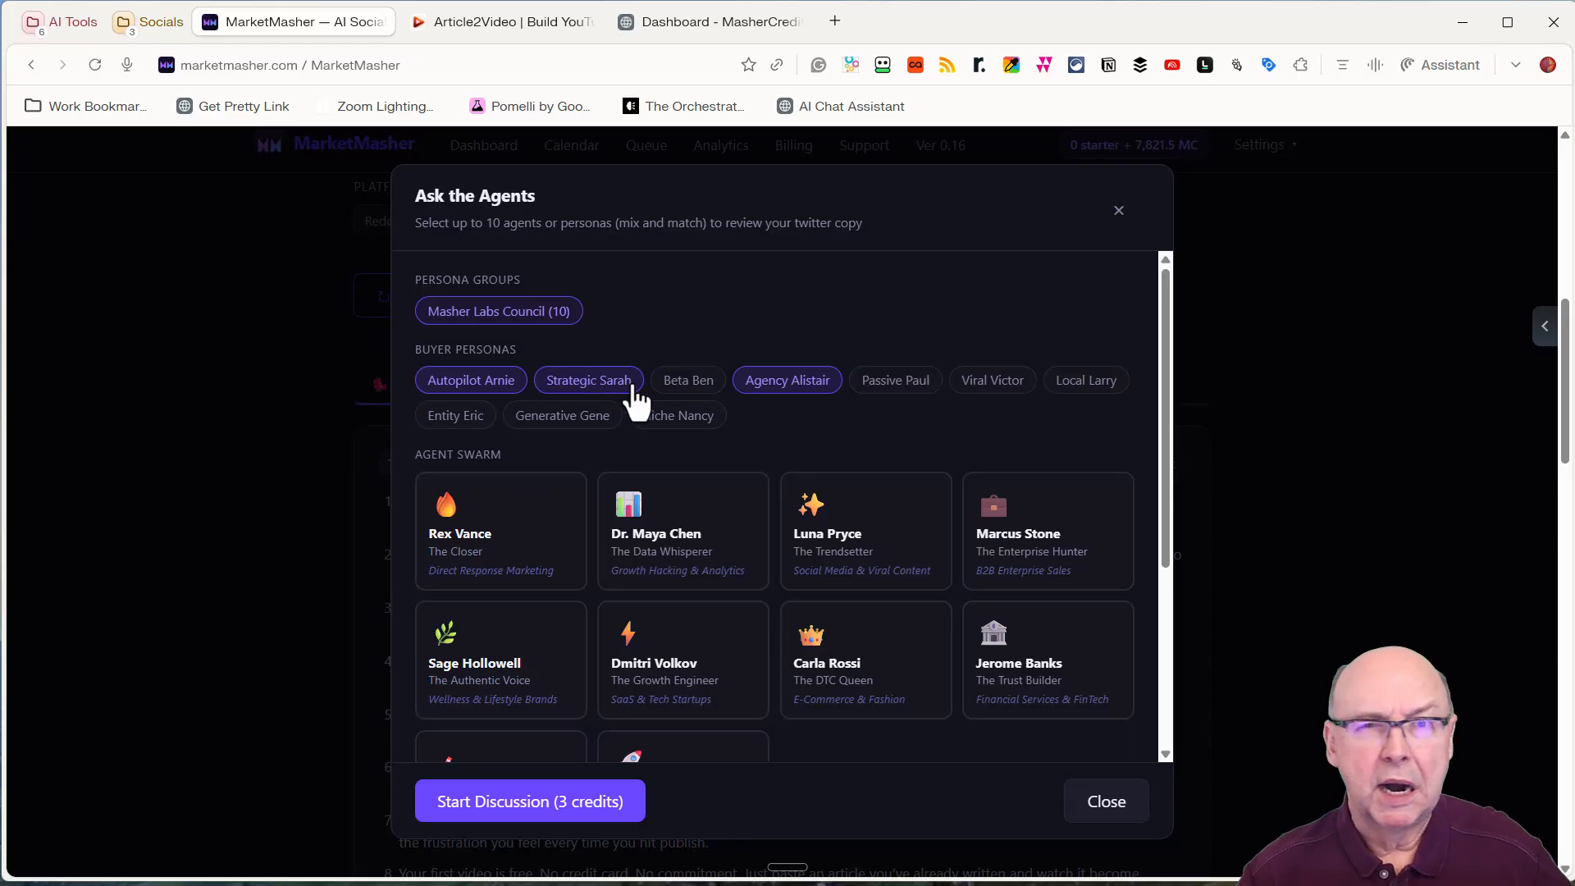
scroll(638, 398, "down", 5)
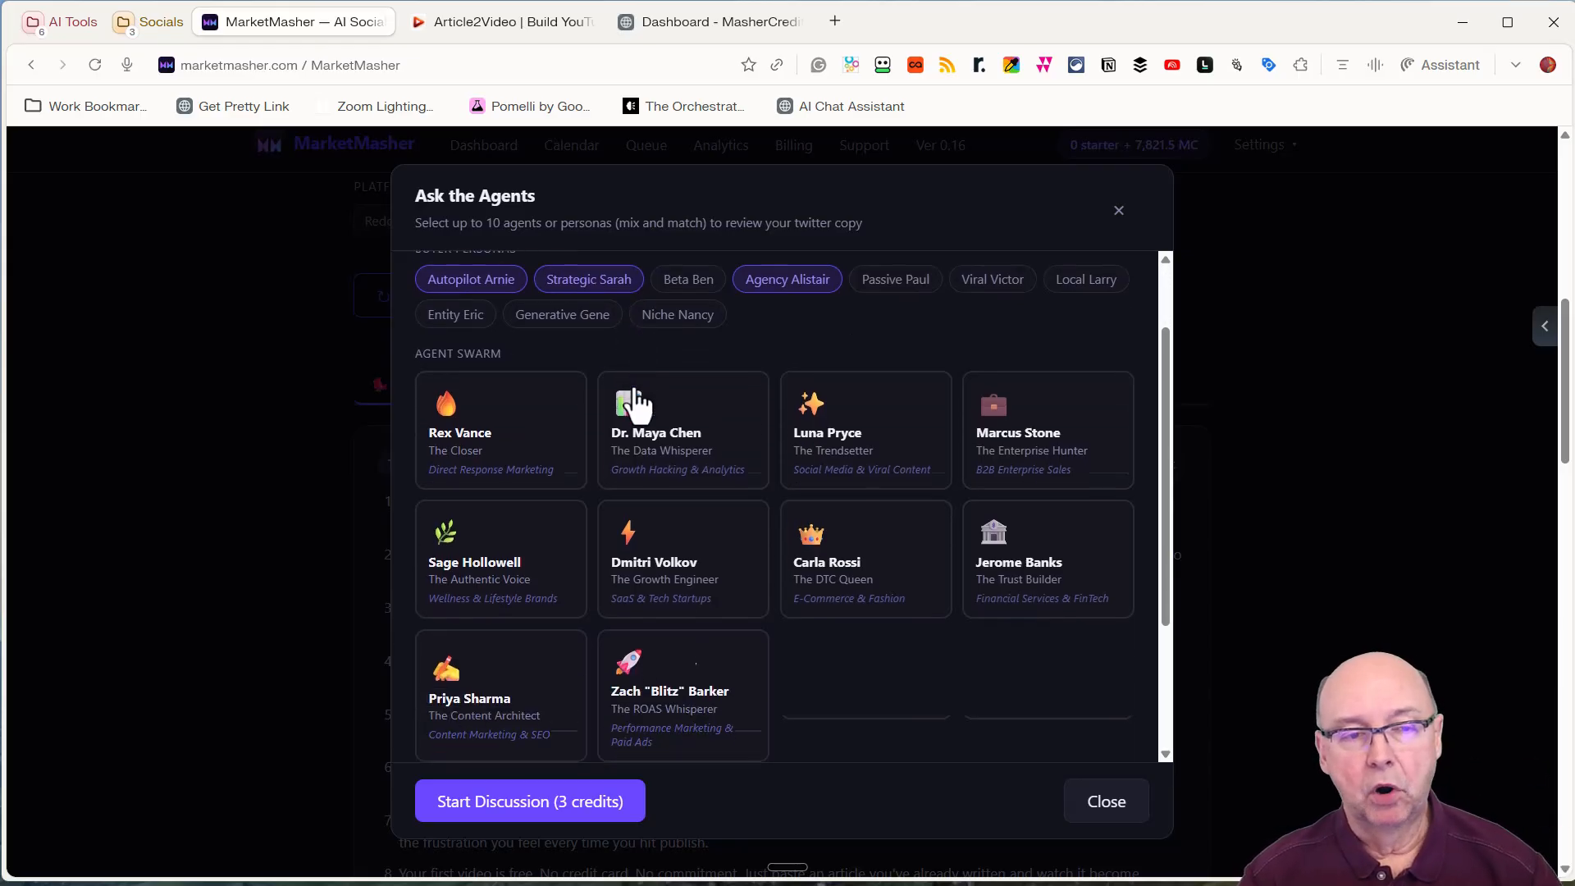
scroll(644, 455, "down", 1)
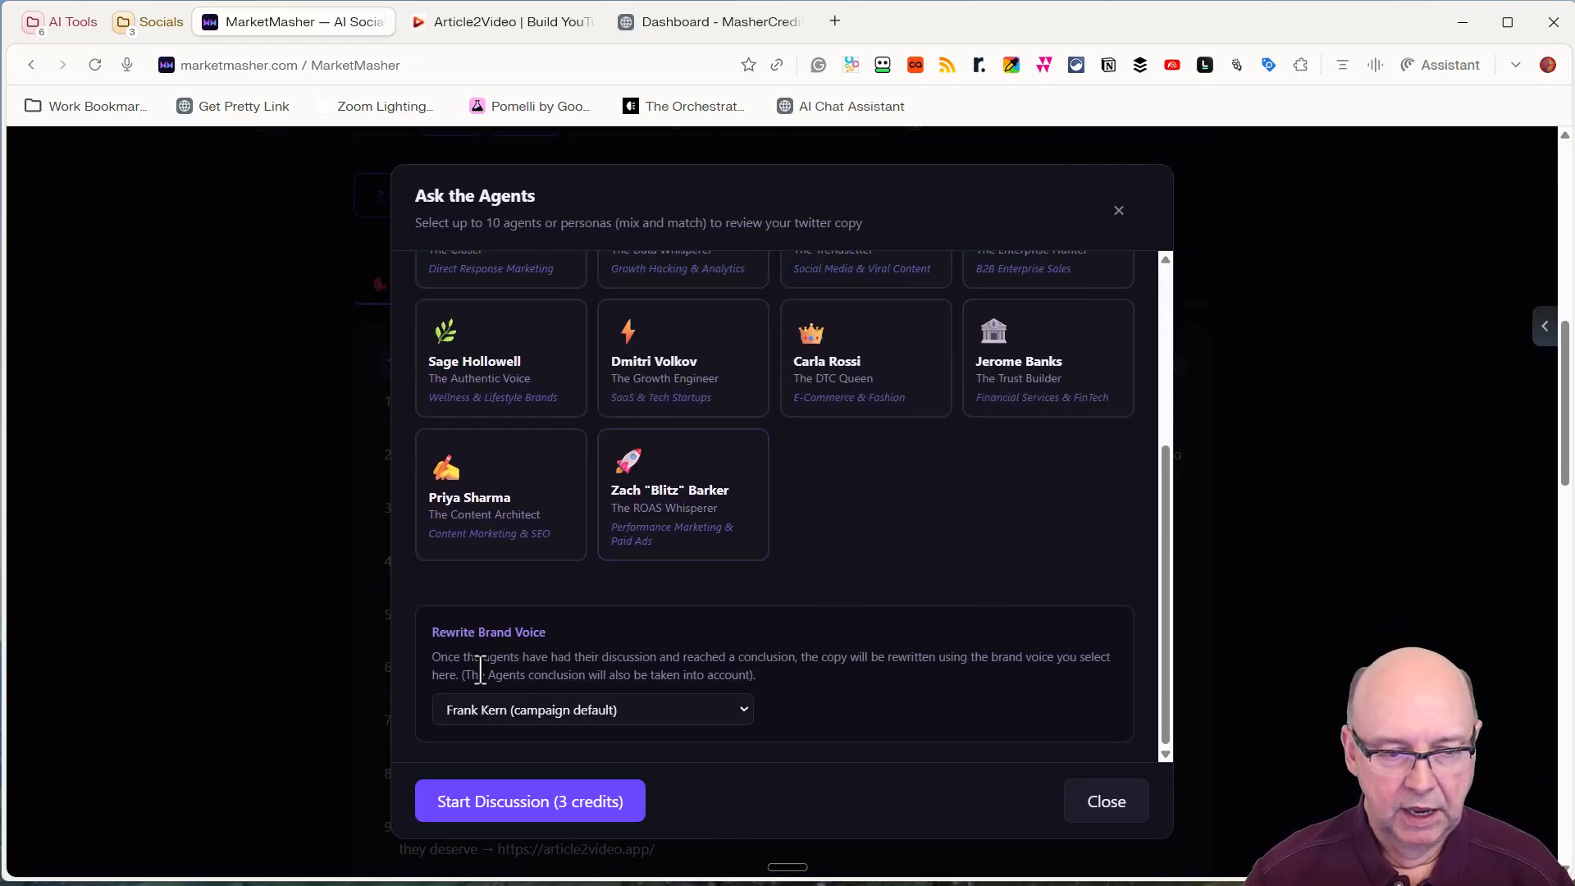
left_click(740, 711)
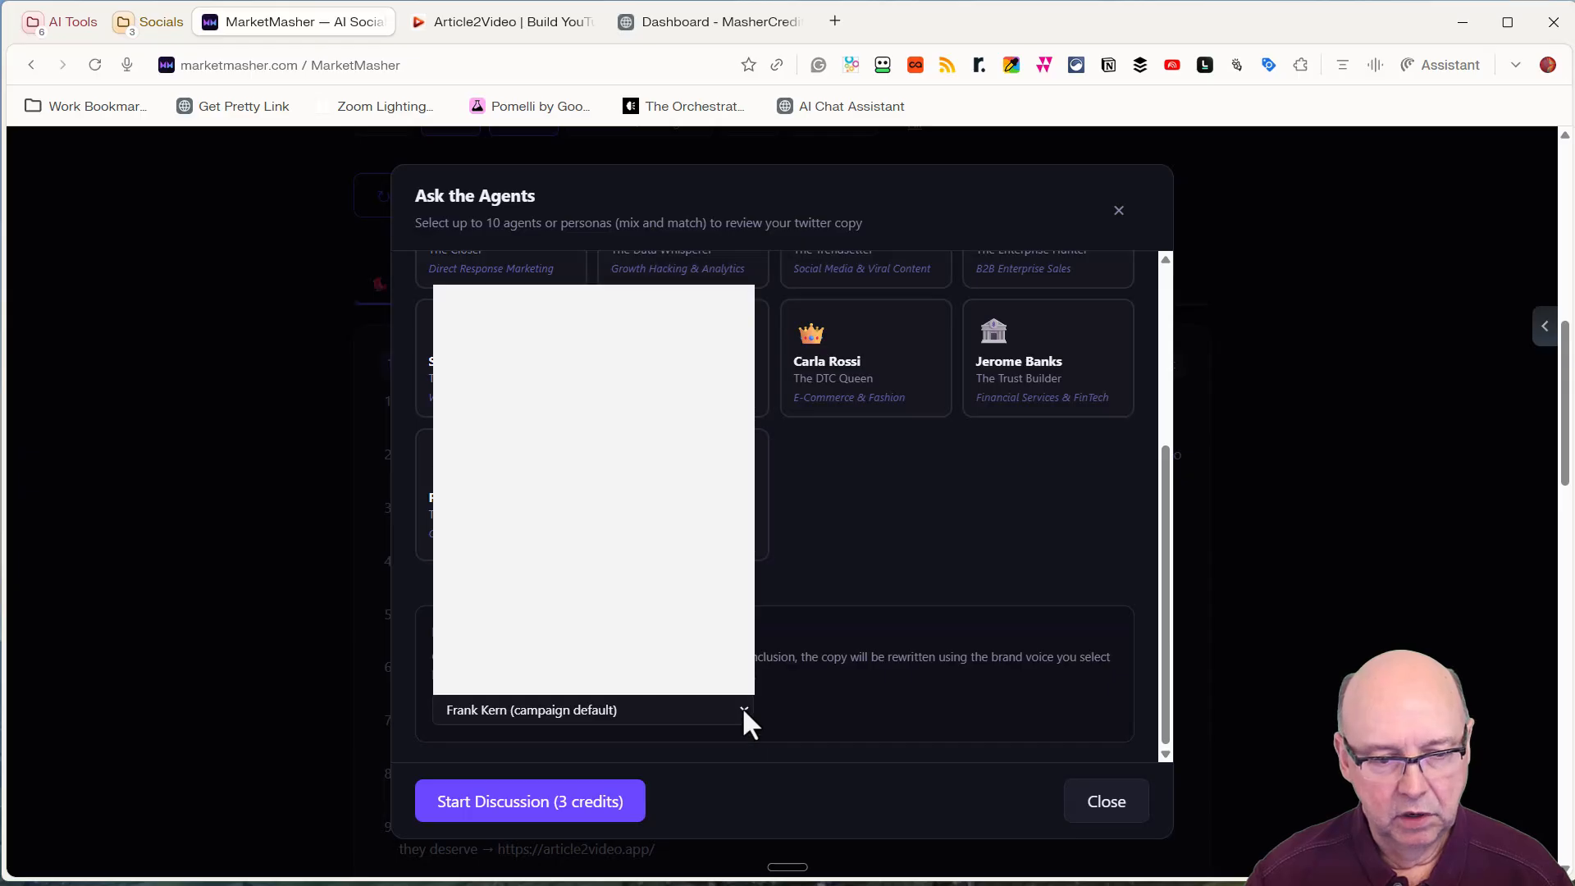
left_click(489, 503)
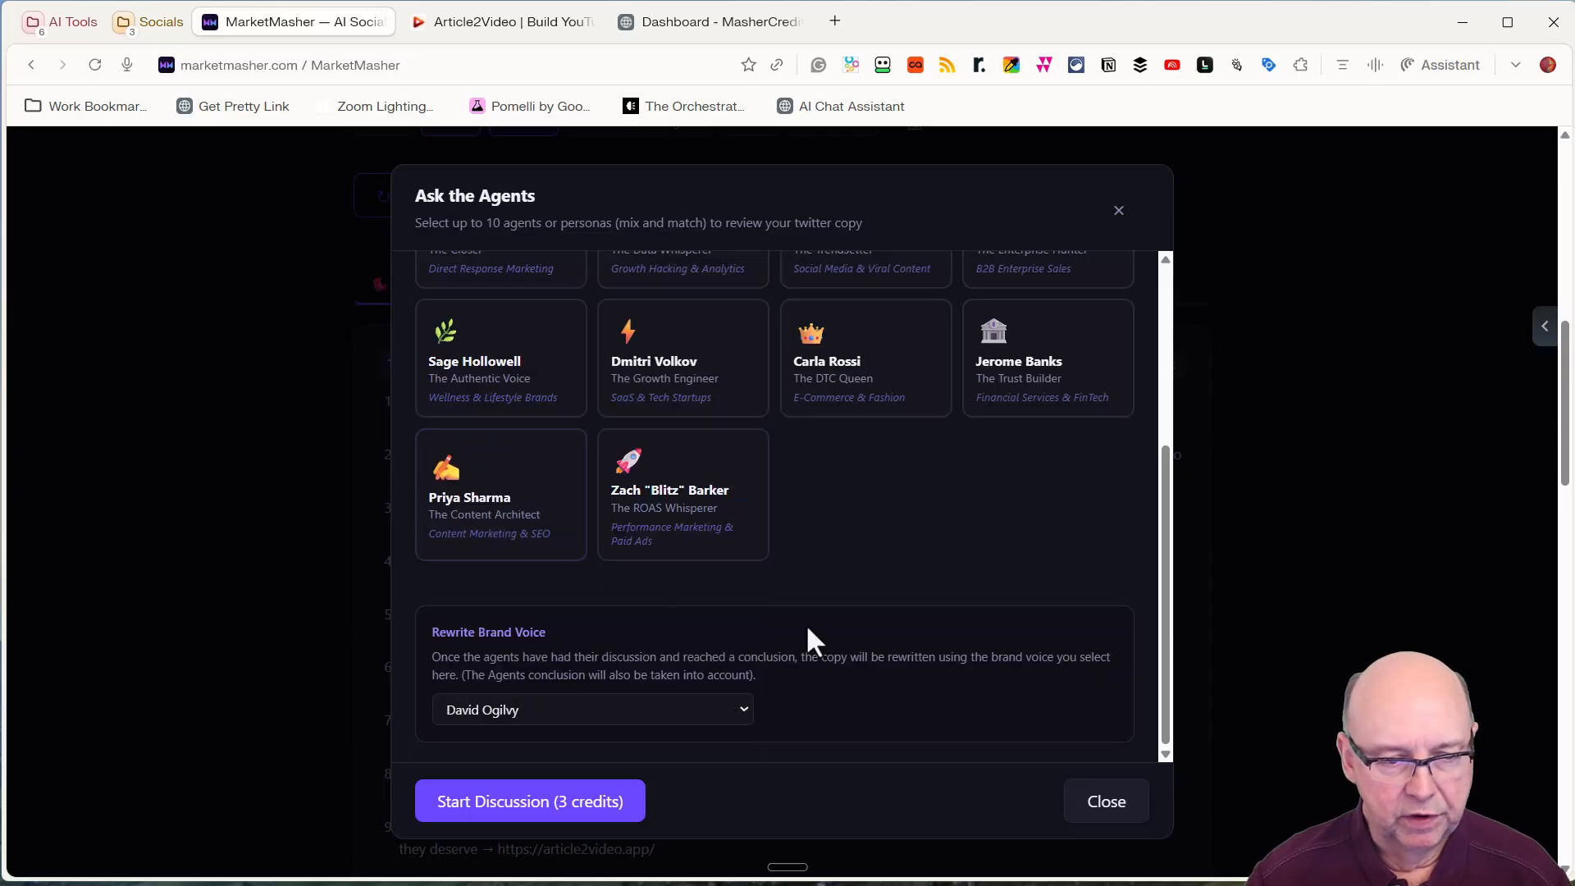
scroll(820, 650, "down", 2)
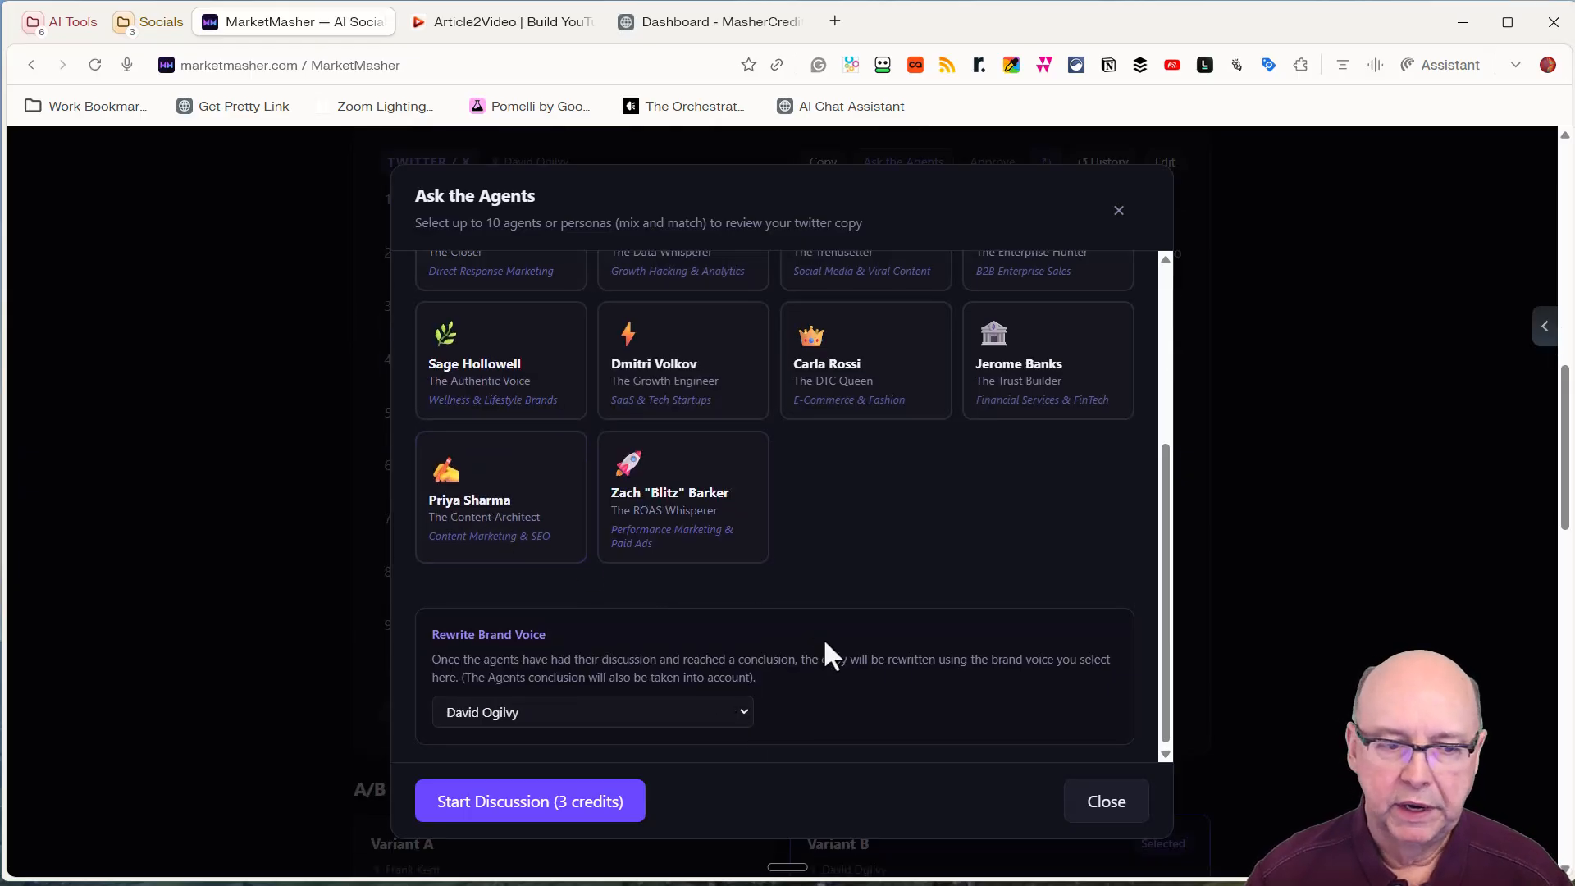
Keep David Ogilvy as the rewrite brand voice and start the agent discussion of the Twitter copy
scroll(775, 663, "up", 2)
scroll(790, 666, "down", 2)
left_click(743, 709)
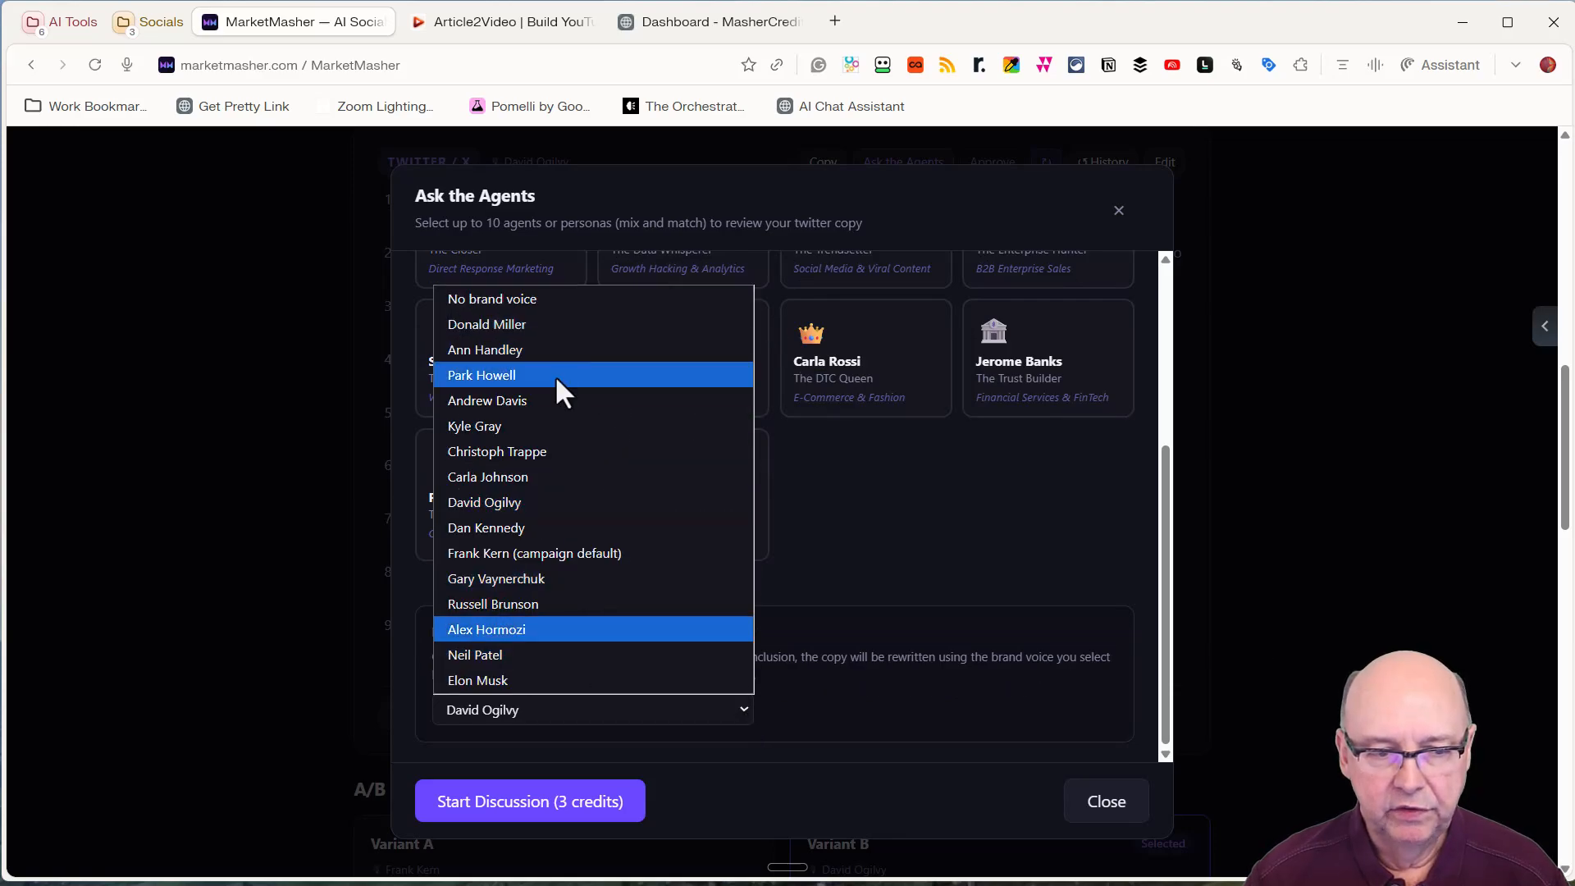
left_click(505, 499)
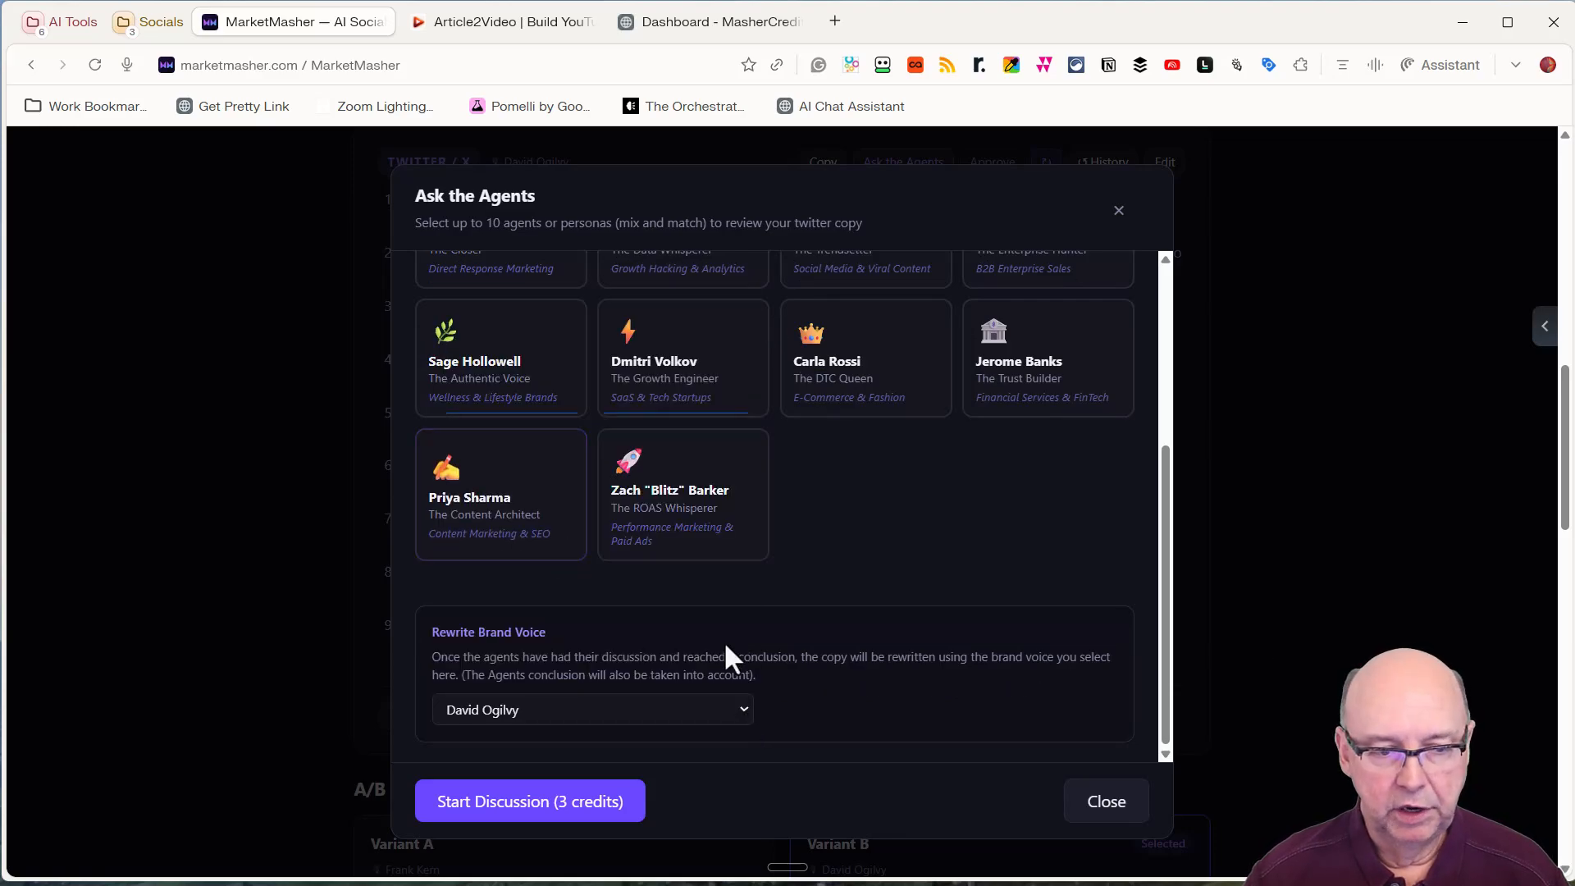
left_click(588, 803)
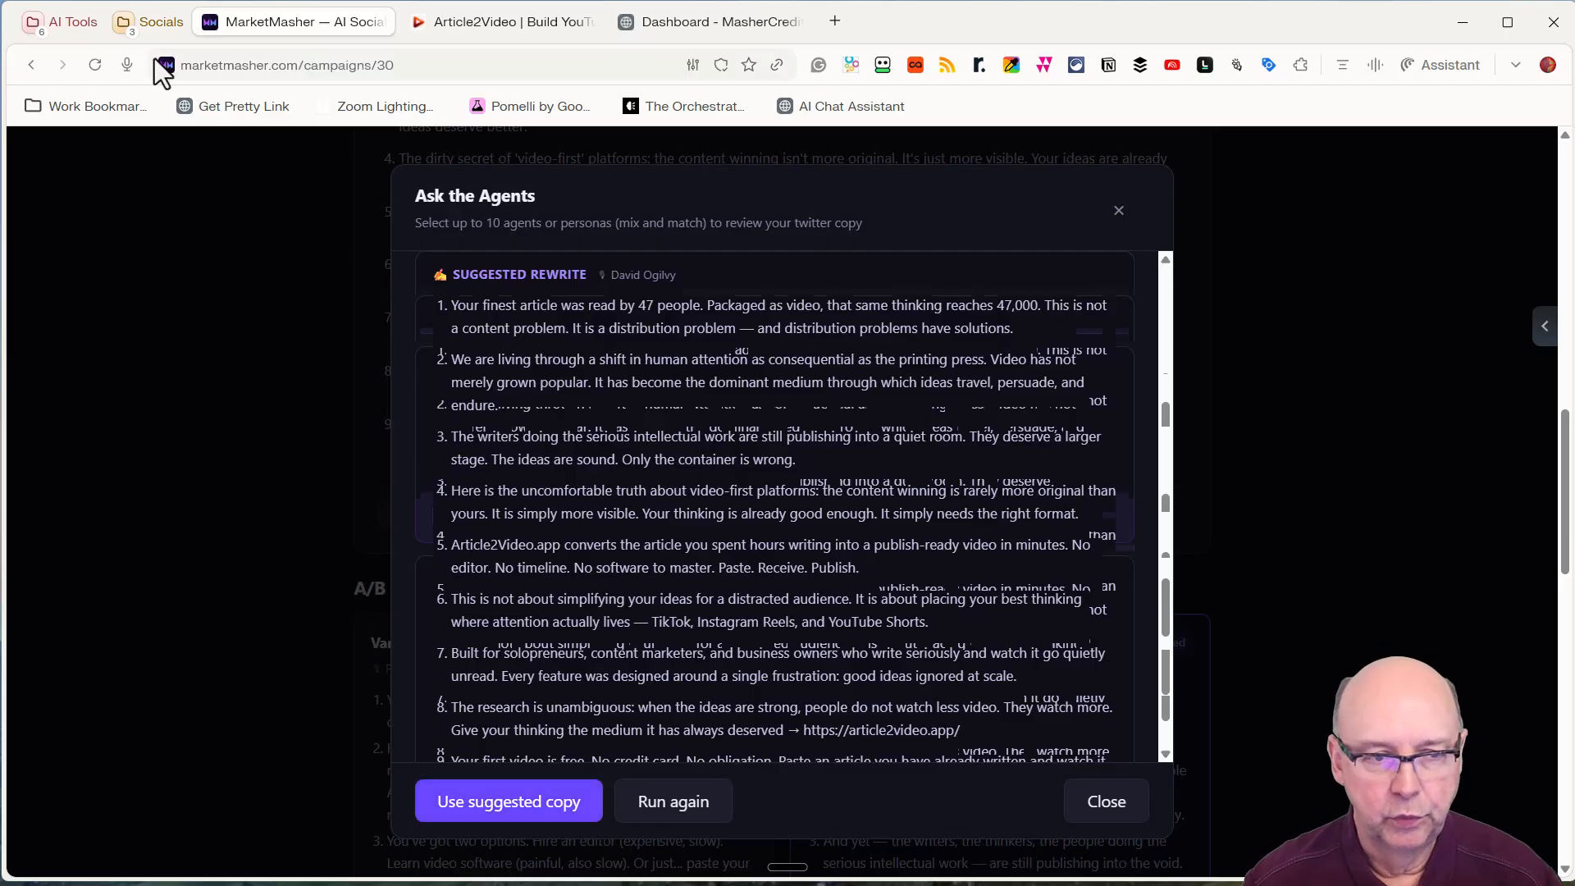
Review the agents' conclusion and the suggested David Ogilvy rewrite, and use the suggested copy for the Twitter thread
scroll(902, 533, "up", 4)
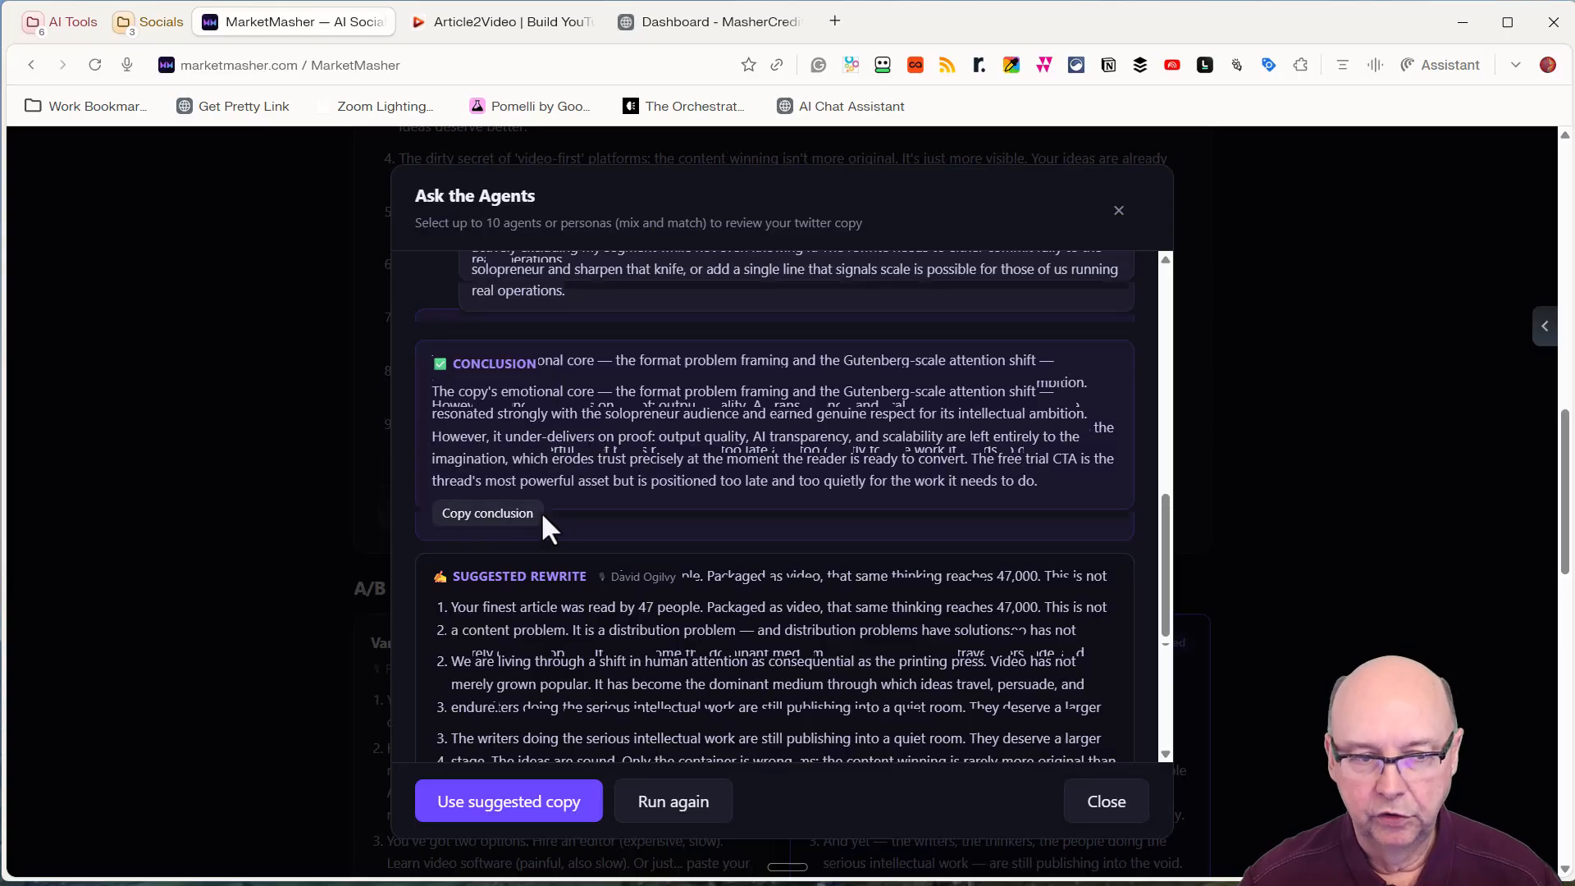
scroll(540, 511, "down", 2)
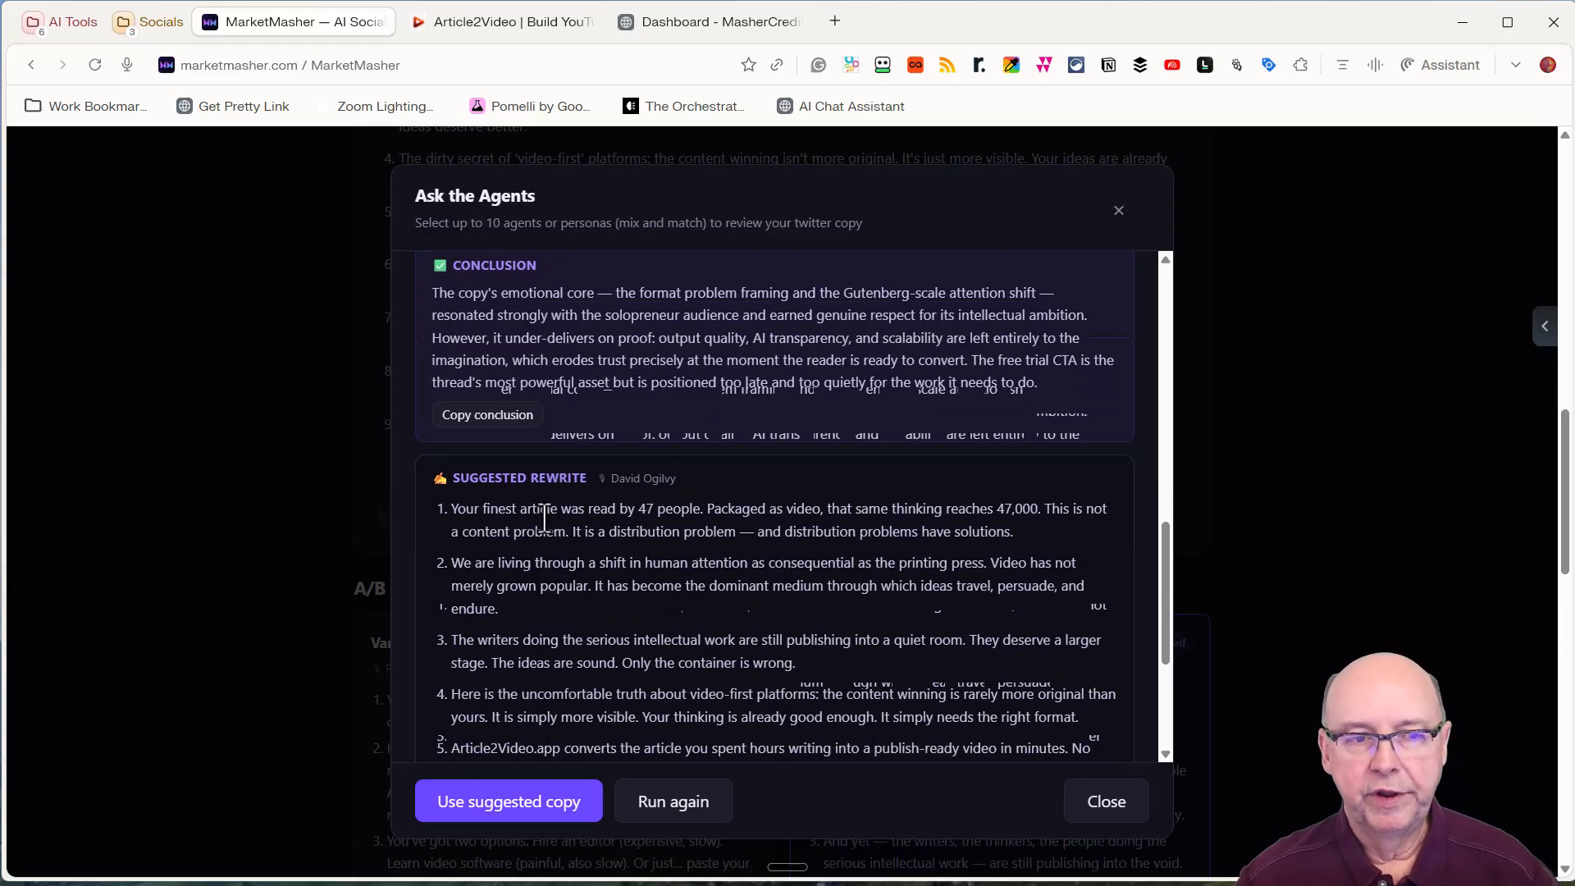
scroll(726, 574, "down", 2)
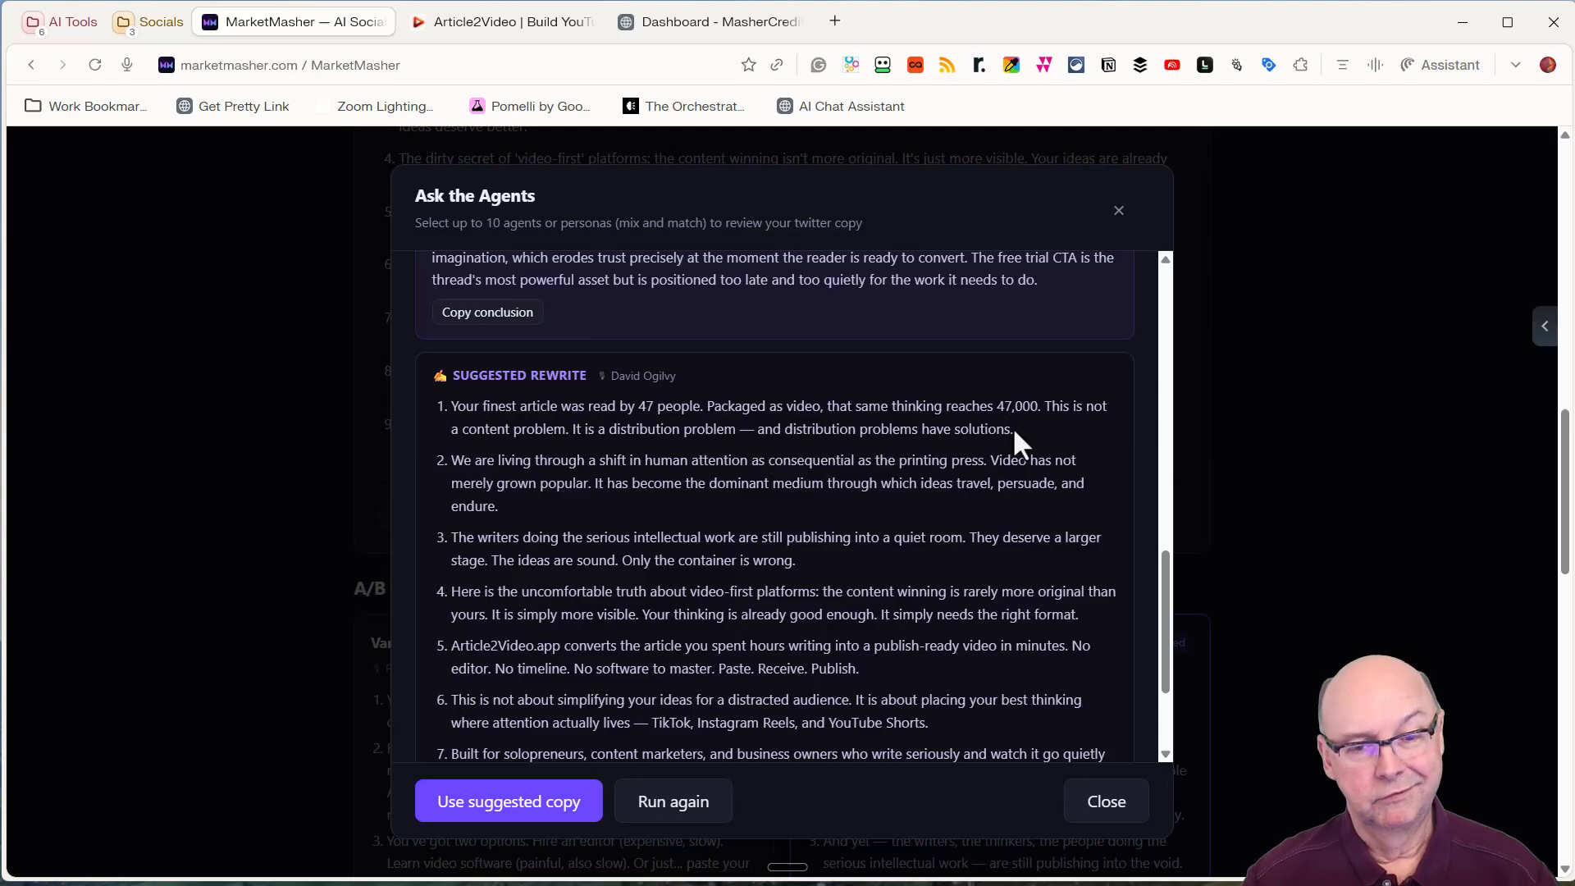
left_click_drag(1012, 429, 756, 439)
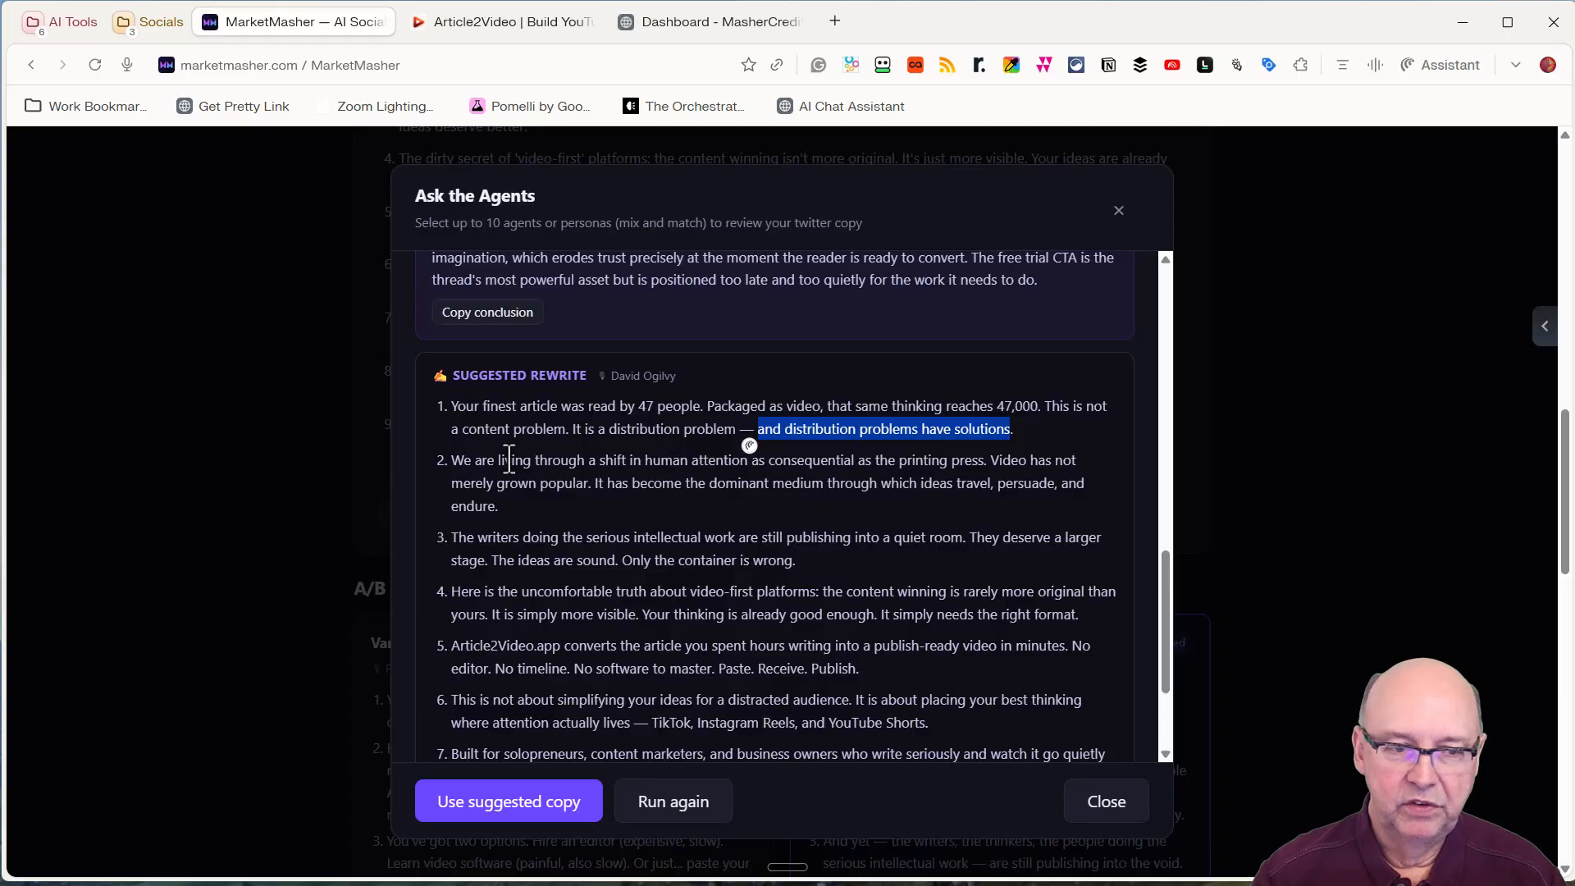
scroll(513, 475, "down", 2)
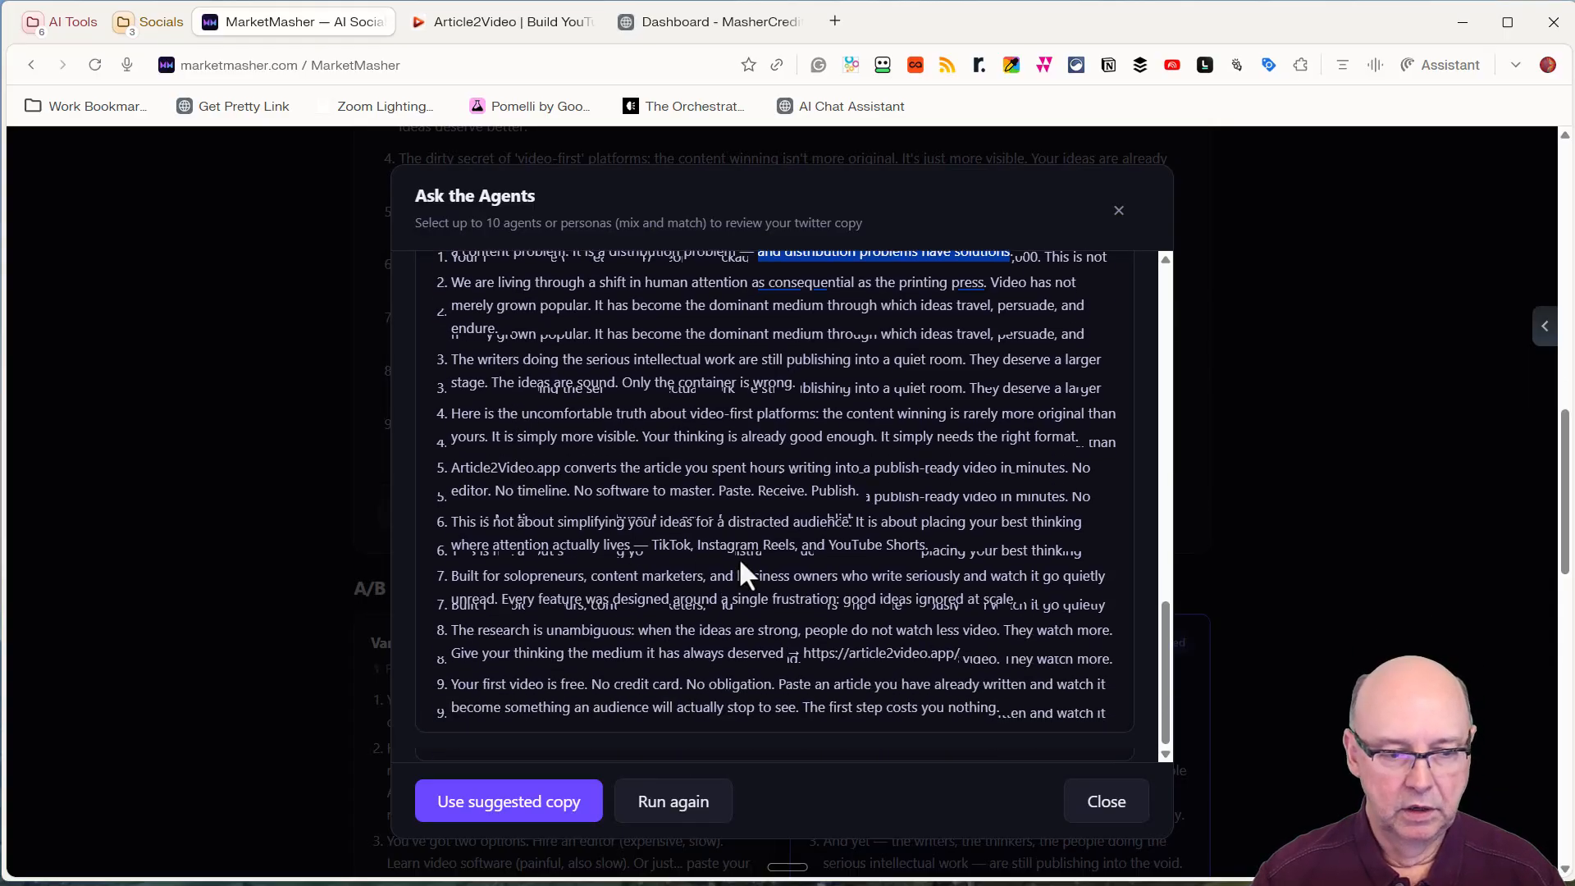
left_click(508, 801)
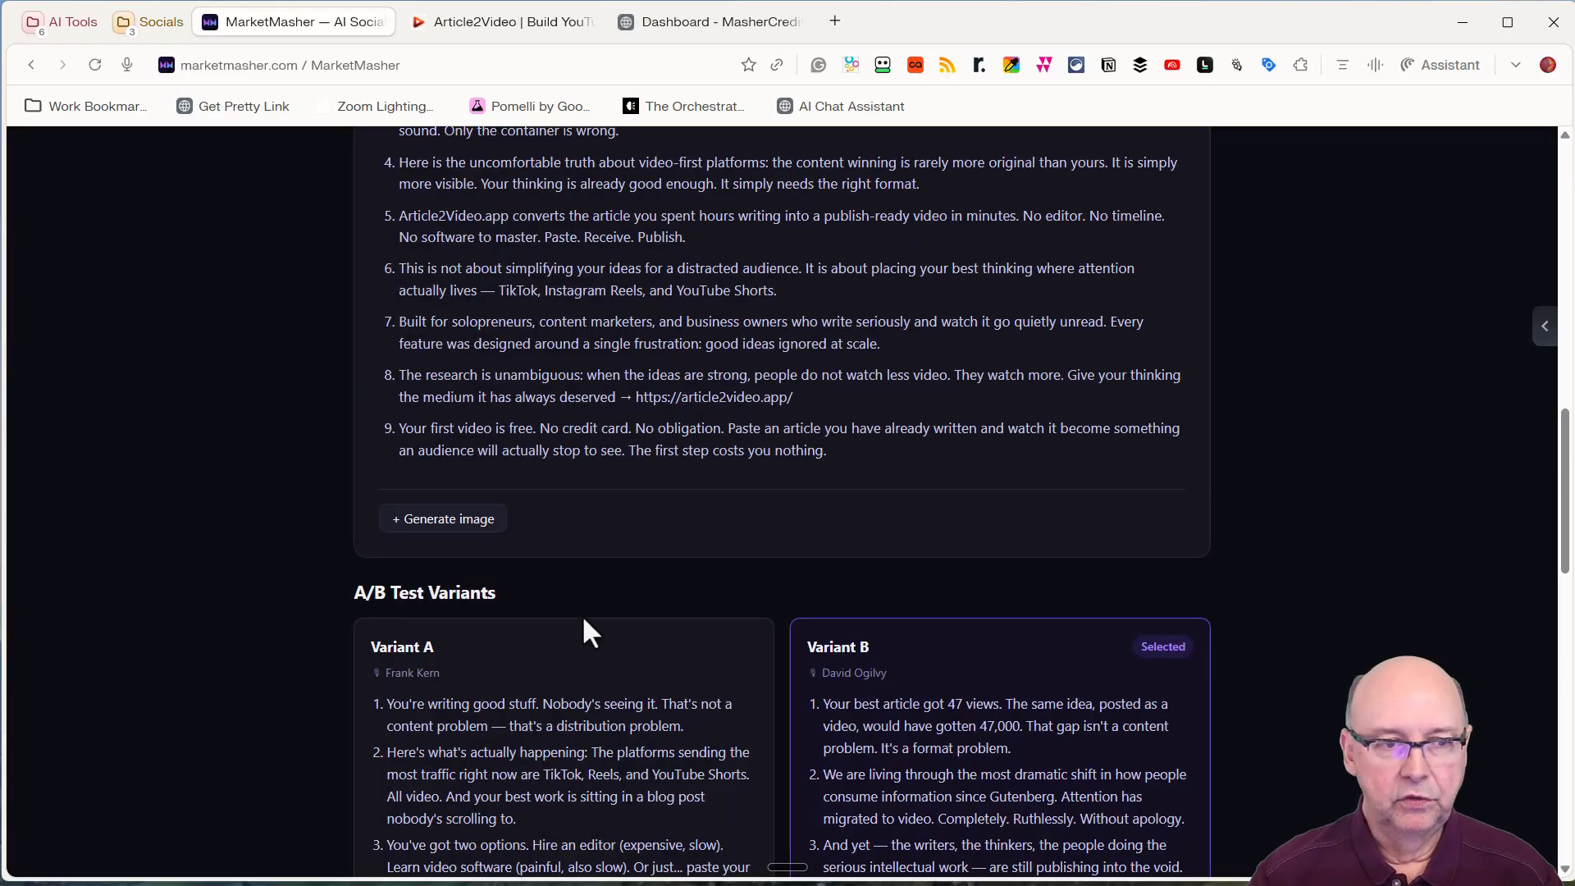
Generate an image for the Twitter / X copy using the Nano Banana model and the Hand-drawn style preset
scroll(583, 631, "up", 5)
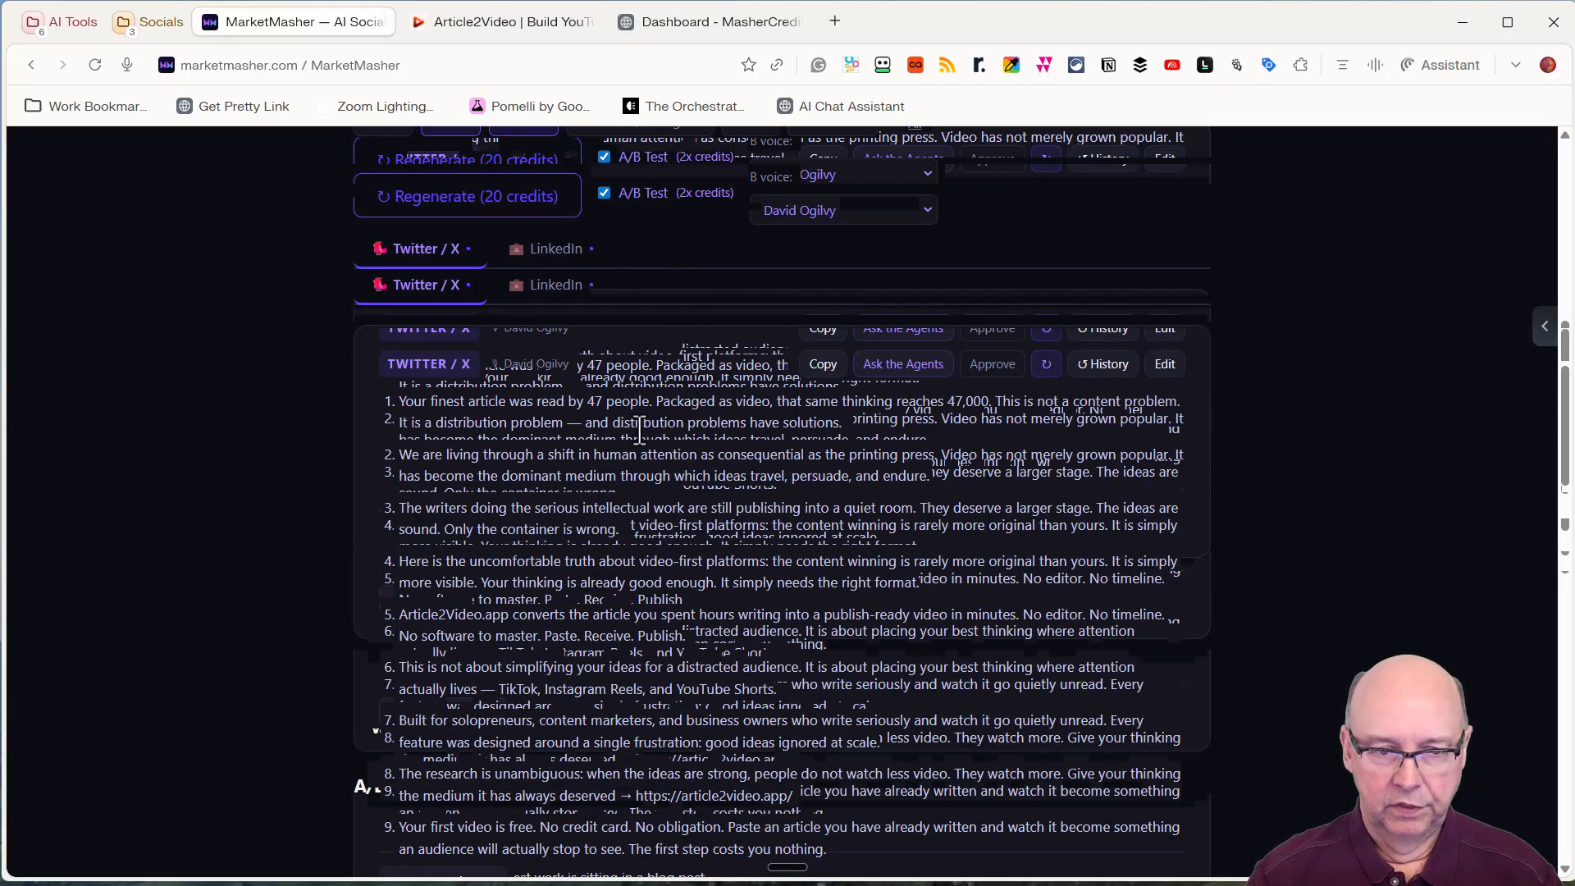
scroll(873, 460, "down", 5)
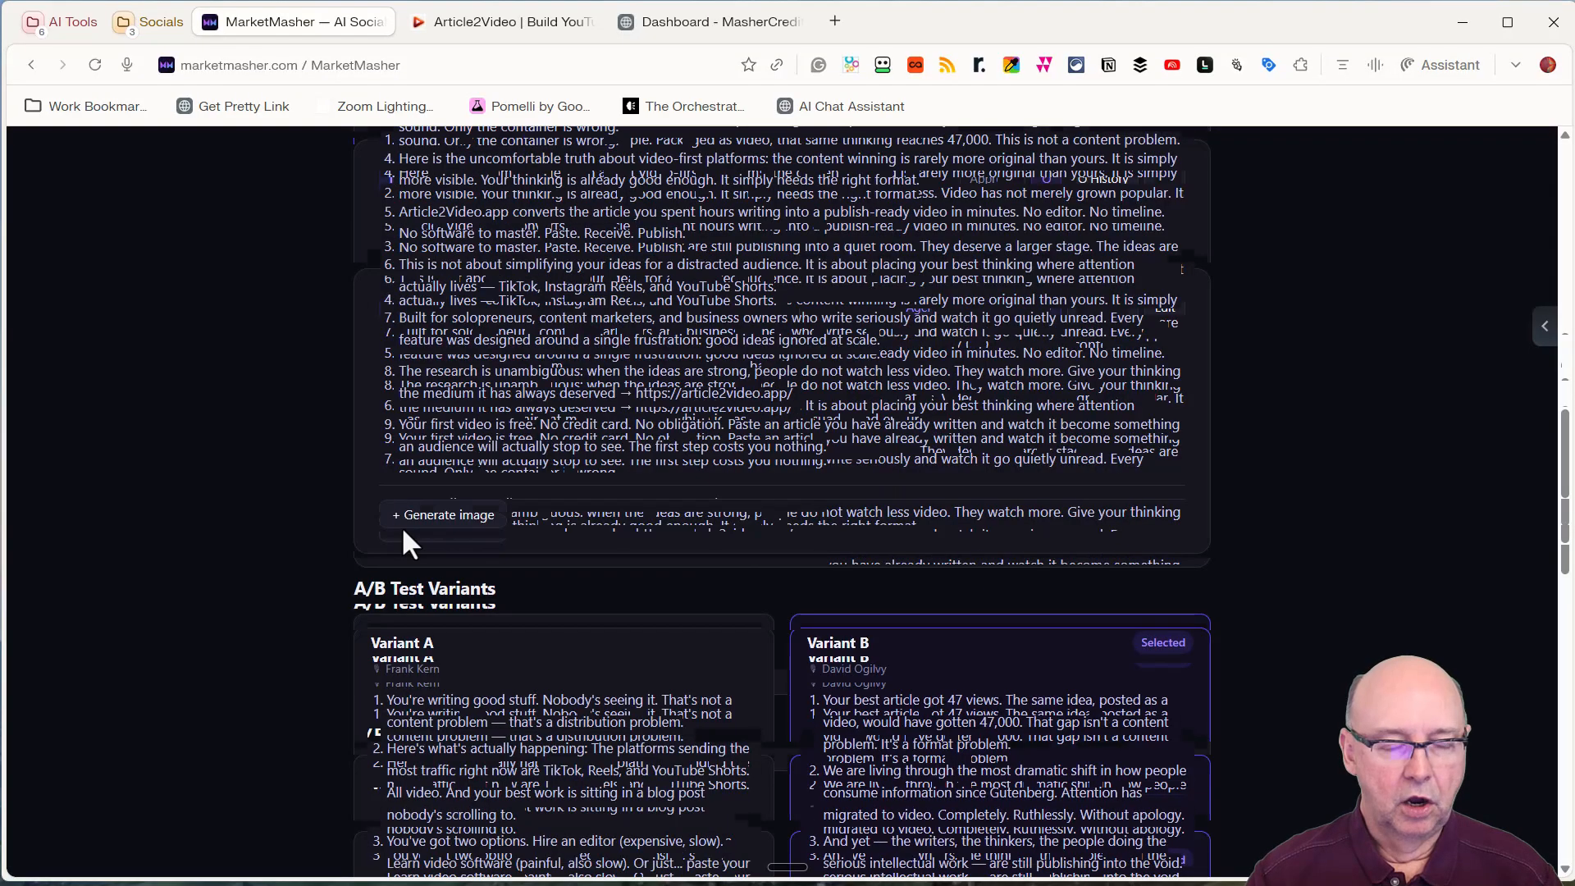
left_click(437, 527)
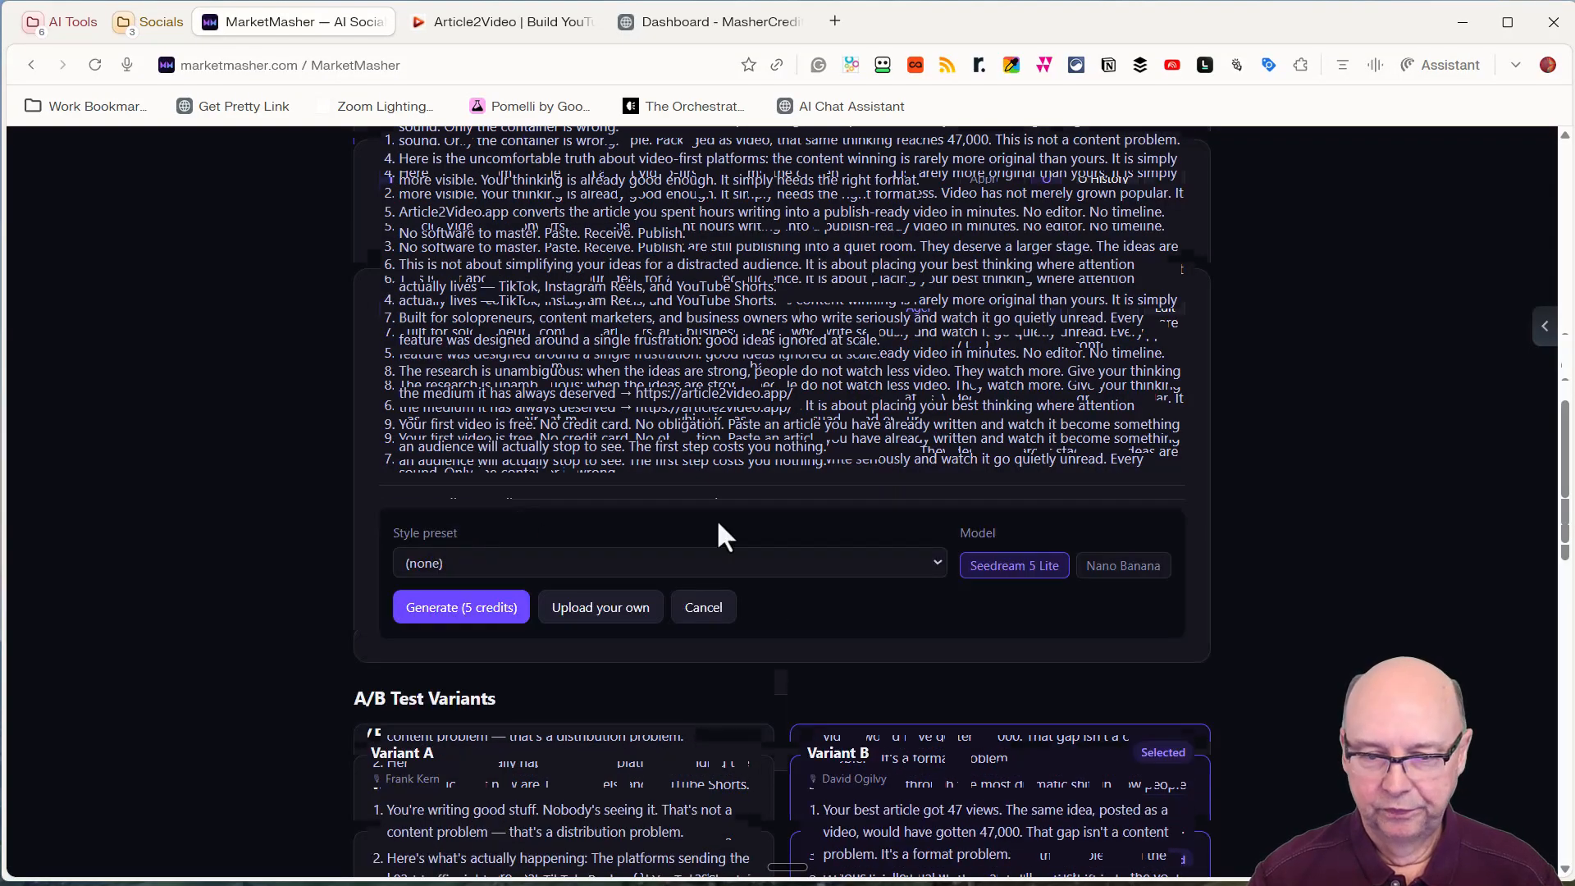
left_click(1117, 579)
left_click(1014, 570)
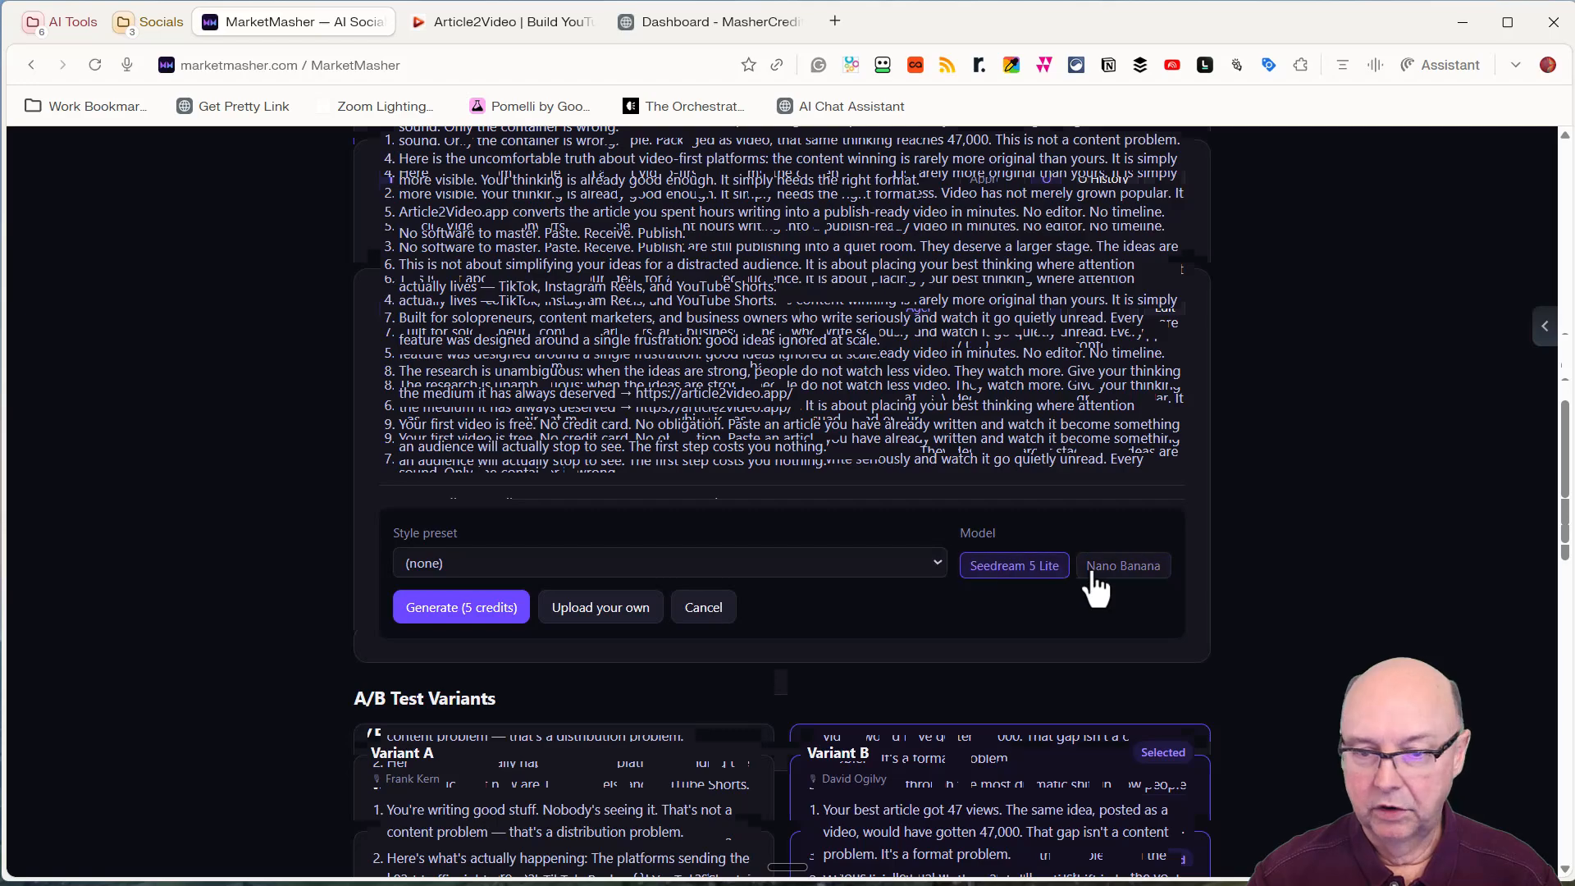
left_click(1122, 570)
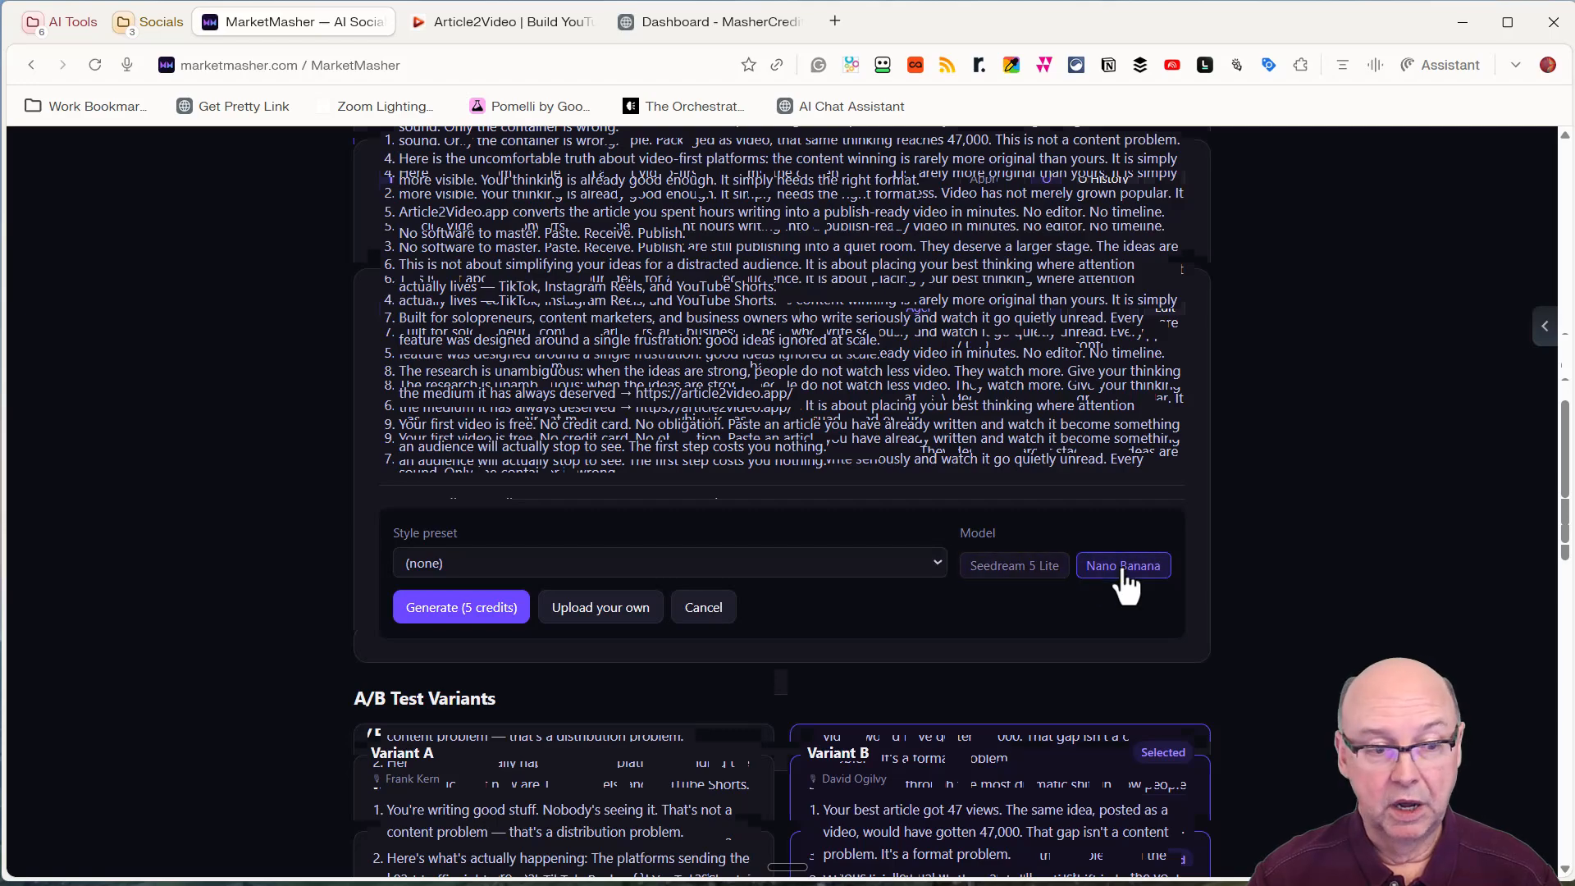
left_click(935, 562)
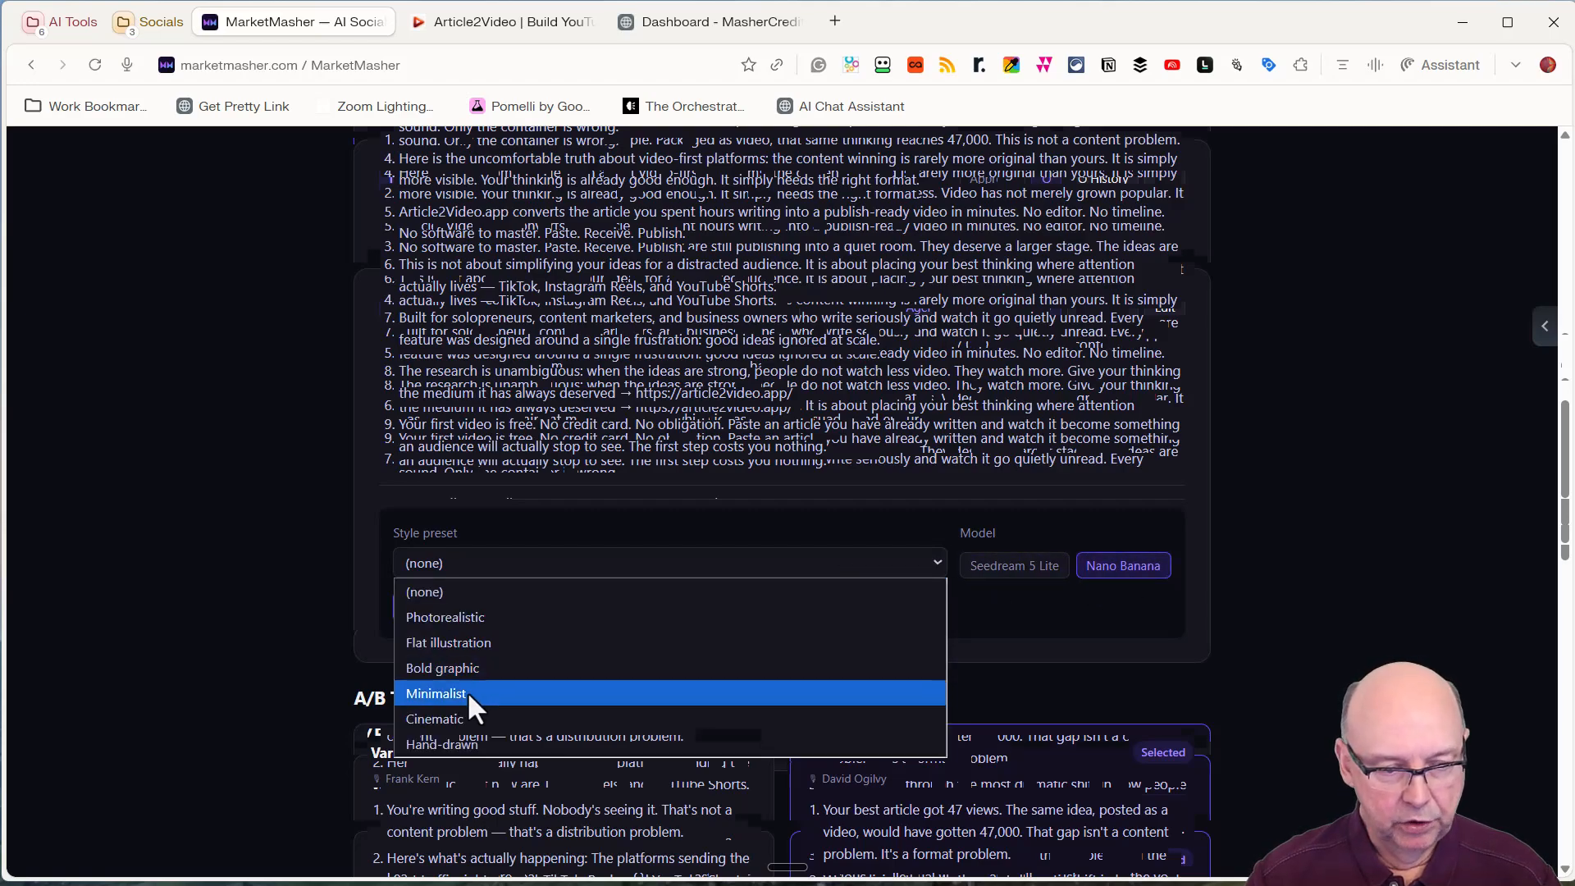
left_click(461, 743)
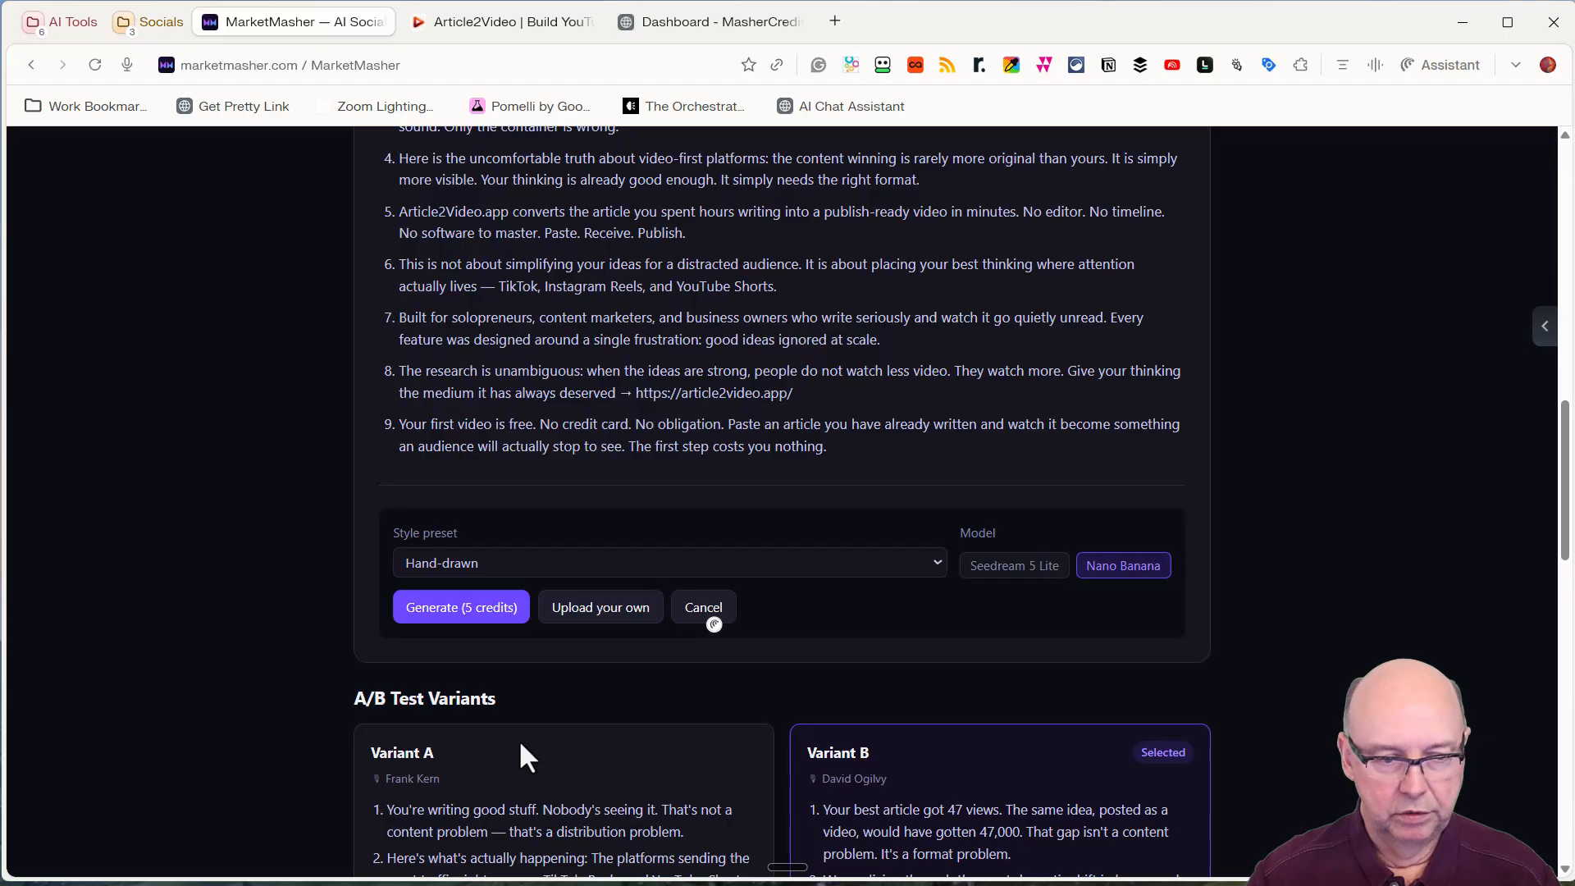
left_click(463, 627)
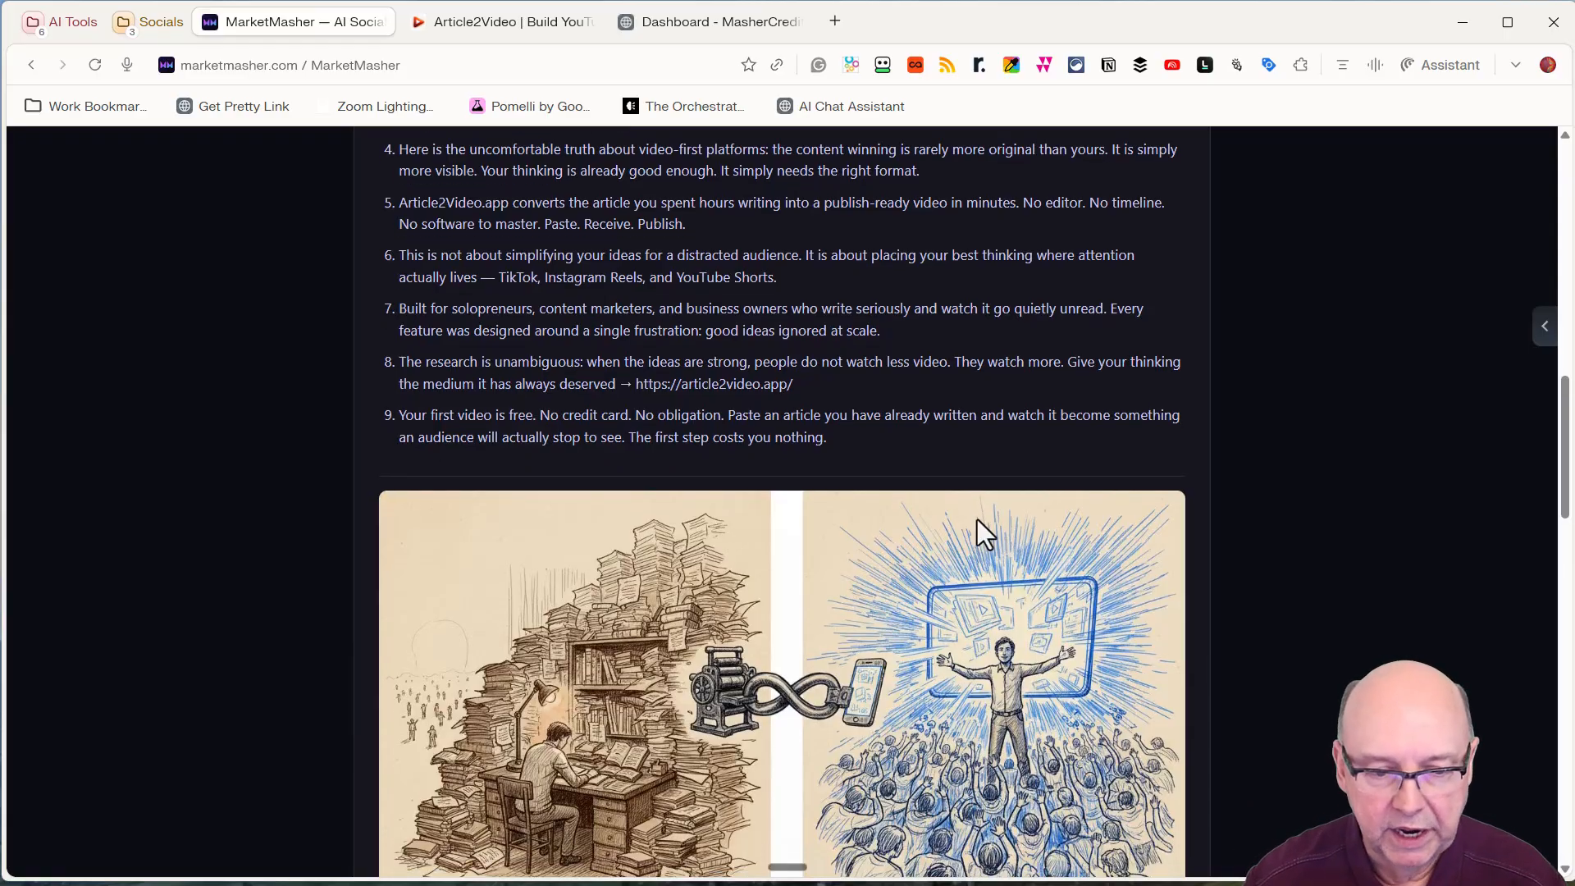
Check the generated hand-drawn image against the Twitter thread and approve the image
scroll(978, 520, "down", 1)
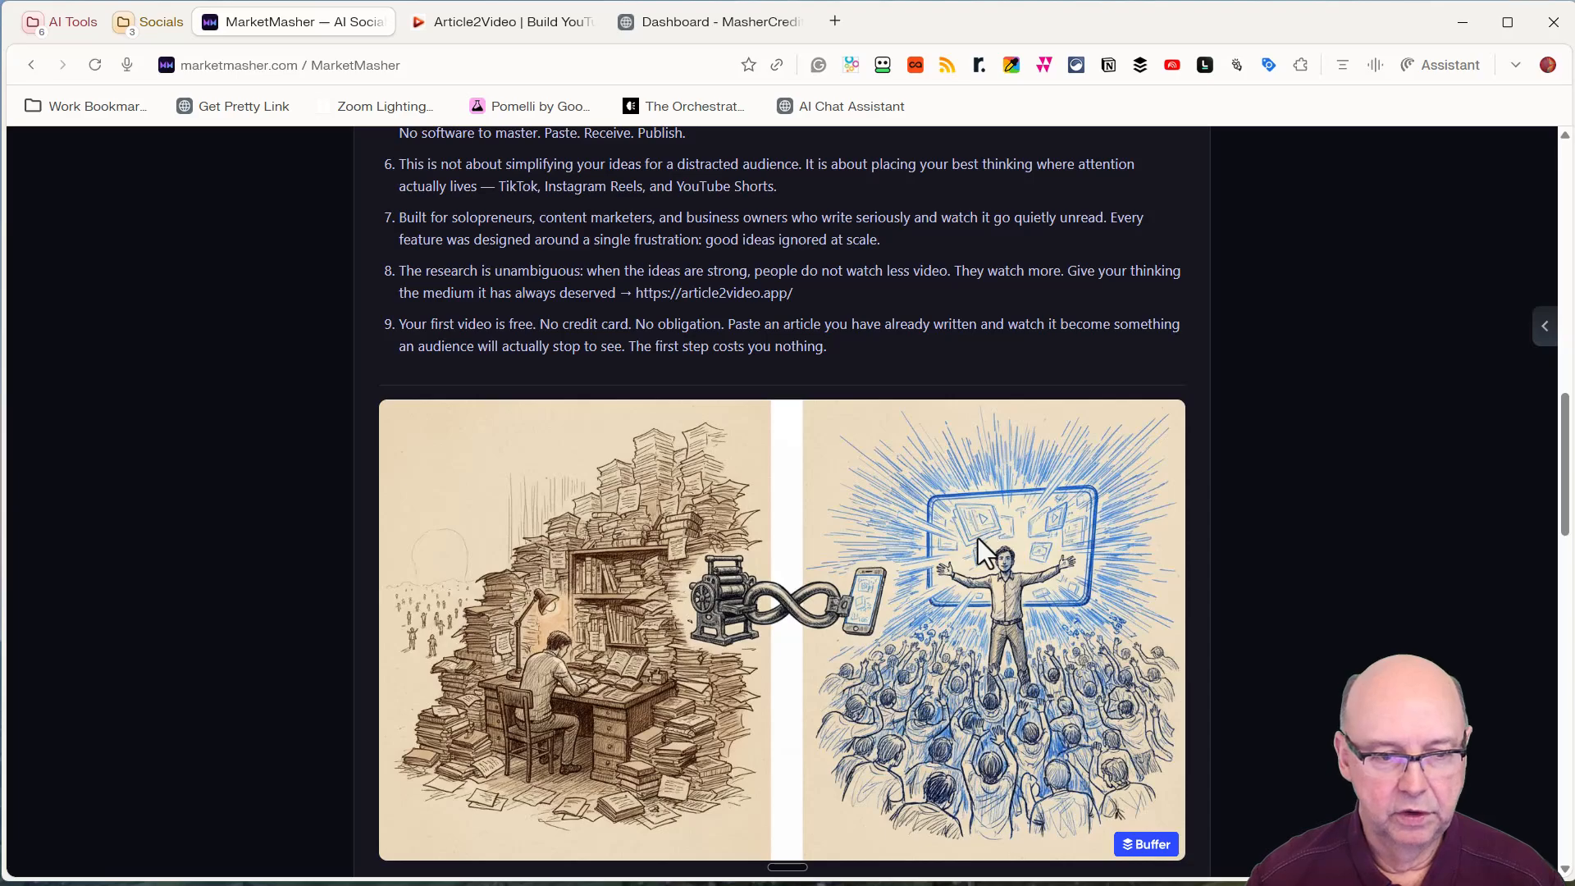
scroll(978, 538, "up", 4)
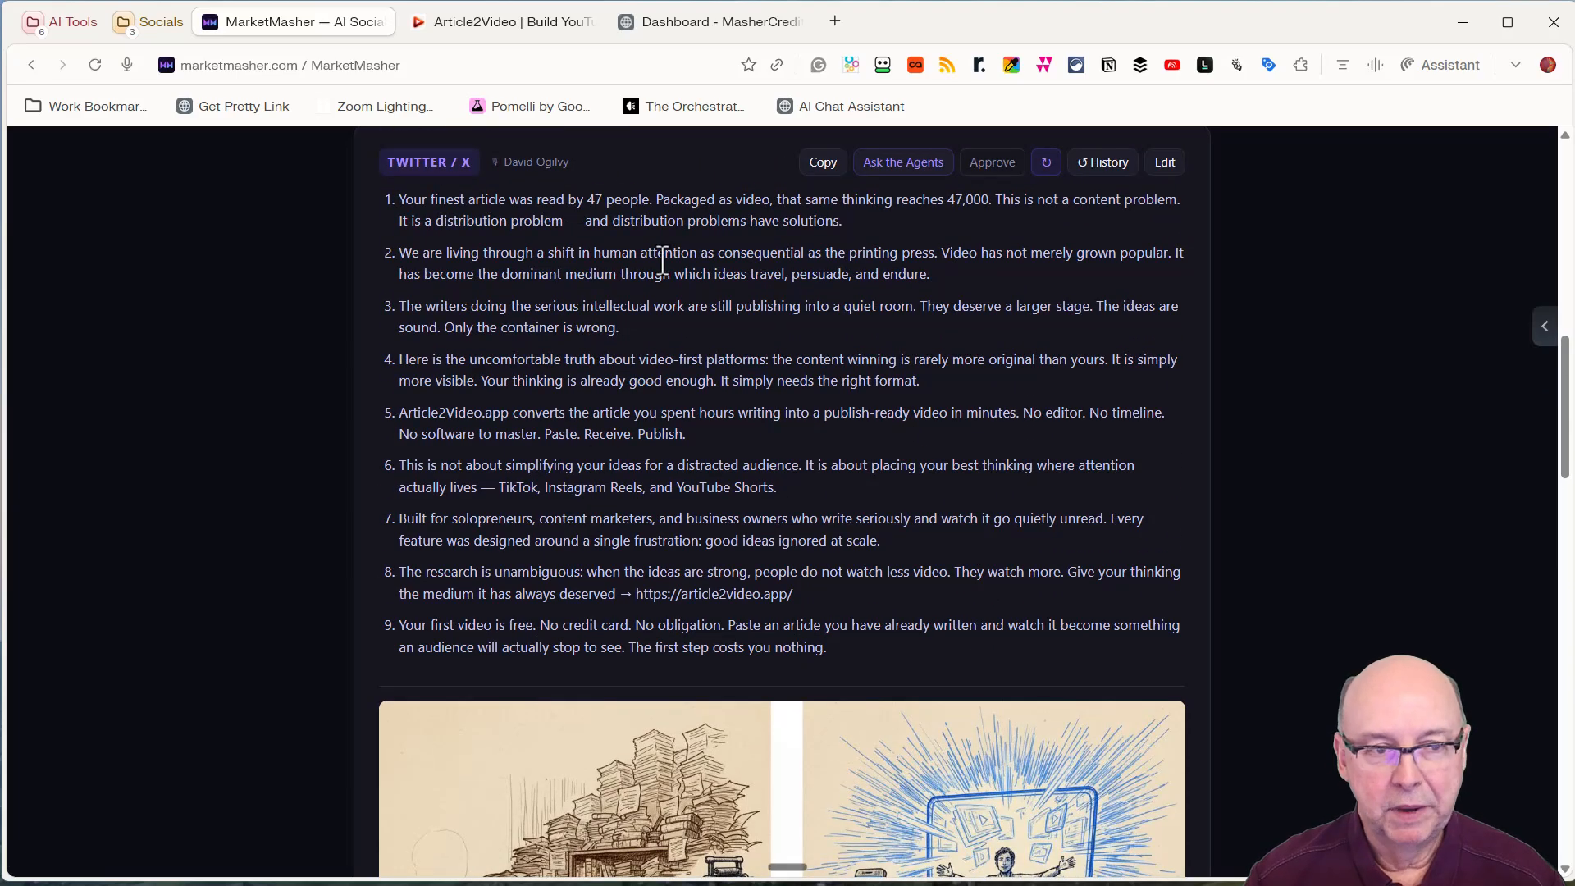
scroll(712, 389, "down", 4)
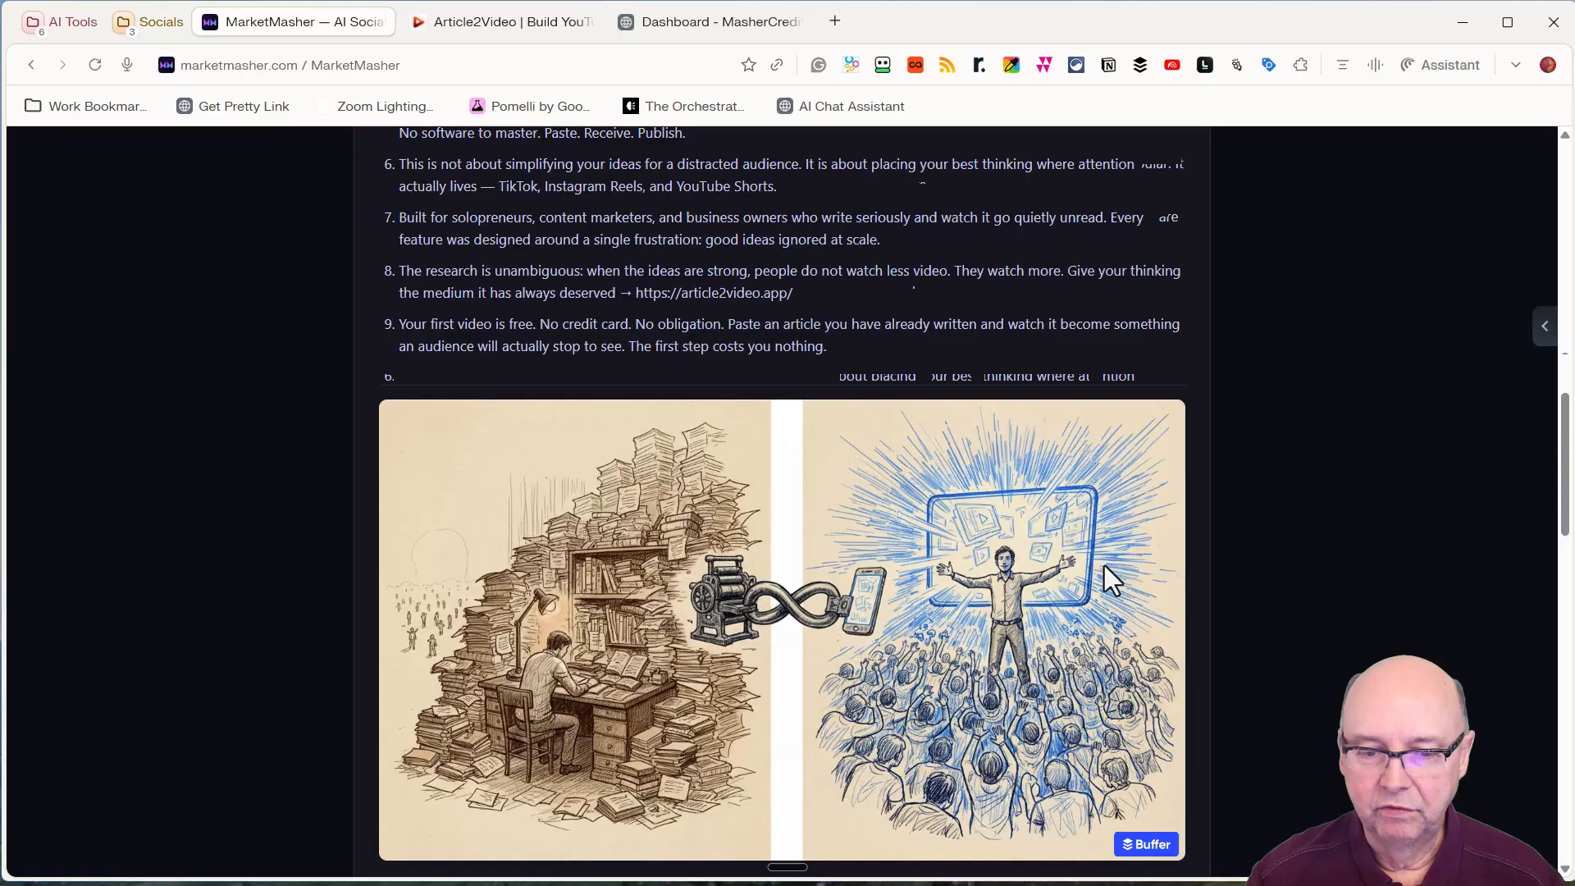
scroll(1056, 528, "down", 1)
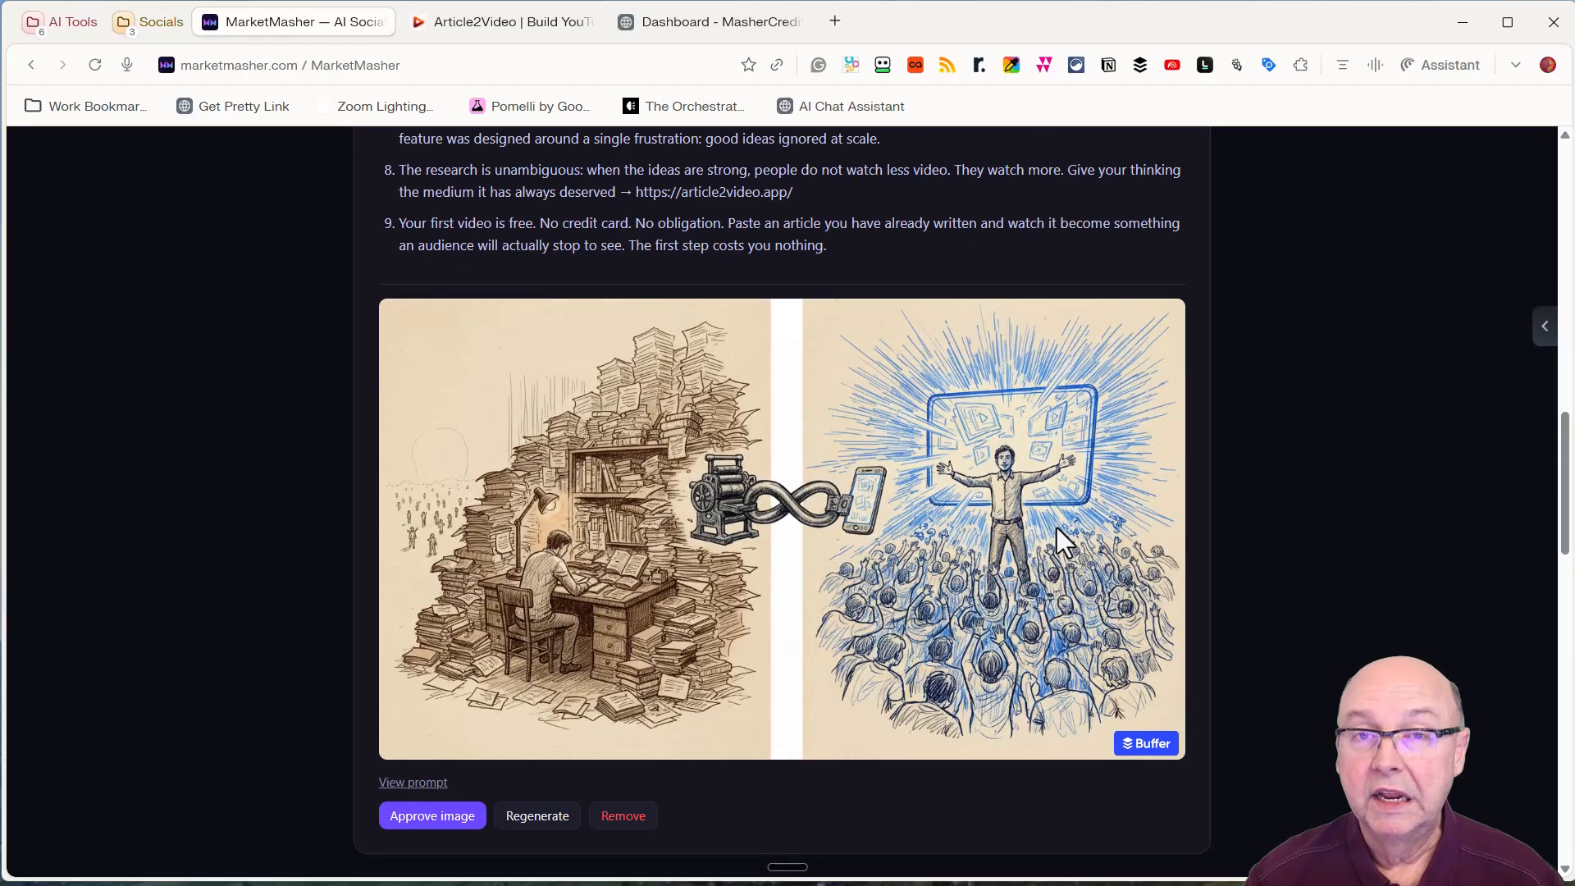
scroll(1051, 534, "down", 1)
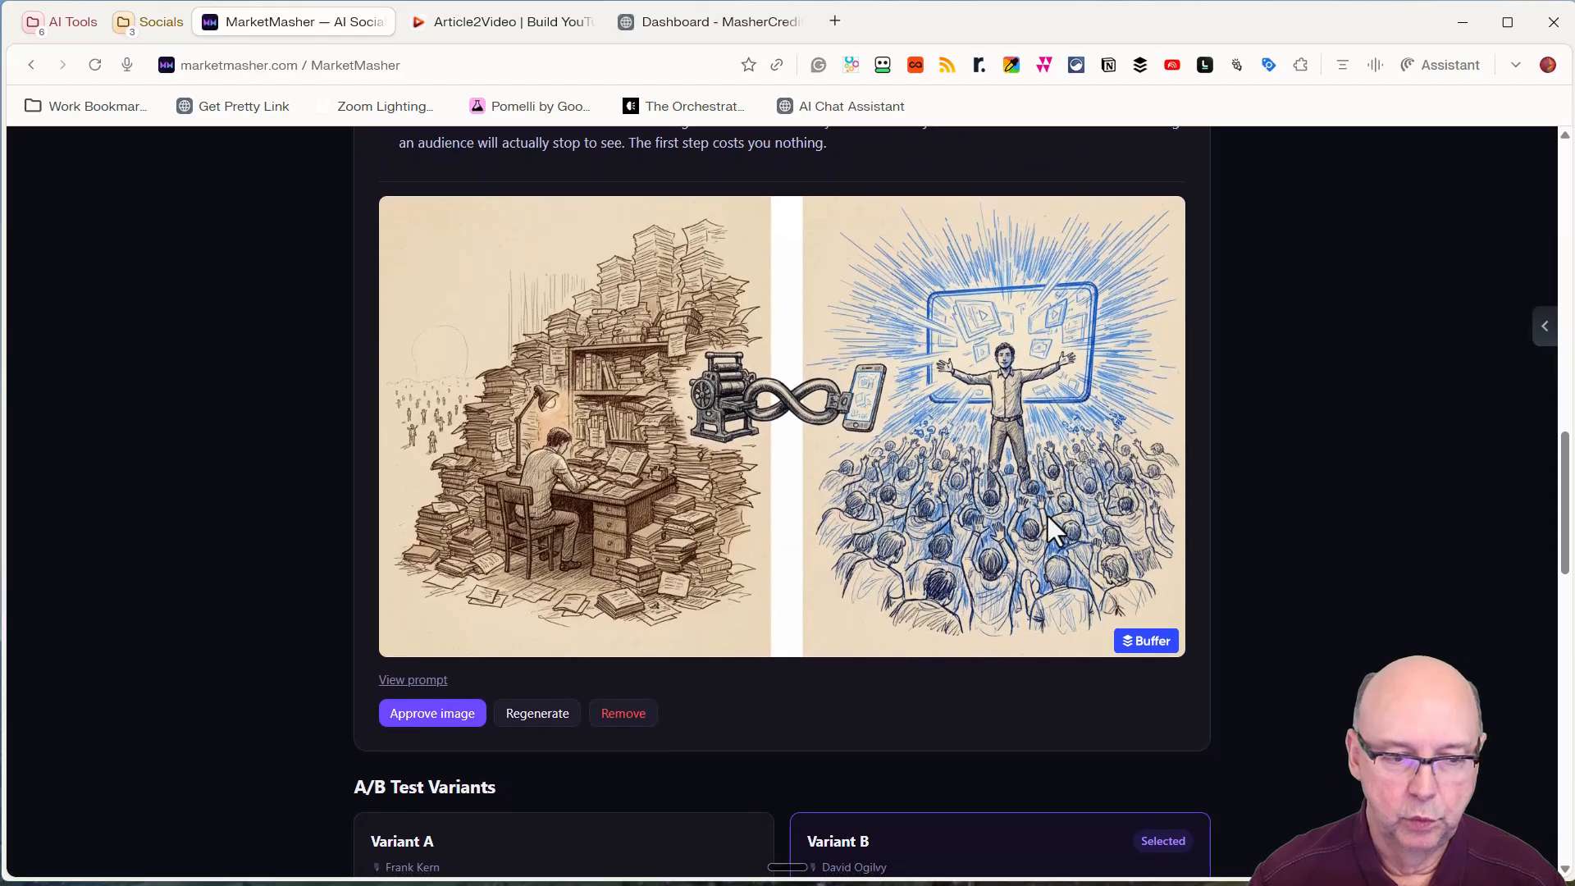
scroll(1047, 514, "down", 1)
left_click(428, 617)
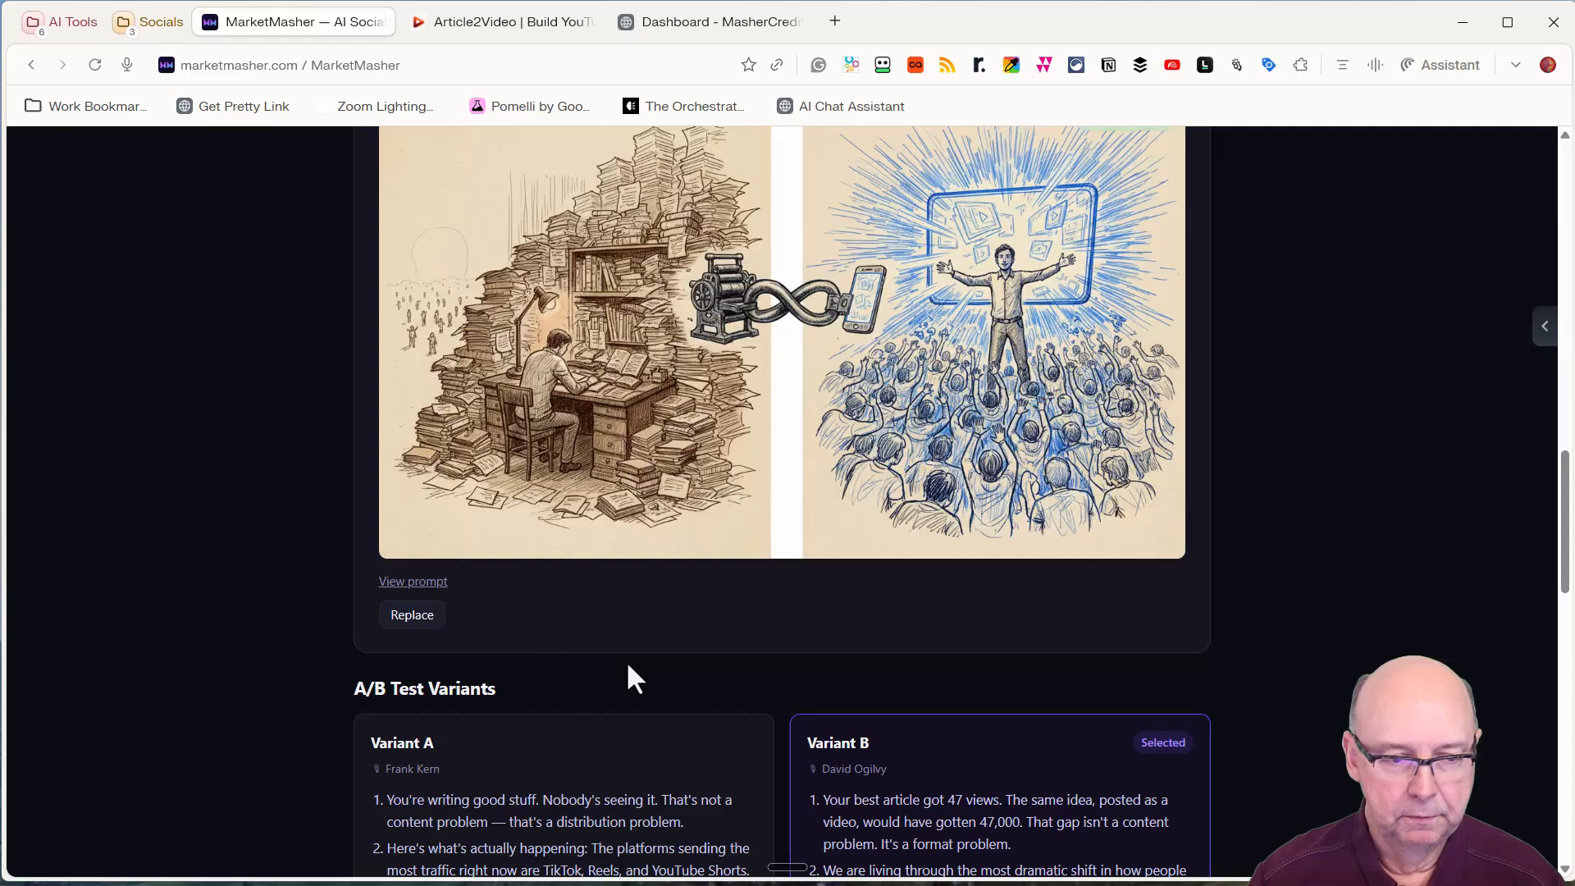
Approve the rewritten Twitter / X copy
scroll(629, 673, "up", 5)
scroll(632, 672, "down", 3)
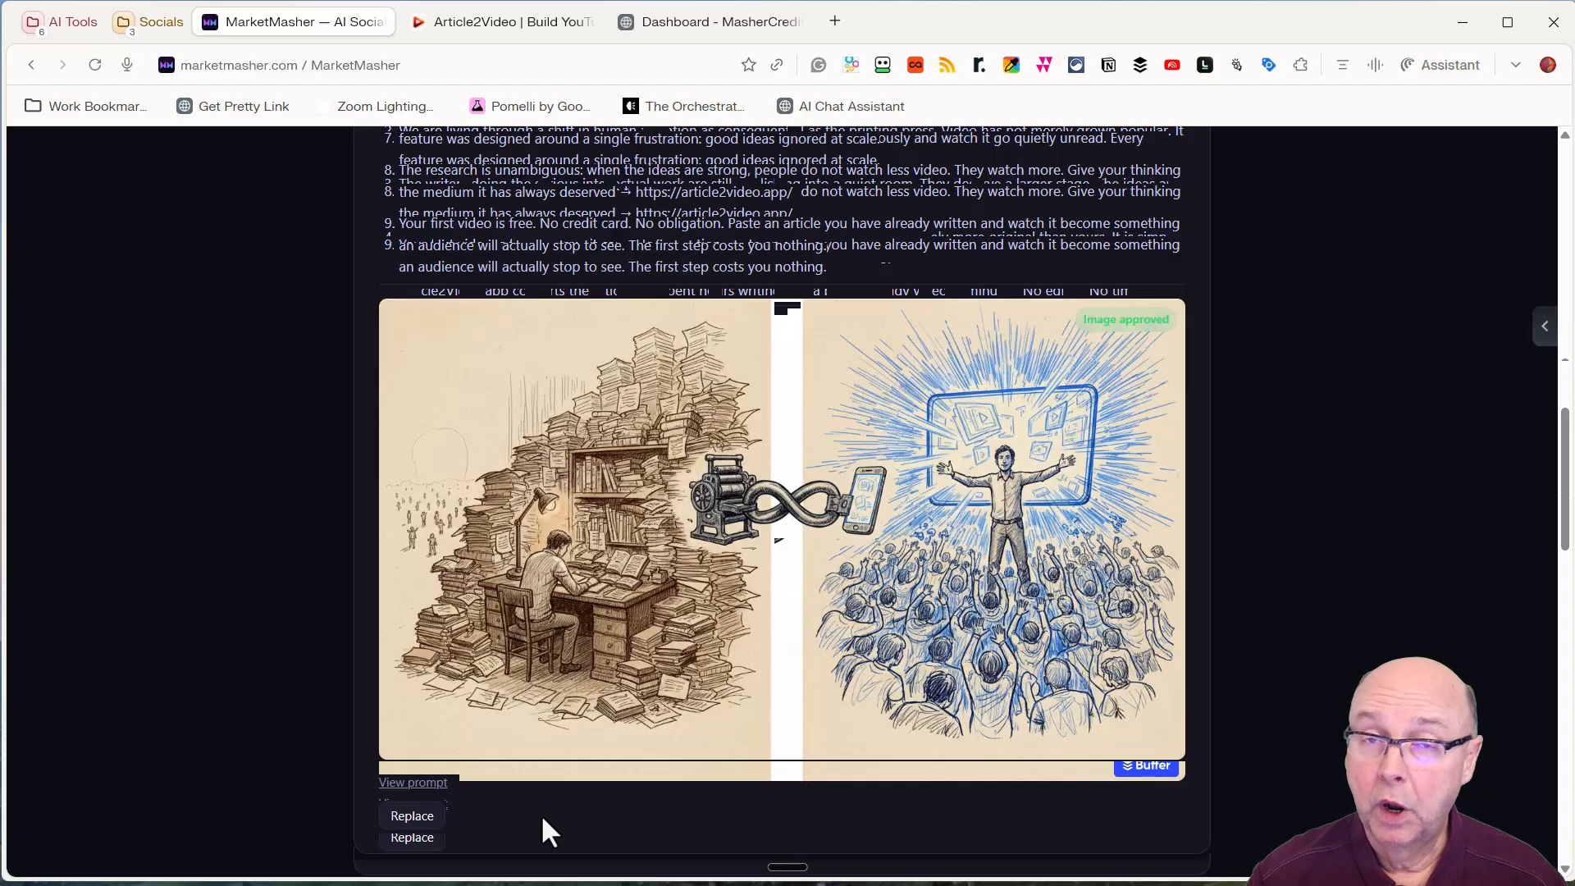
scroll(549, 783, "up", 7)
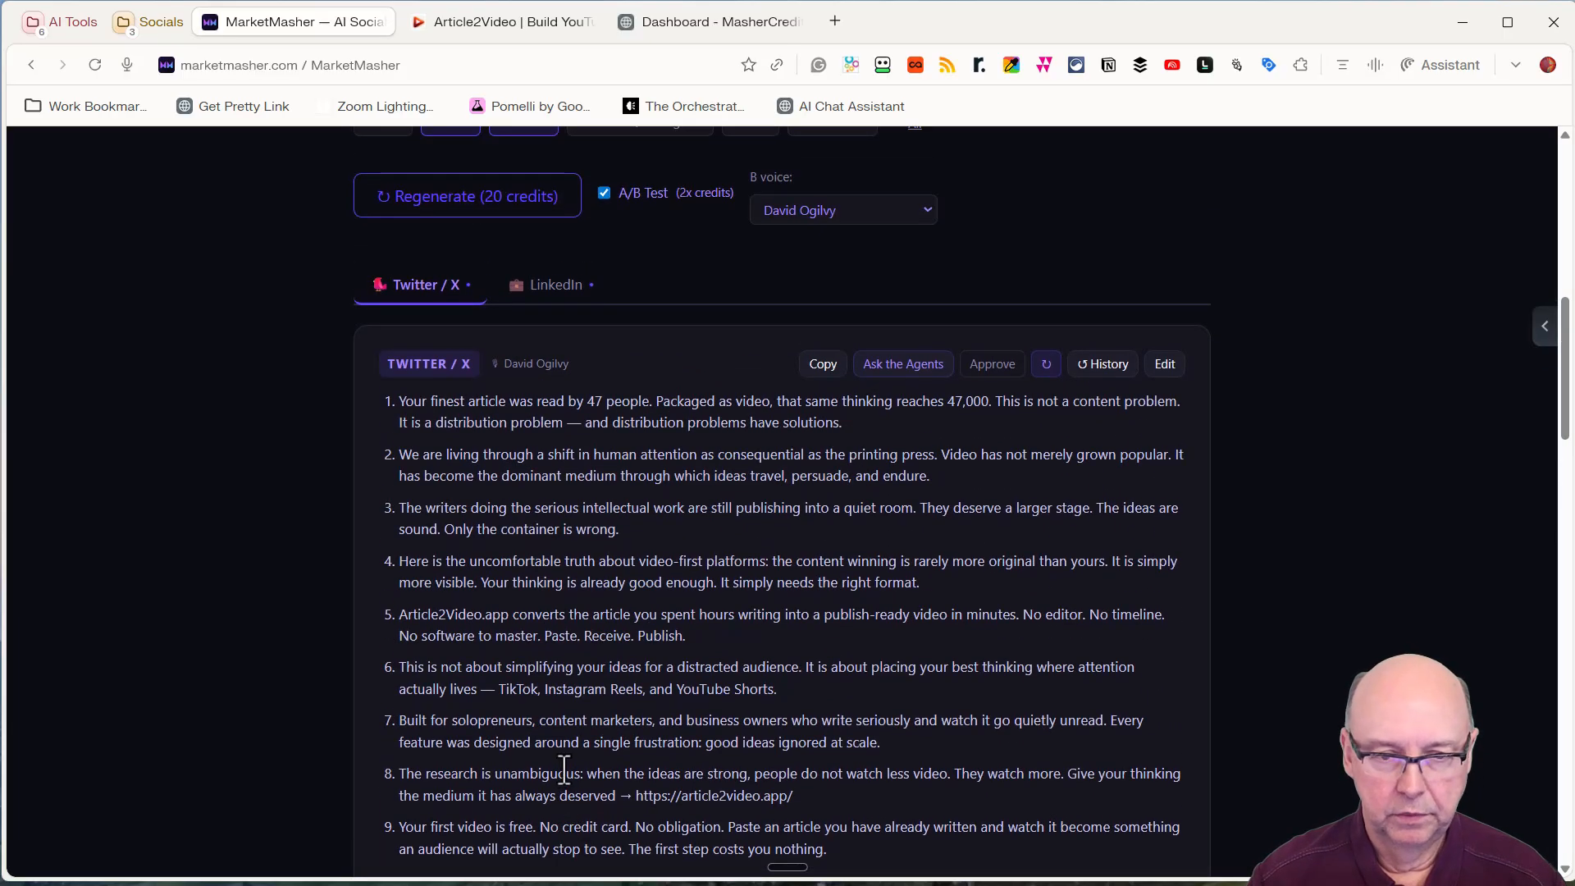
left_click(982, 373)
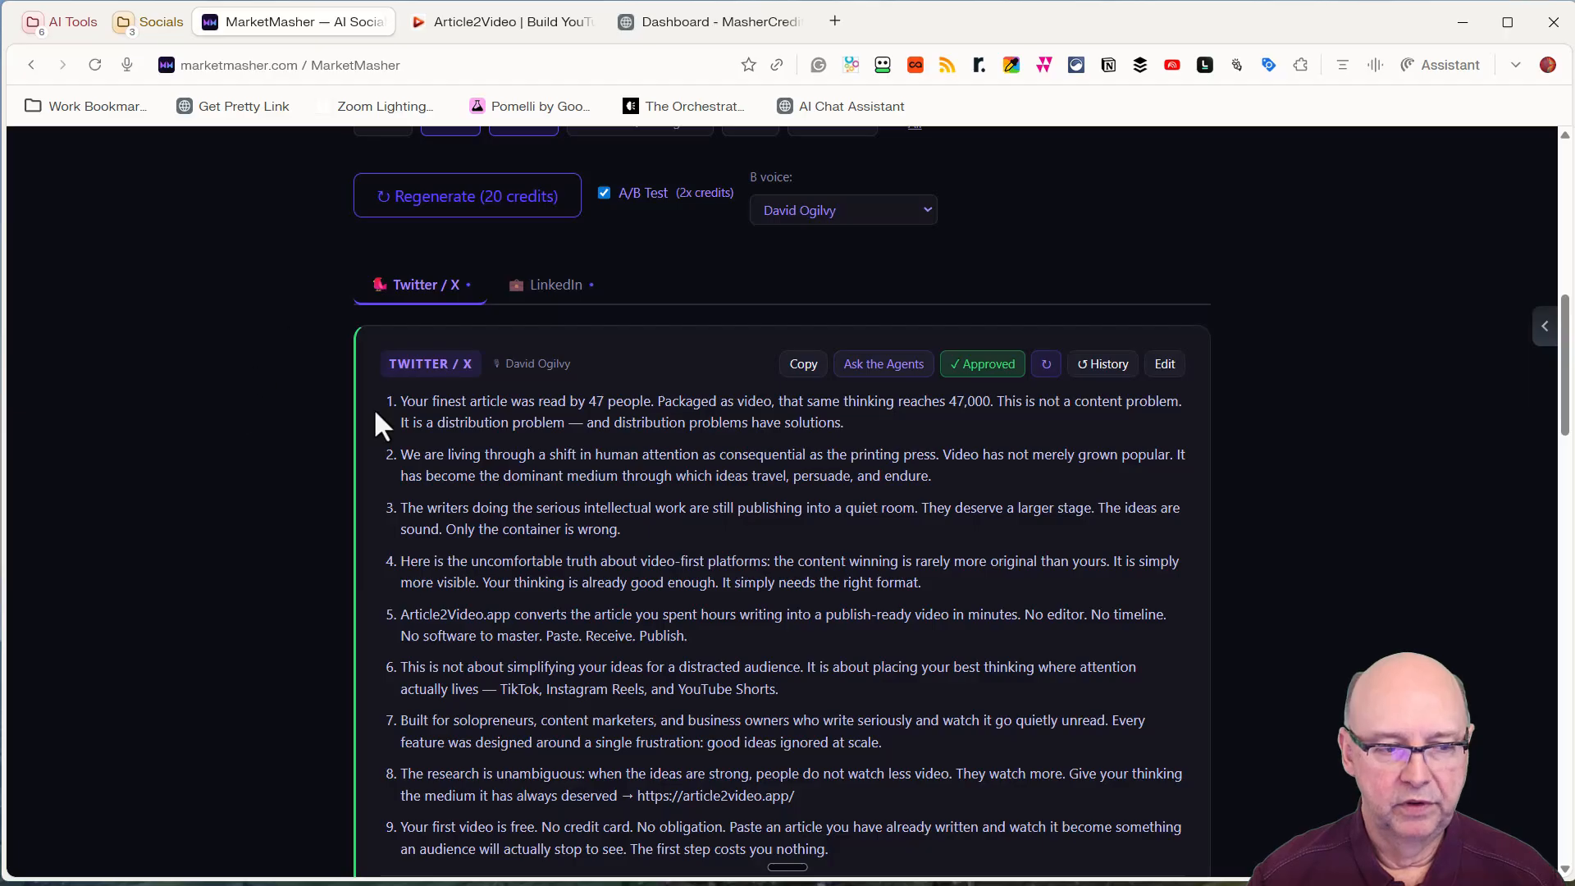
Post the approved thread and its image to Twitter / X immediately, confirming the publication
scroll(376, 422, "down", 6)
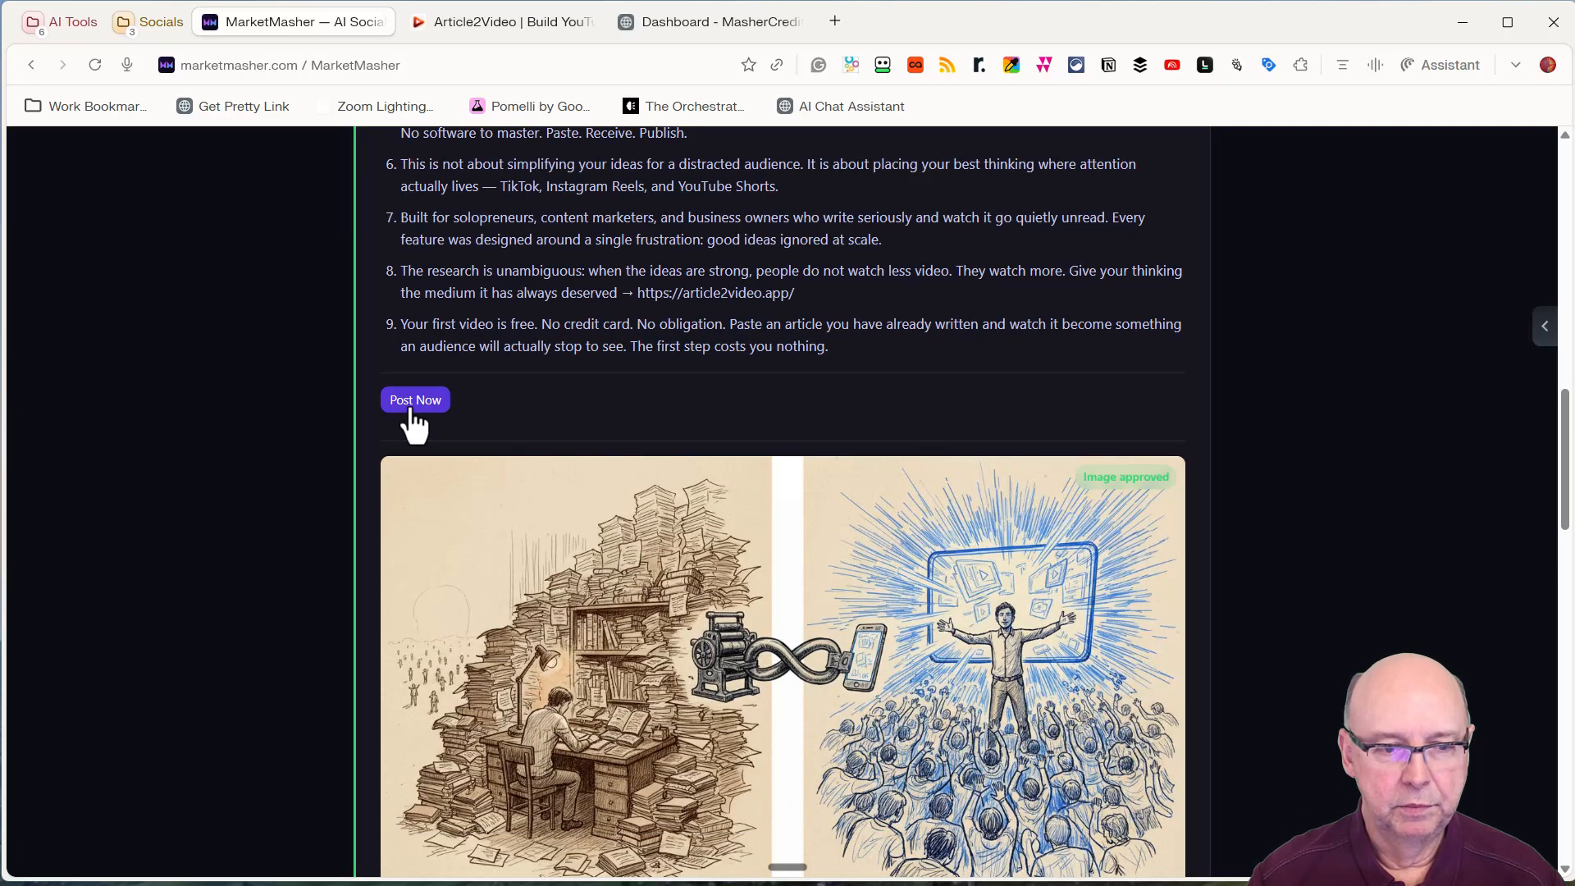
left_click(414, 402)
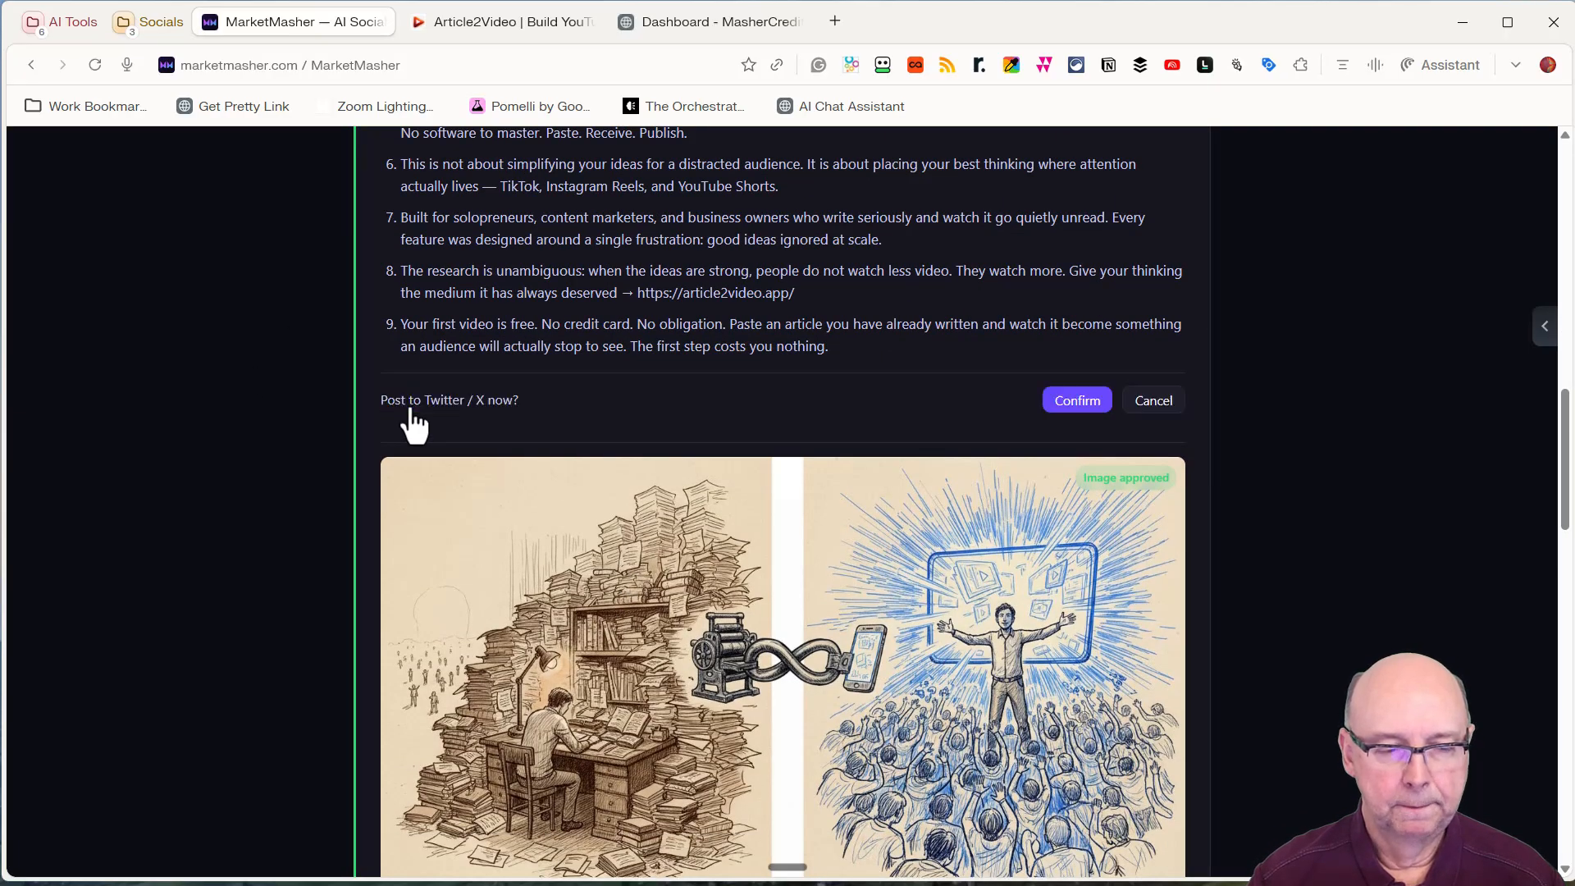
left_click(1071, 402)
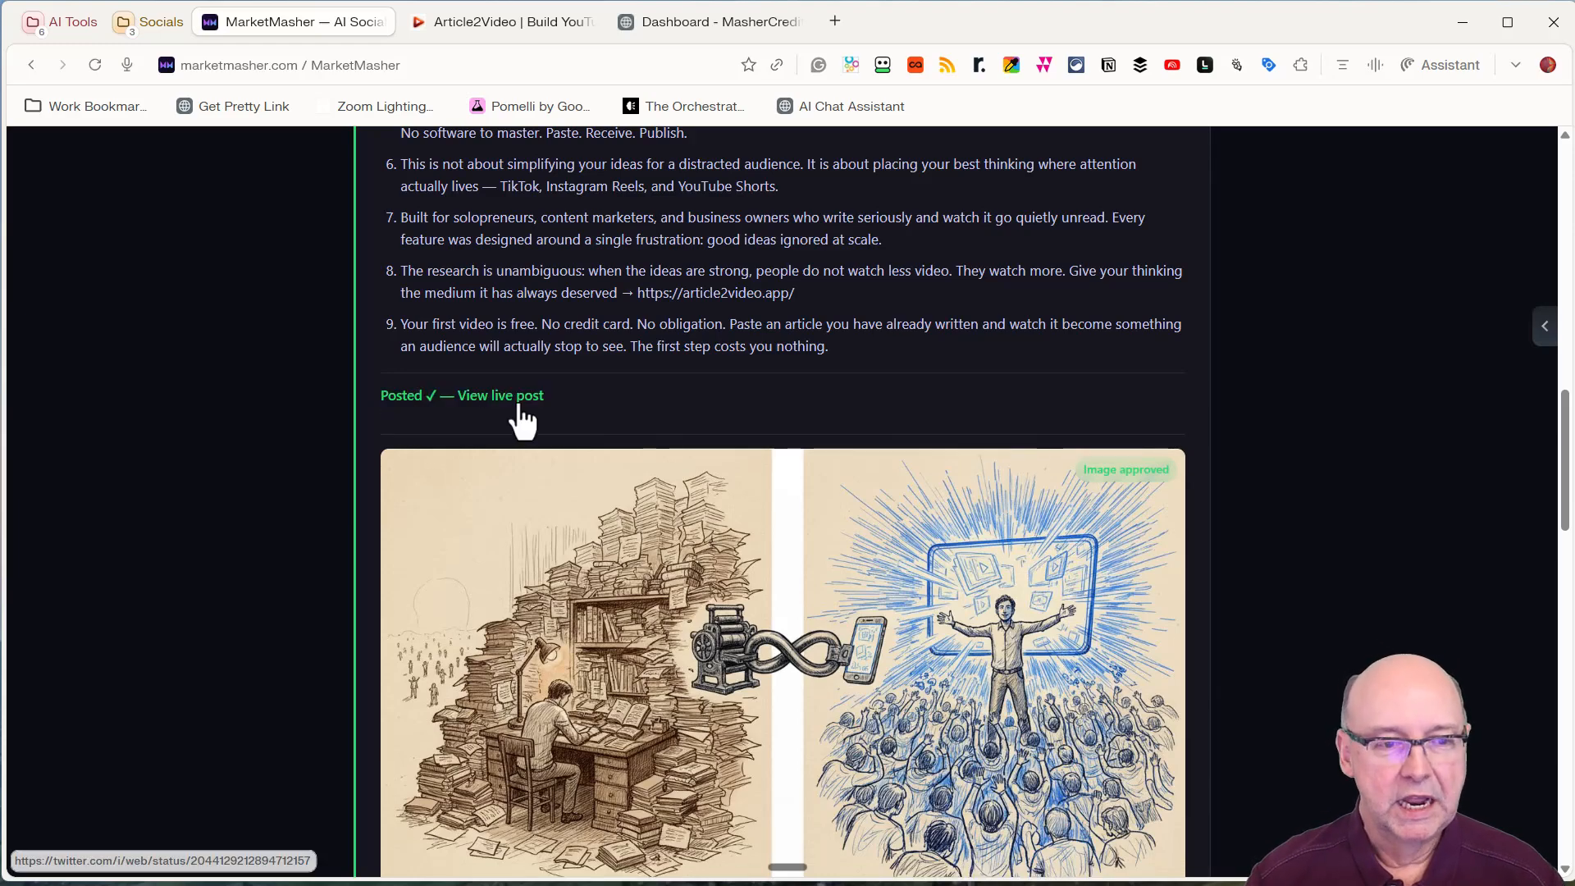
Open the live post on X, examine the image and the whole thread, and return to the MarketMasher campaign
left_click(518, 399)
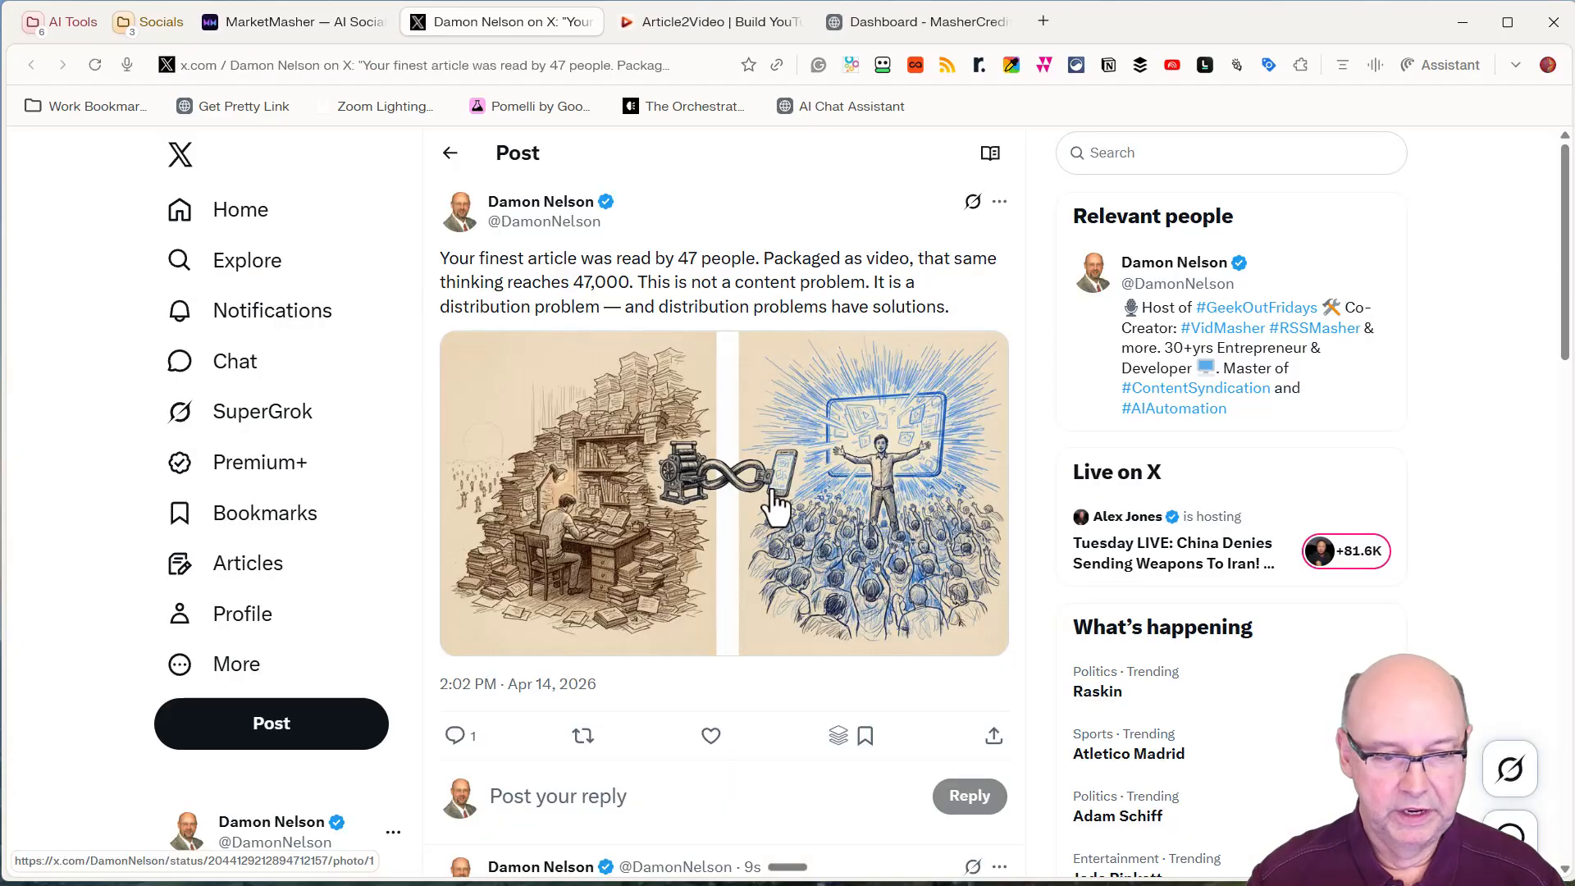
scroll(775, 503, "down", 5)
scroll(775, 502, "down", 3)
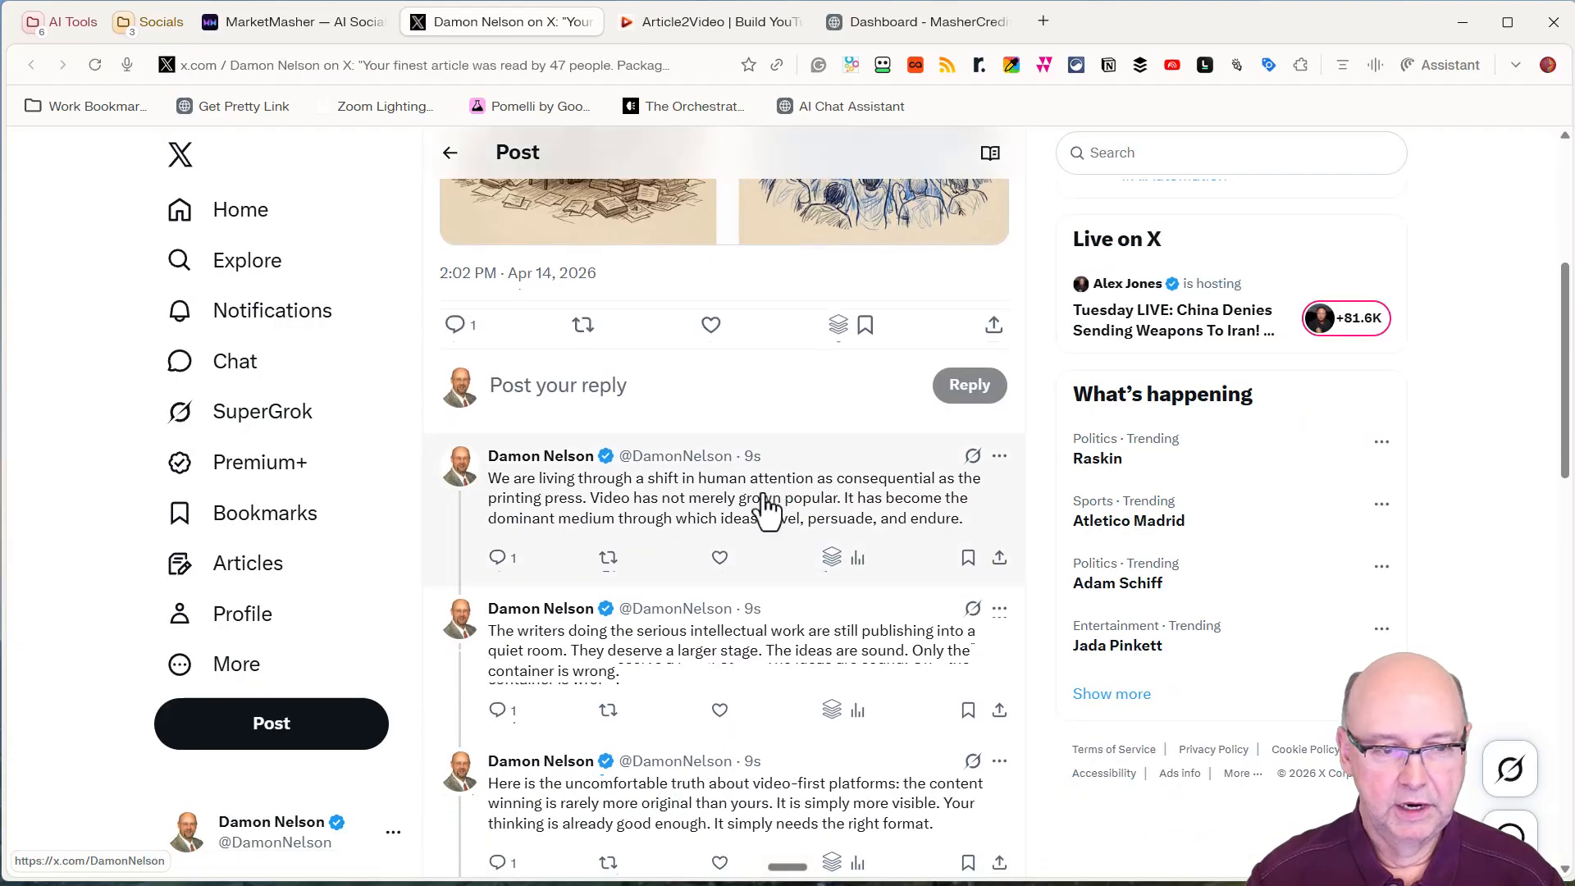
scroll(741, 628, "down", 7)
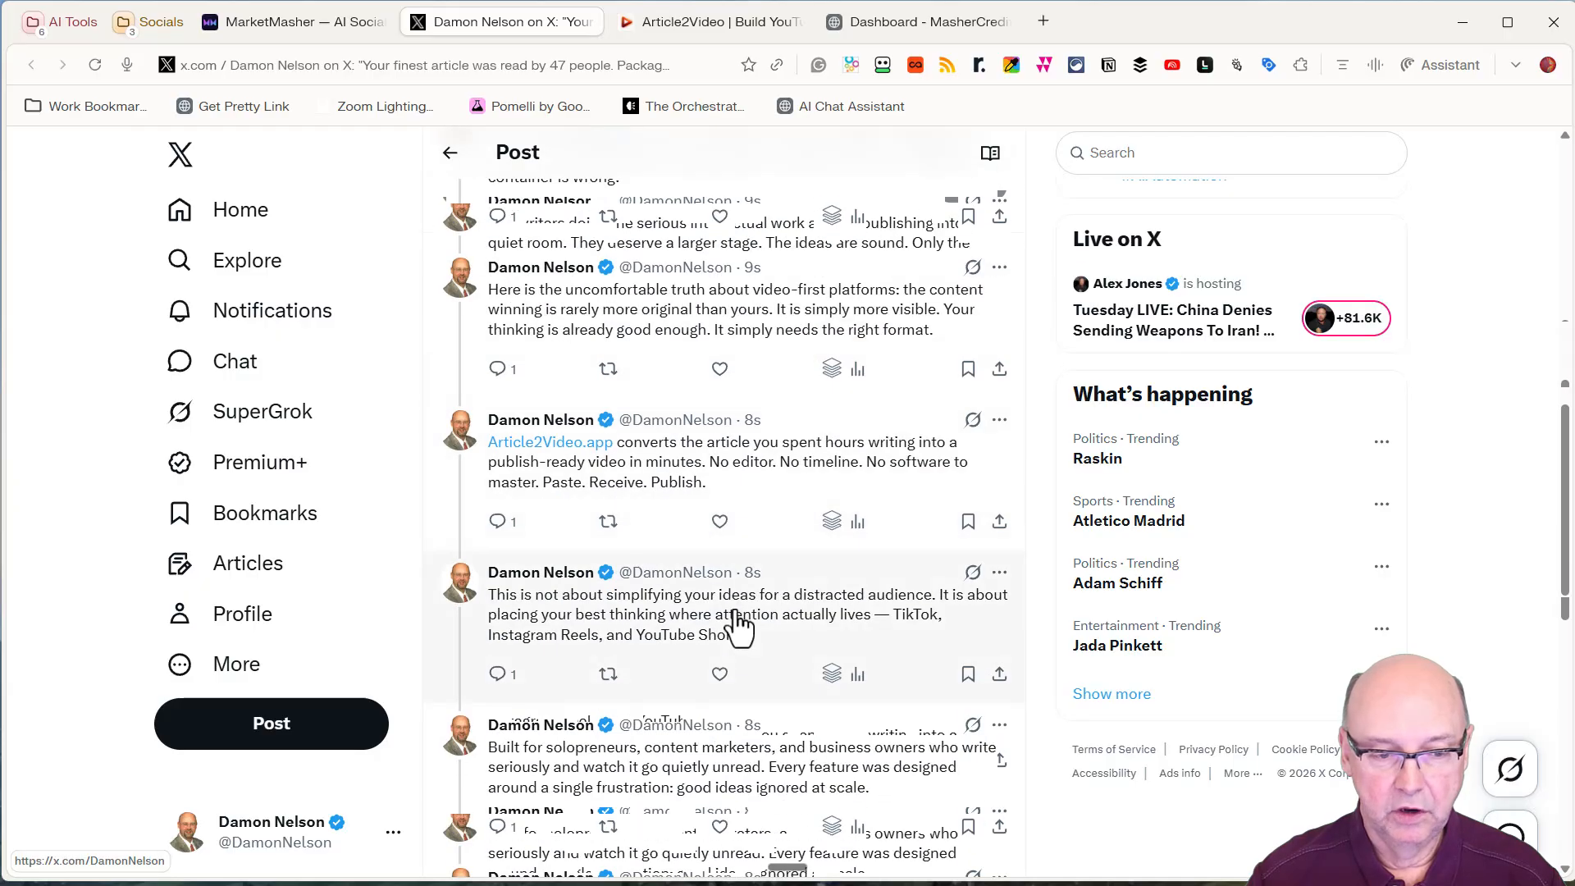
scroll(741, 627, "up", 4)
scroll(738, 623, "down", 6)
scroll(735, 620, "up", 1)
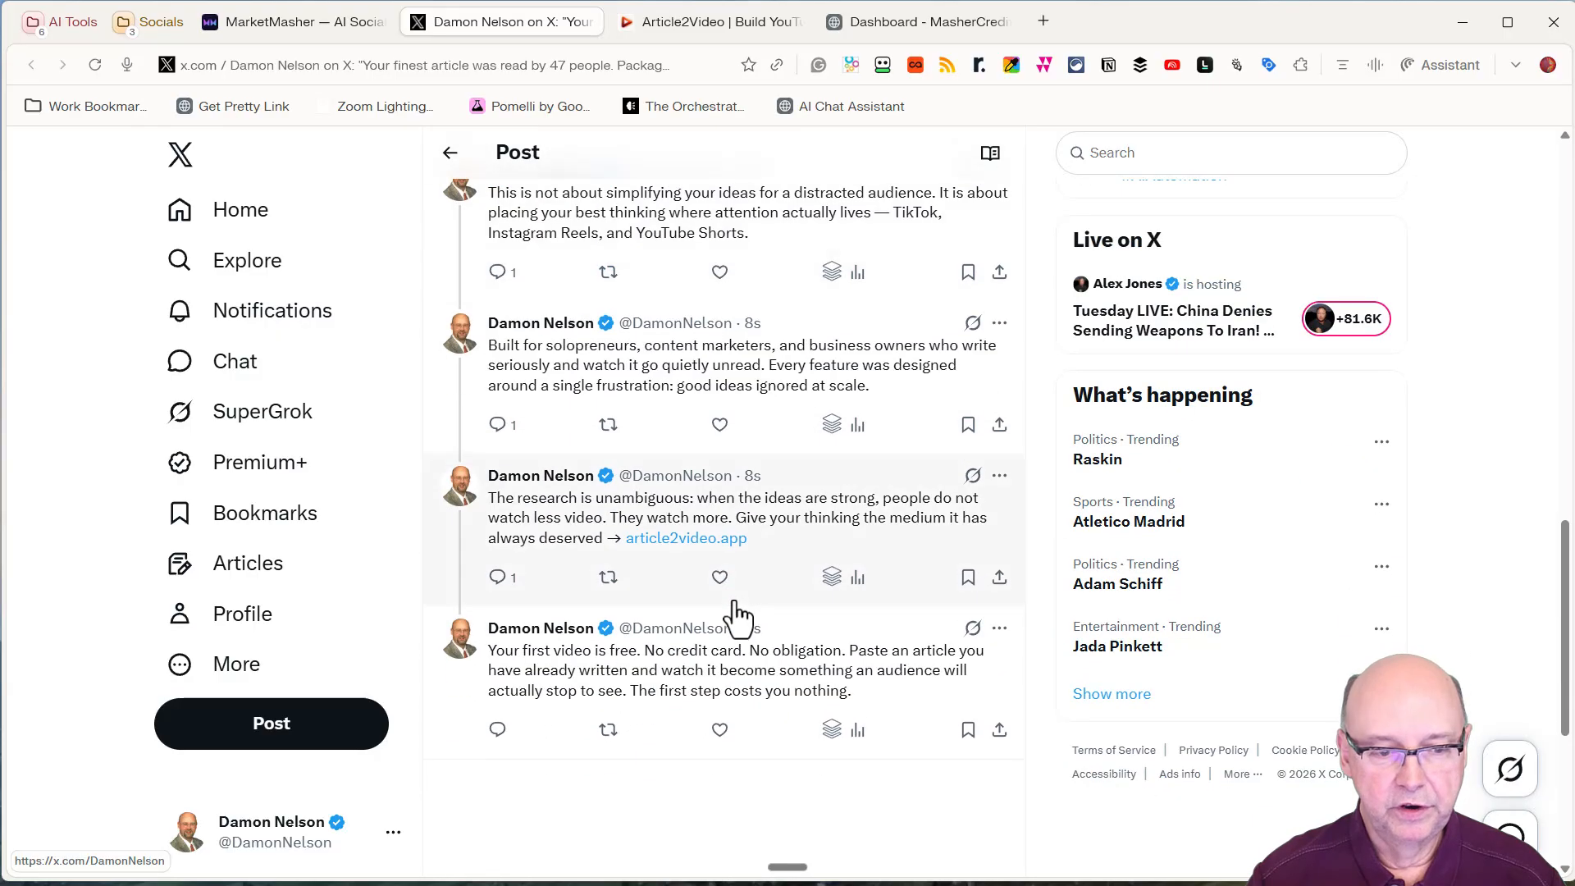
scroll(724, 569, "up", 10)
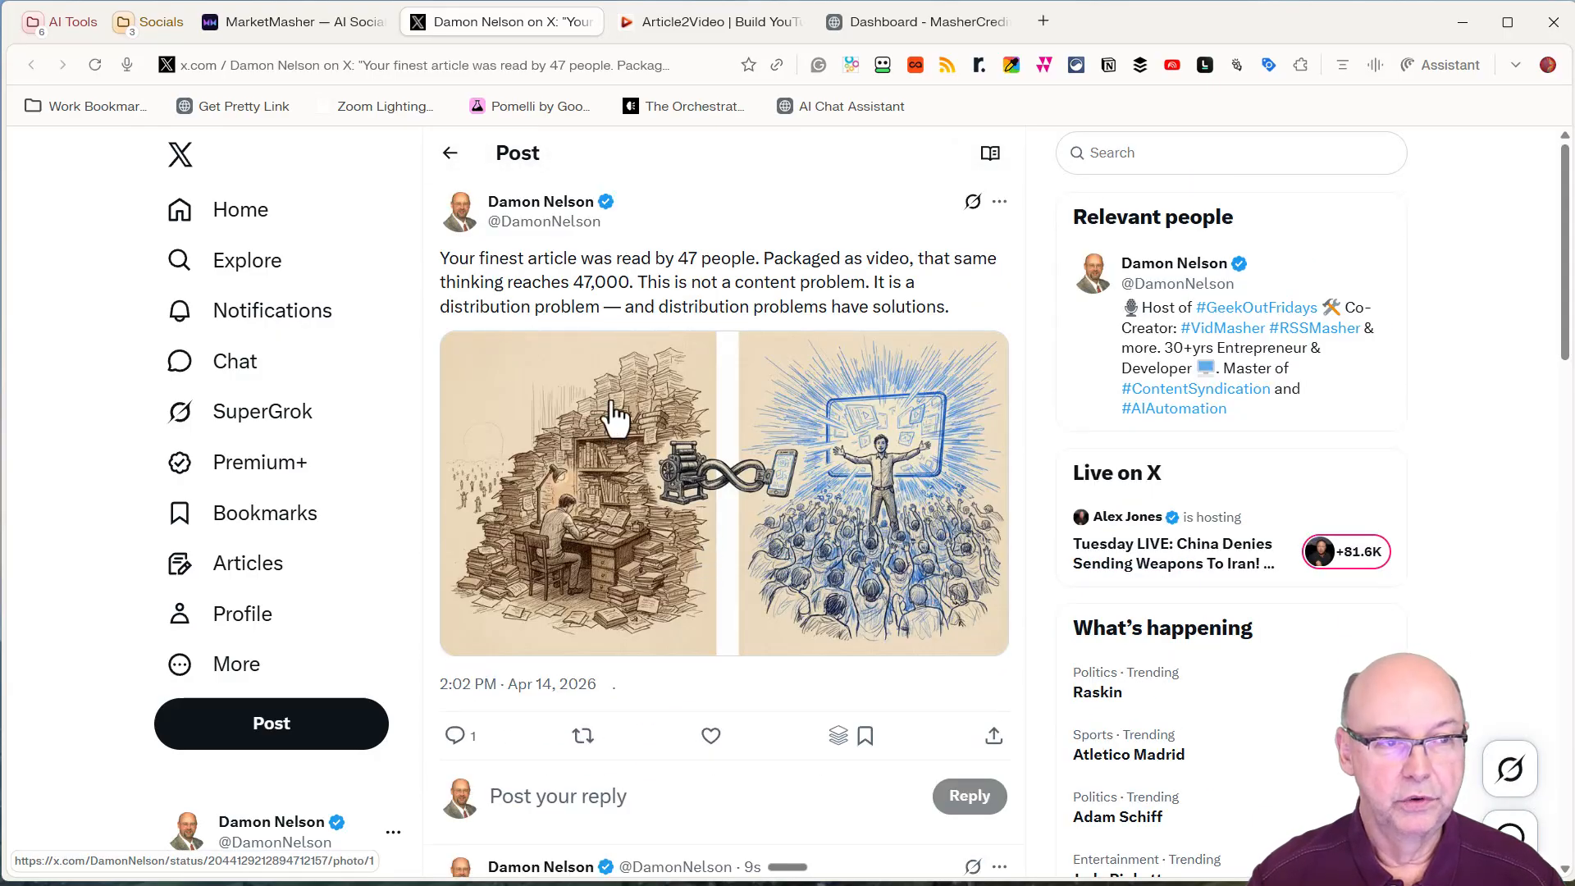
key("ctrl+shift+Tab")
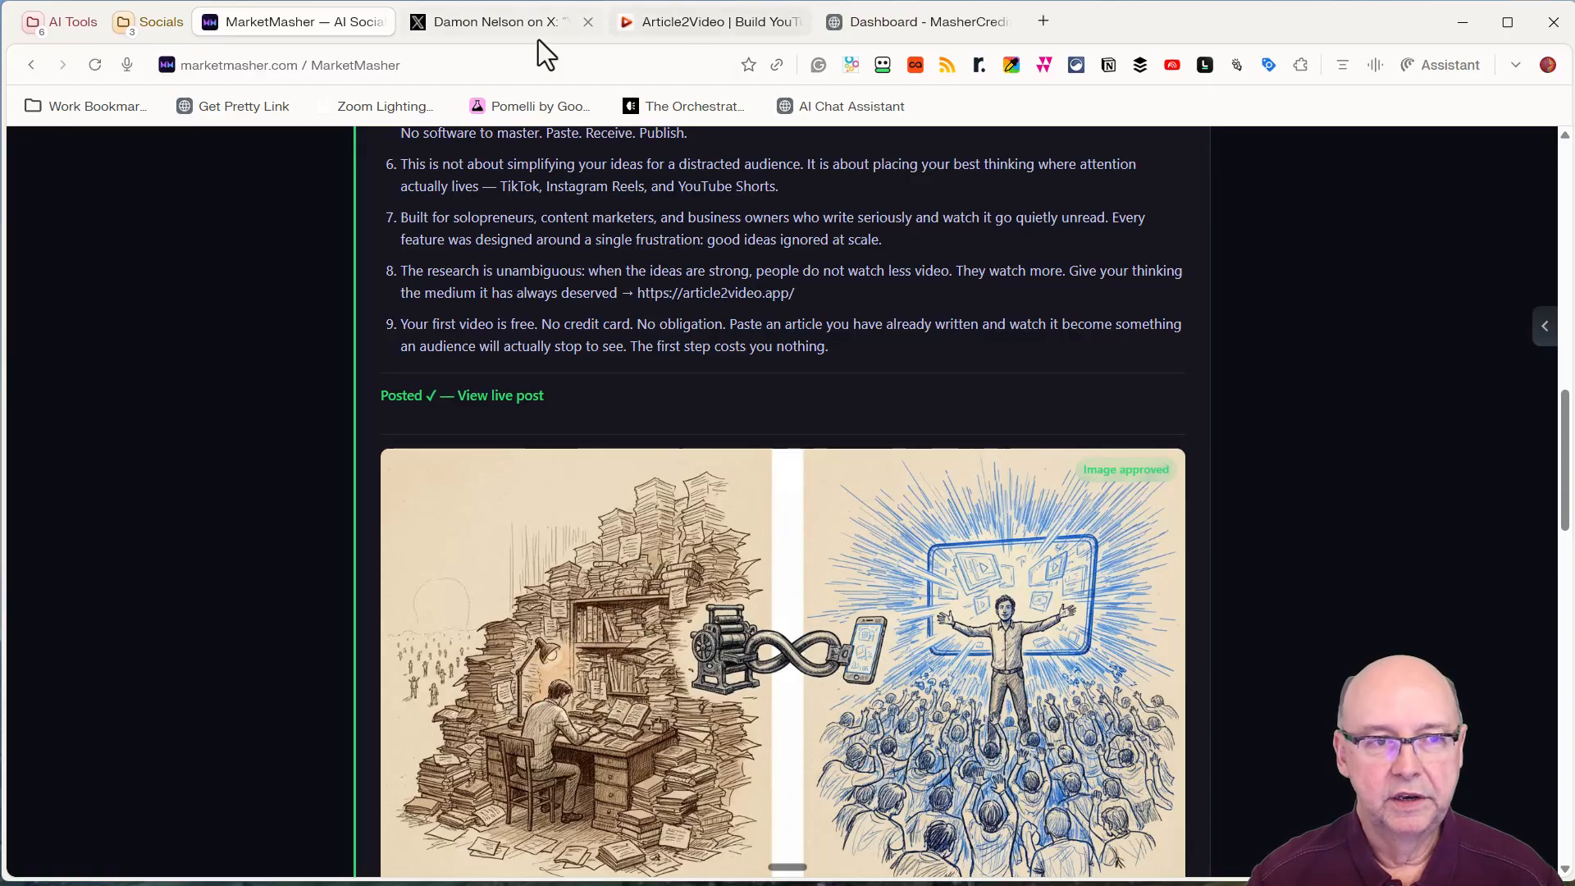
Reread the published thread on X from its last reply back up to the image, and return to the MarketMasher campaign
left_click(522, 26)
scroll(705, 393, "down", 5)
scroll(717, 418, "down", 8)
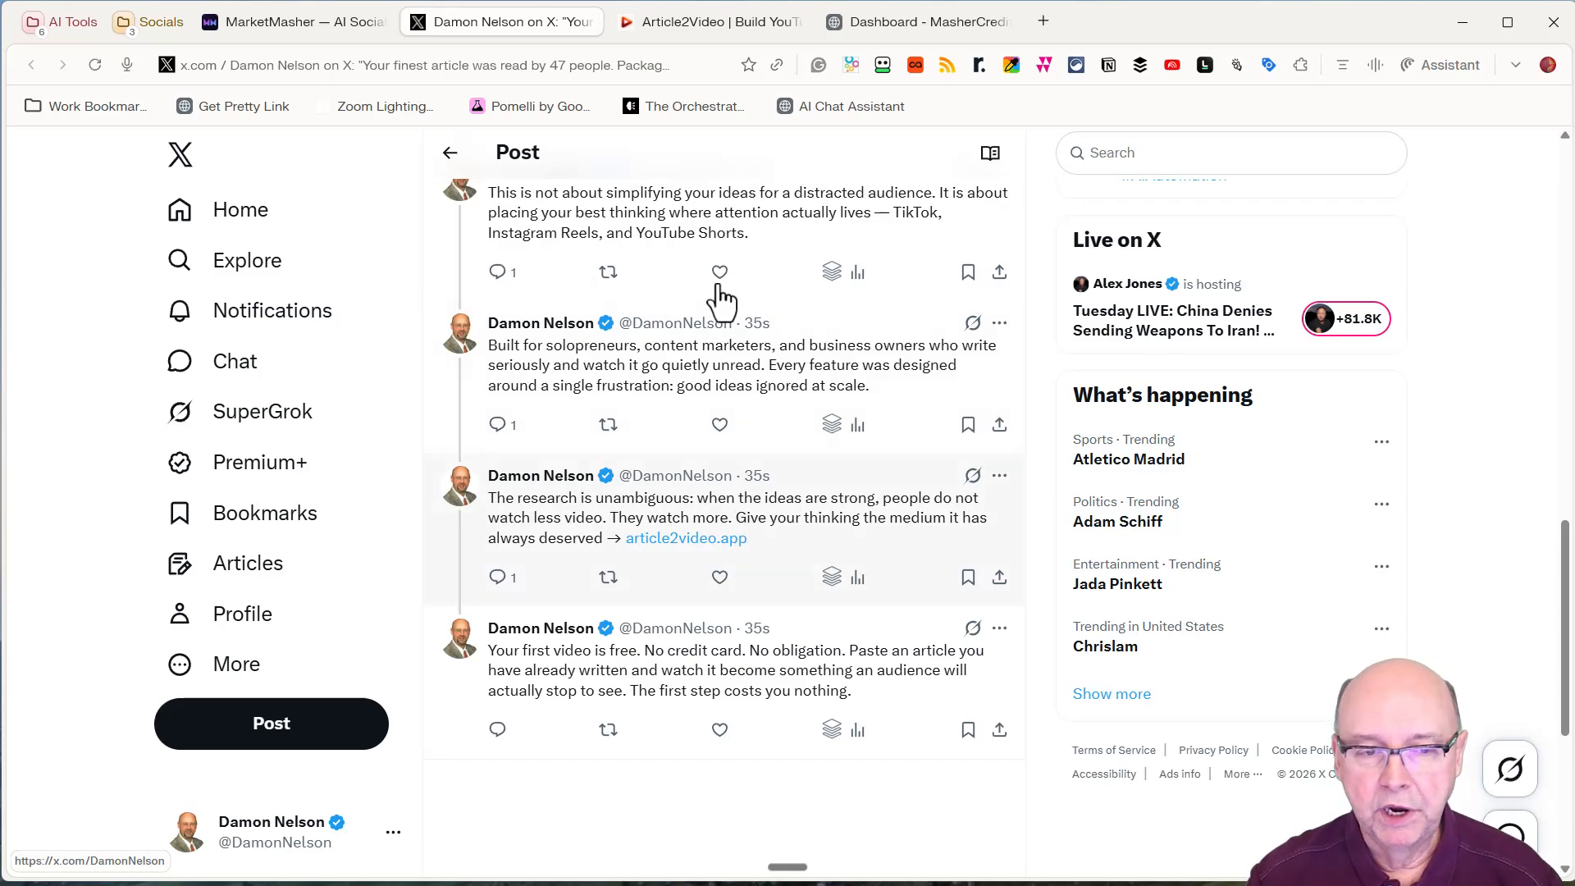
scroll(713, 279, "up", 5)
scroll(702, 271, "up", 2)
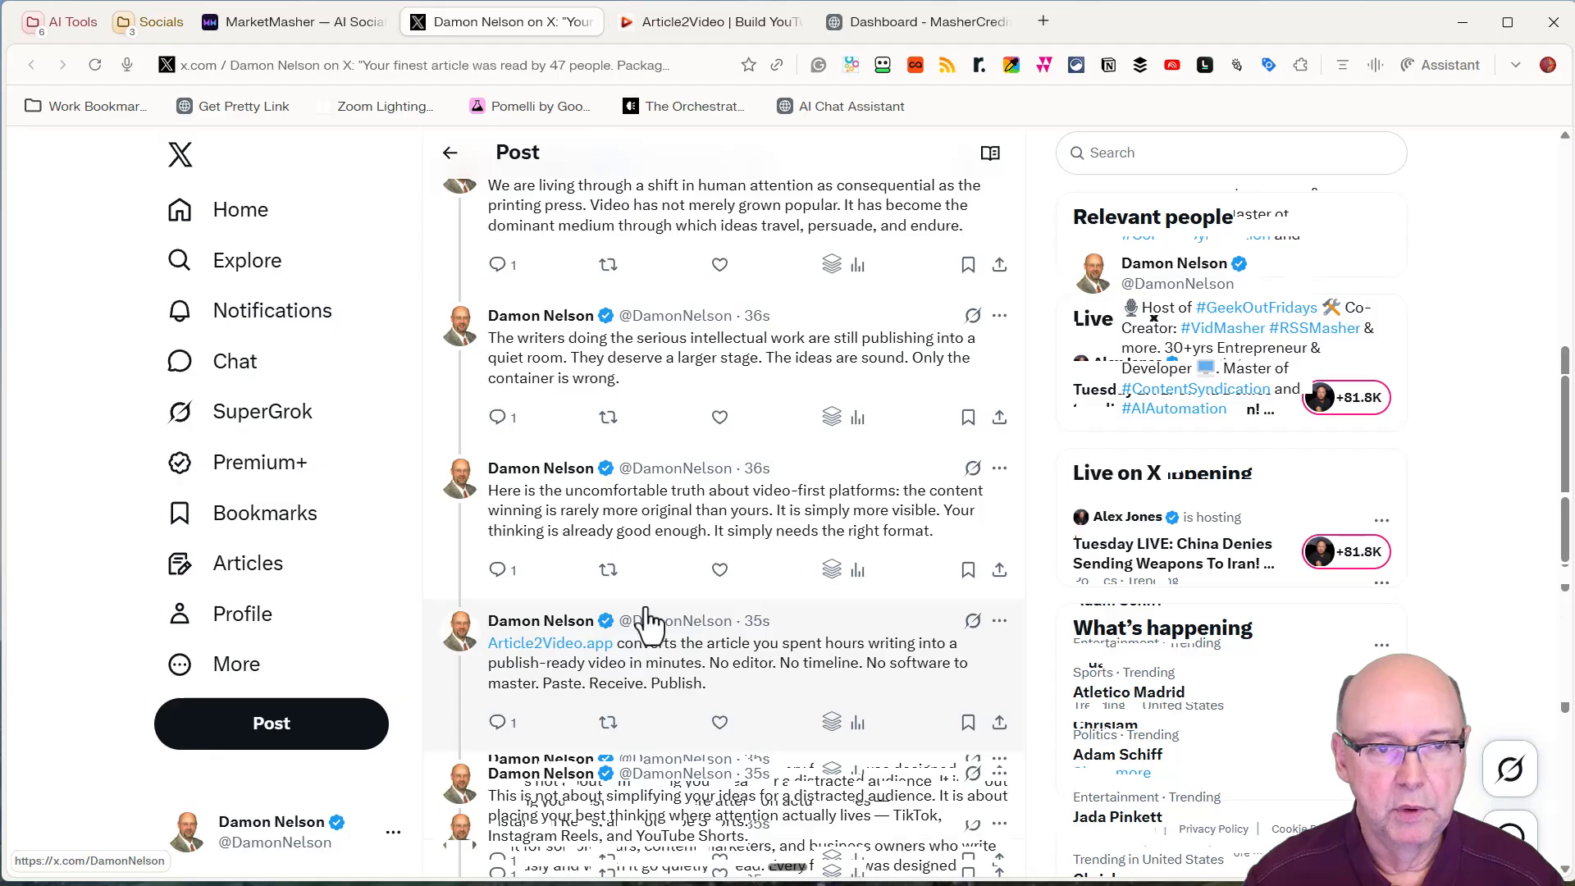
scroll(697, 582, "up", 6)
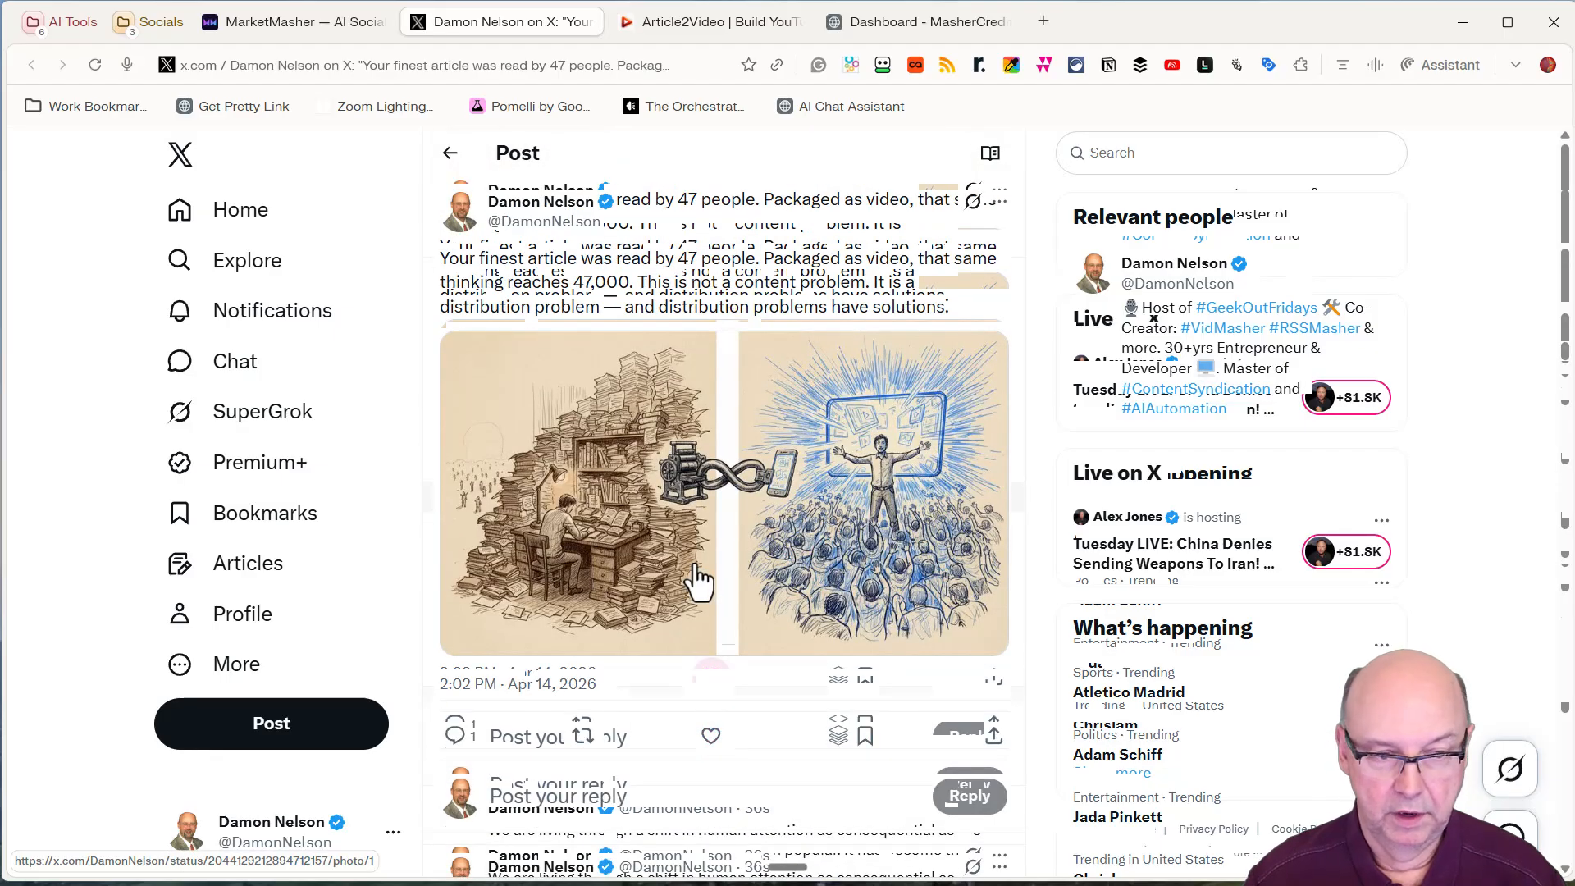
left_click(308, 28)
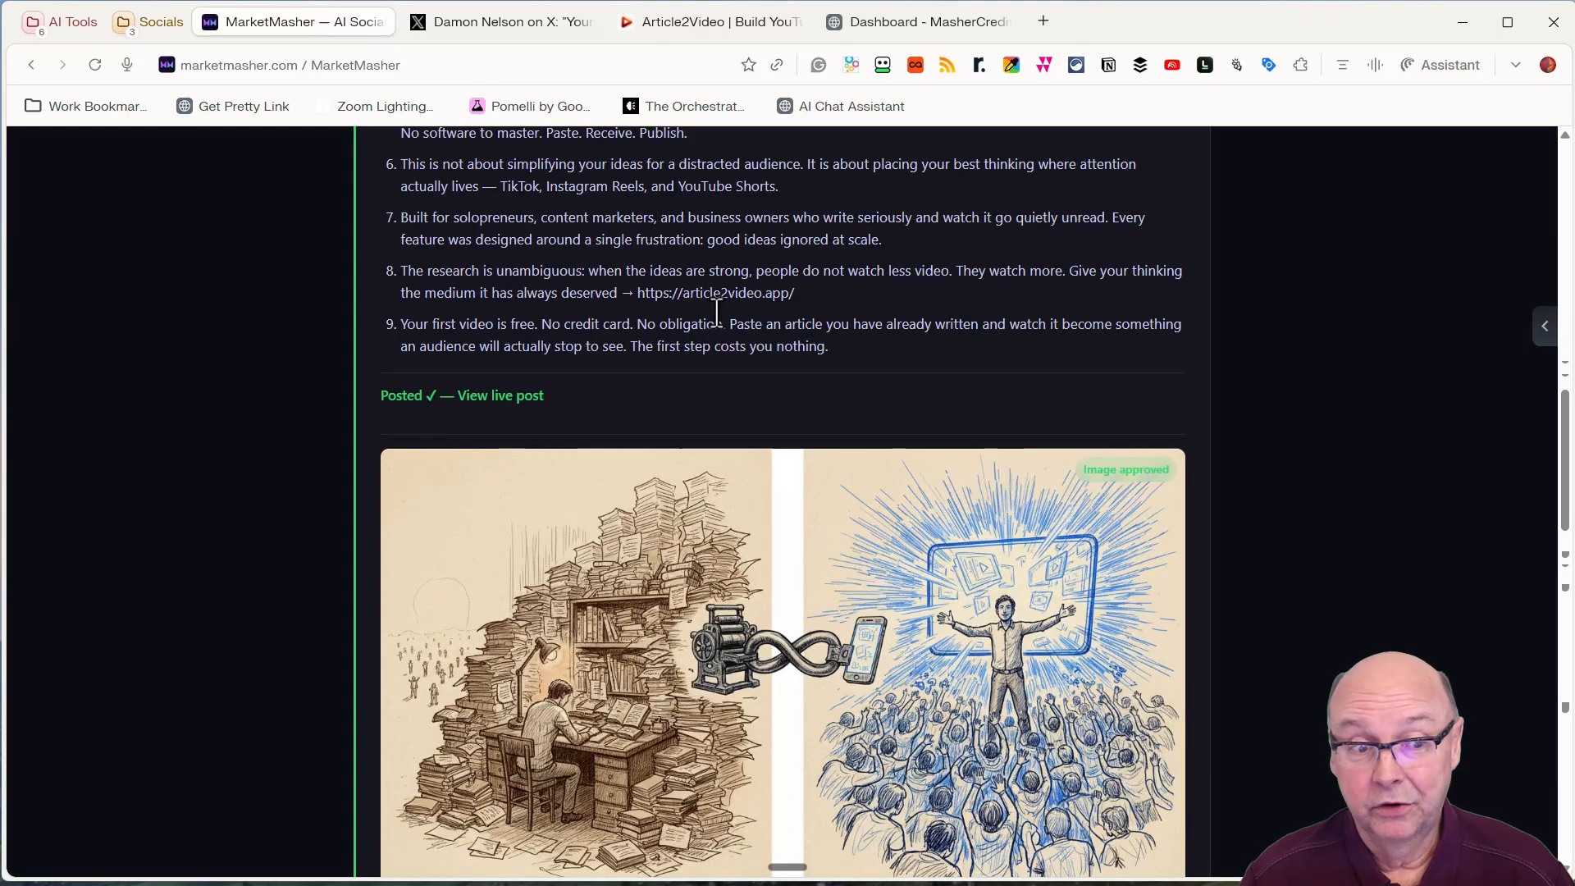
Bring up the campaign's LinkedIn copy and compare A/B test Variant A with Variant B
scroll(716, 313, "up", 11)
scroll(716, 313, "down", 5)
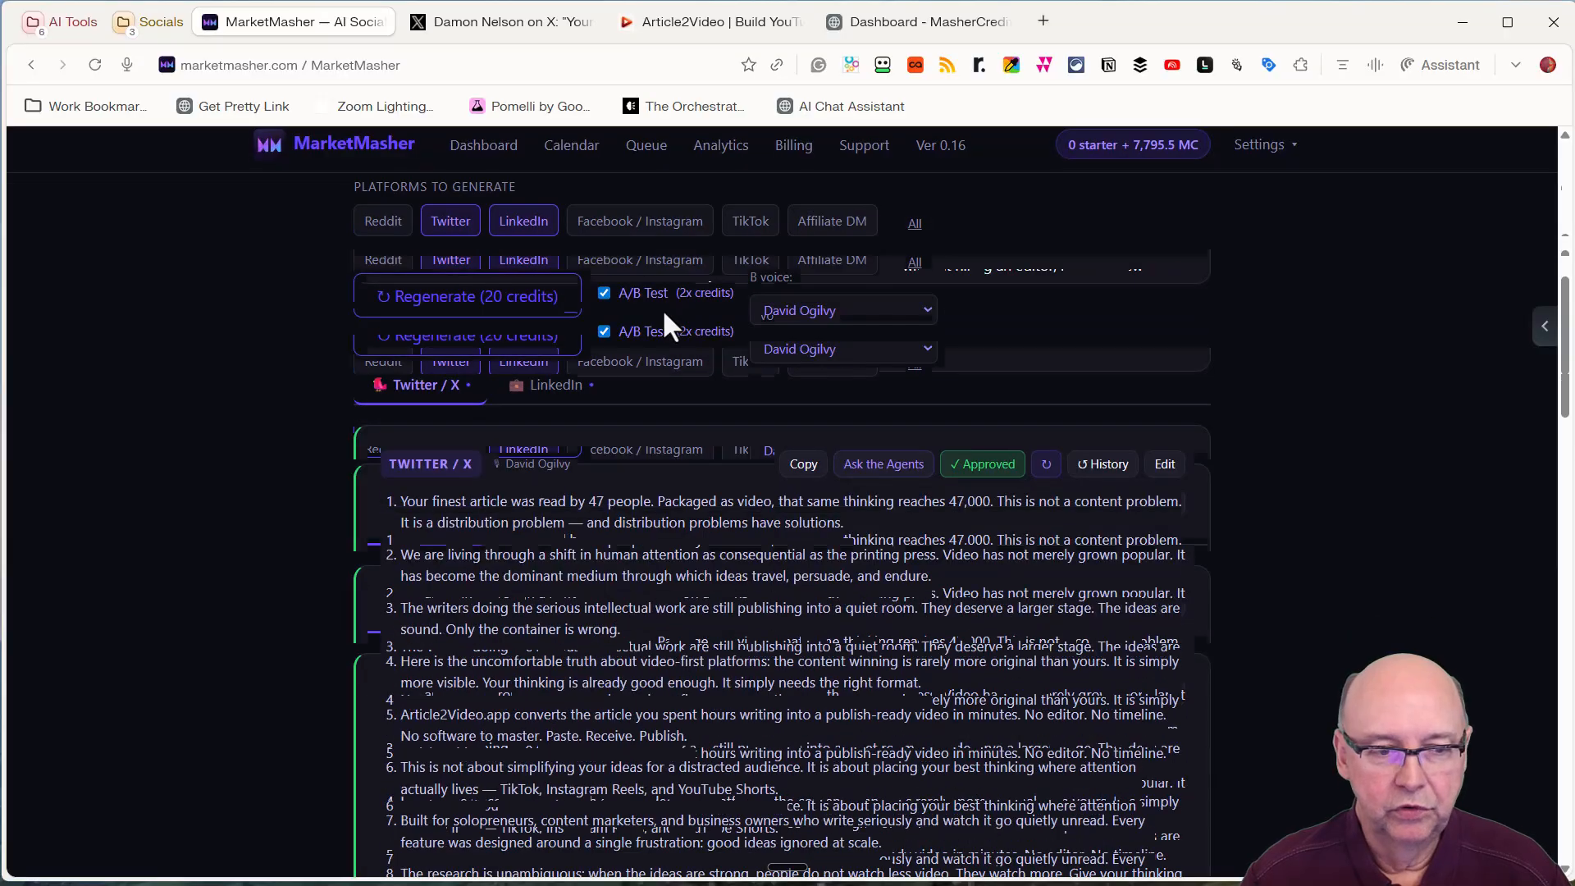
left_click(570, 392)
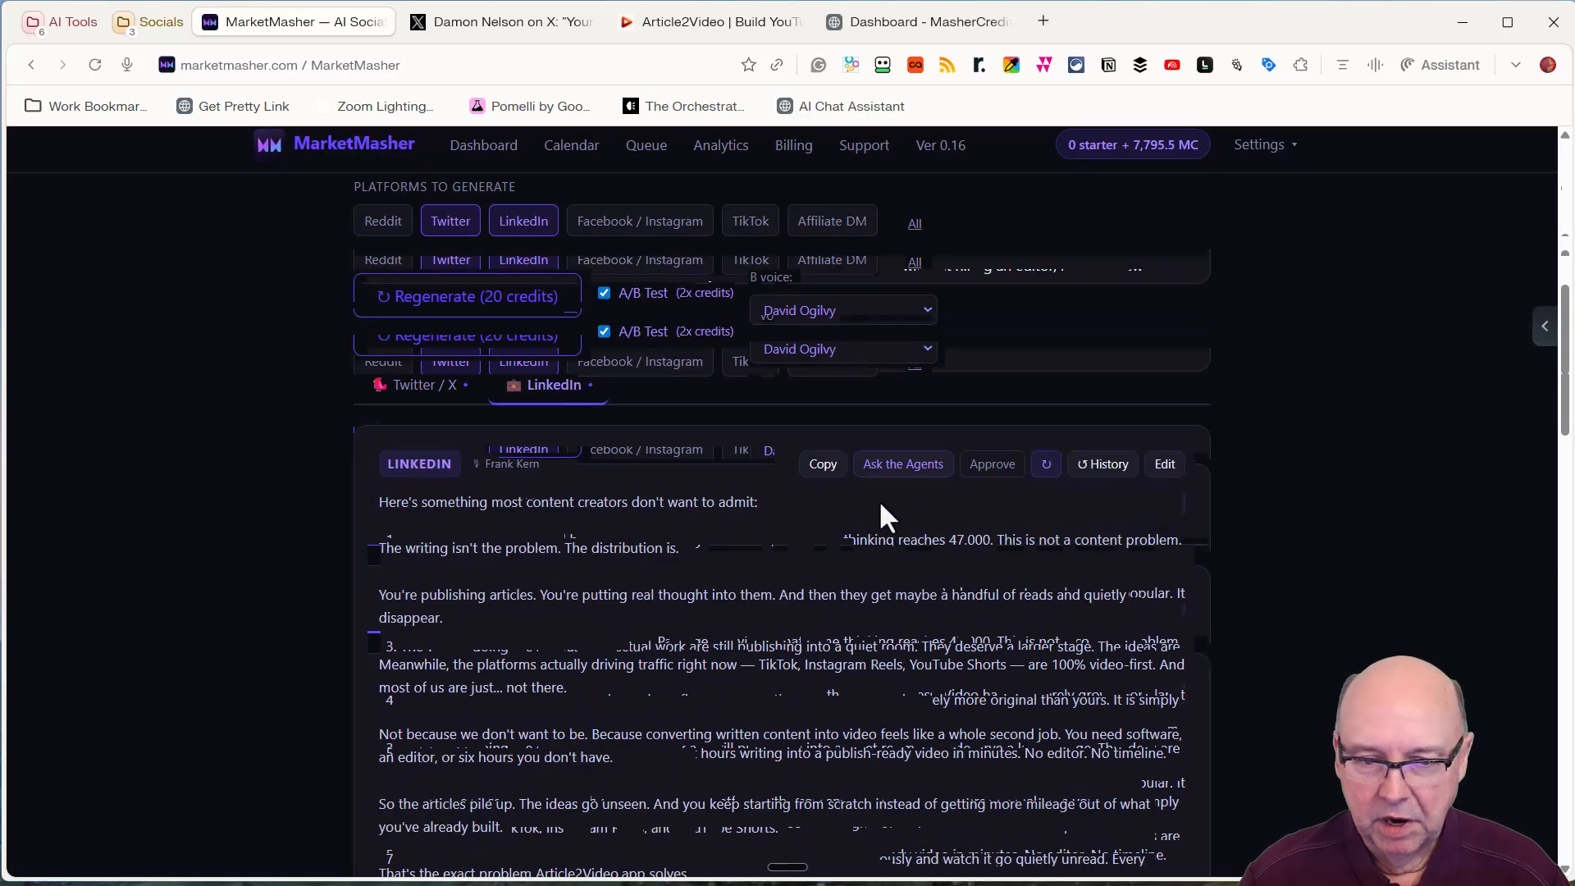
scroll(602, 515, "down", 10)
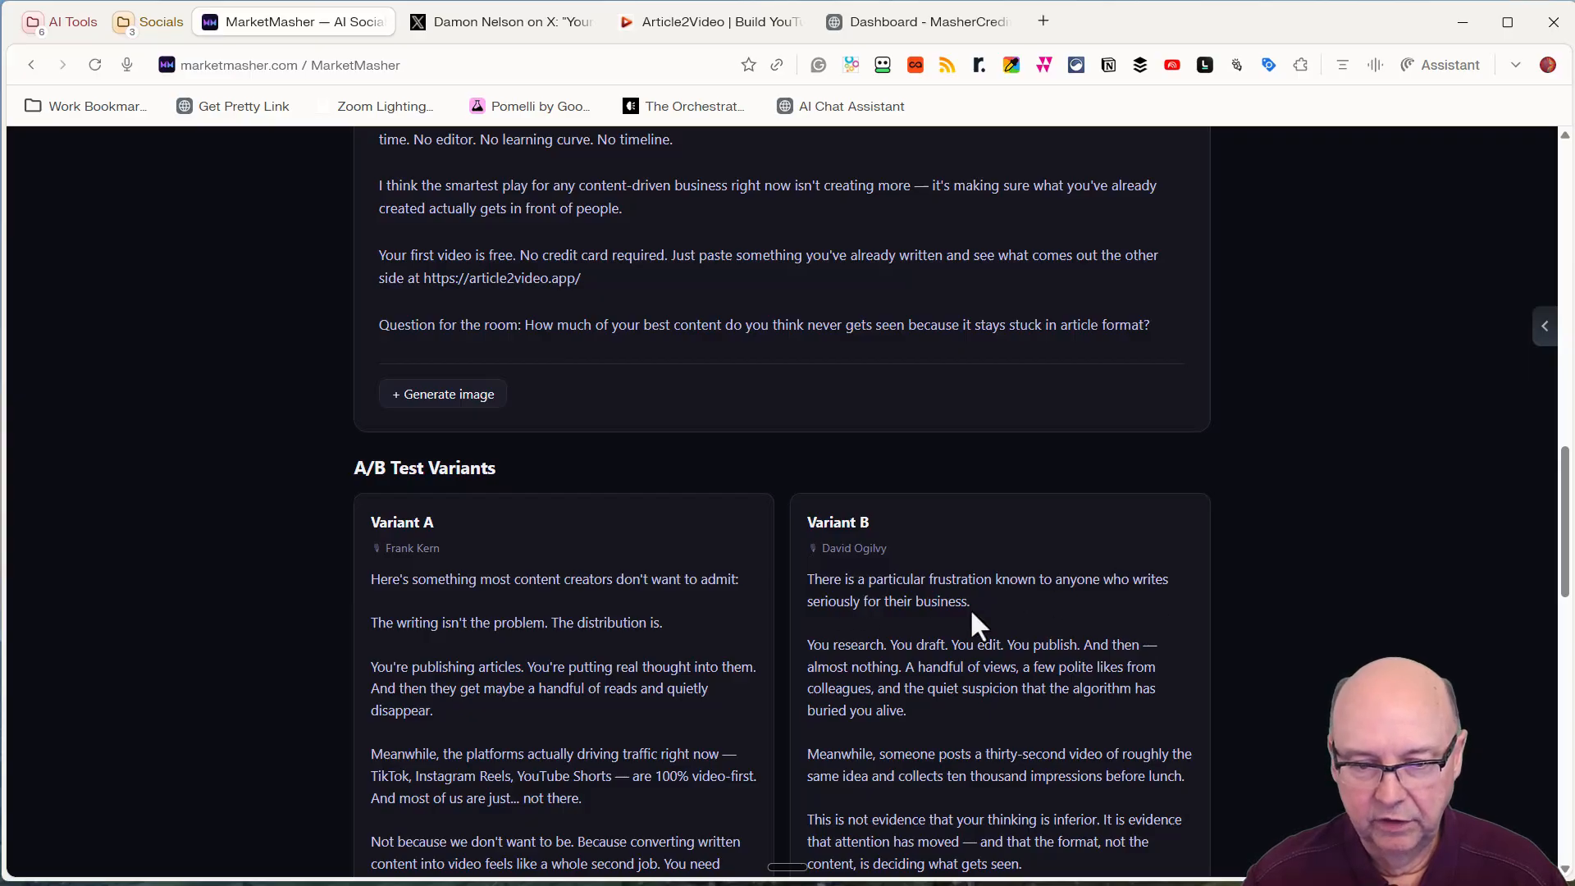
scroll(957, 599, "up", 3)
scroll(957, 599, "down", 5)
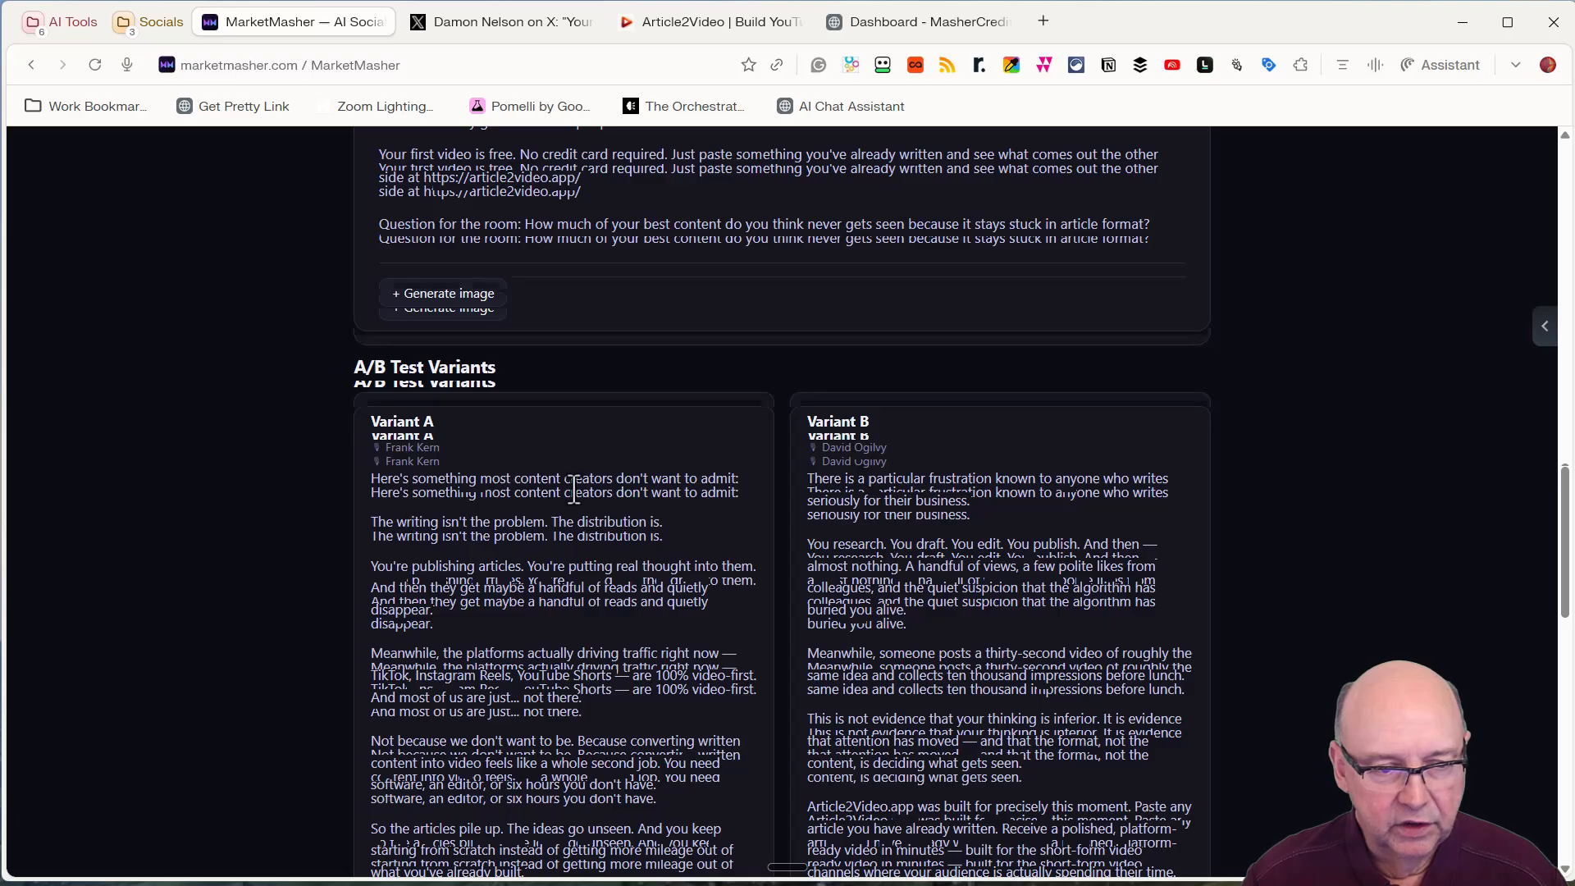
scroll(643, 544, "up", 3)
scroll(643, 558, "down", 2)
scroll(648, 572, "up", 1)
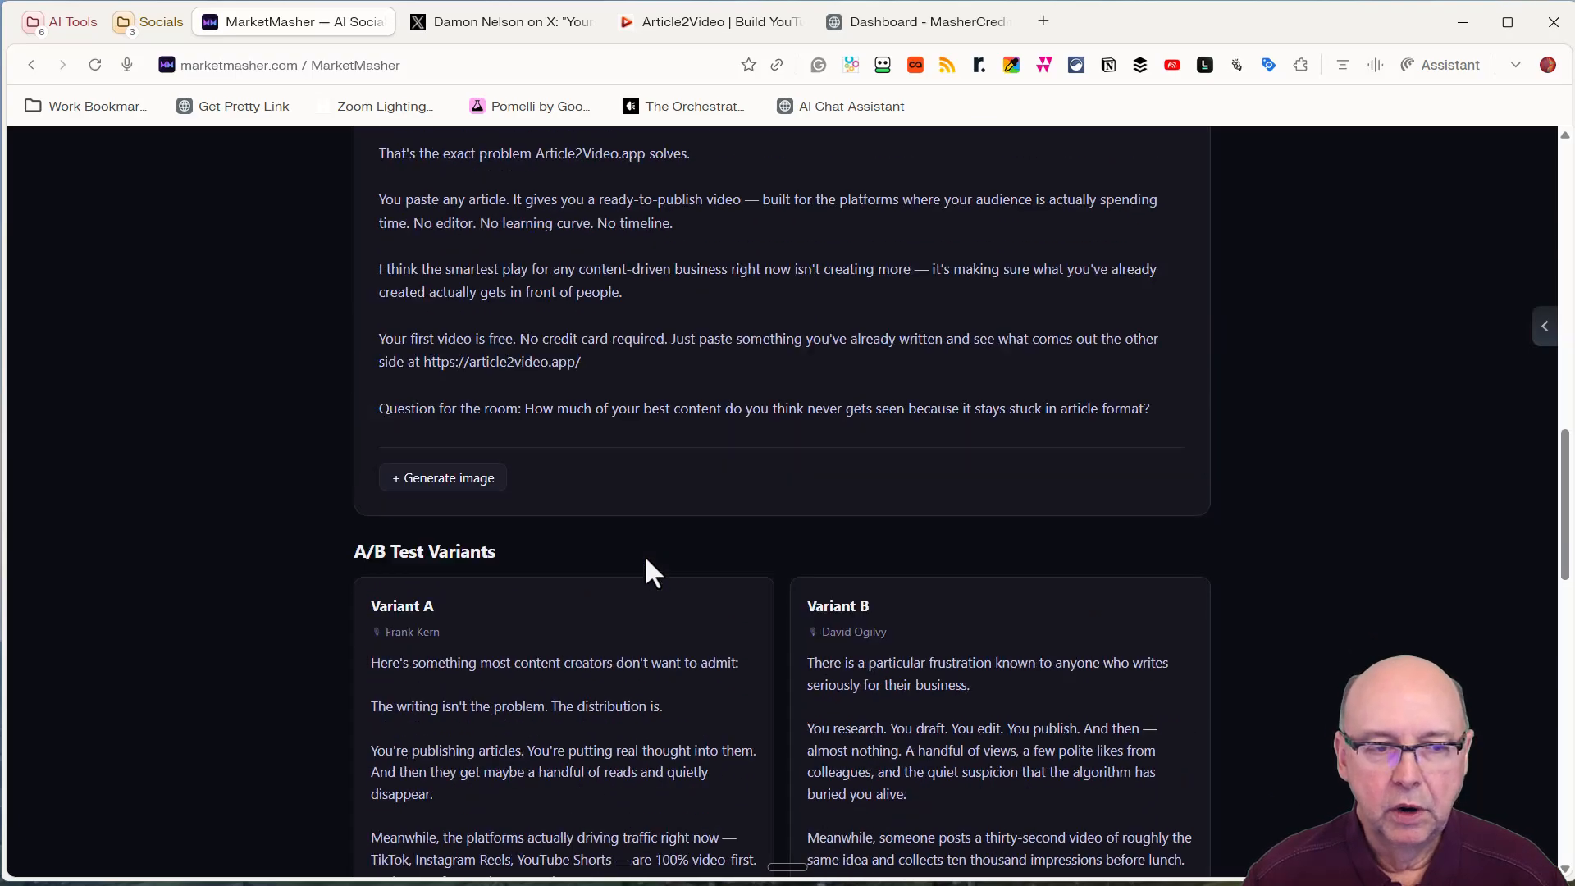
Set up an agent review of the LinkedIn copy with the buyer personas Strategic Sarah, Passive Paul and Niche Nancy
scroll(647, 569, "up", 10)
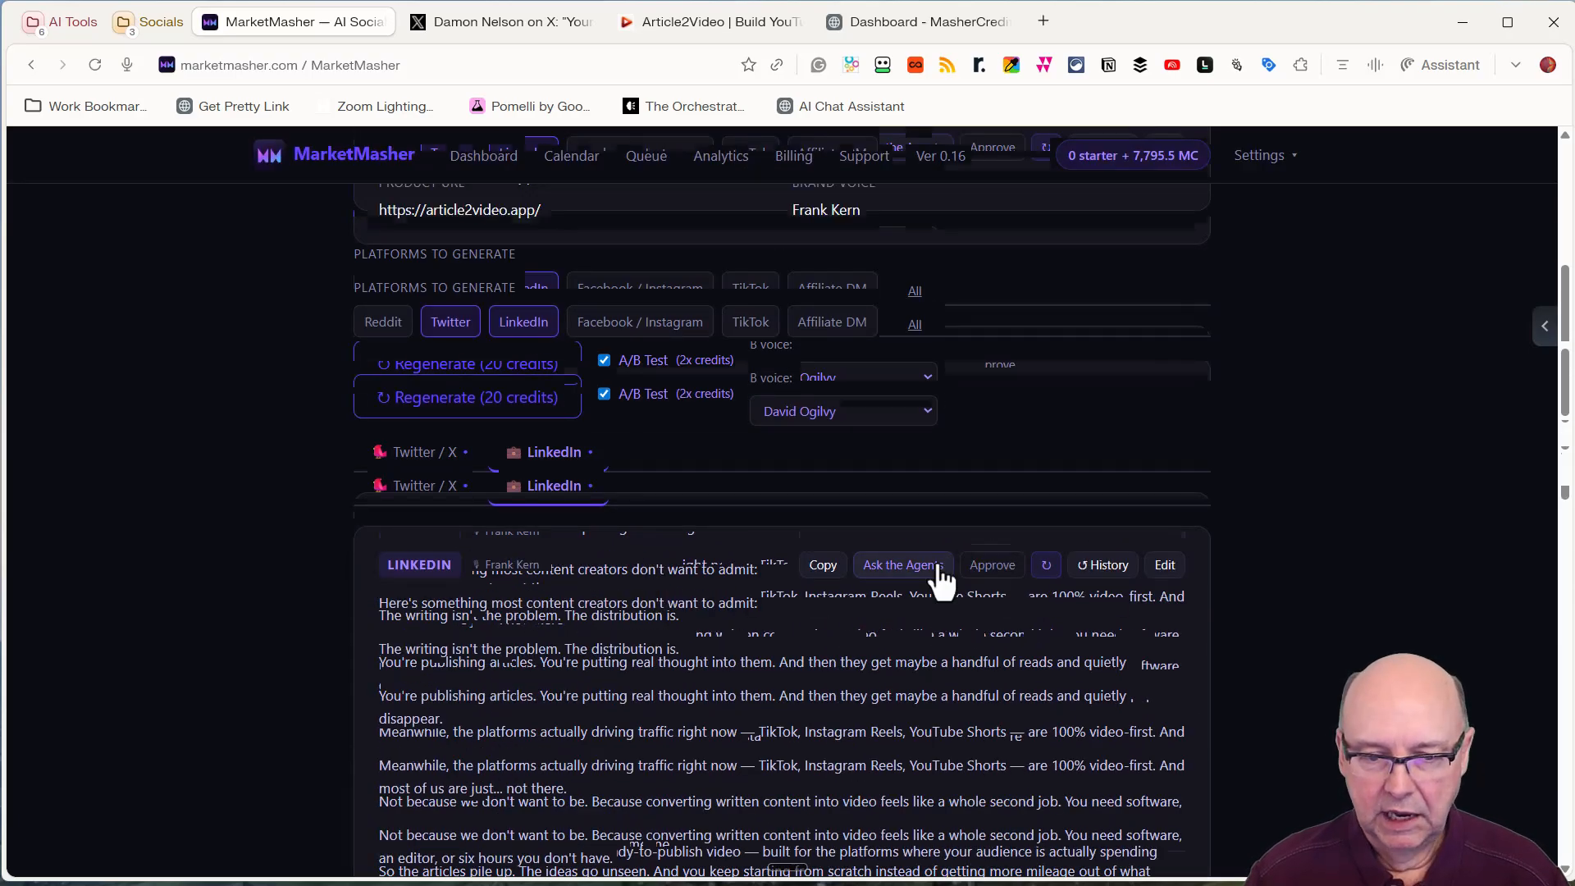
left_click(937, 566)
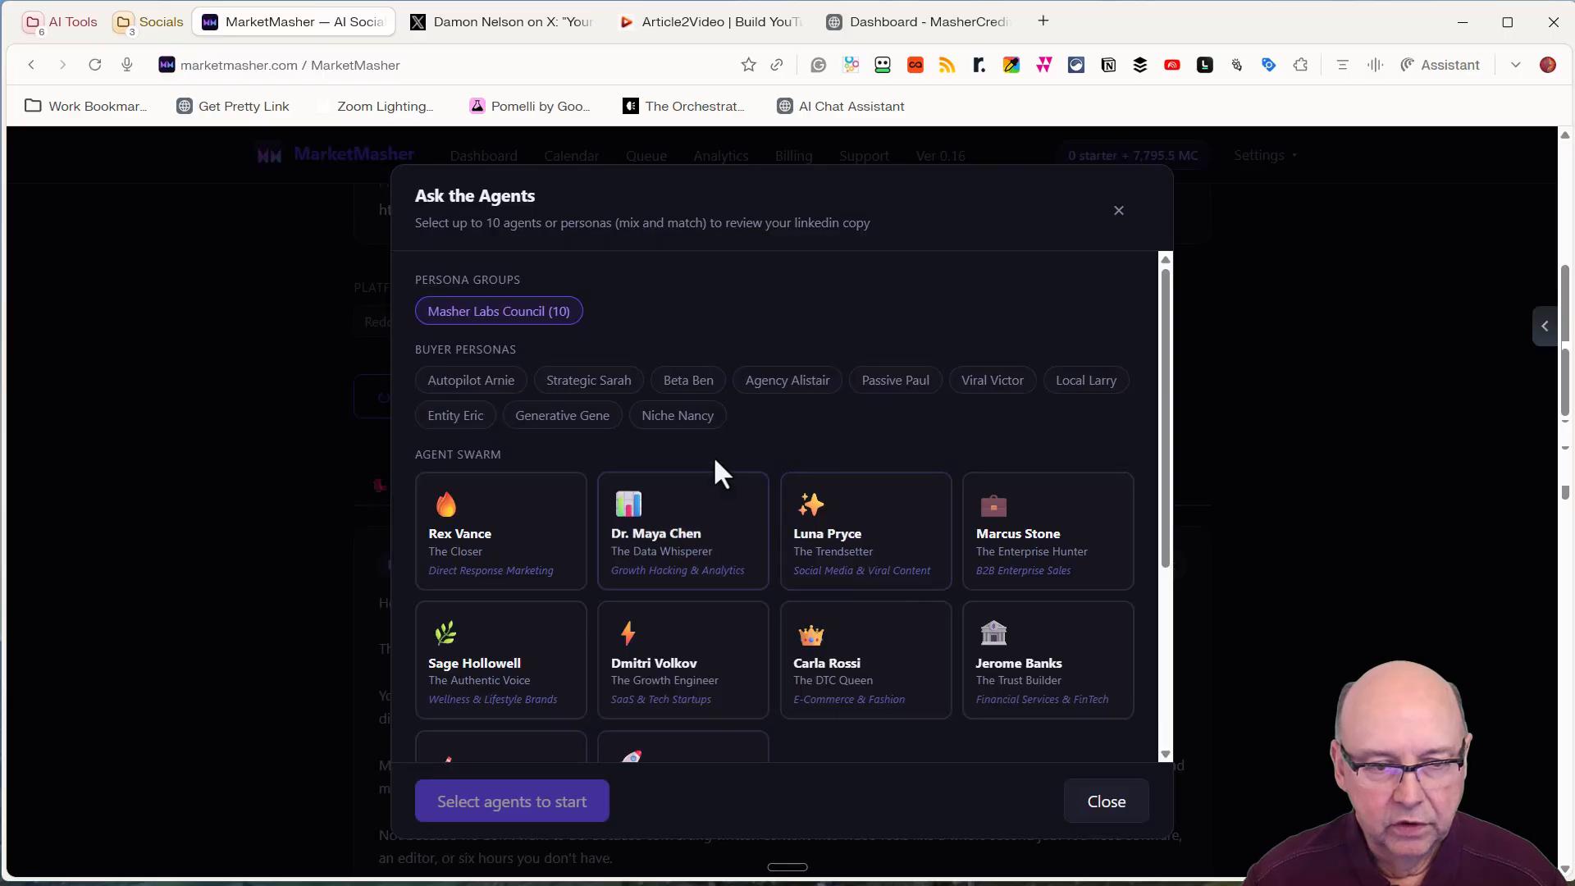
left_click(597, 390)
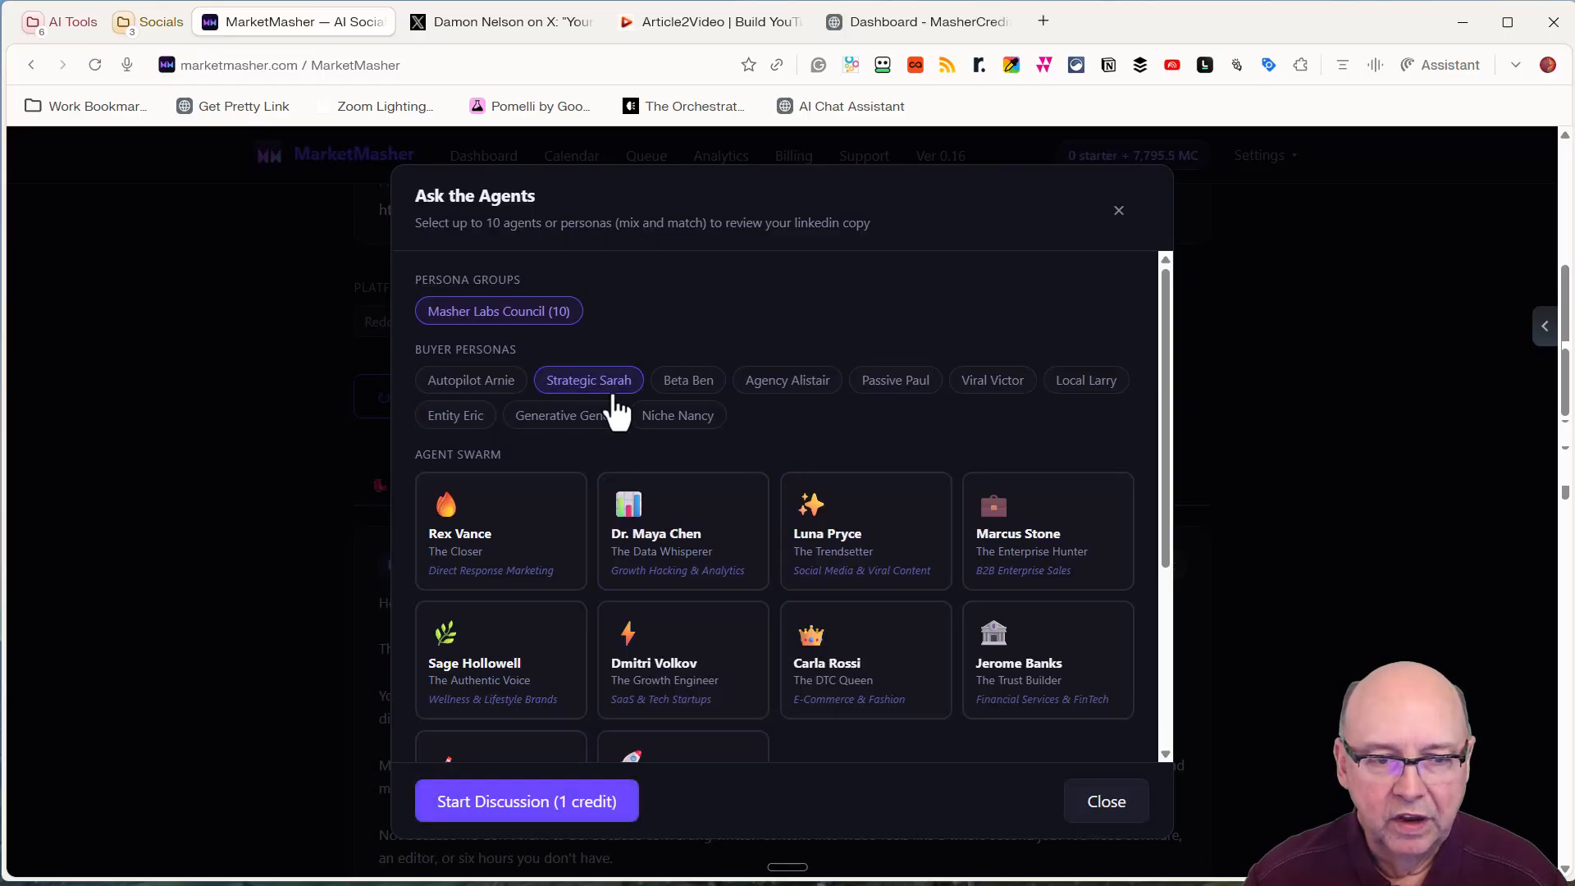
left_click(900, 385)
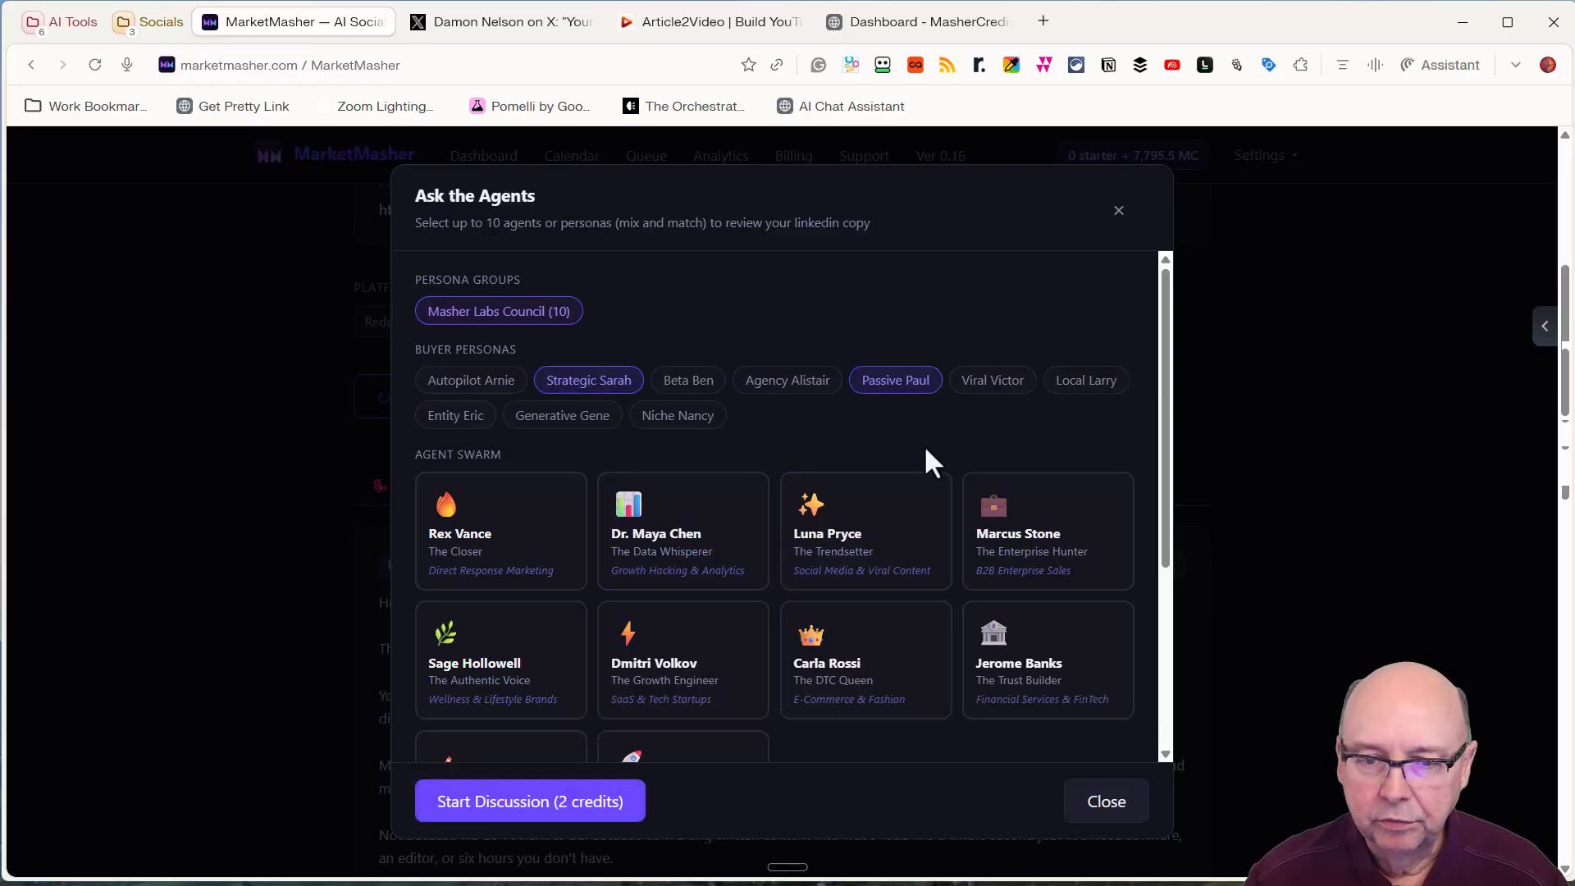
left_click(1099, 385)
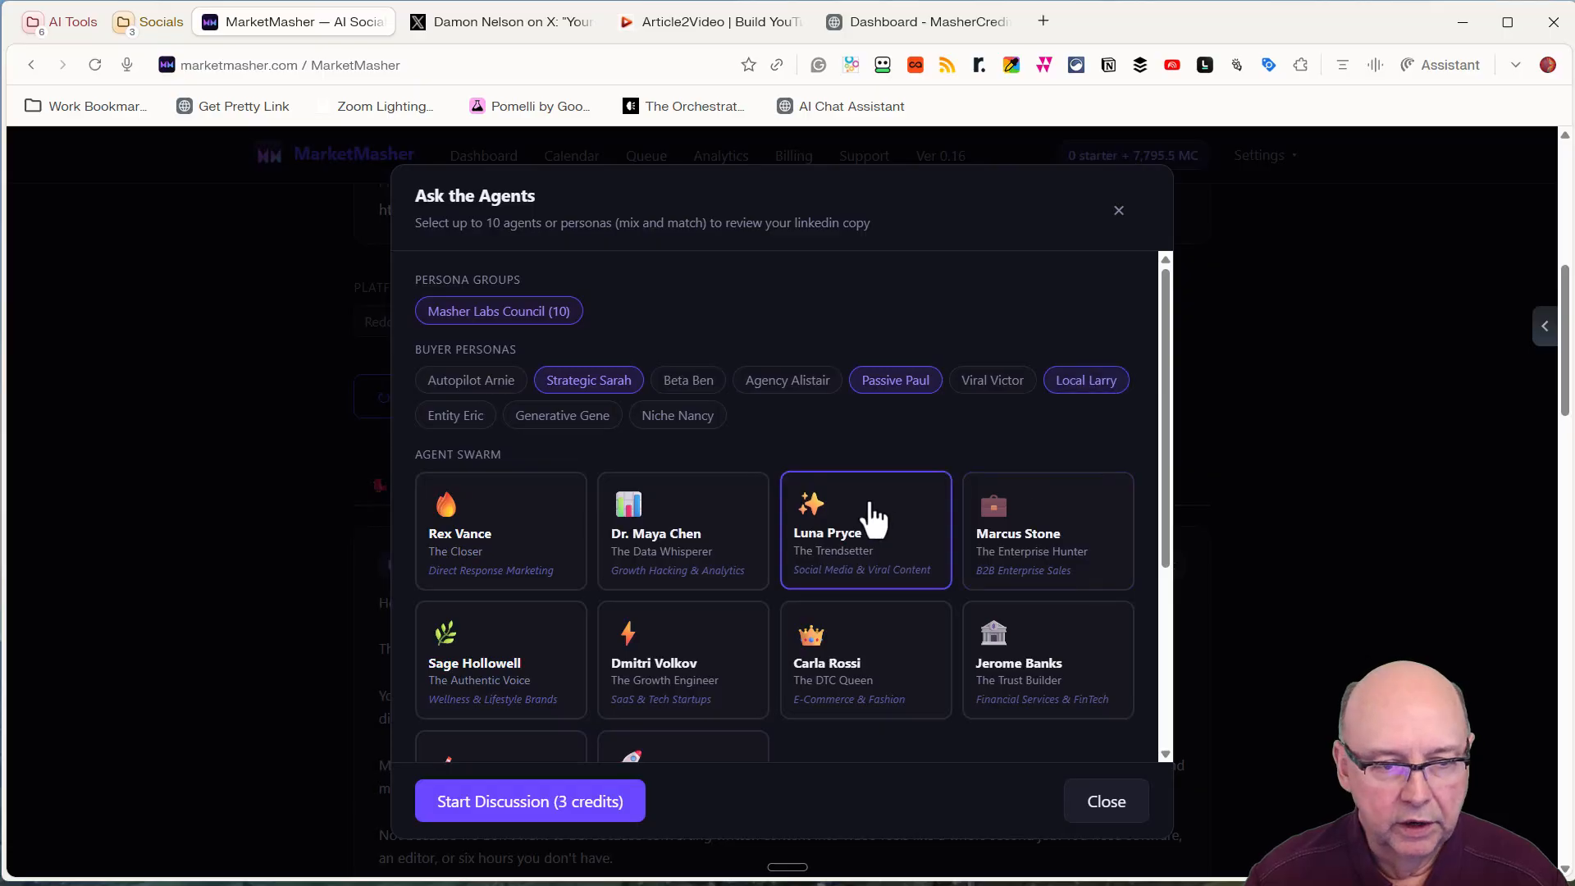
left_click(684, 420)
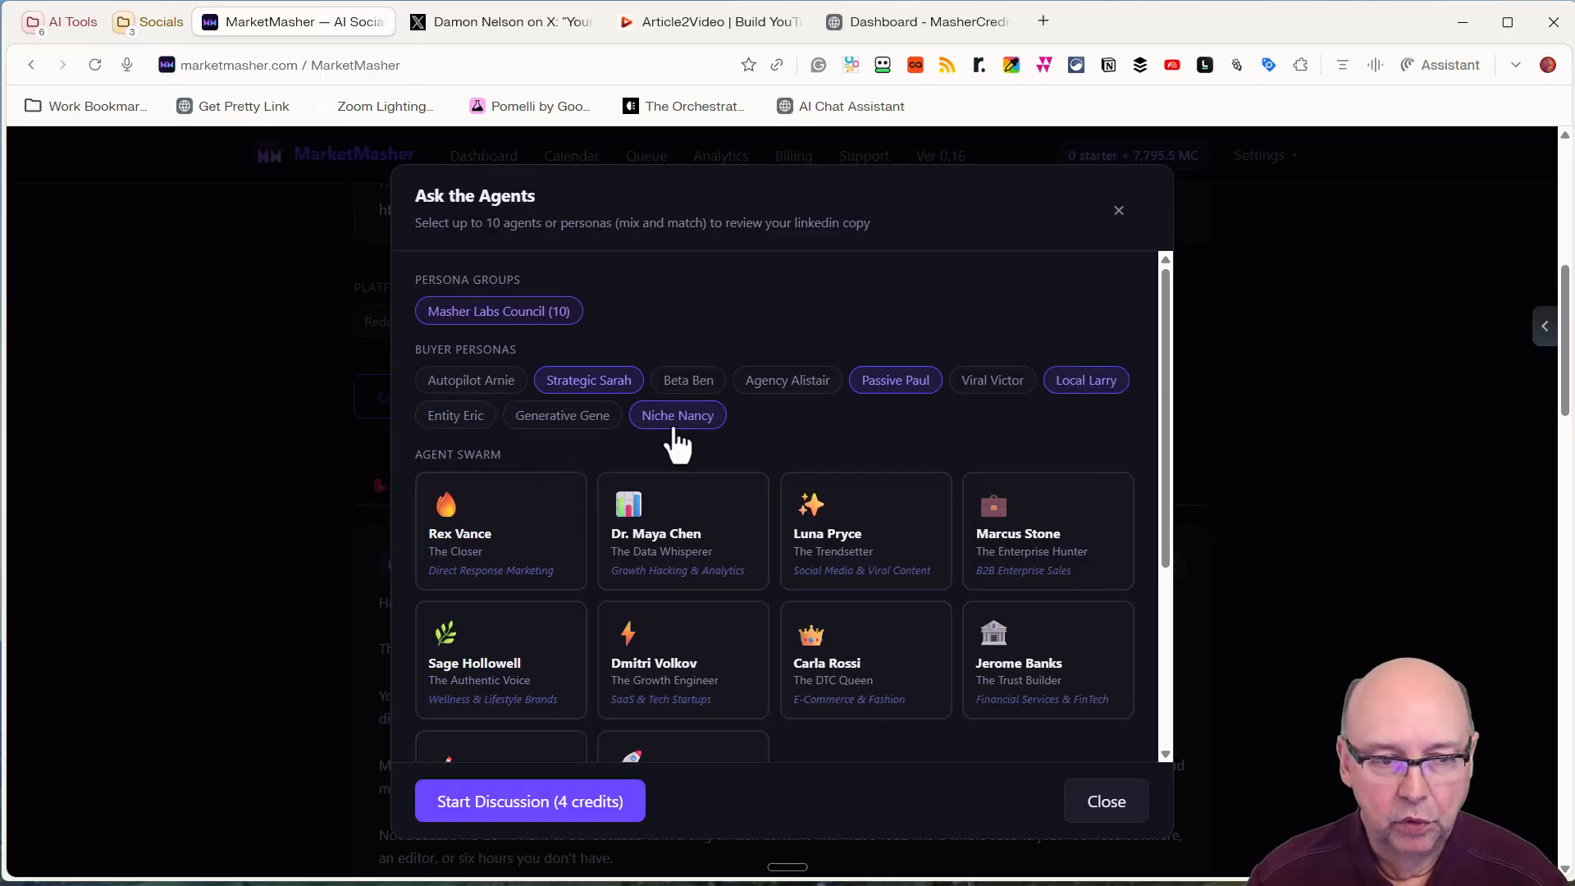
left_click(1073, 384)
Choose Andrew Davis as the rewrite brand voice for the LinkedIn agent discussion
scroll(713, 545, "down", 3)
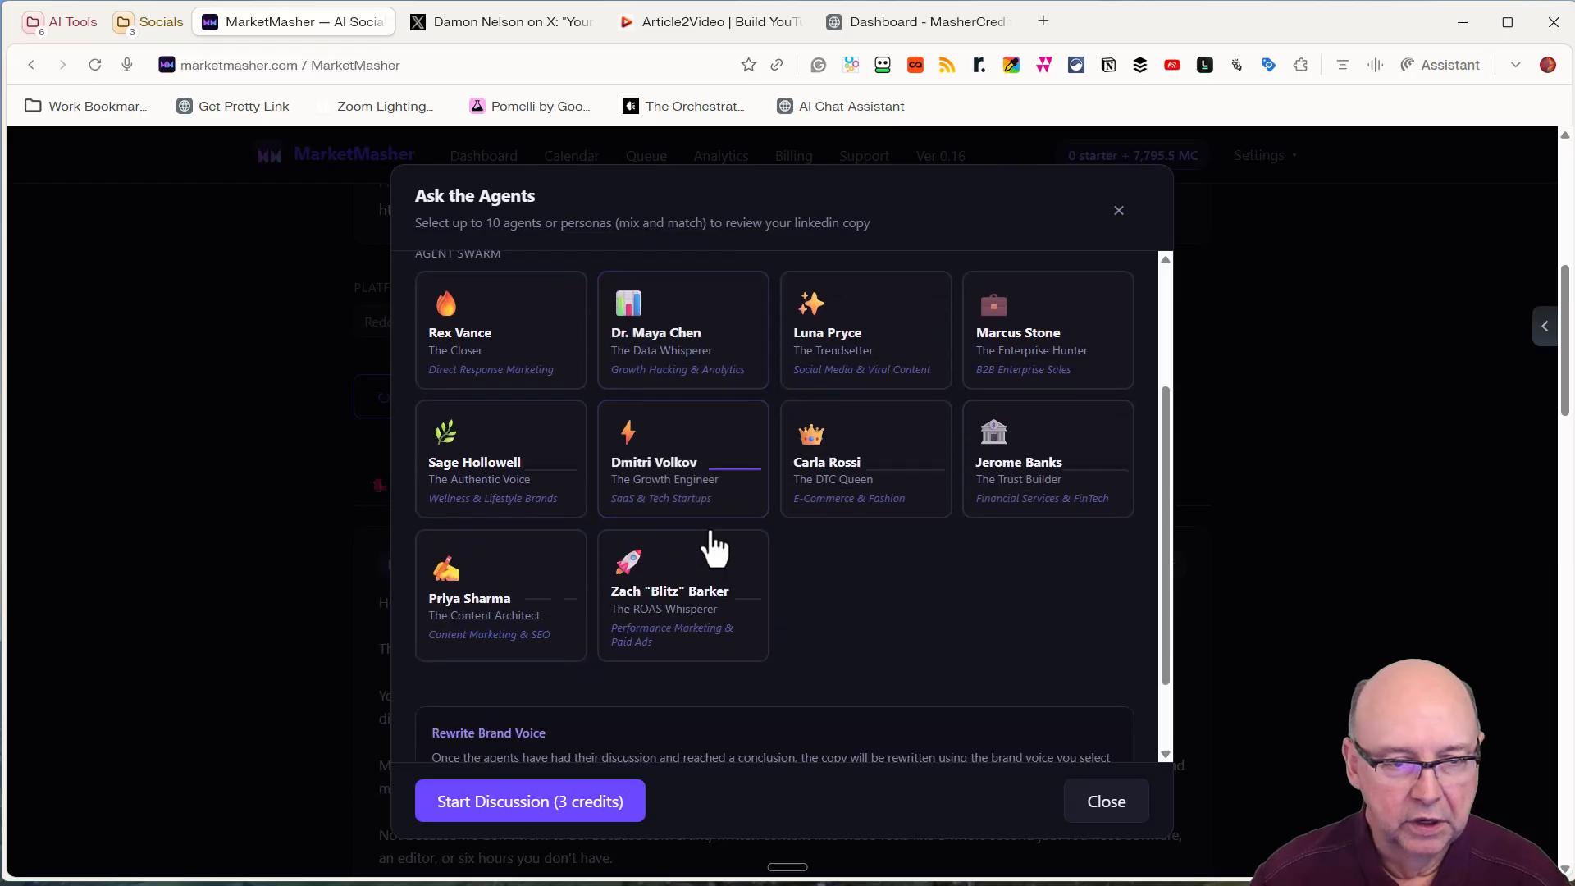
scroll(715, 547, "down", 1)
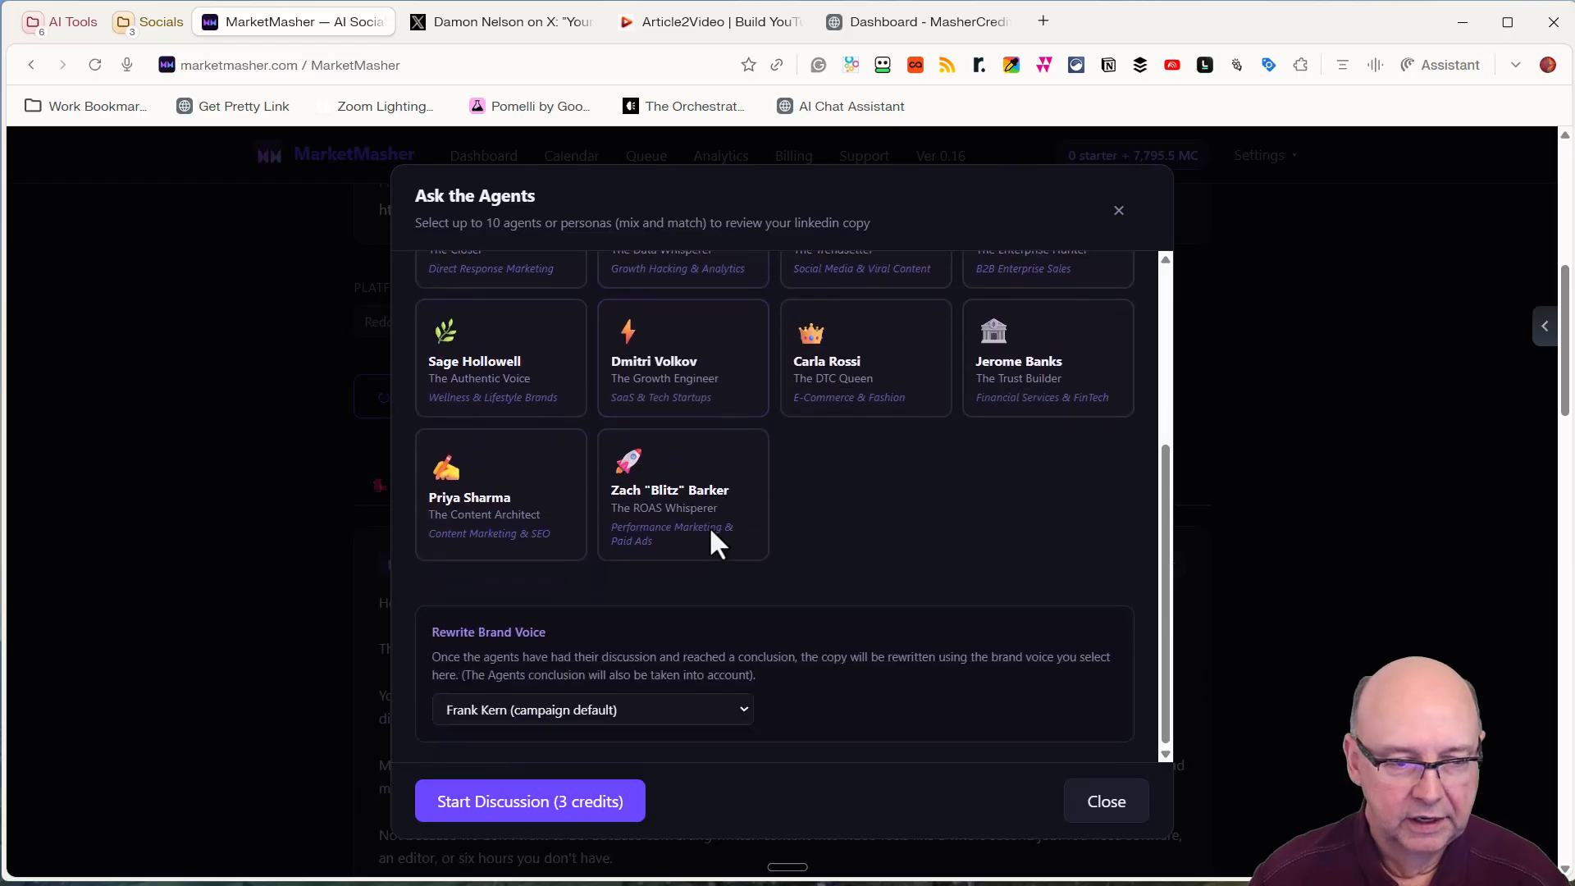
left_click(736, 715)
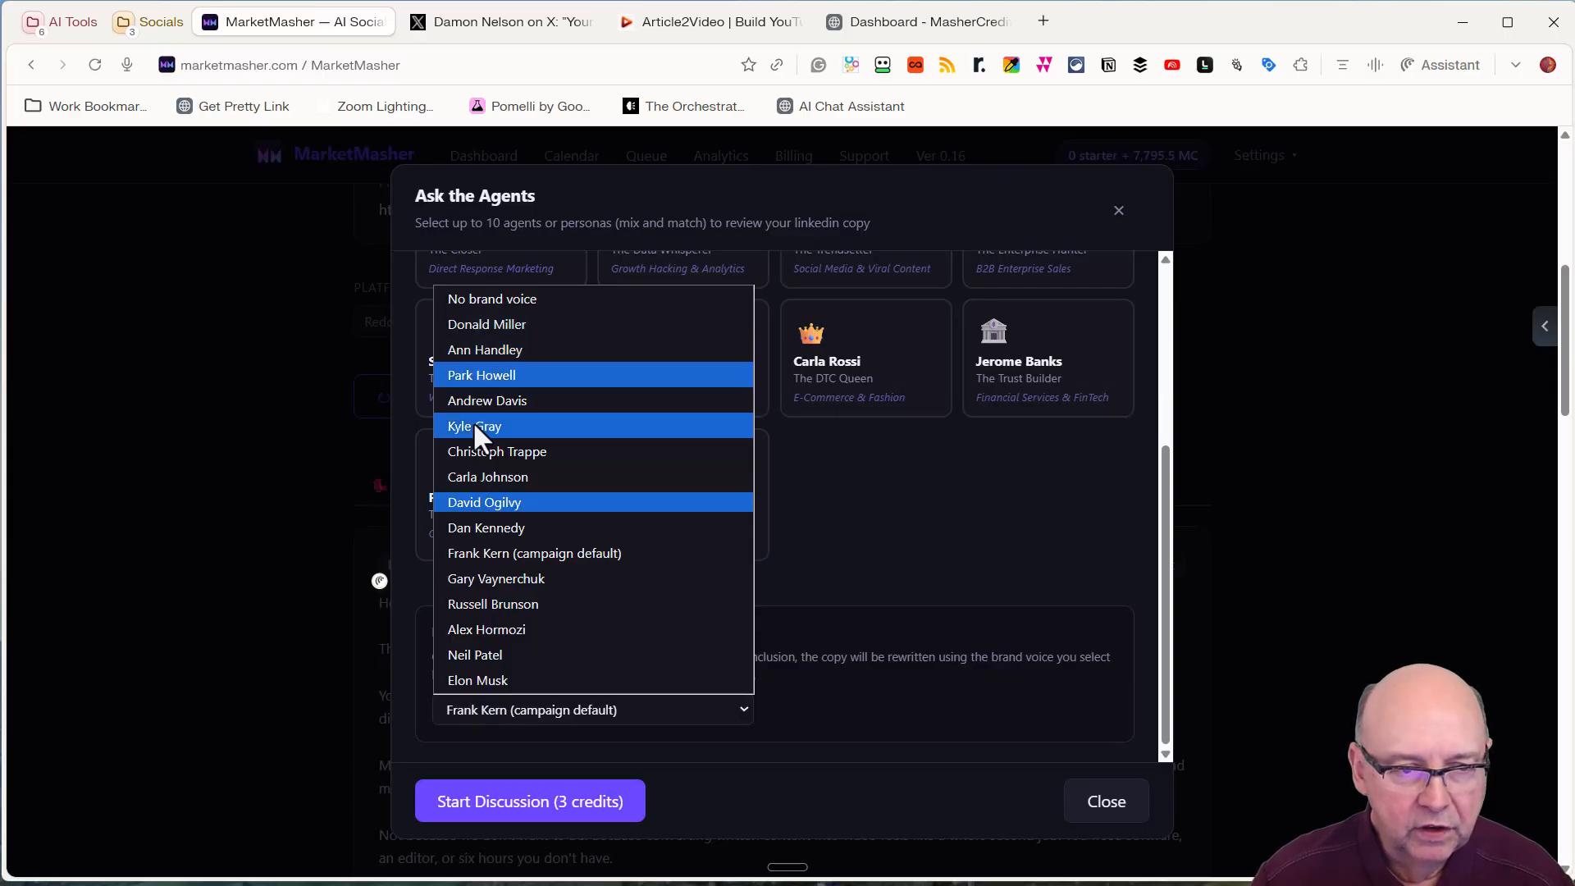
mouse_move(524, 329)
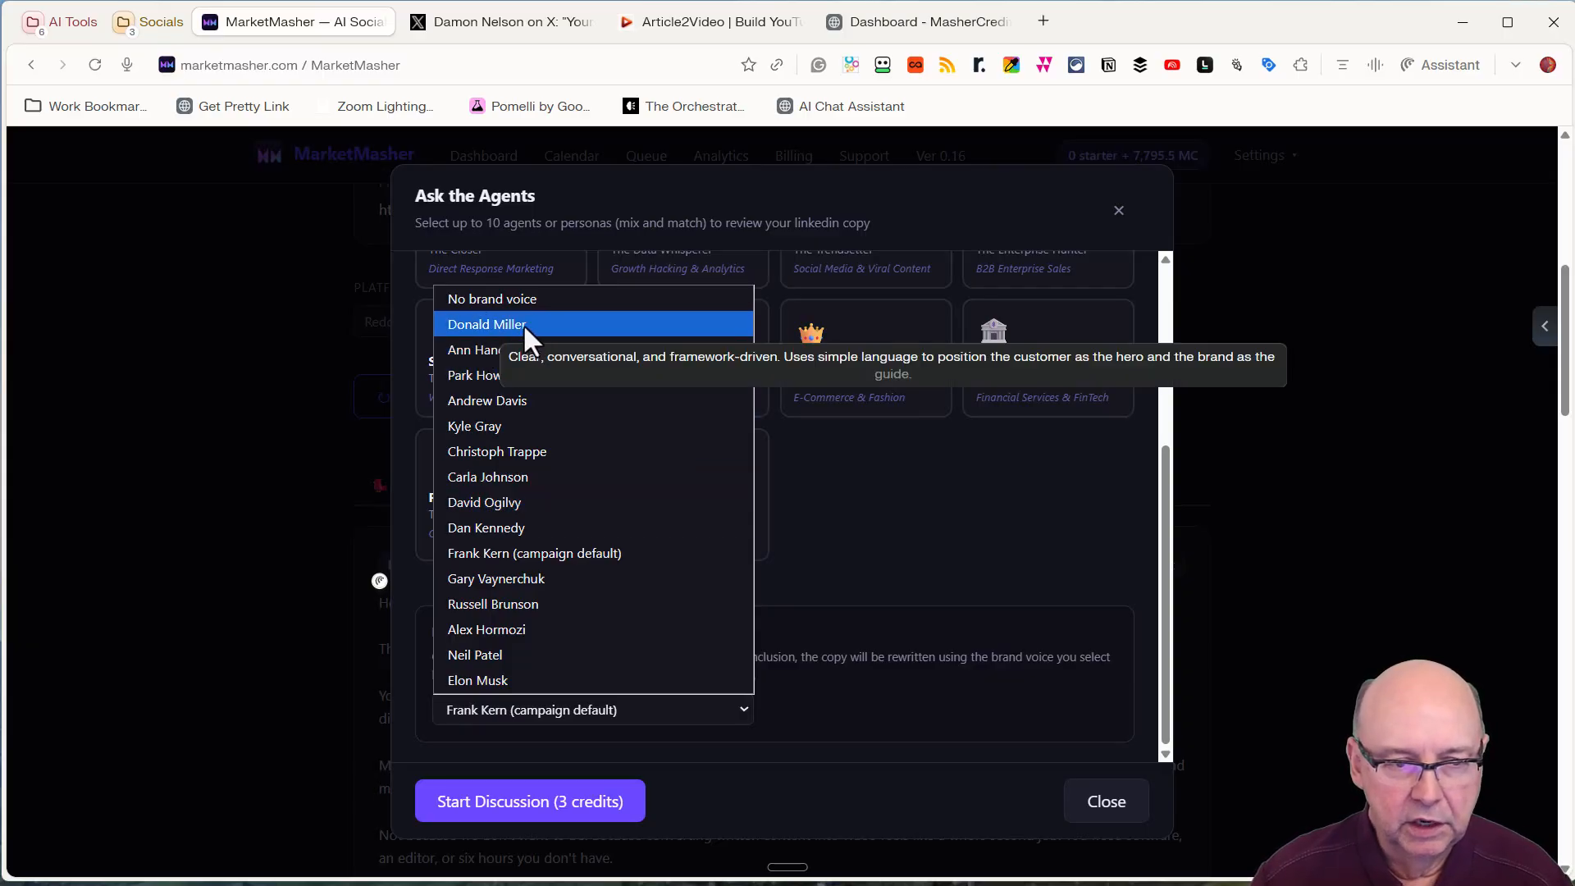
mouse_move(490, 356)
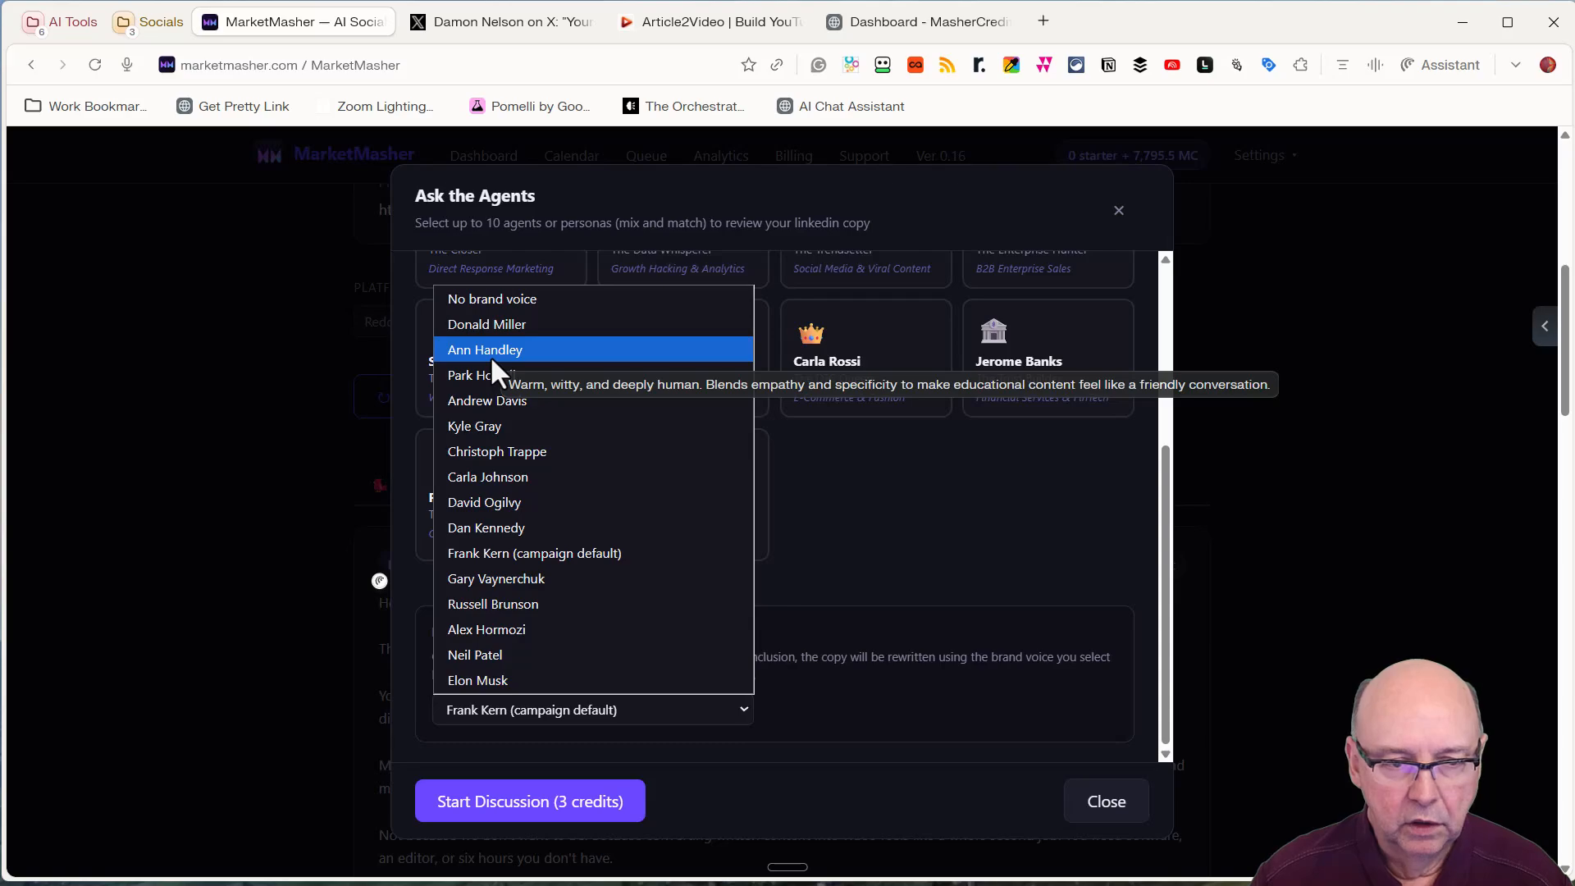
left_click(494, 399)
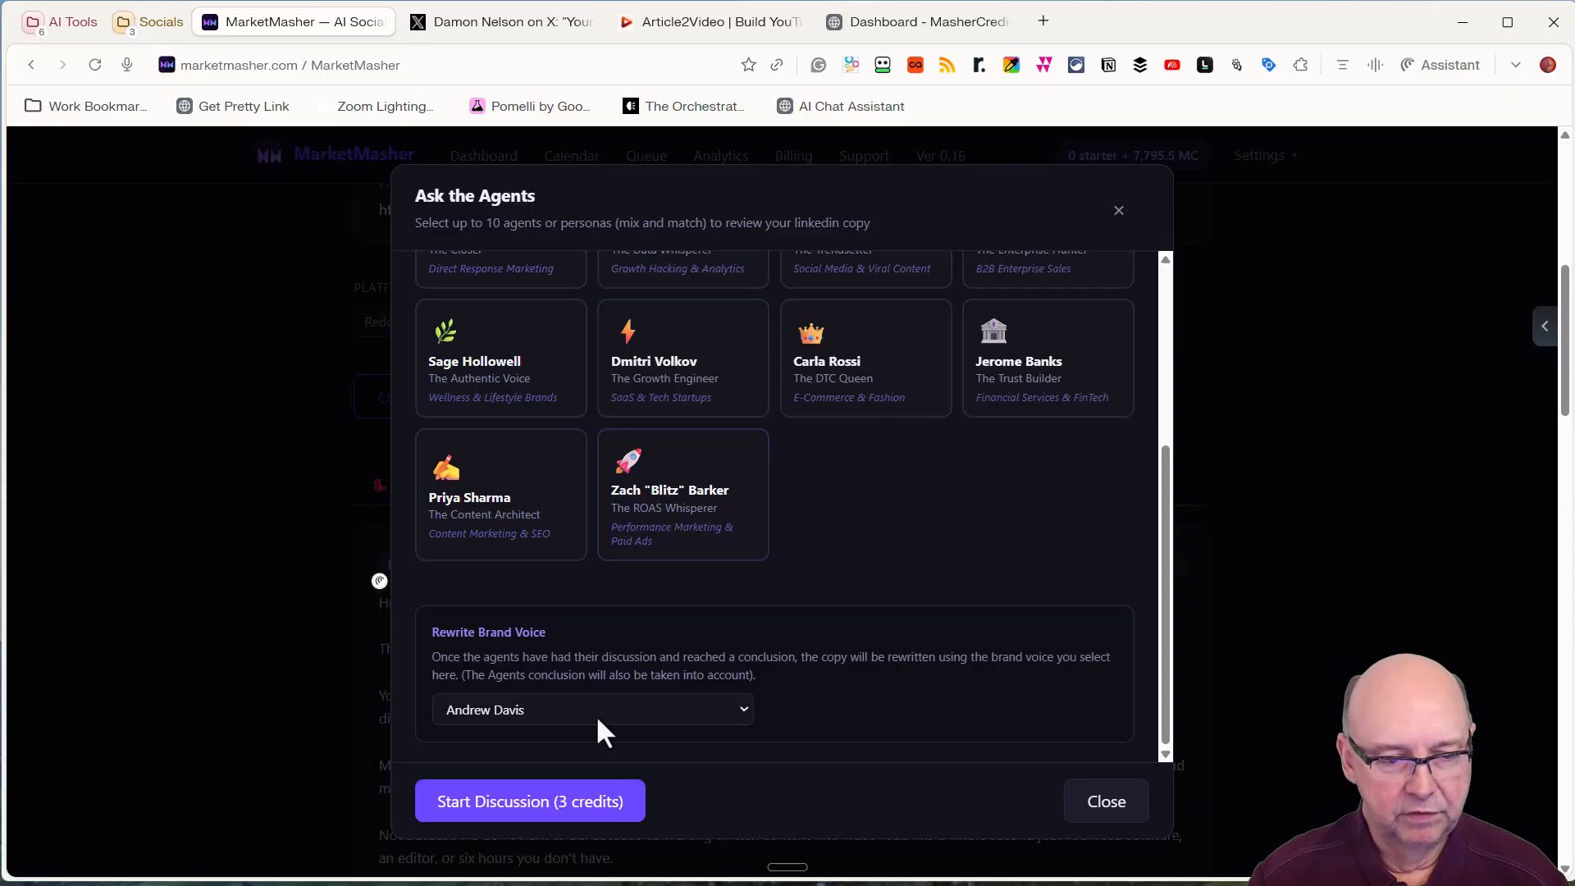
Run the agent discussion and replace the LinkedIn copy with the suggested rewrite
left_click(567, 806)
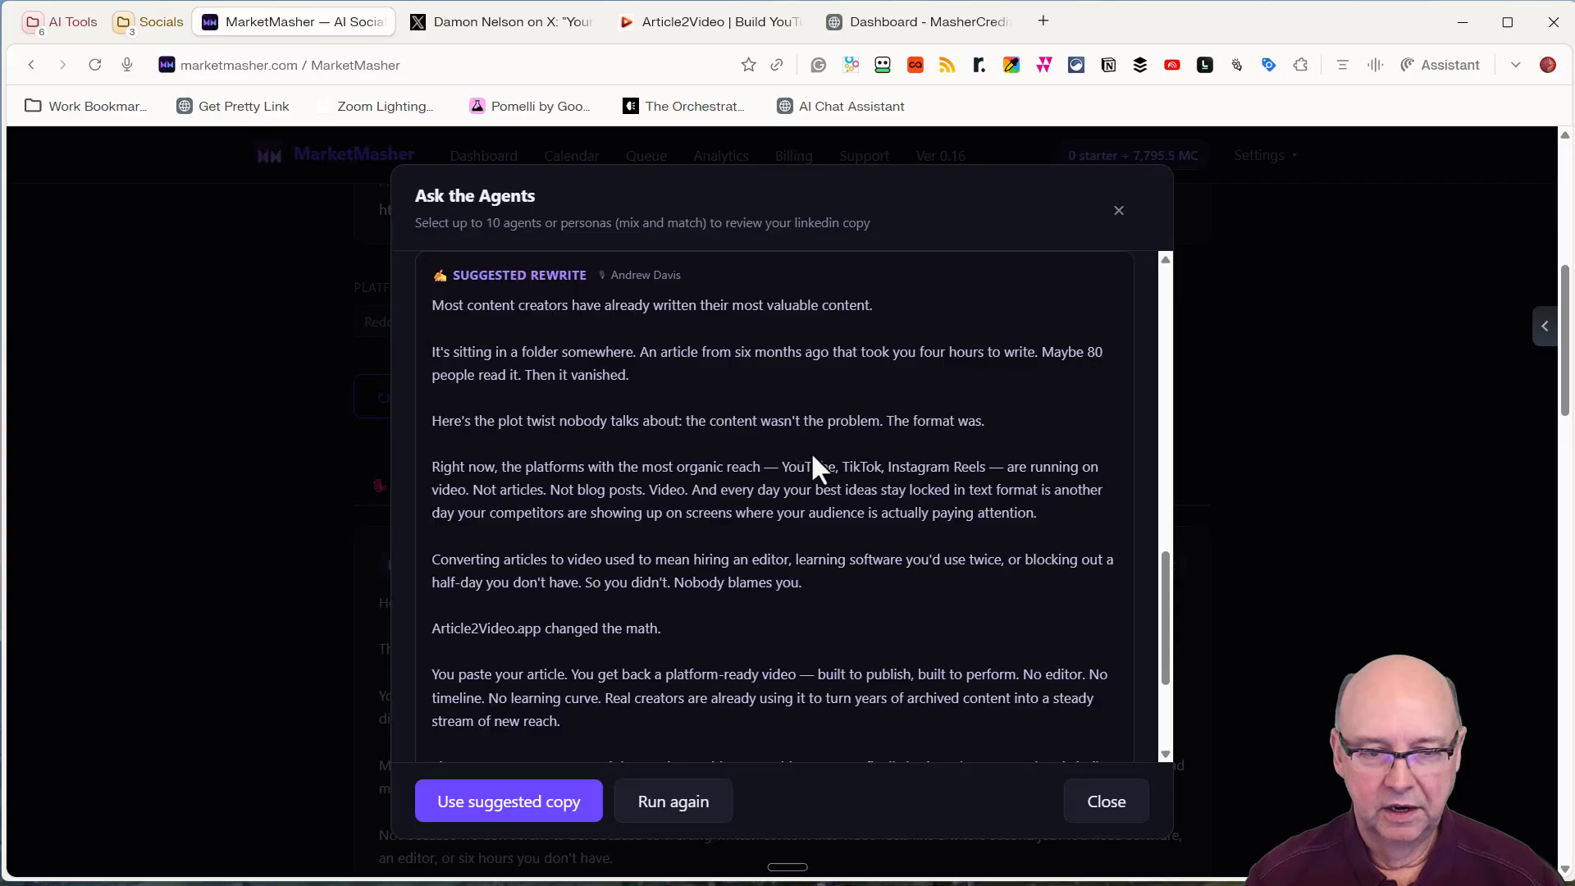
scroll(922, 432, "down", 3)
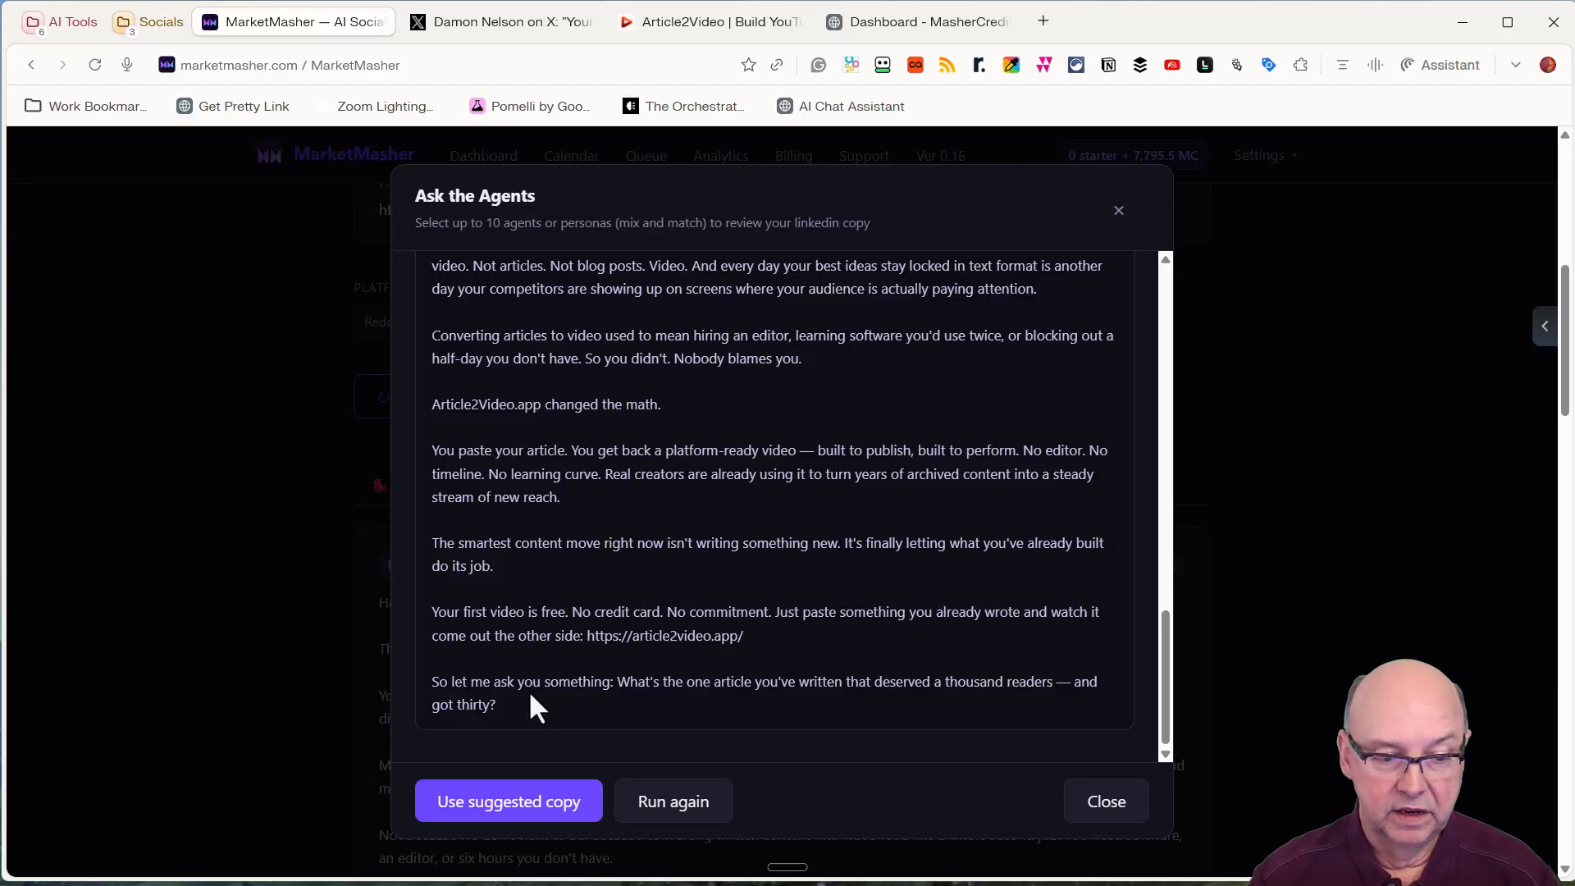
left_click(534, 809)
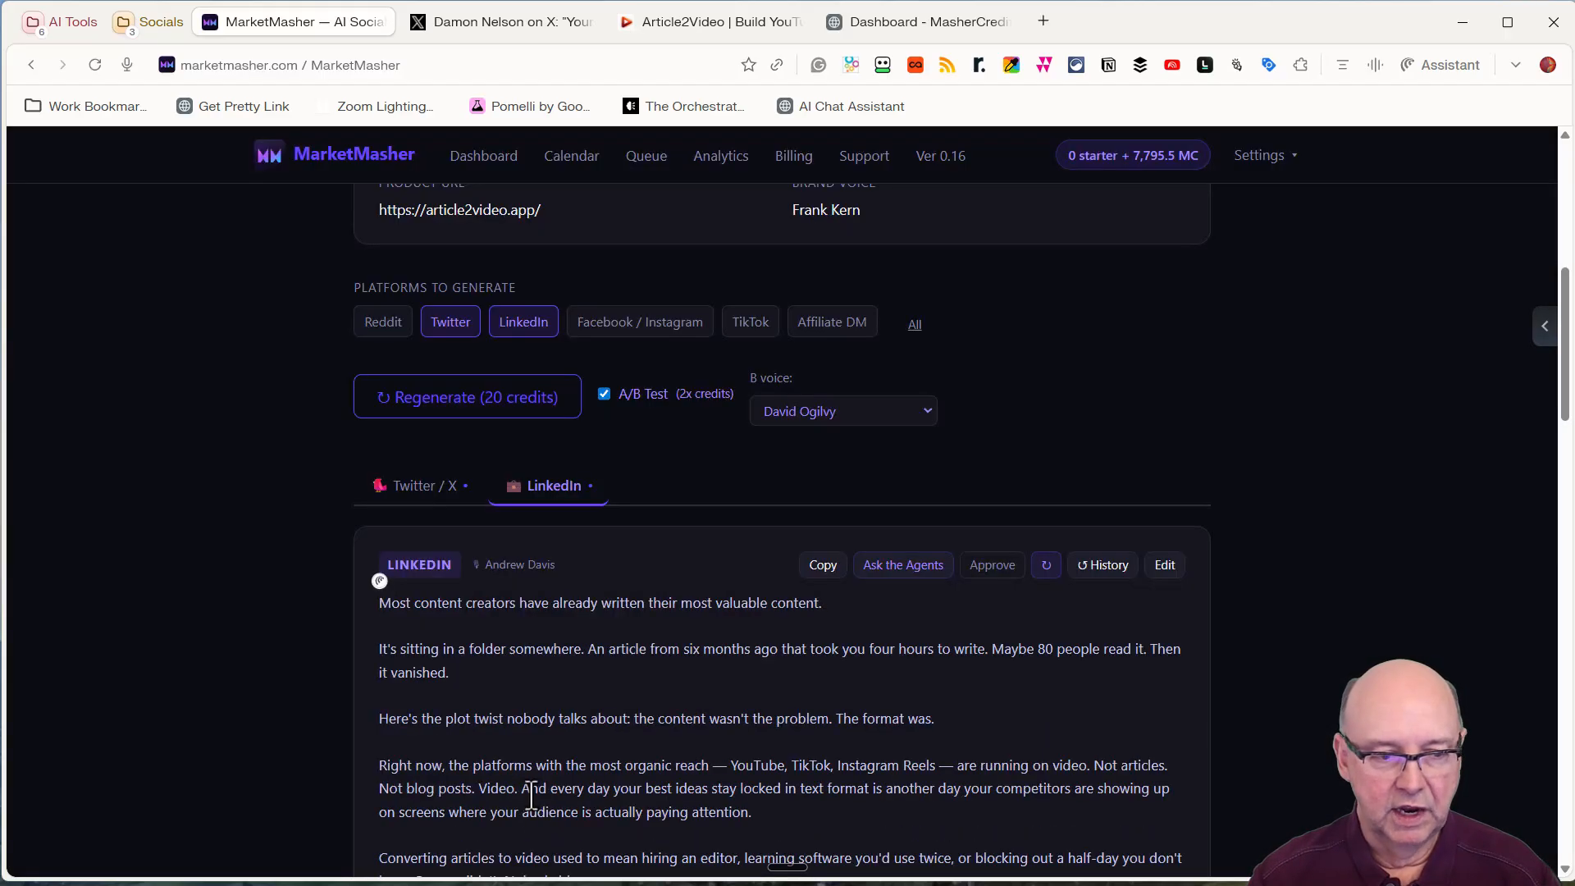
Generate an image for the LinkedIn post with the Cinematic style preset and the Nano Banana model
scroll(538, 738, "down", 5)
left_click(447, 727)
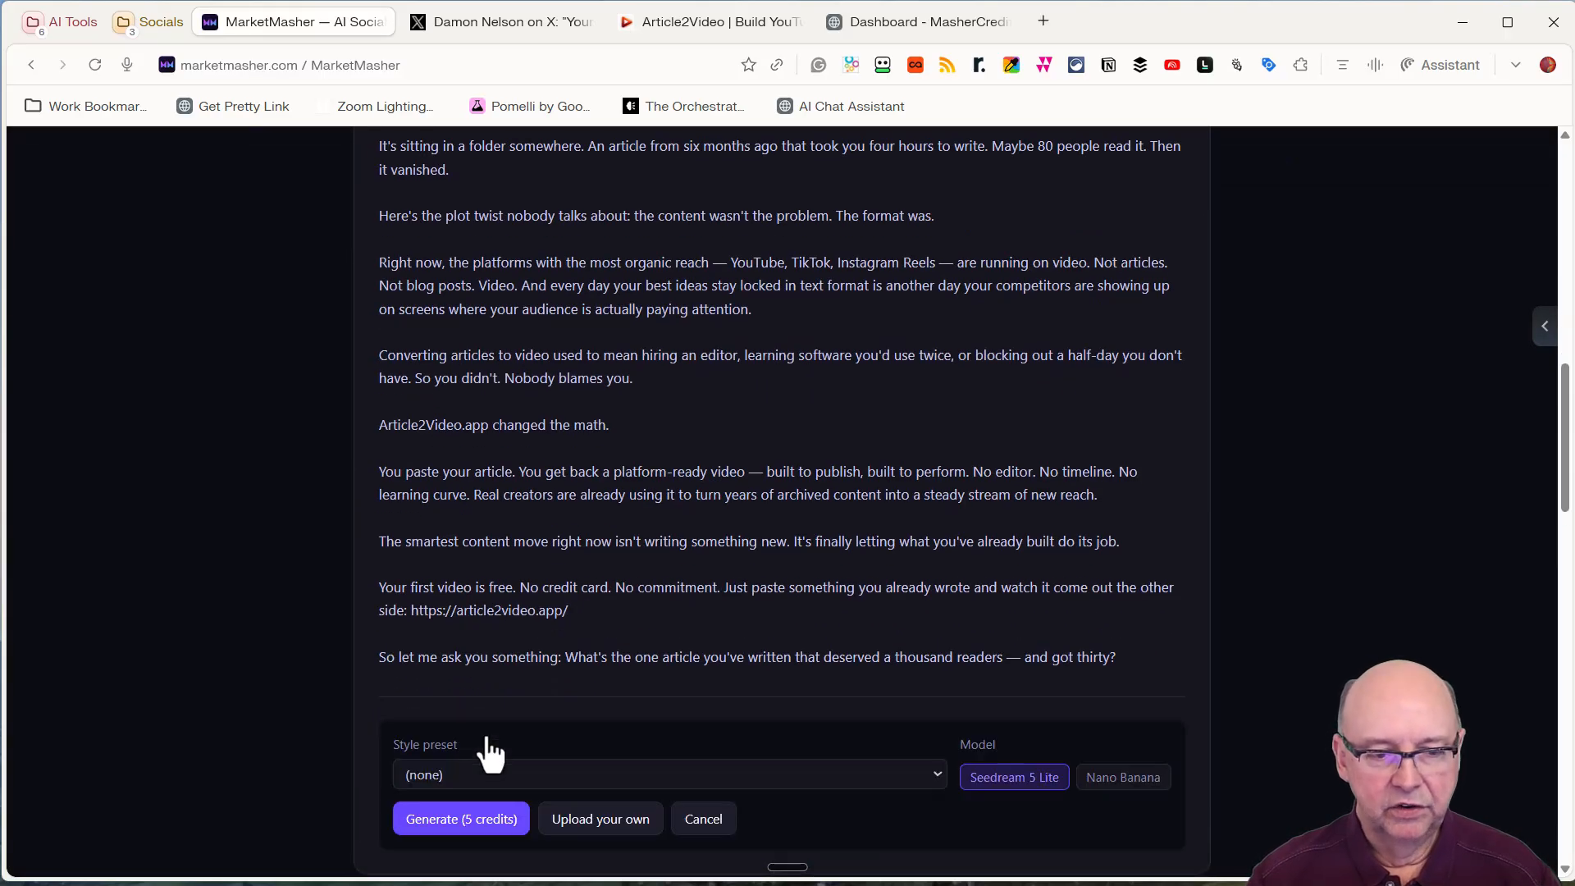
scroll(489, 751, "down", 1)
left_click(618, 681)
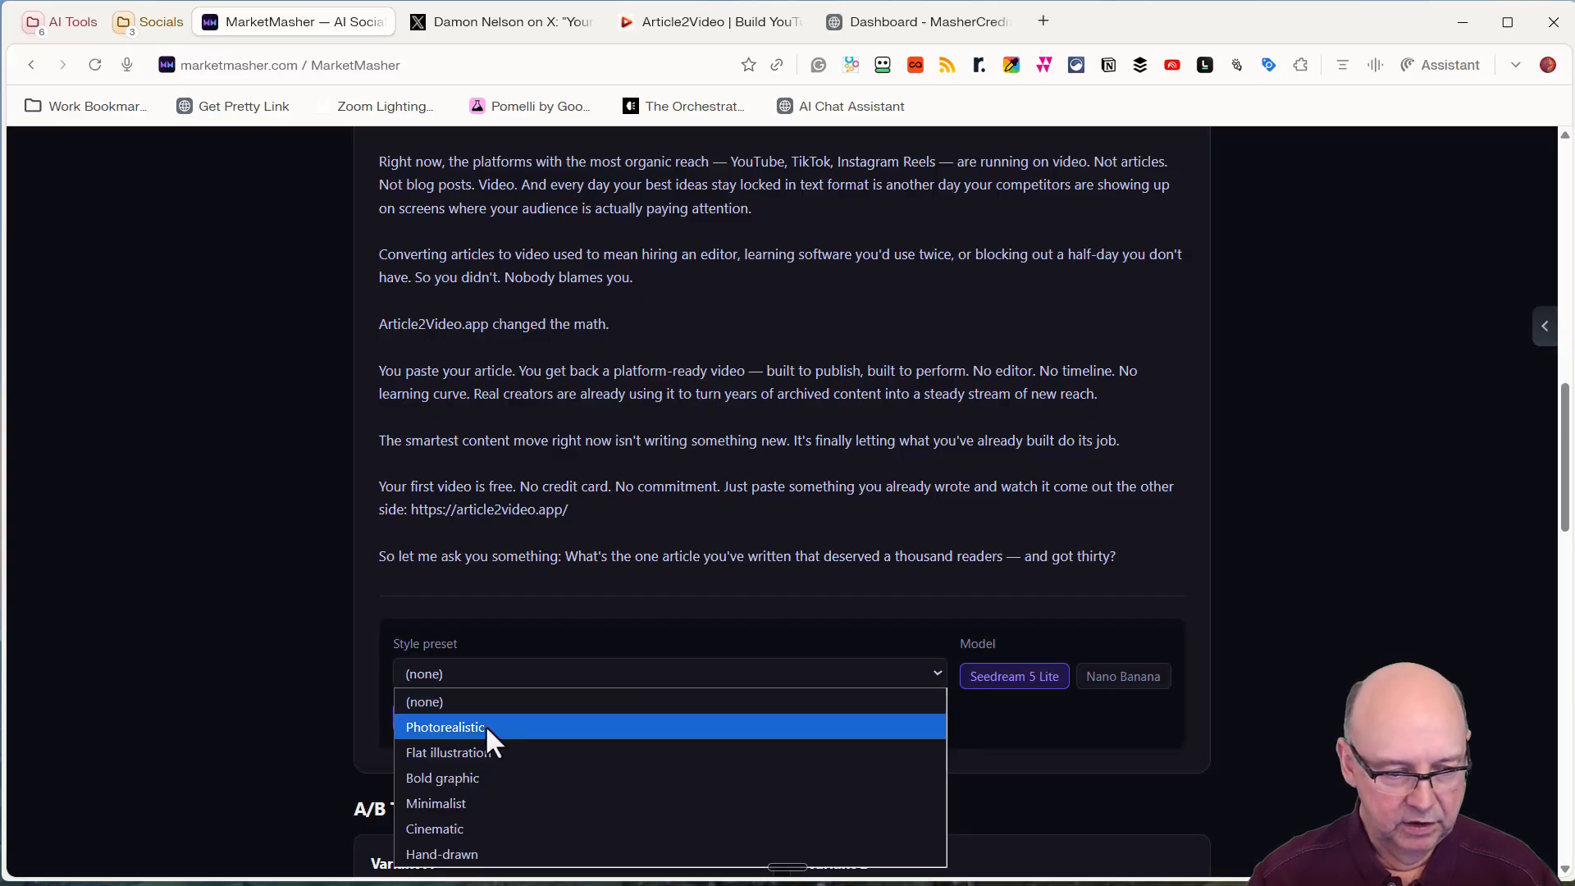
left_click(445, 829)
left_click(1124, 678)
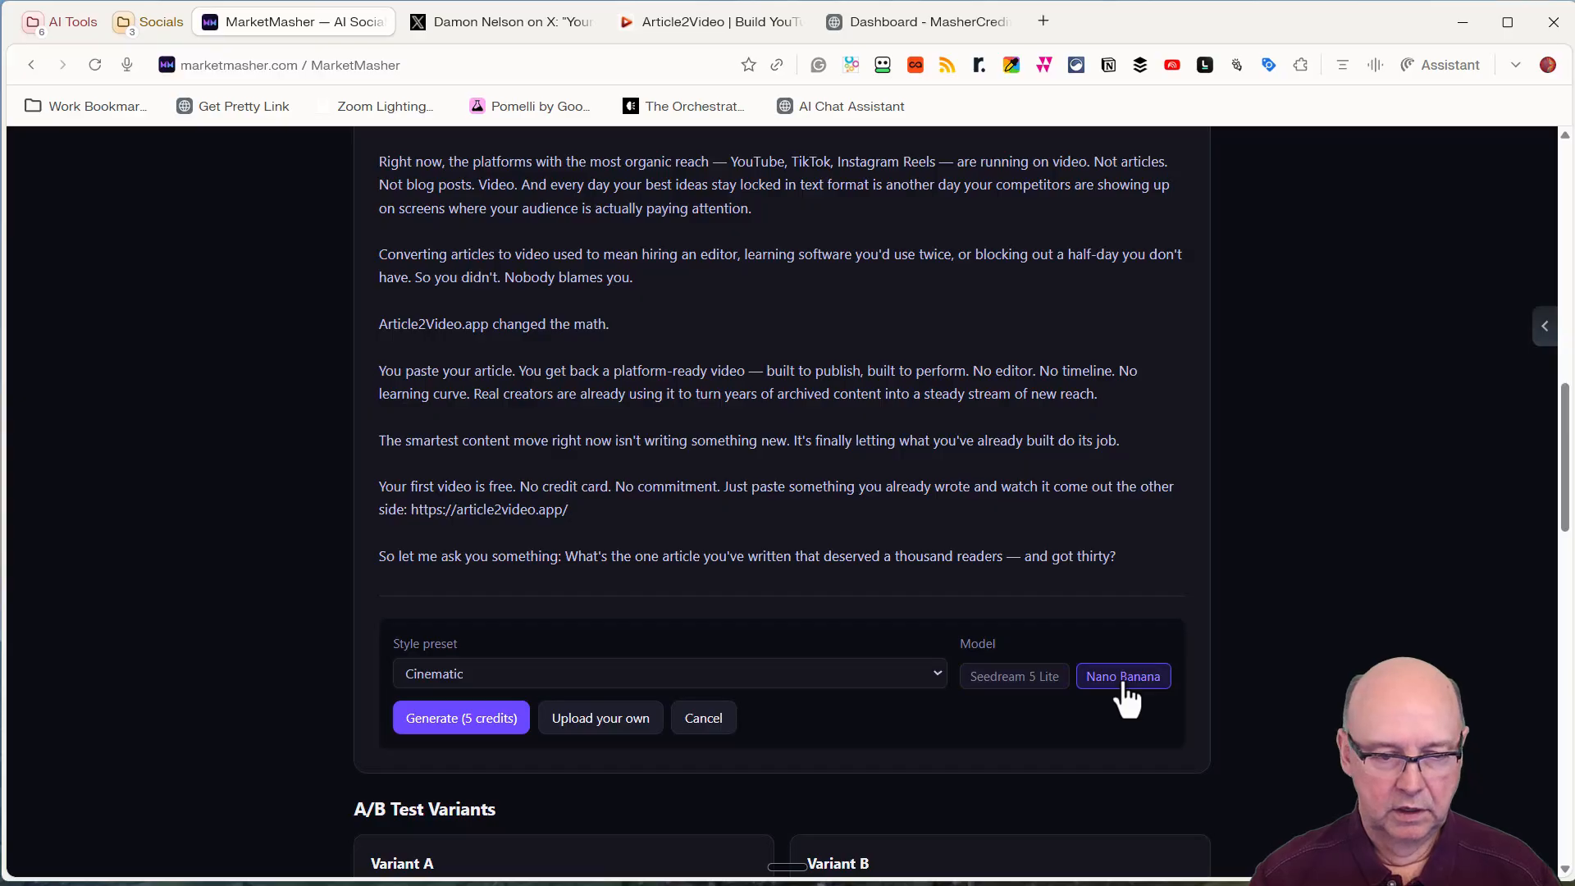
left_click(457, 722)
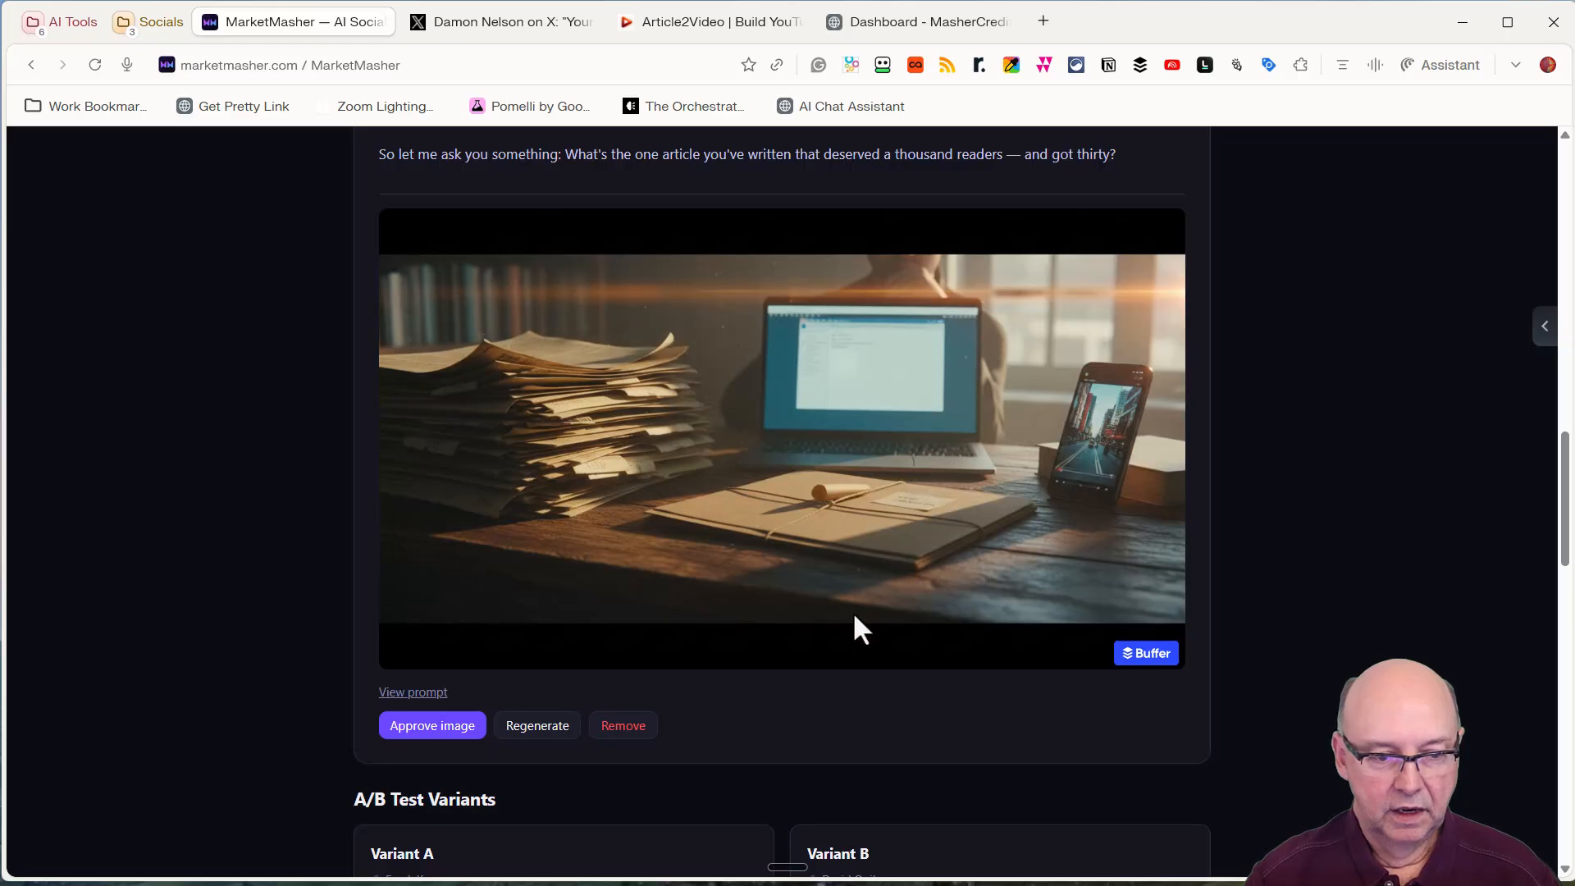
Regenerate the LinkedIn image with the Photorealistic style preset, using the Nano Banana model
left_click(535, 733)
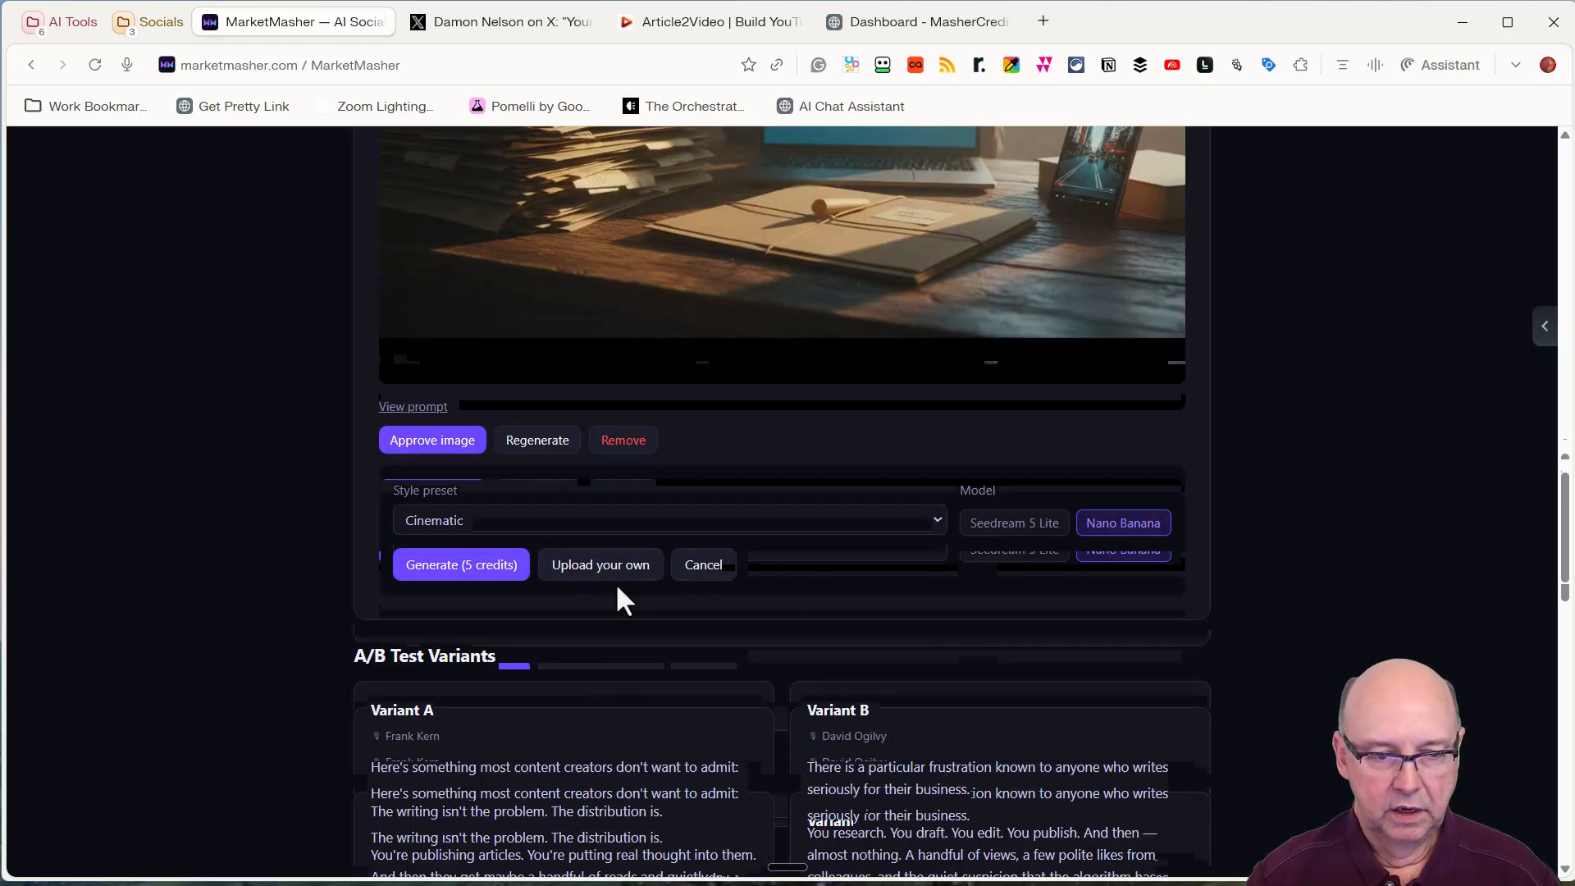
left_click(608, 523)
left_click(461, 574)
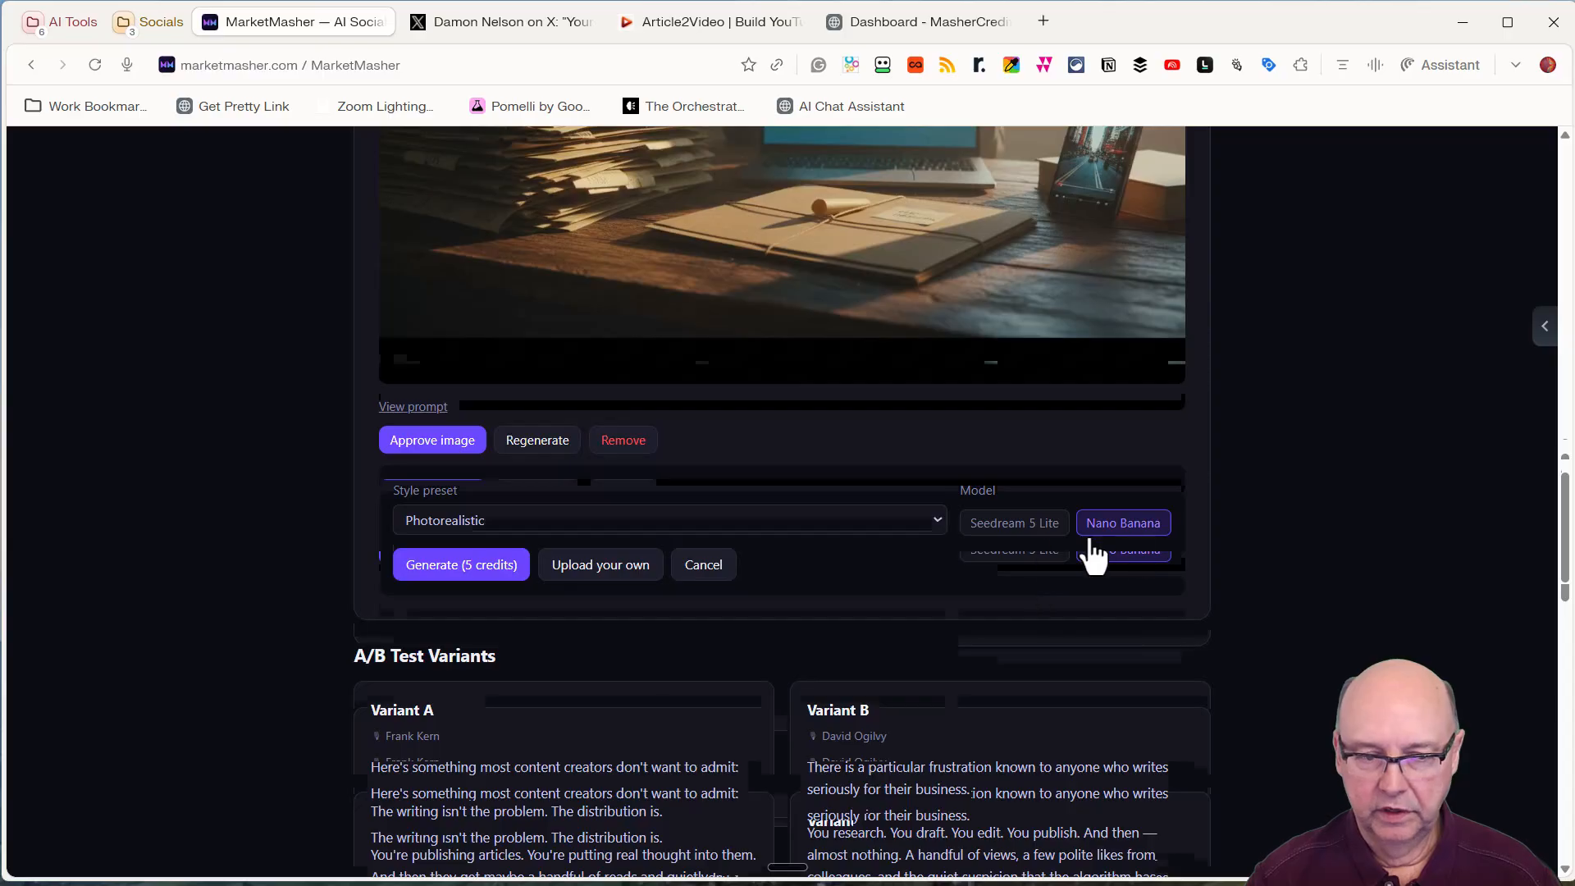
left_click(447, 573)
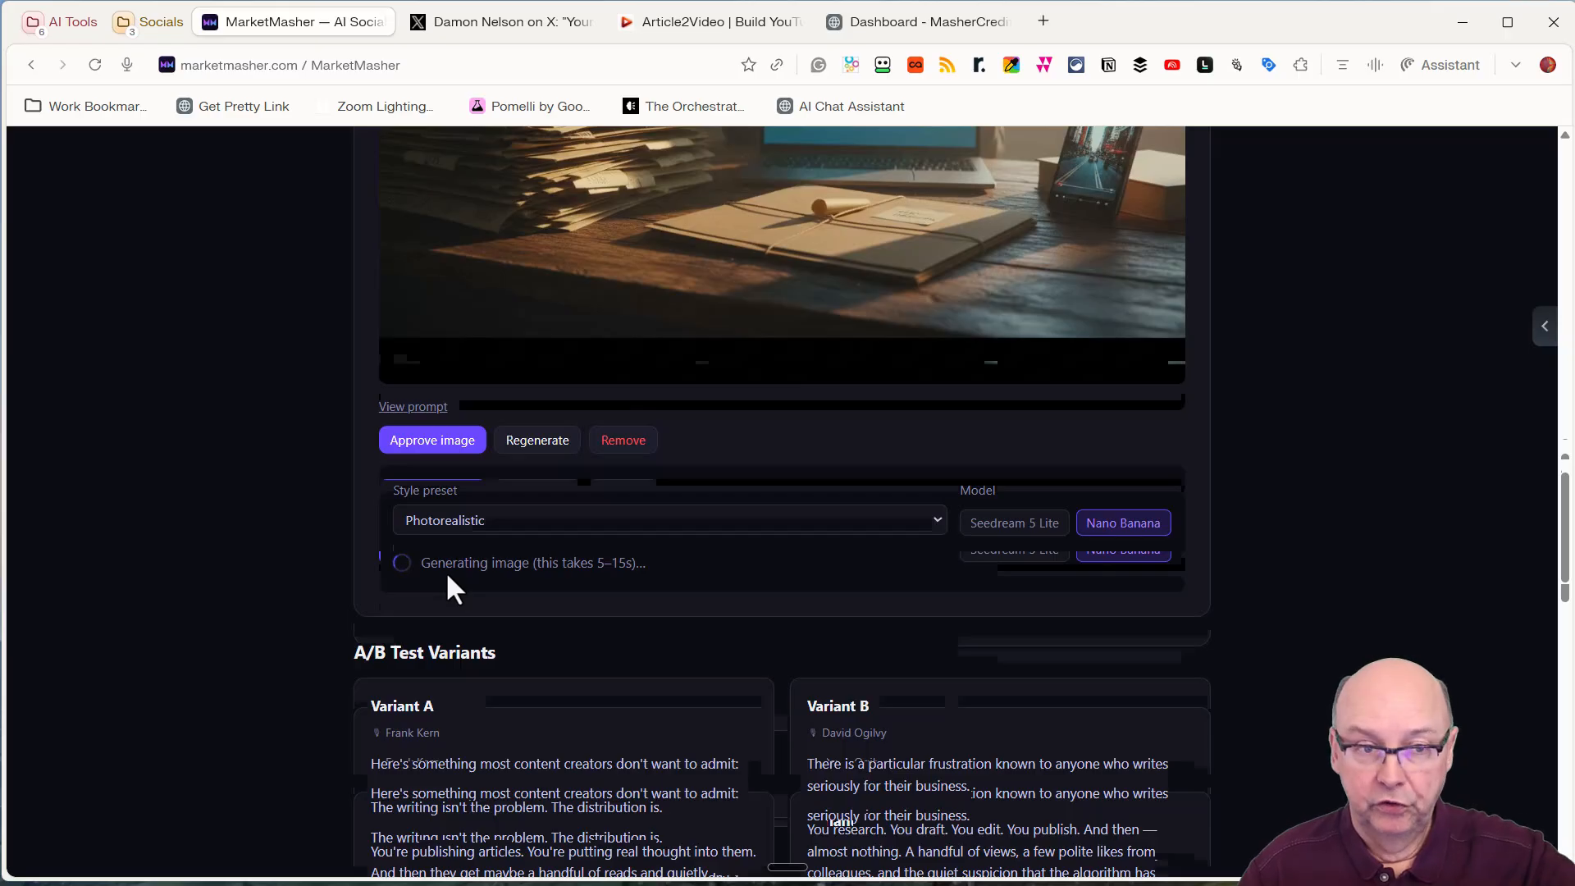
Examine the new photorealistic image beneath the LinkedIn copy and approve it
scroll(729, 541, "up", 3)
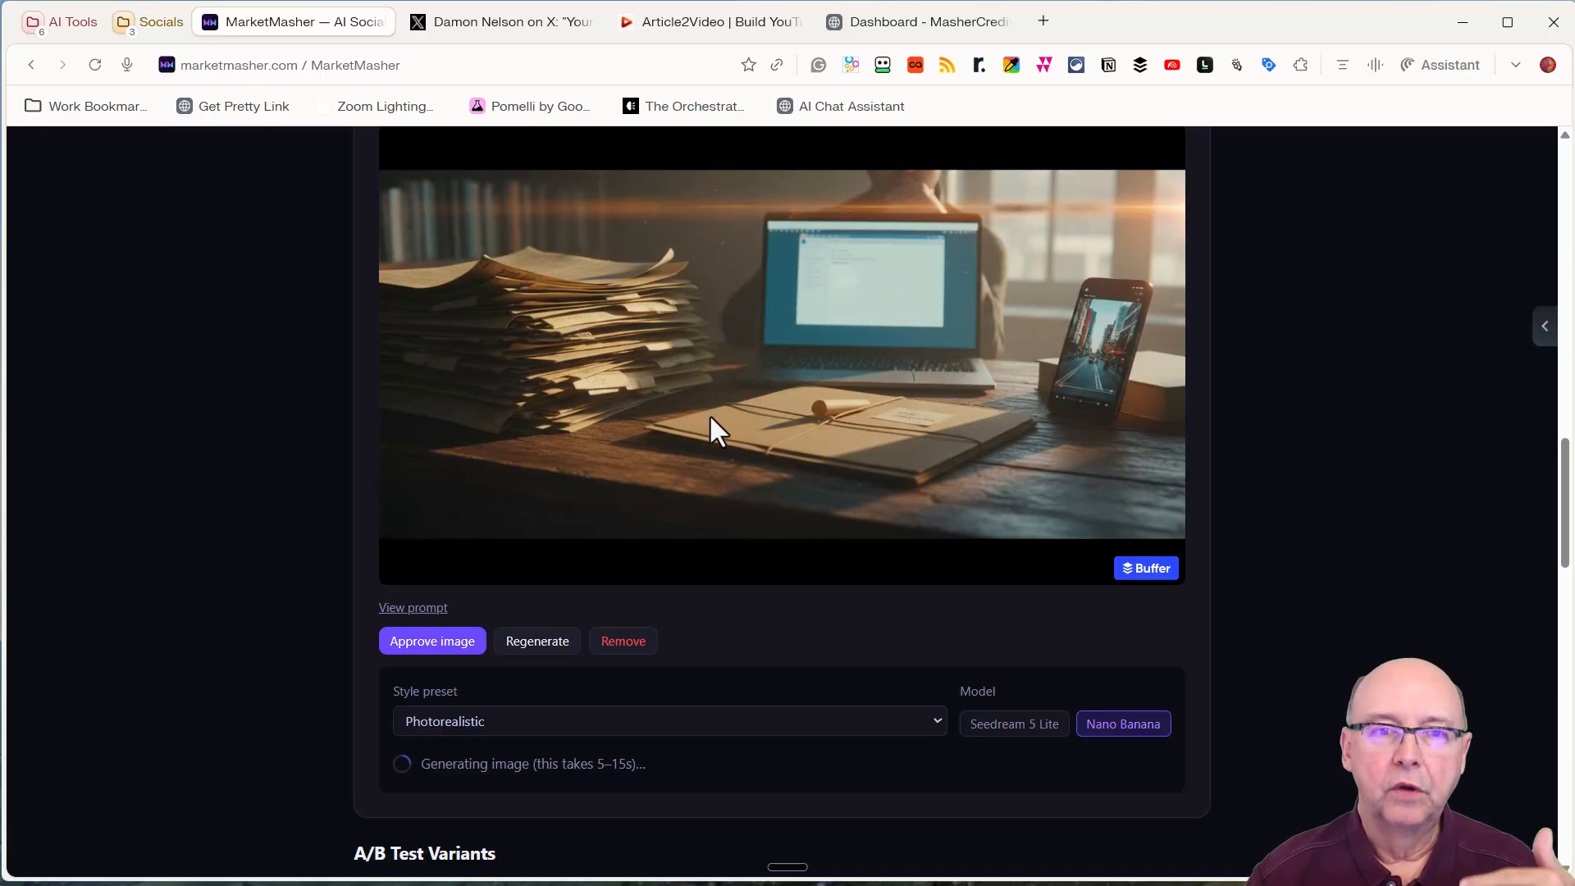
scroll(720, 435, "up", 2)
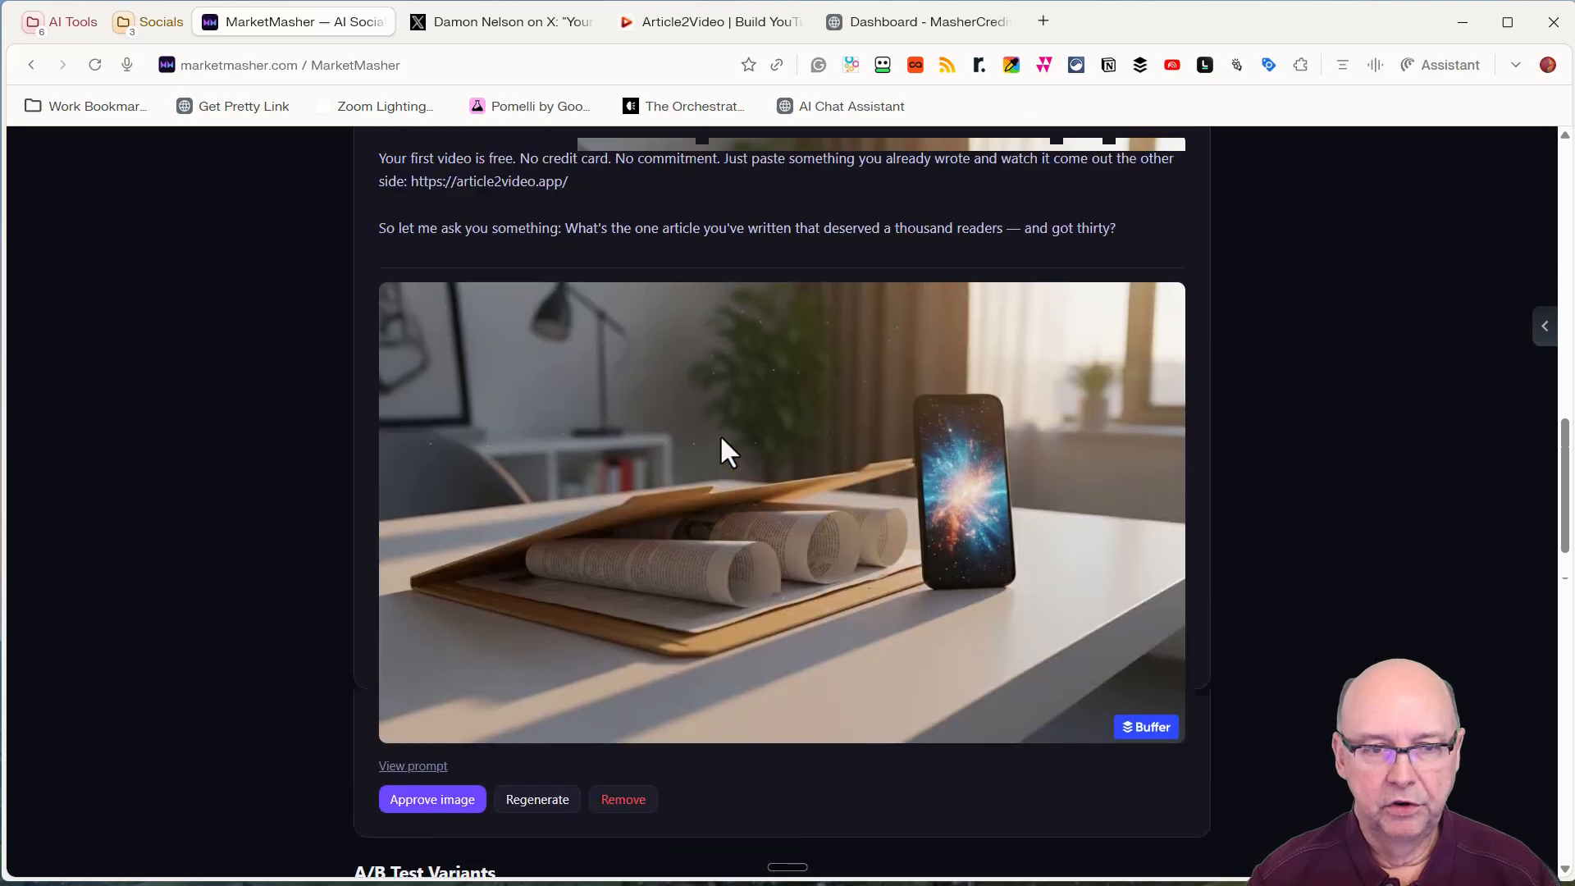
scroll(720, 434, "down", 1)
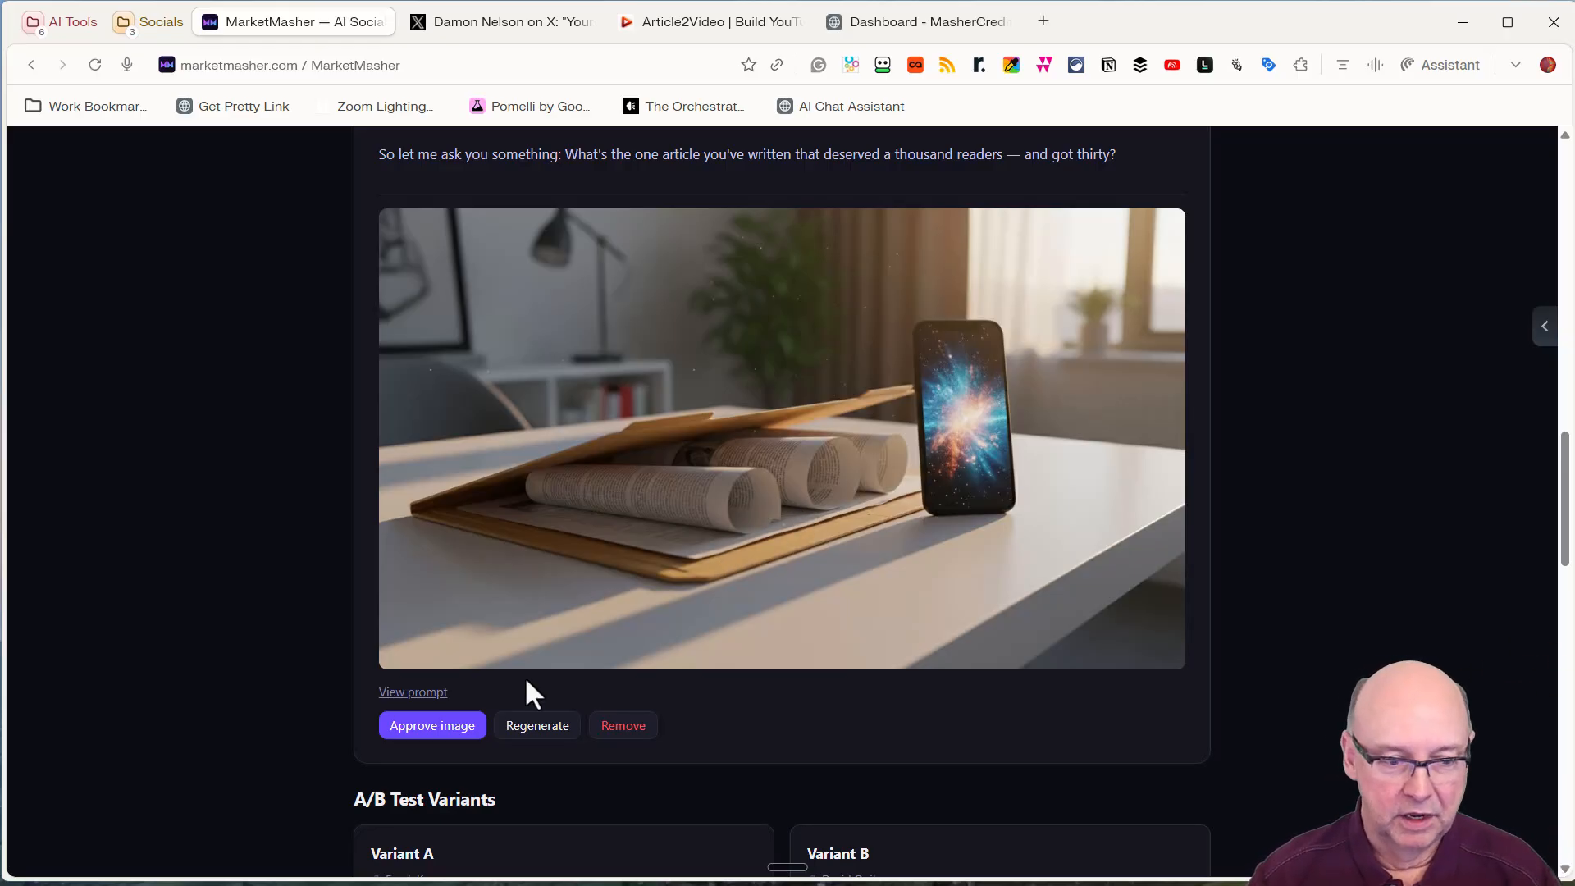
left_click(432, 725)
scroll(598, 763, "up", 5)
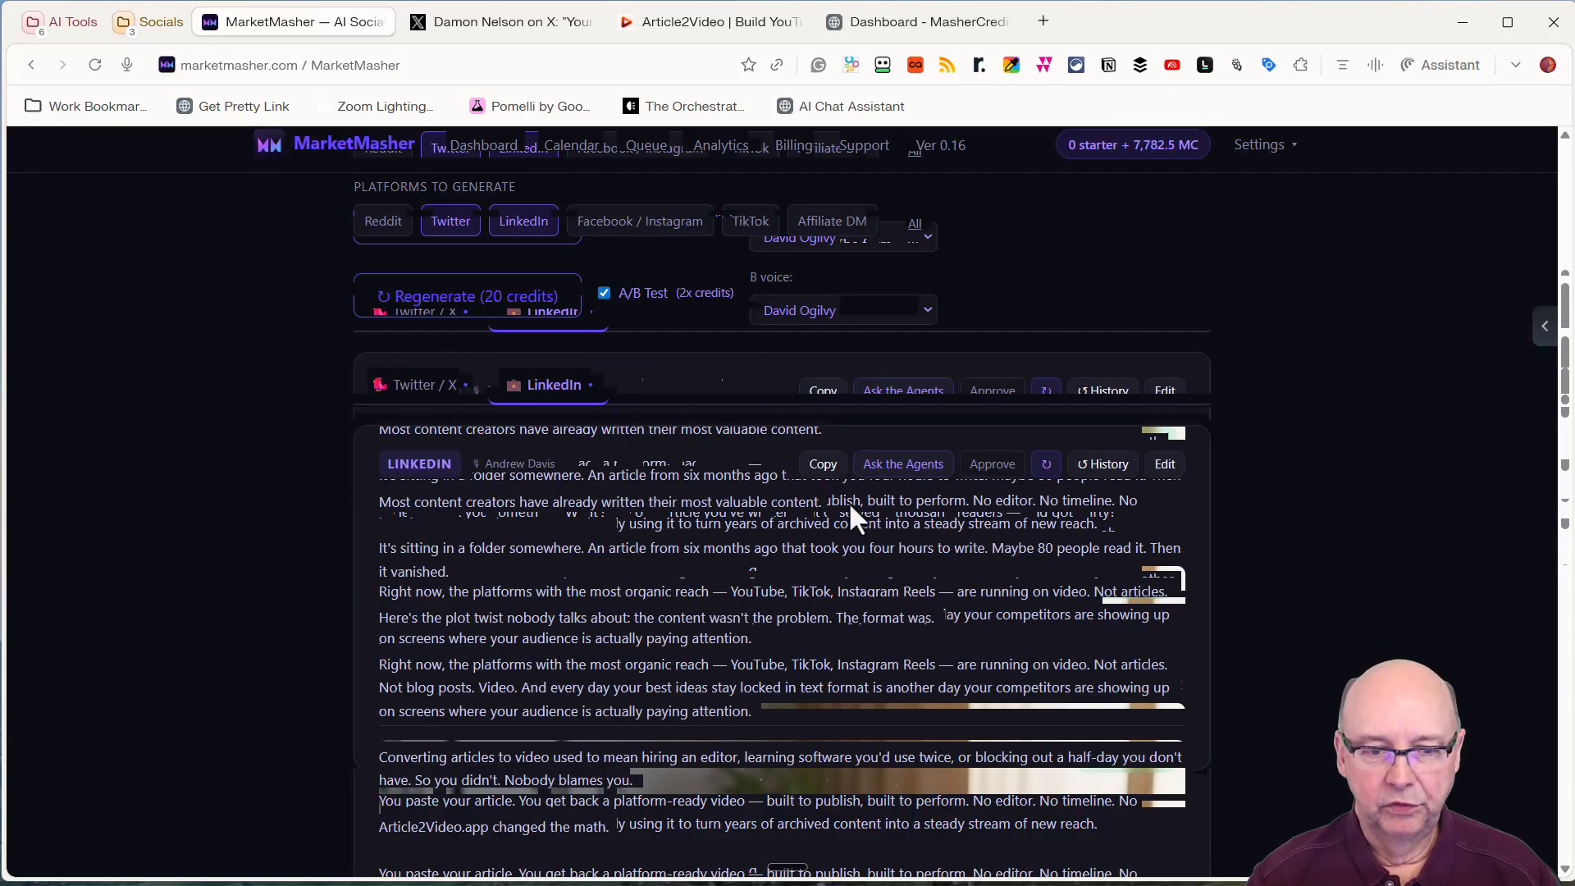
Approve the LinkedIn copy and publish it to LinkedIn immediately with its approved image
left_click(989, 470)
scroll(984, 509, "down", 10)
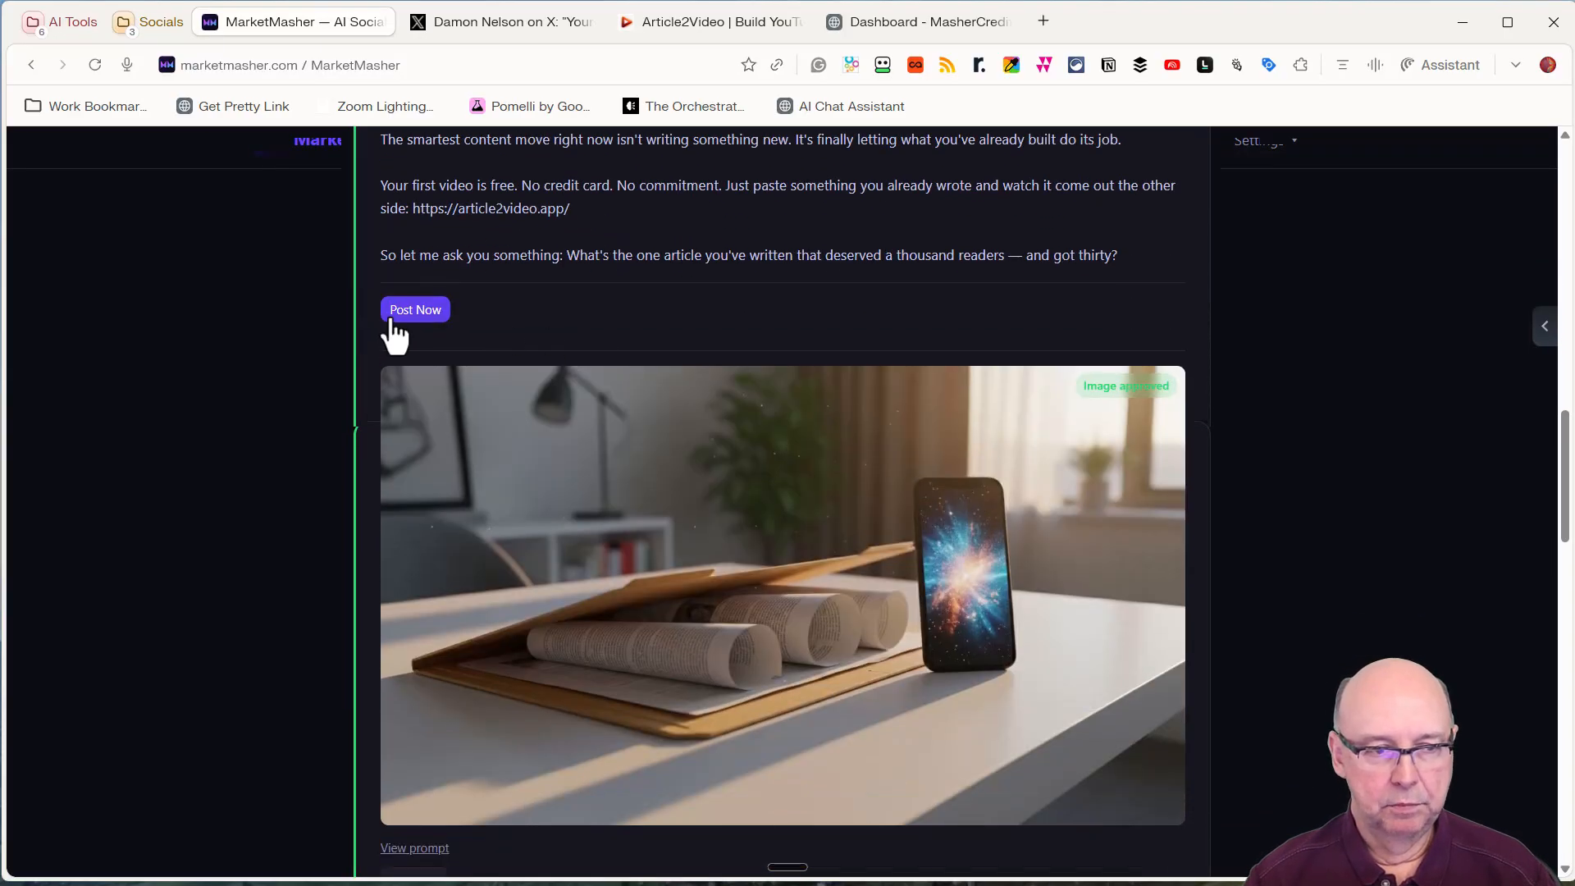
left_click(393, 324)
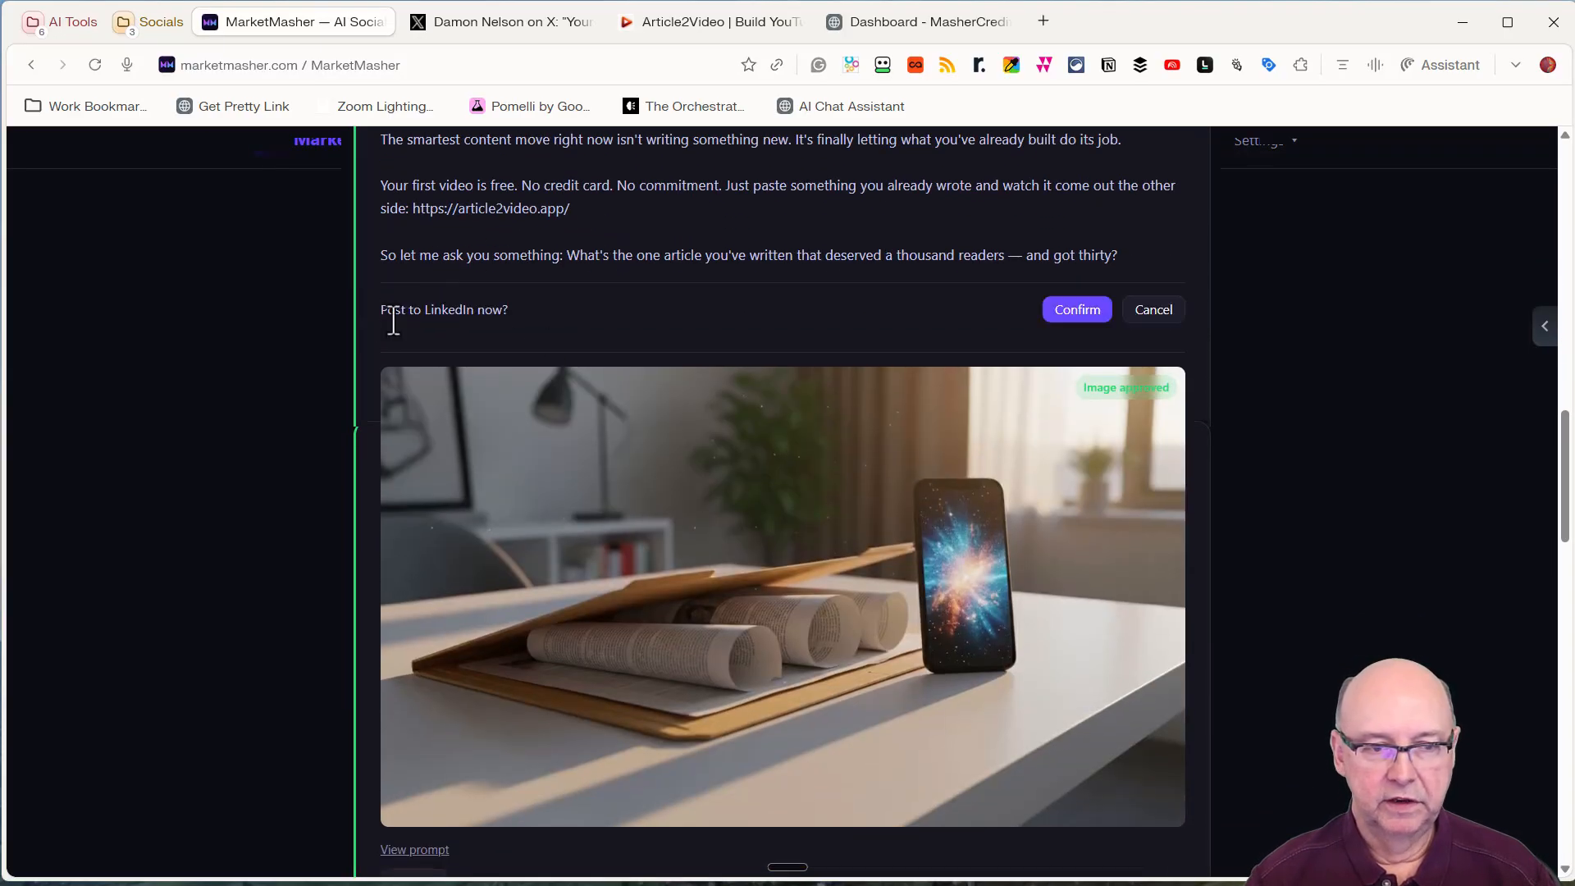
left_click(1074, 312)
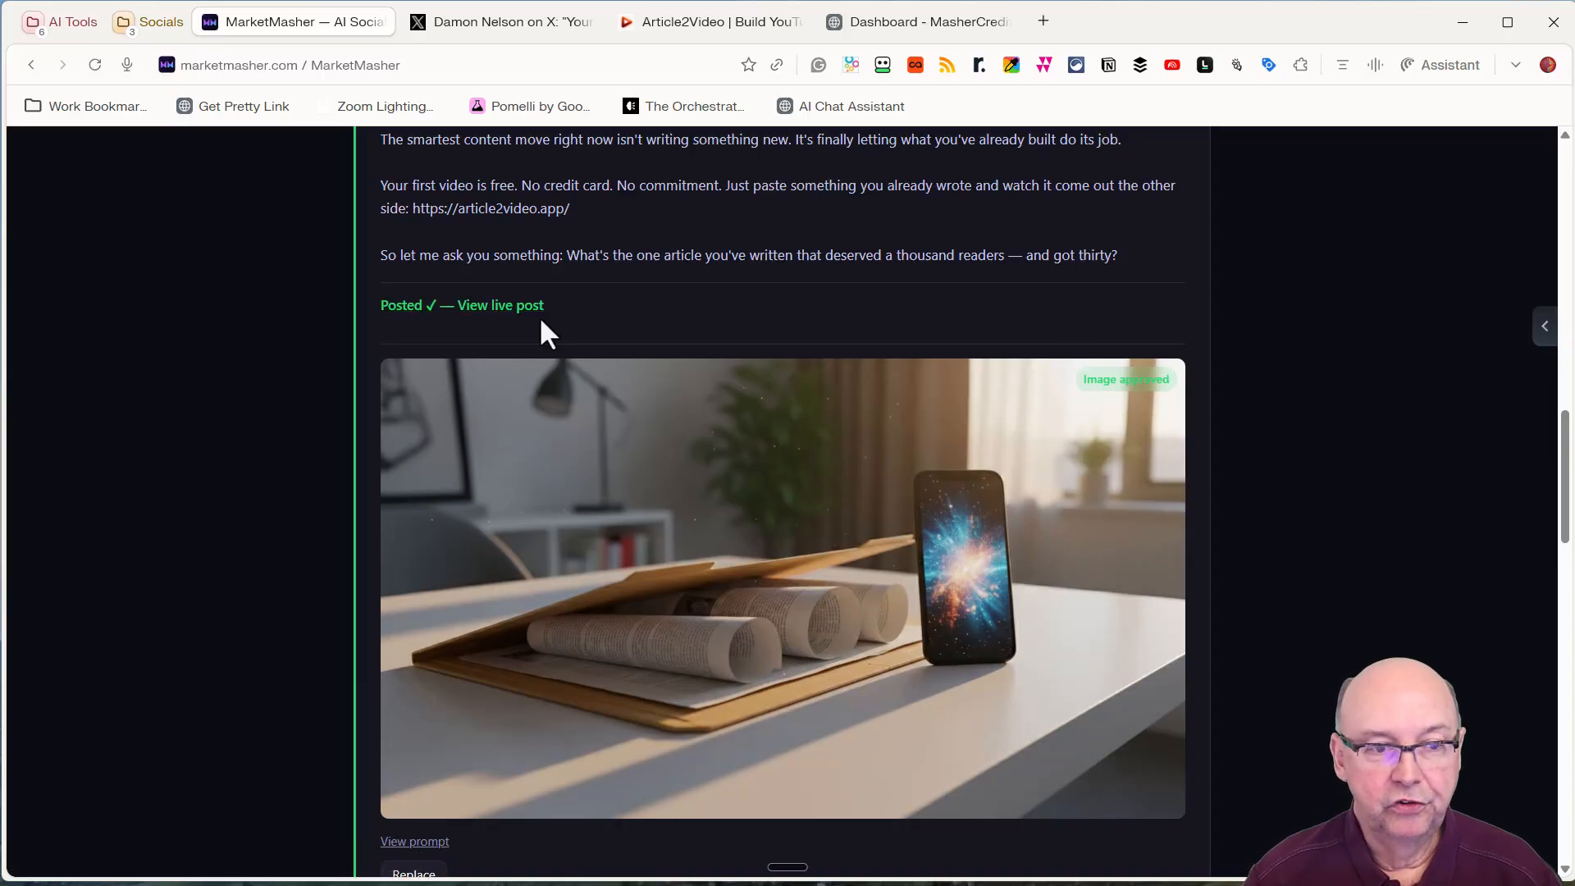
Open the live LinkedIn post and review its published text, Article2Video.app links and attached image
left_click(518, 310)
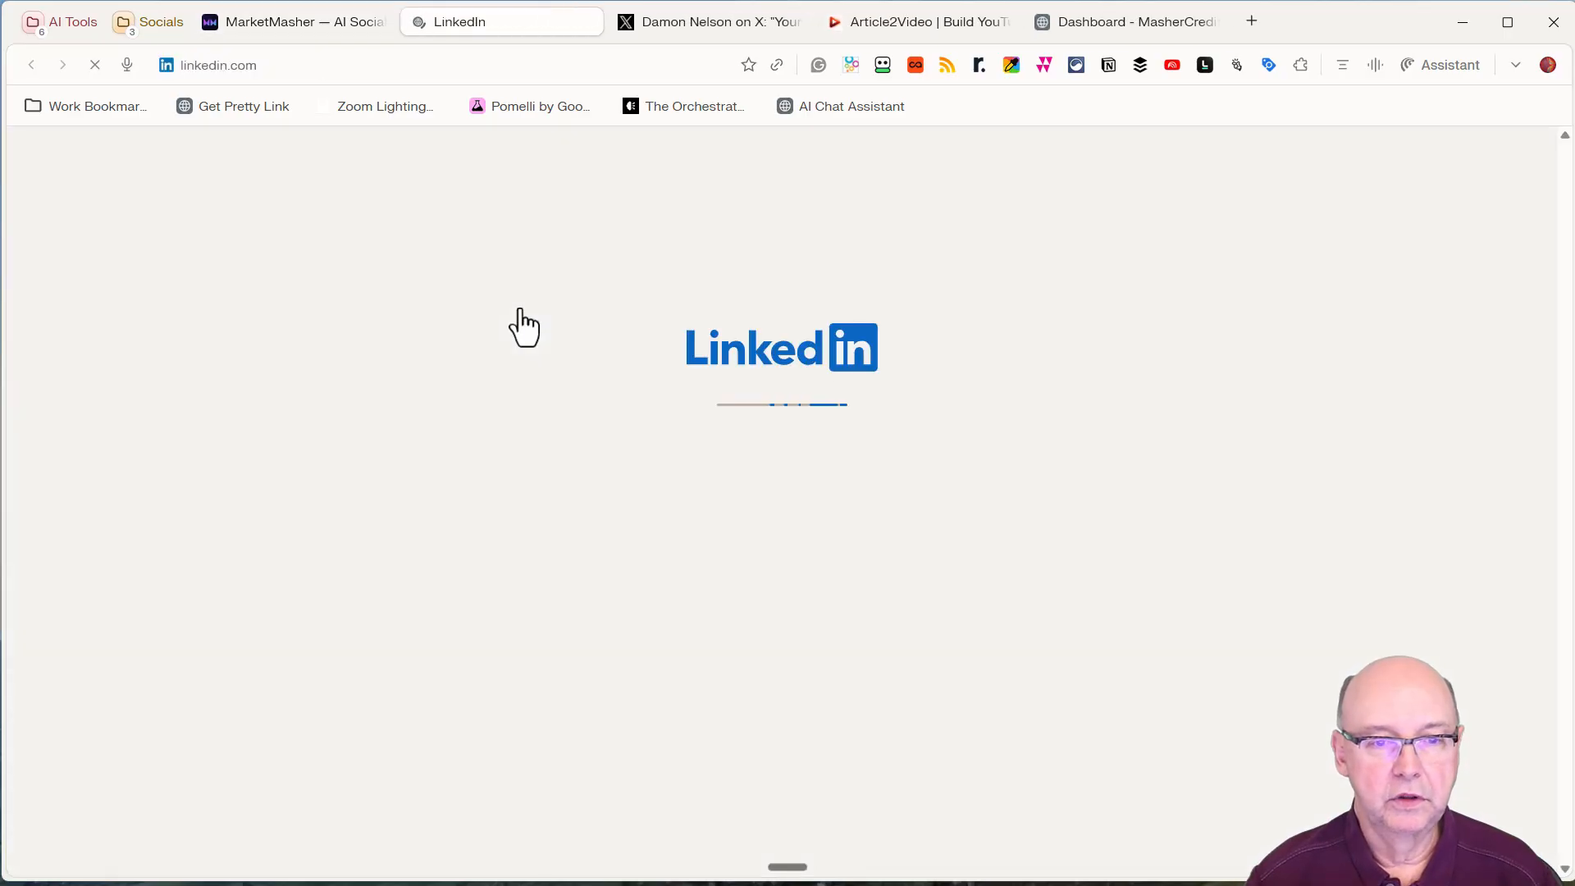
scroll(710, 391, "down", 2)
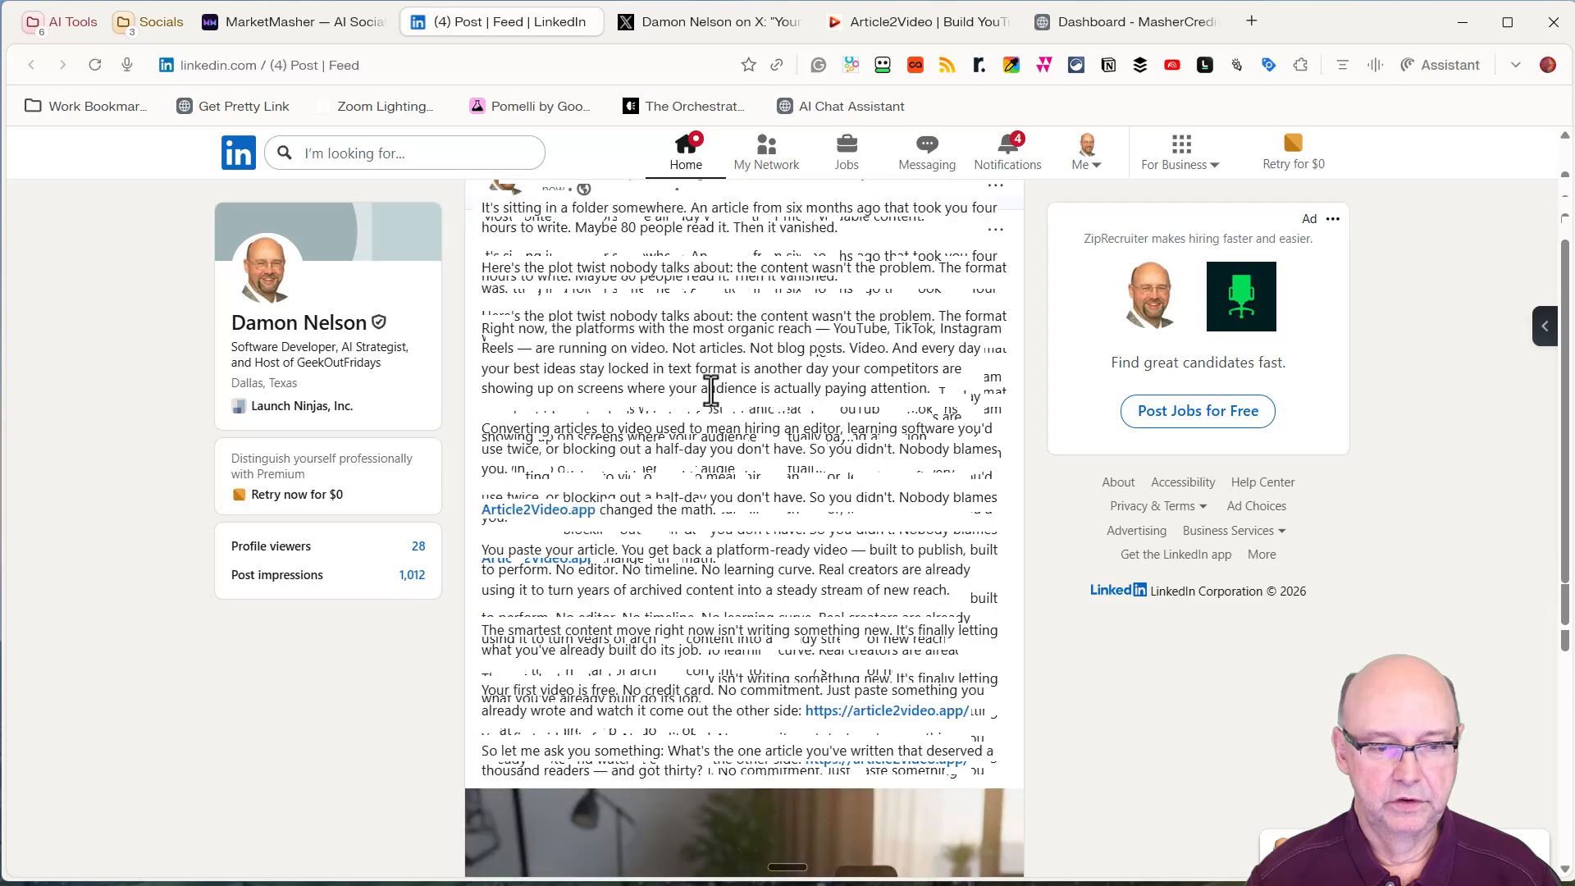
scroll(710, 391, "down", 2)
scroll(710, 390, "up", 4)
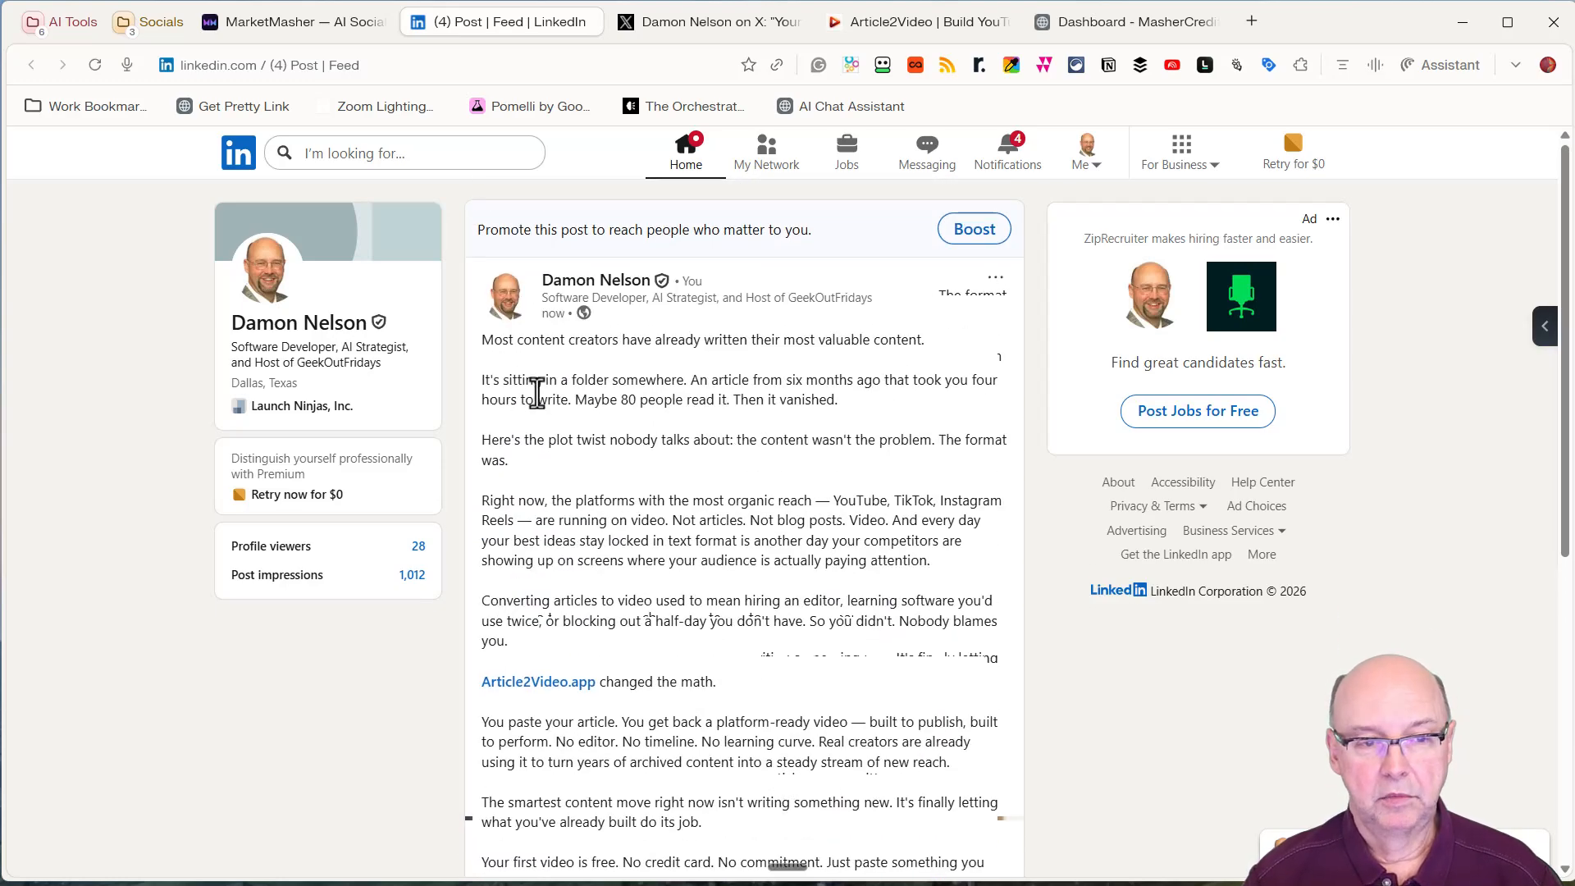
scroll(591, 517, "down", 2)
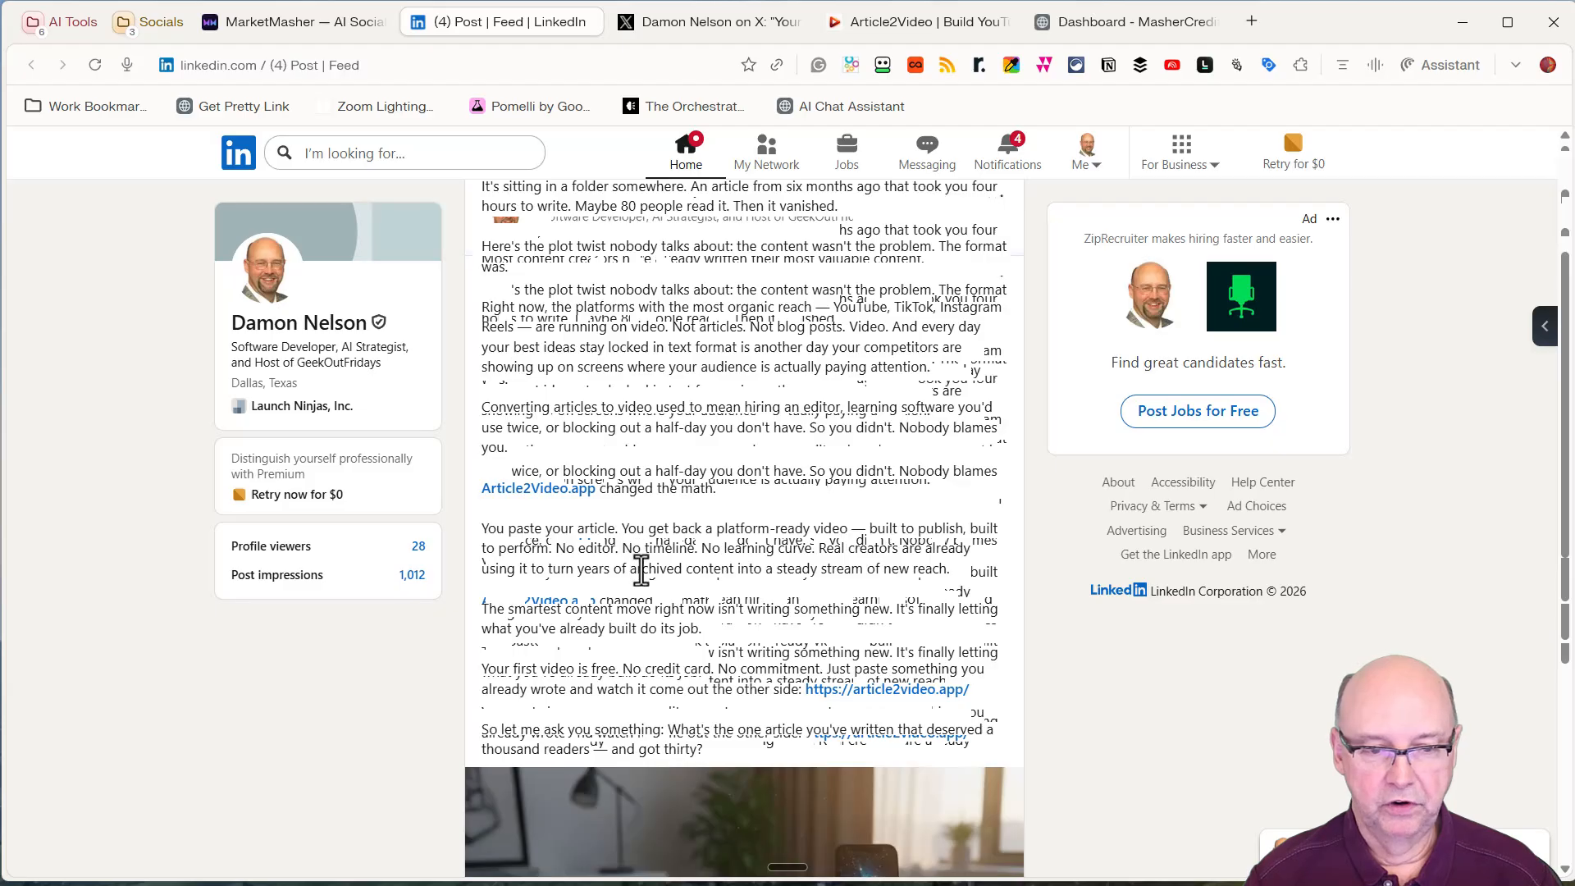
scroll(796, 571, "down", 1)
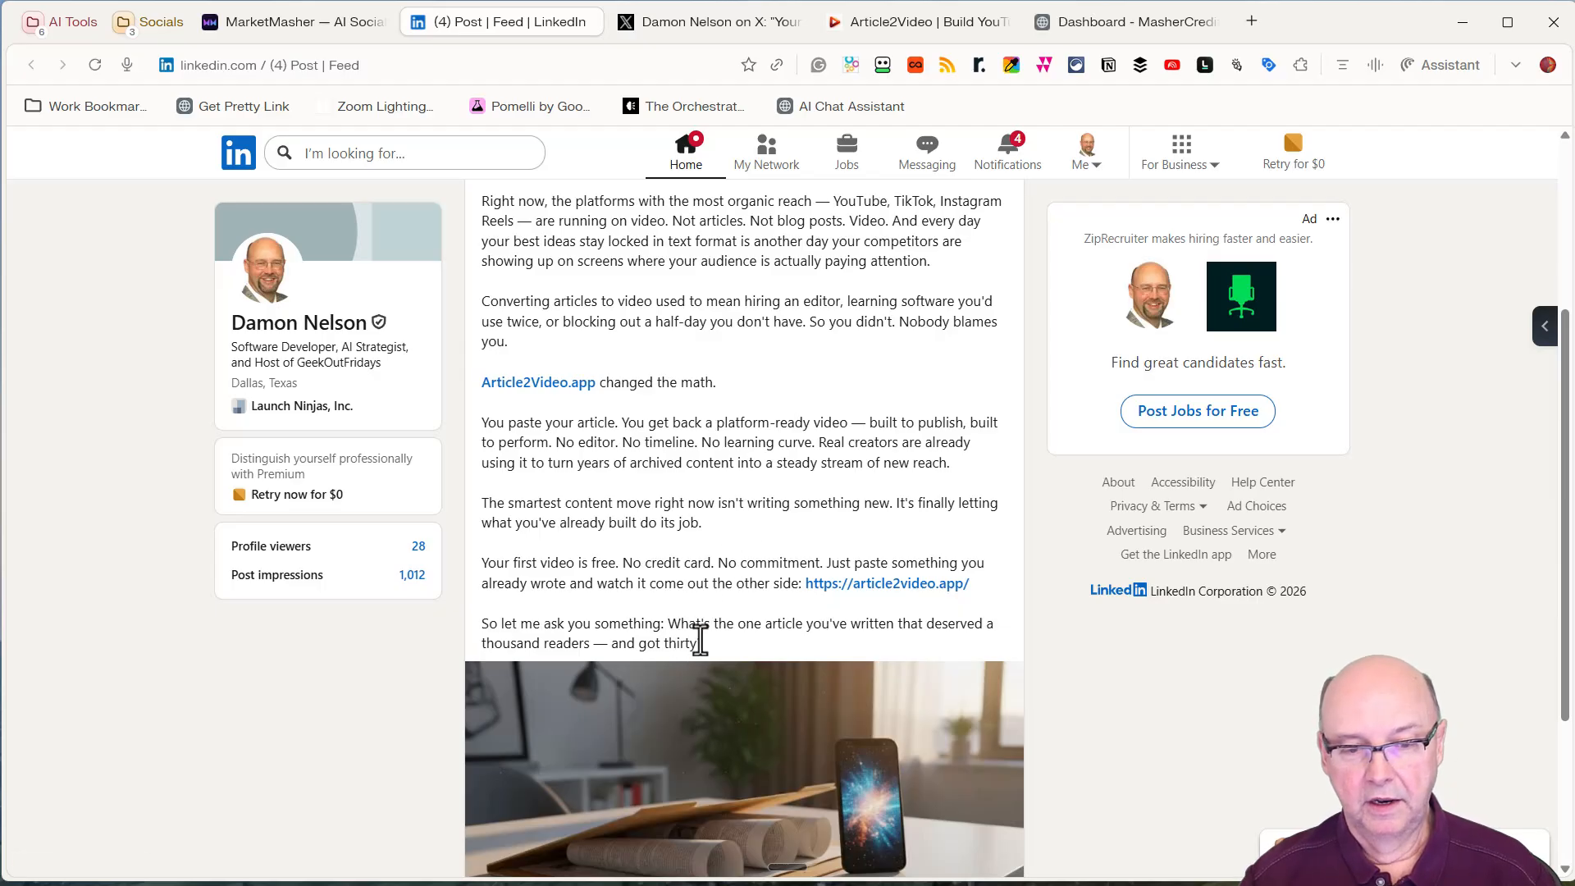
scroll(638, 386, "up", 4)
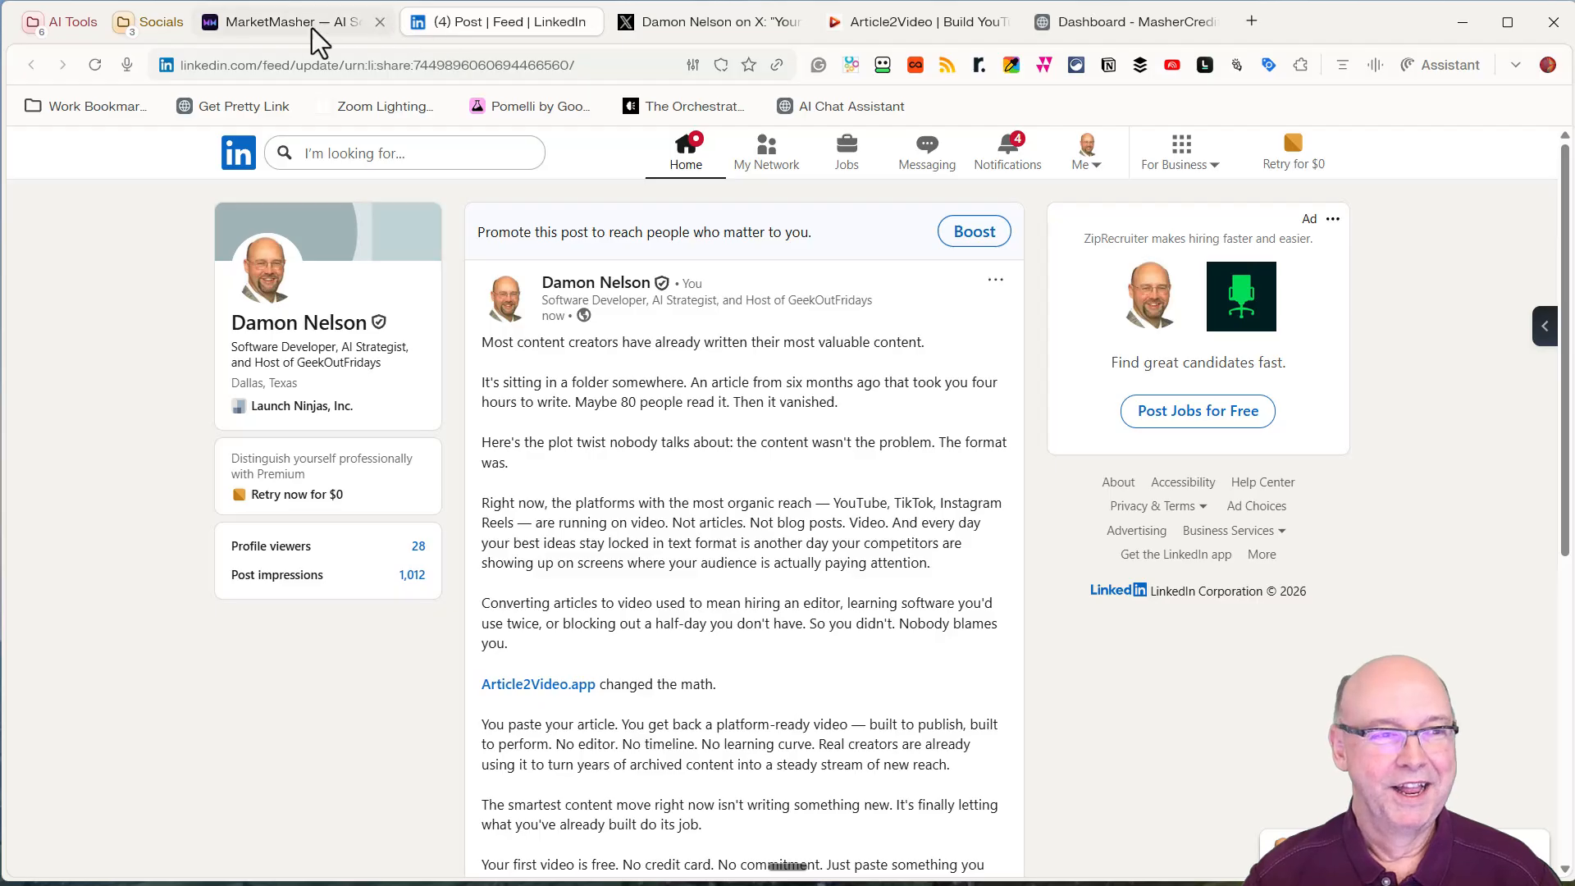
Switch back to MarketMasher, return to the campaign dashboard and open a blank new campaign form
left_click(264, 23)
scroll(910, 352, "up", 10)
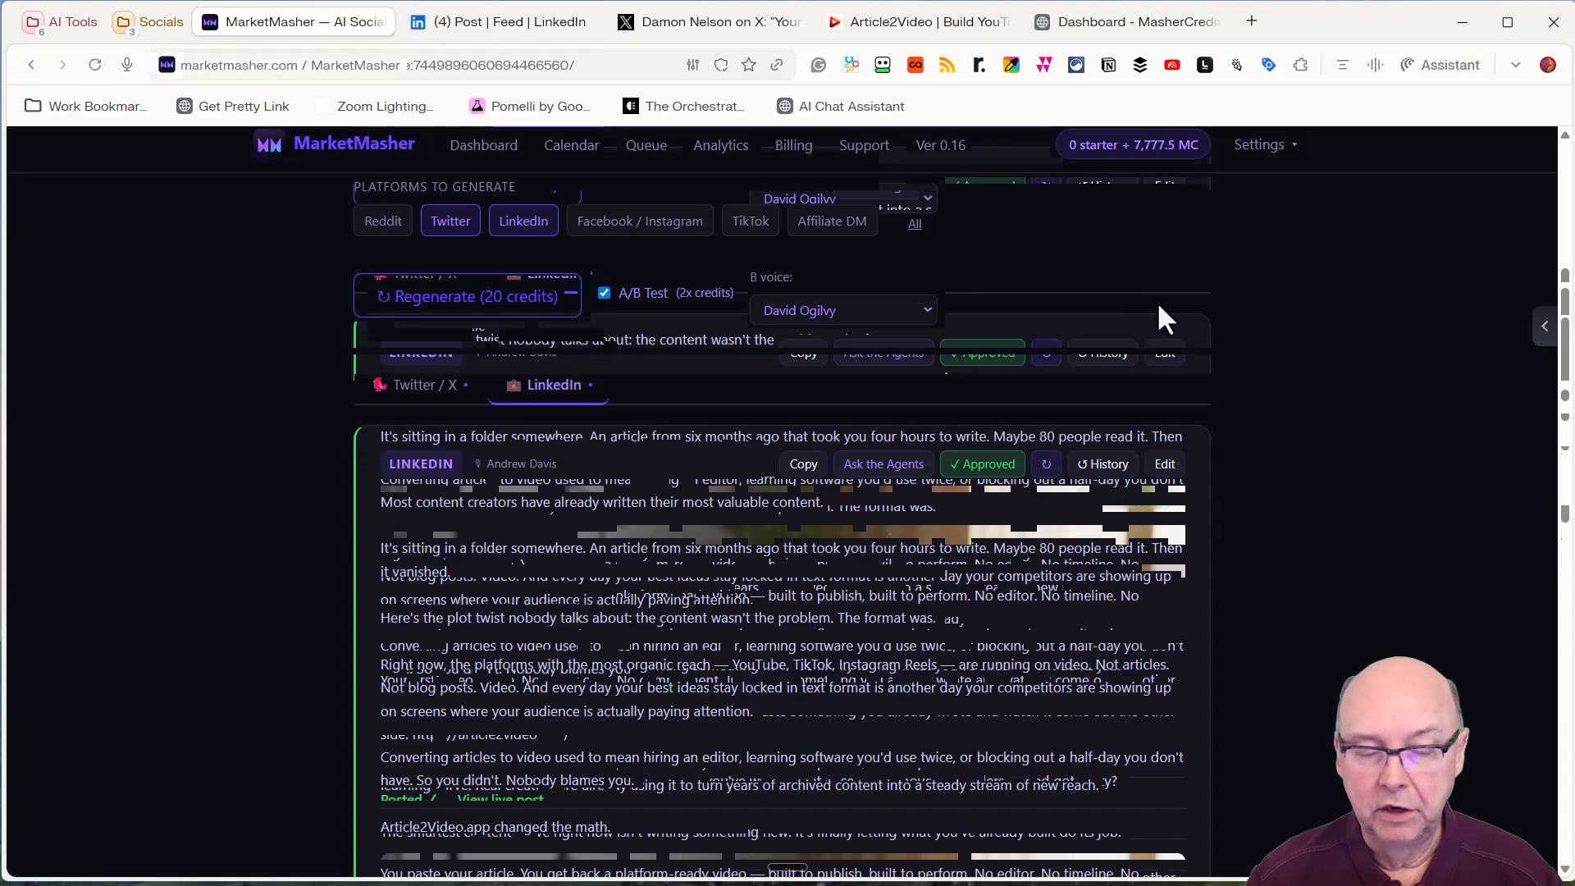
scroll(1156, 302, "up", 10)
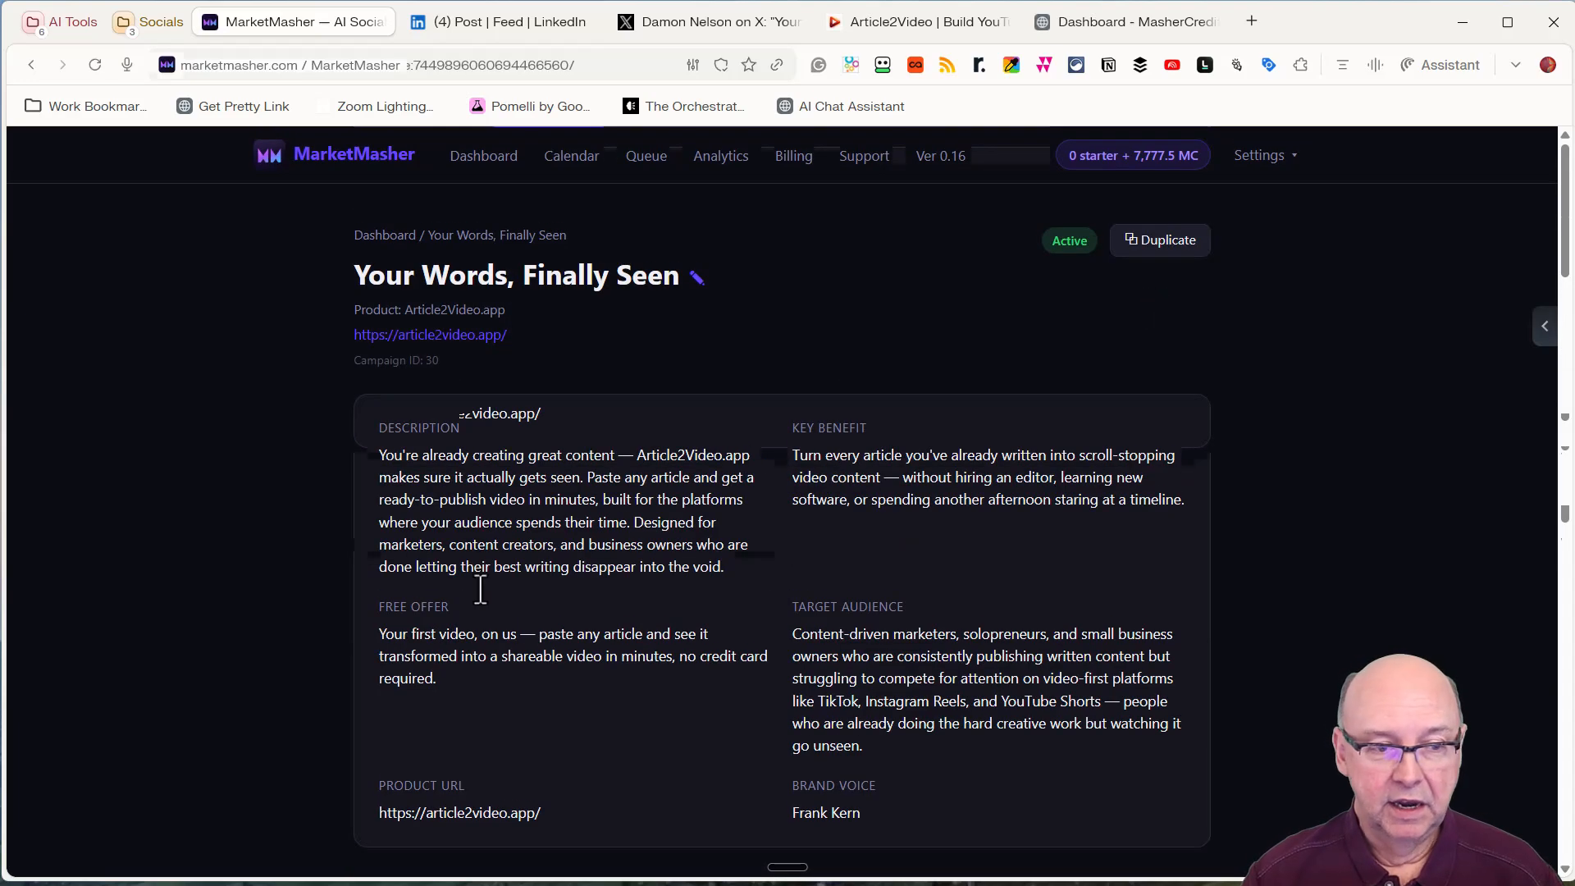
left_click(496, 176)
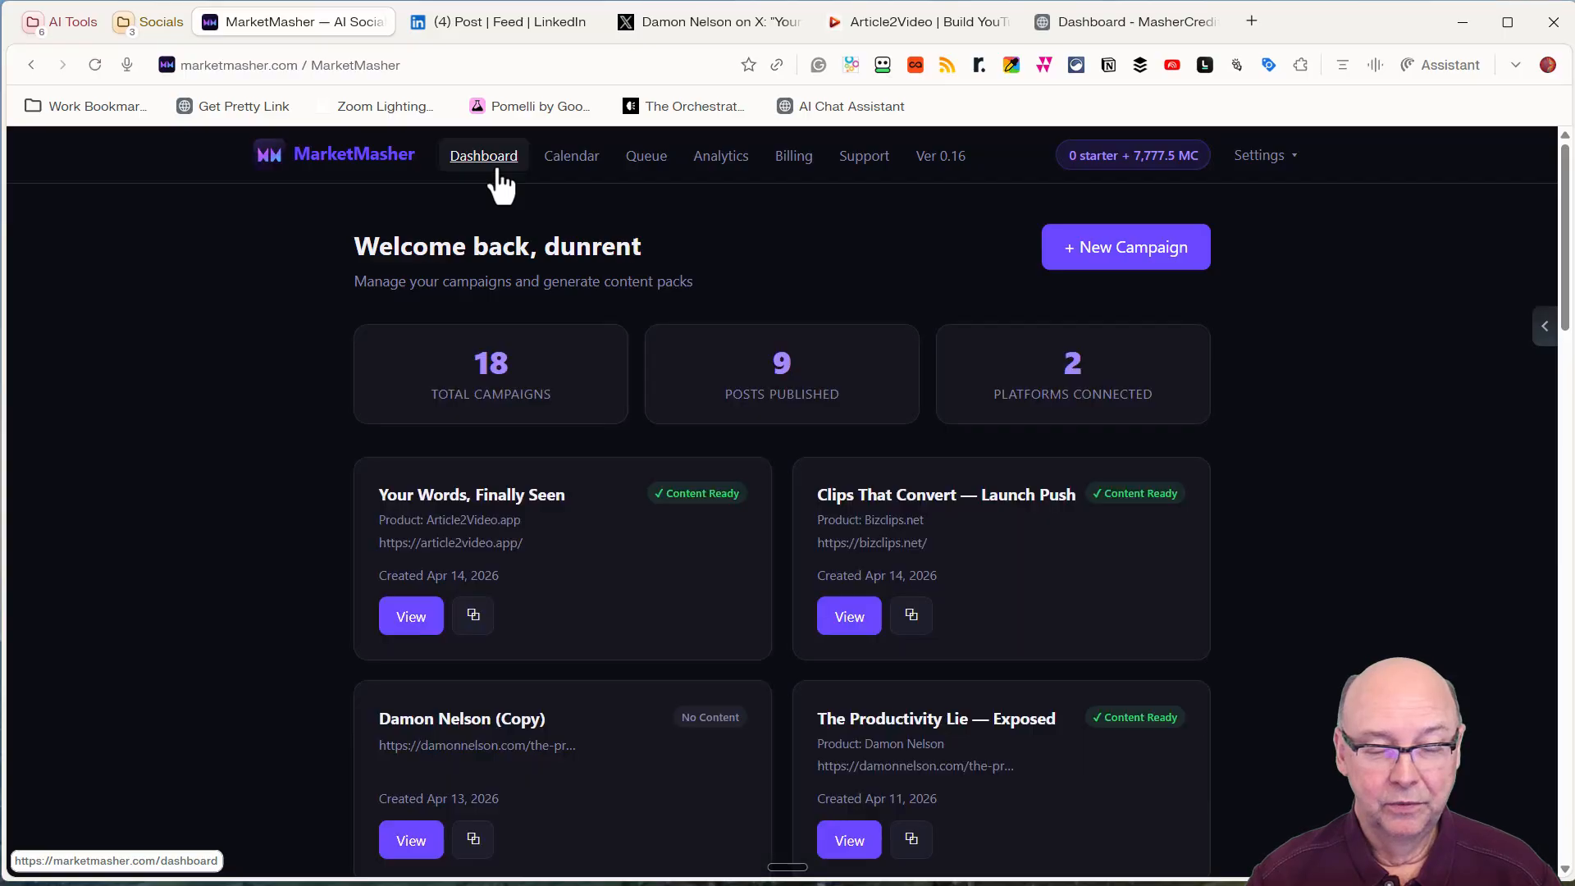
left_click(1167, 244)
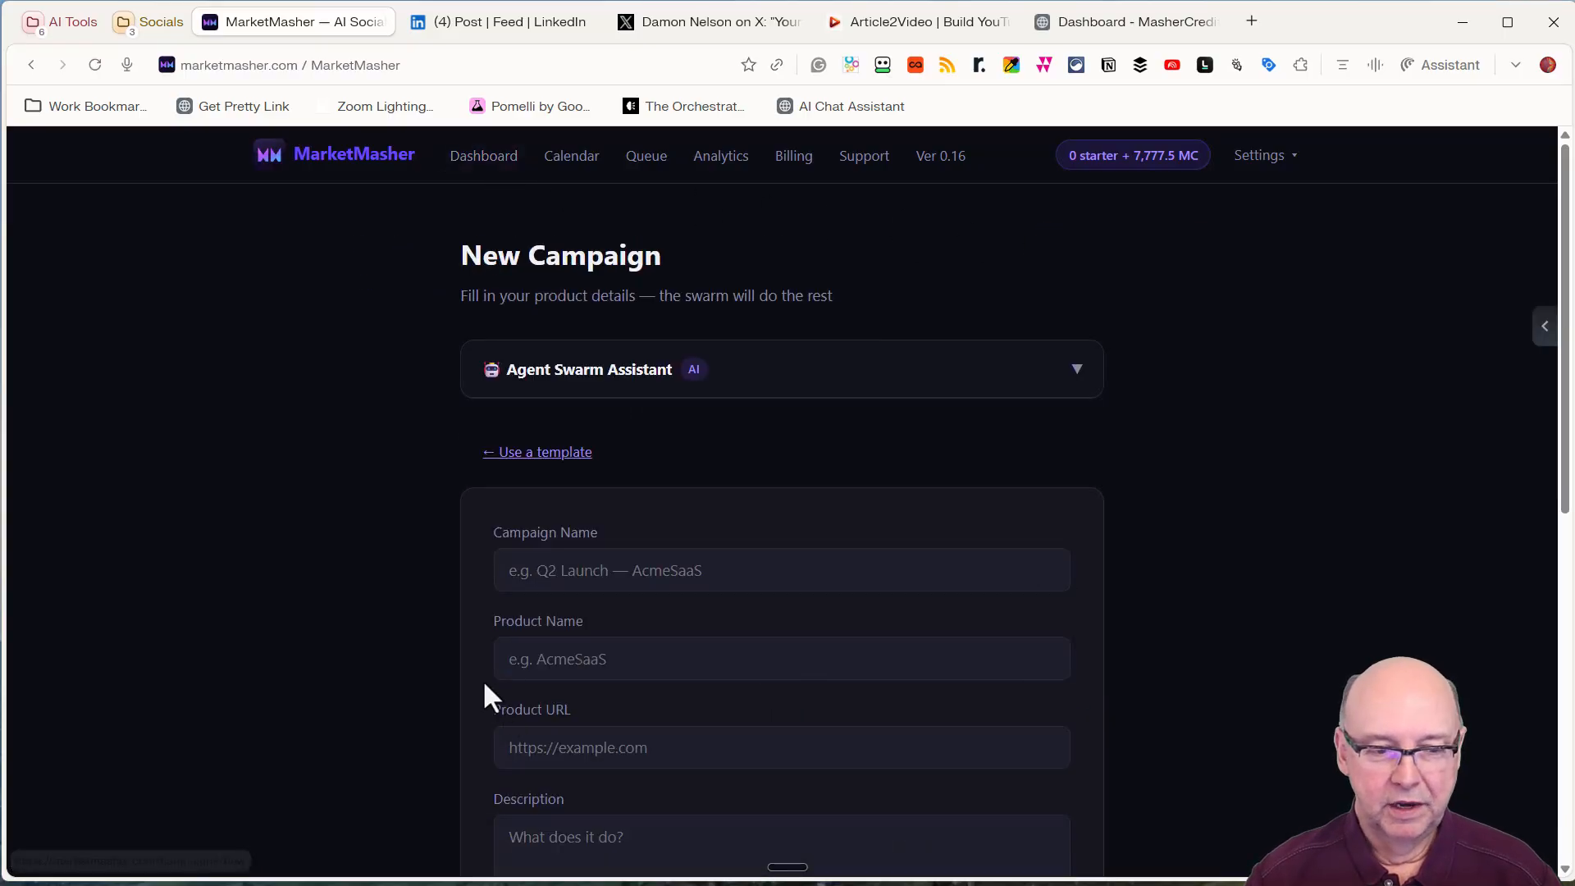